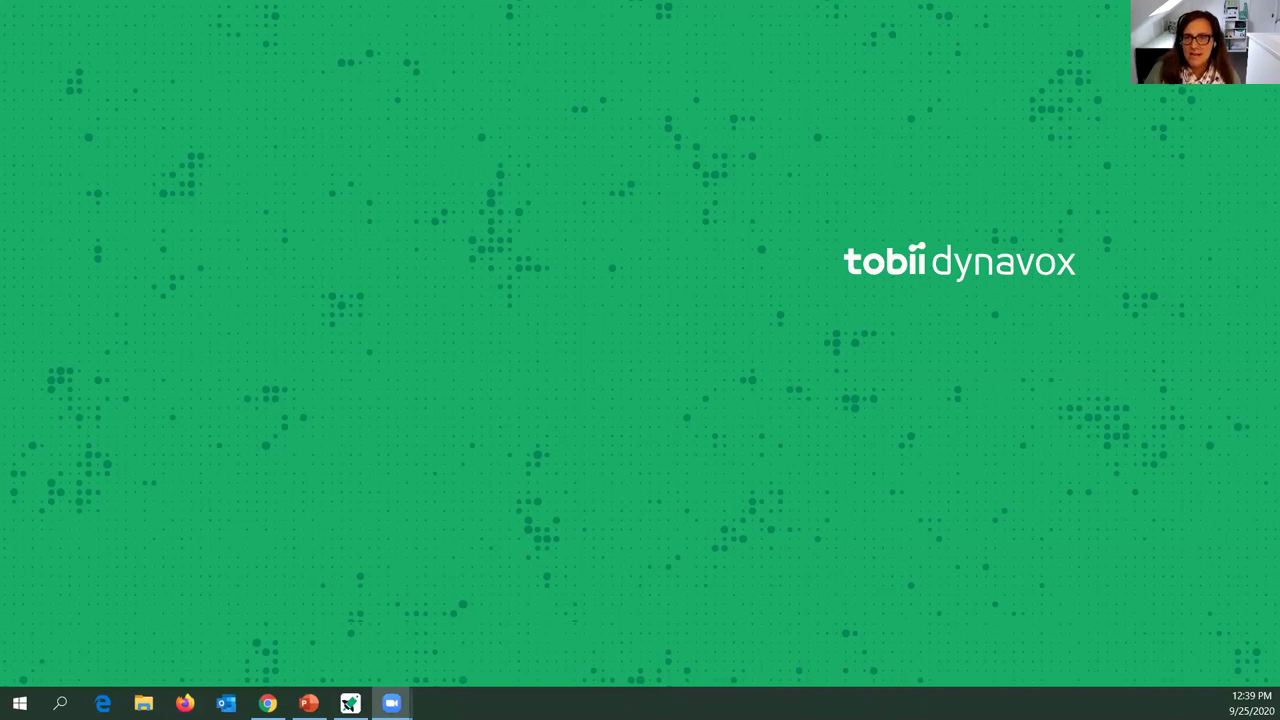
# Switch from the video meeting and the presentation to the Boardmaker dashboard.
pyautogui.click(391, 703)
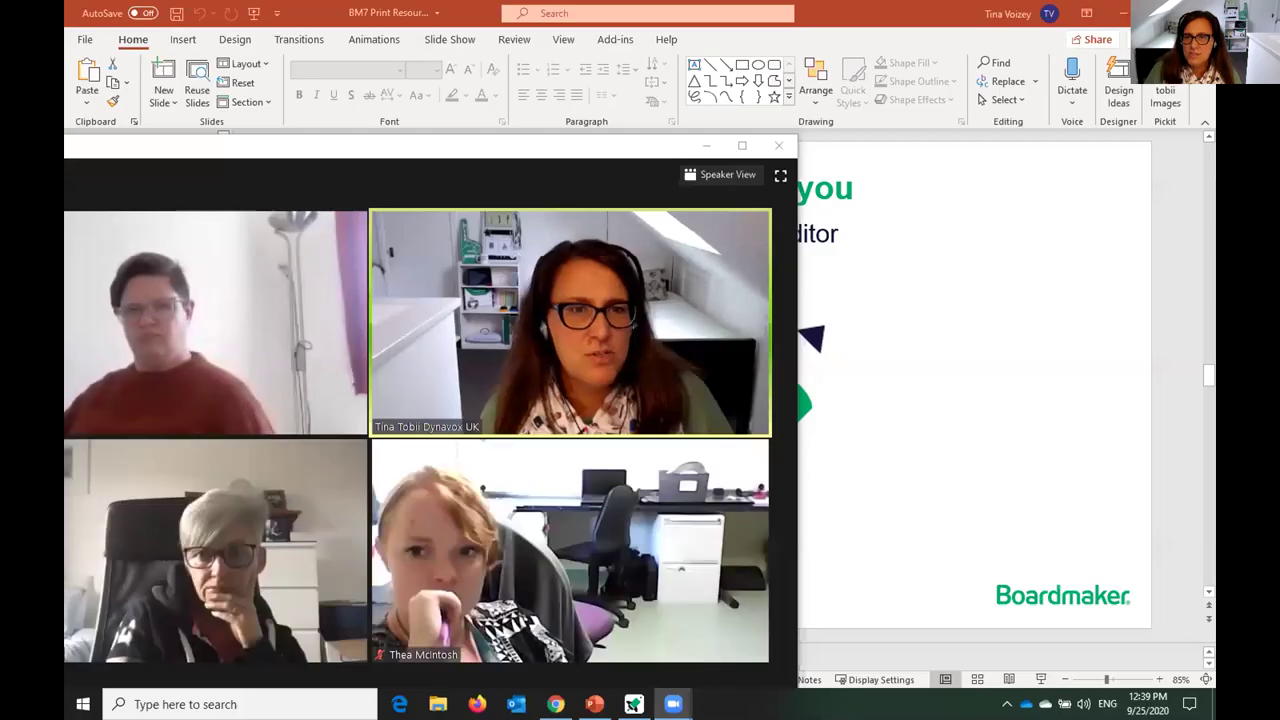
pyautogui.click(906, 212)
pyautogui.click(633, 704)
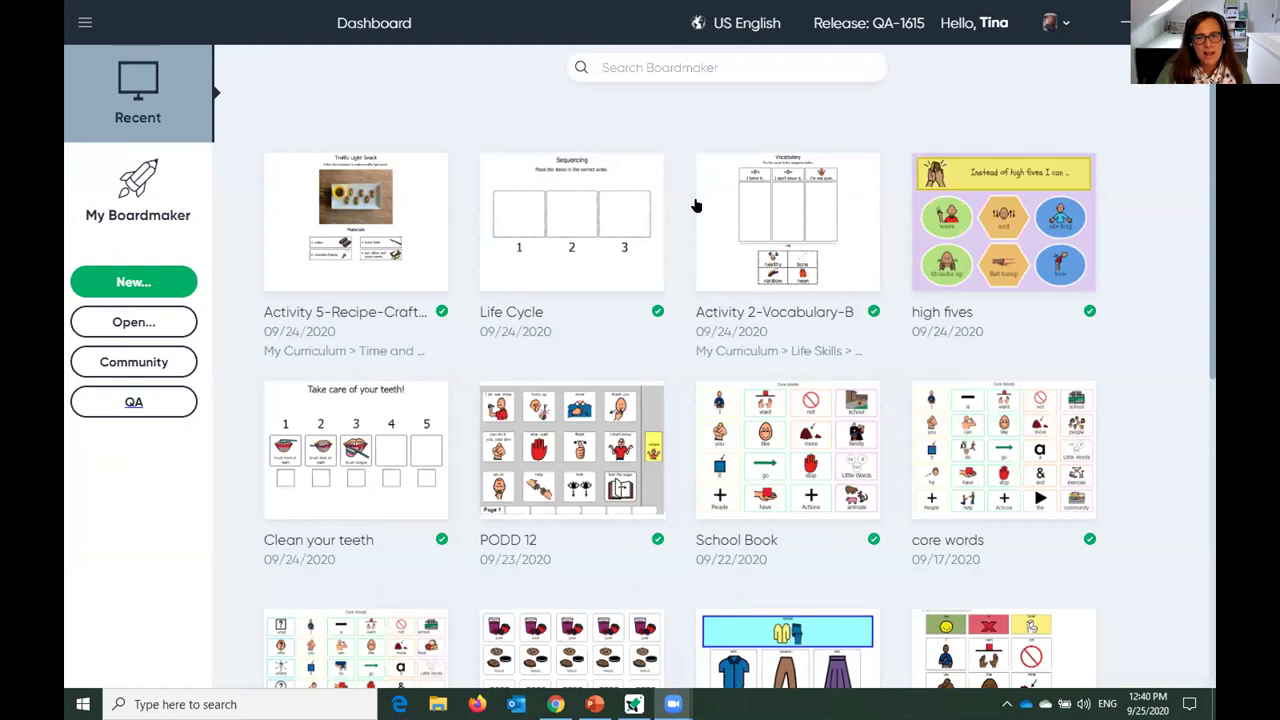
# Look through the recent activities and the My Boardmaker folders, ending back on the recent activities.
pyautogui.scroll(-5, 679, 497)
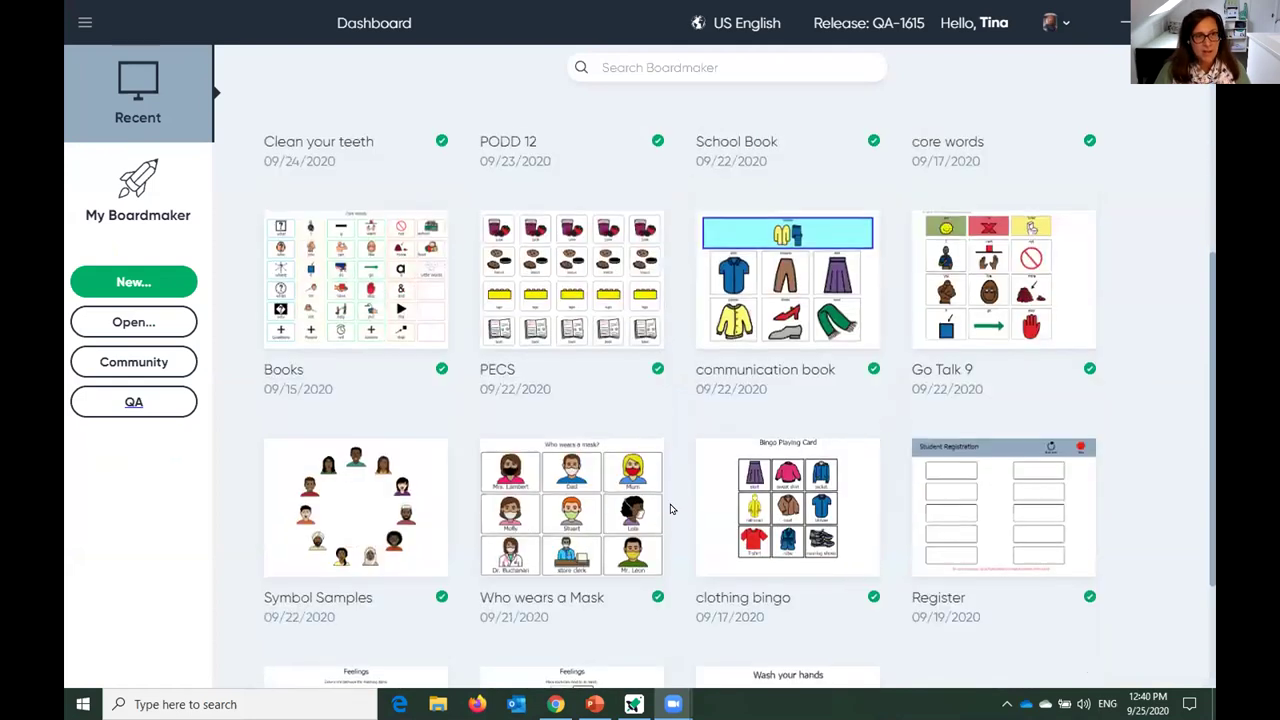
pyautogui.scroll(5, 671, 508)
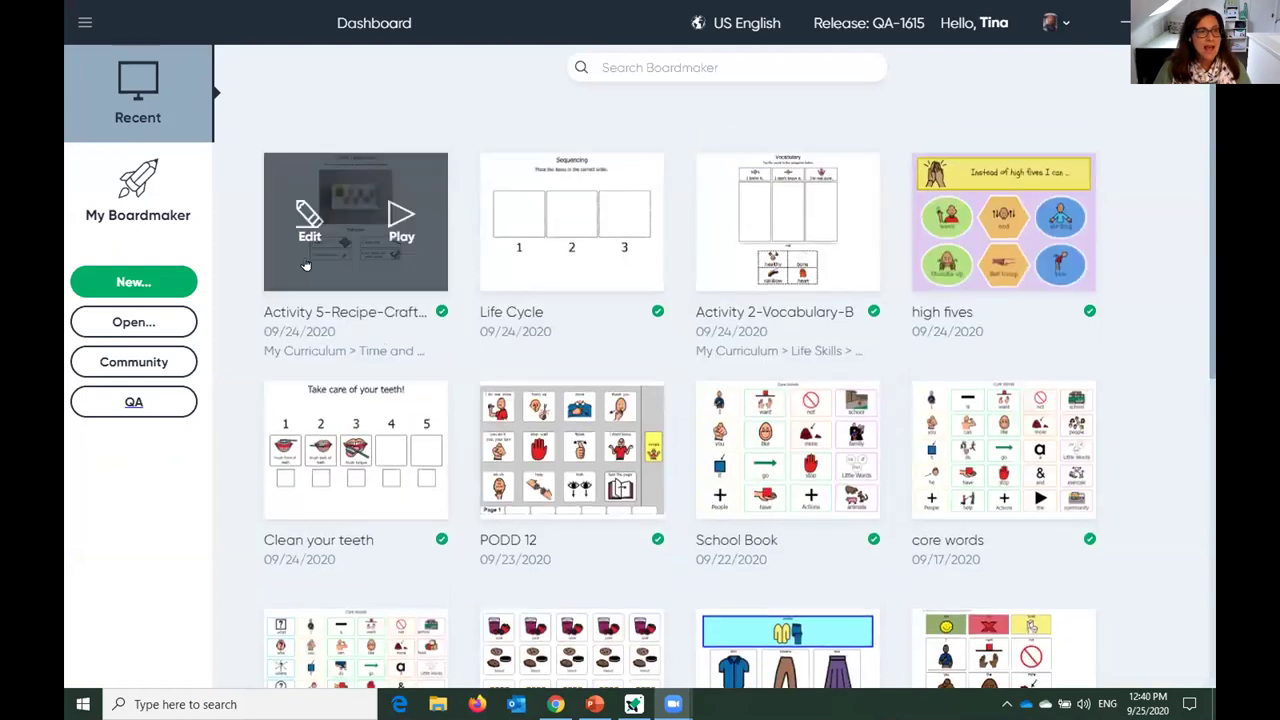
pyautogui.click(134, 205)
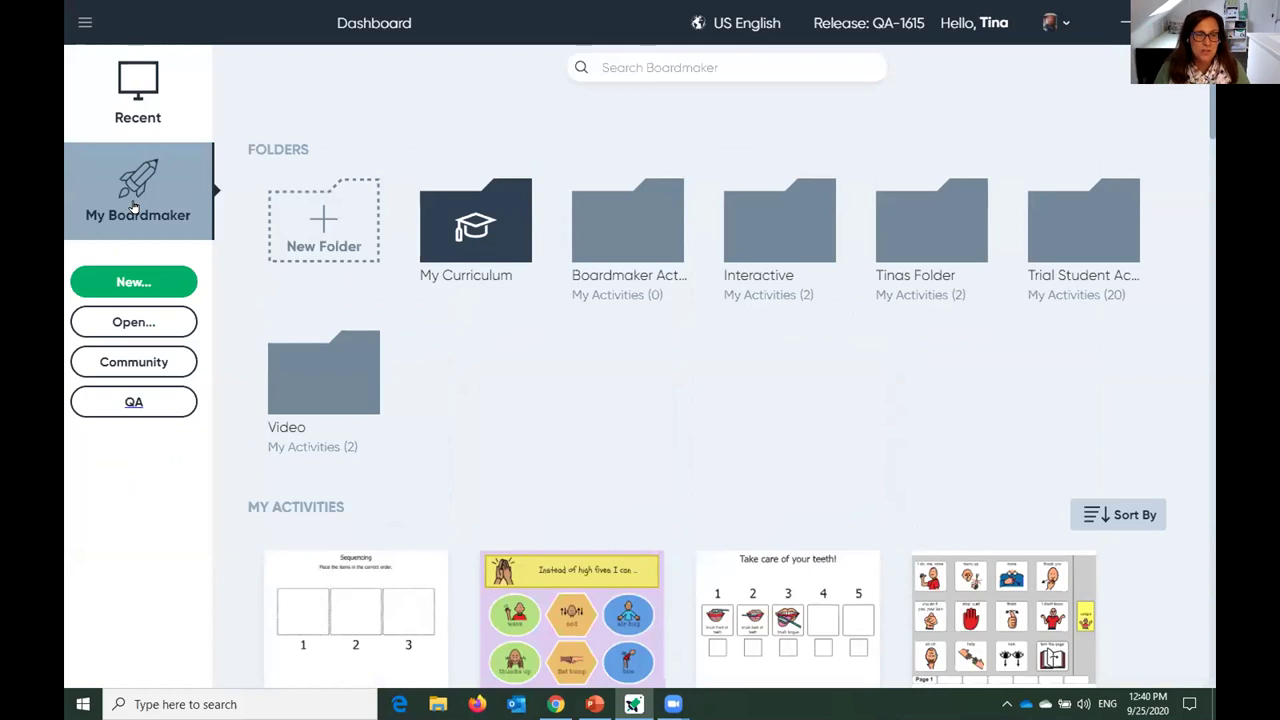
pyautogui.click(127, 105)
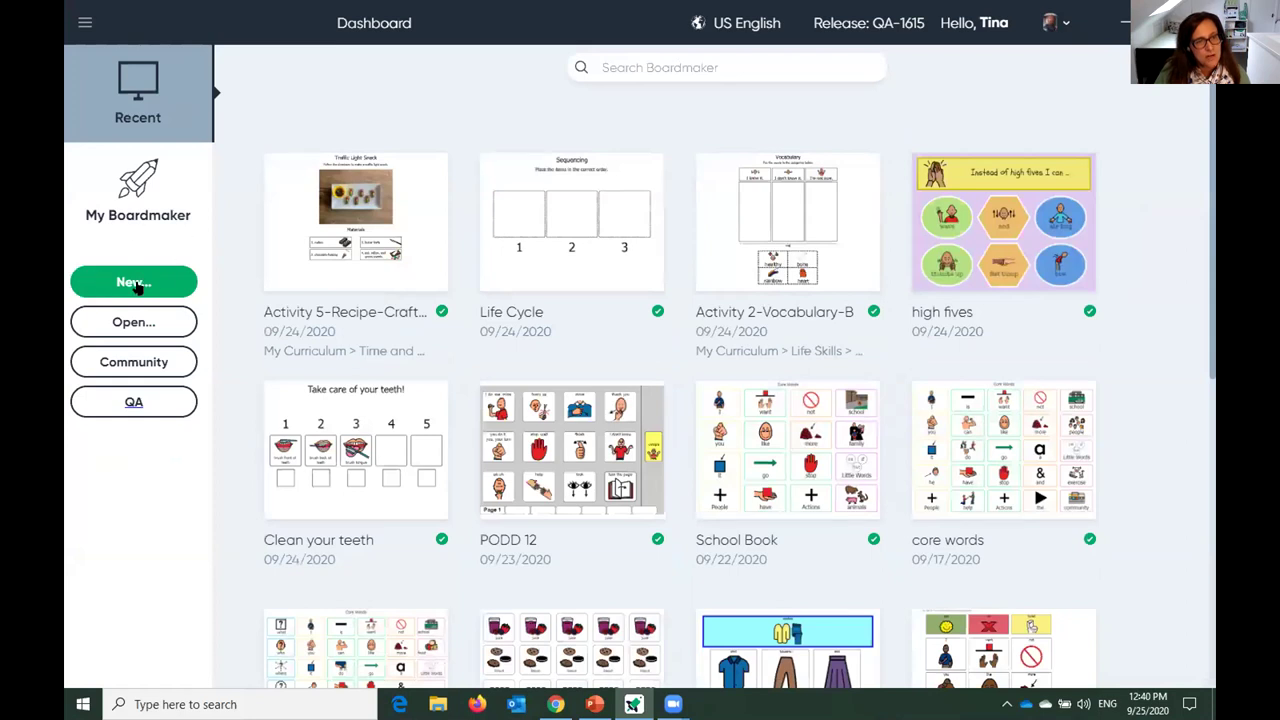
# Create a new activity from the blank Print (Portrait) template and collapse the page list.
pyautogui.click(99, 282)
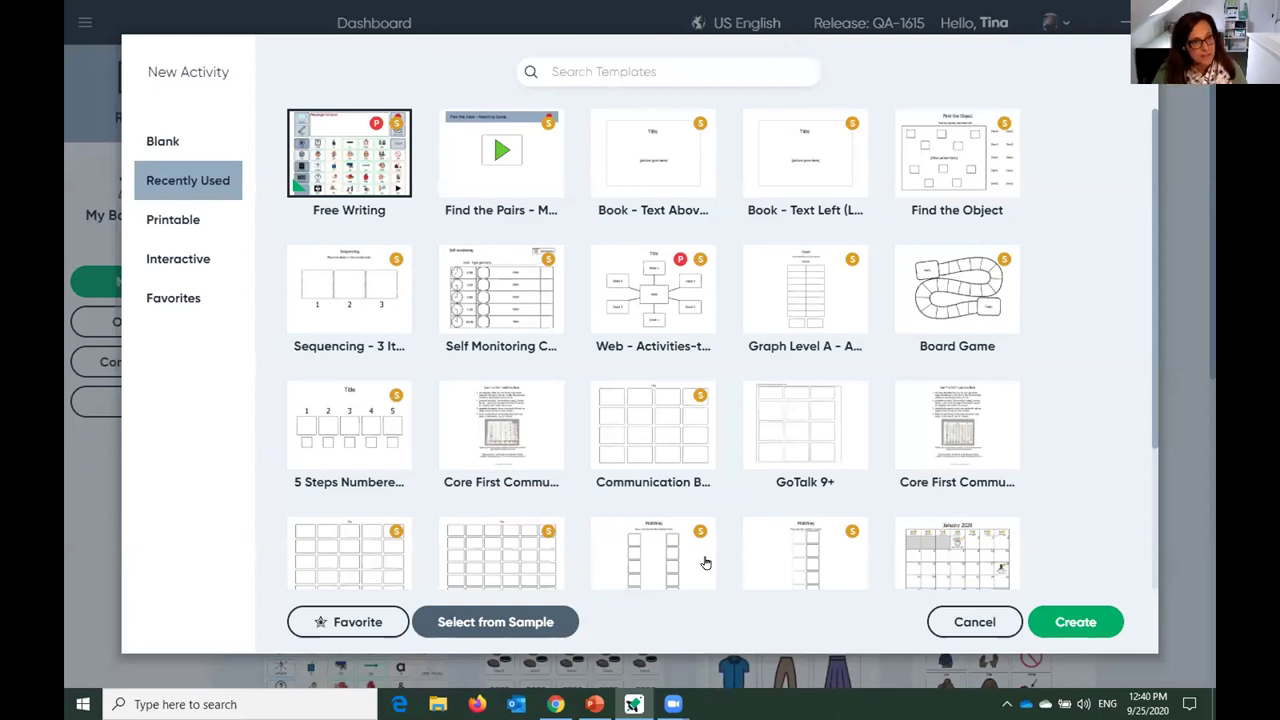
pyautogui.click(155, 141)
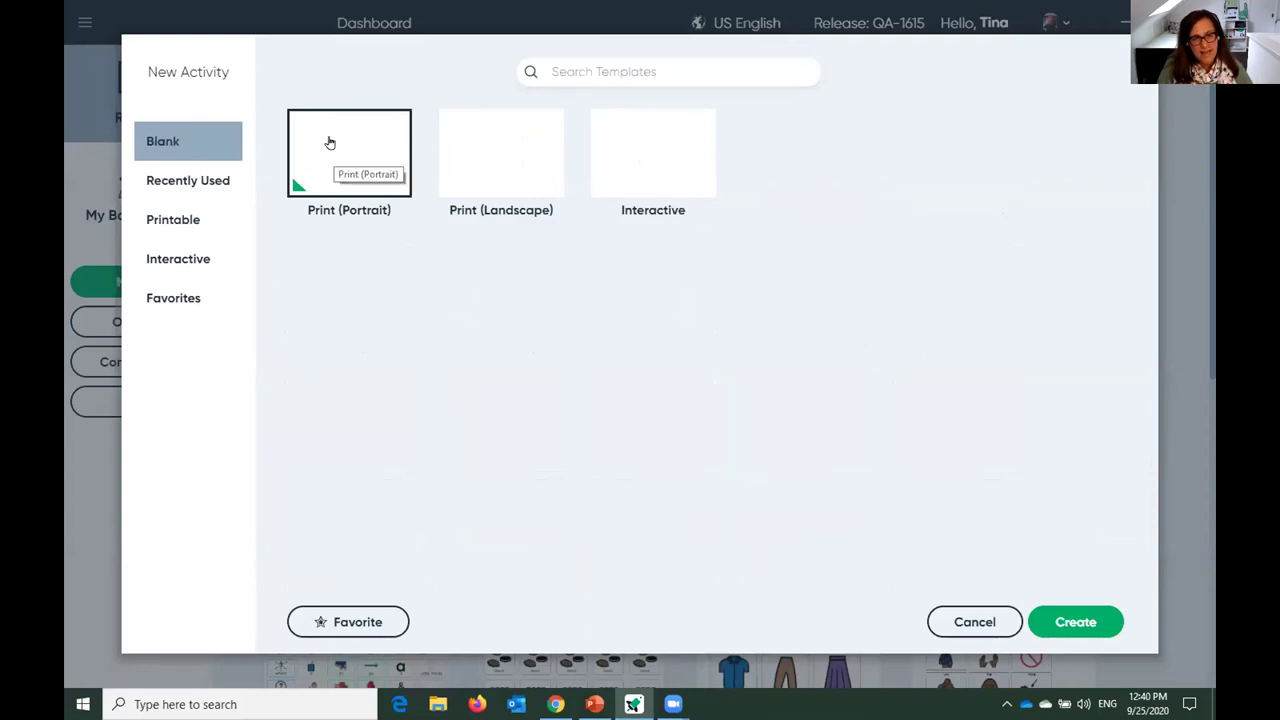
pyautogui.click(1077, 623)
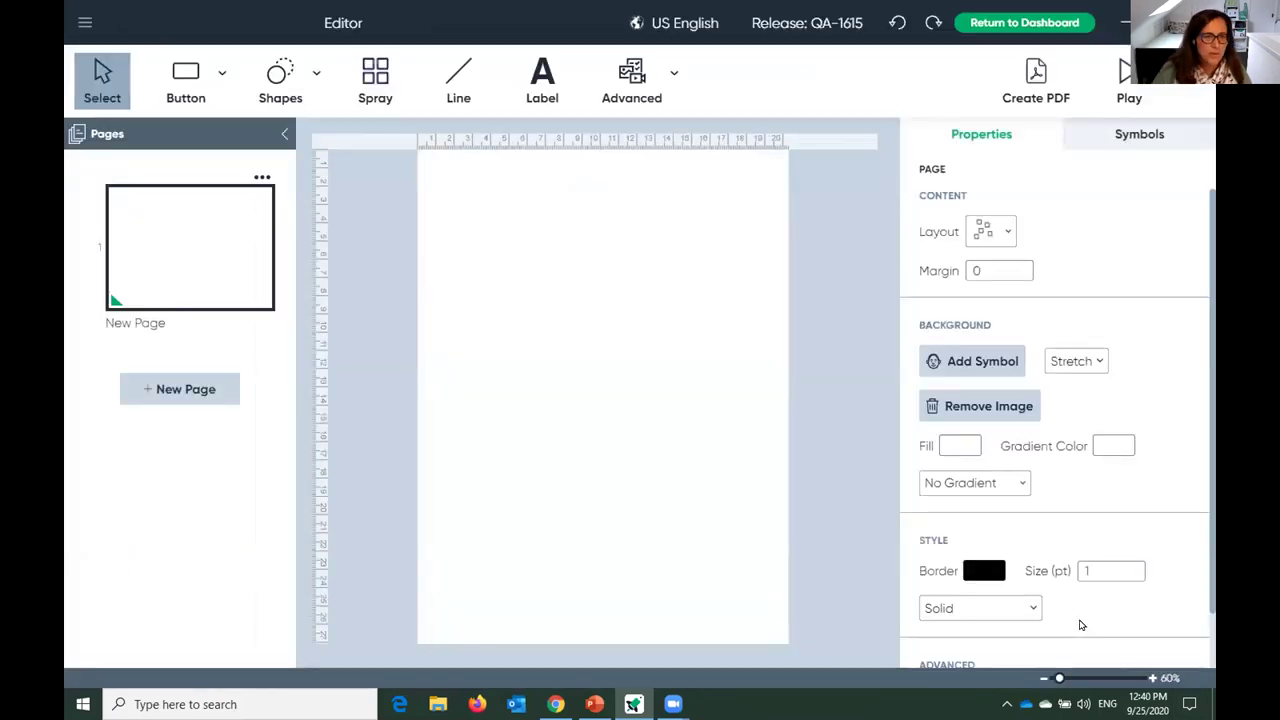
pyautogui.click(283, 136)
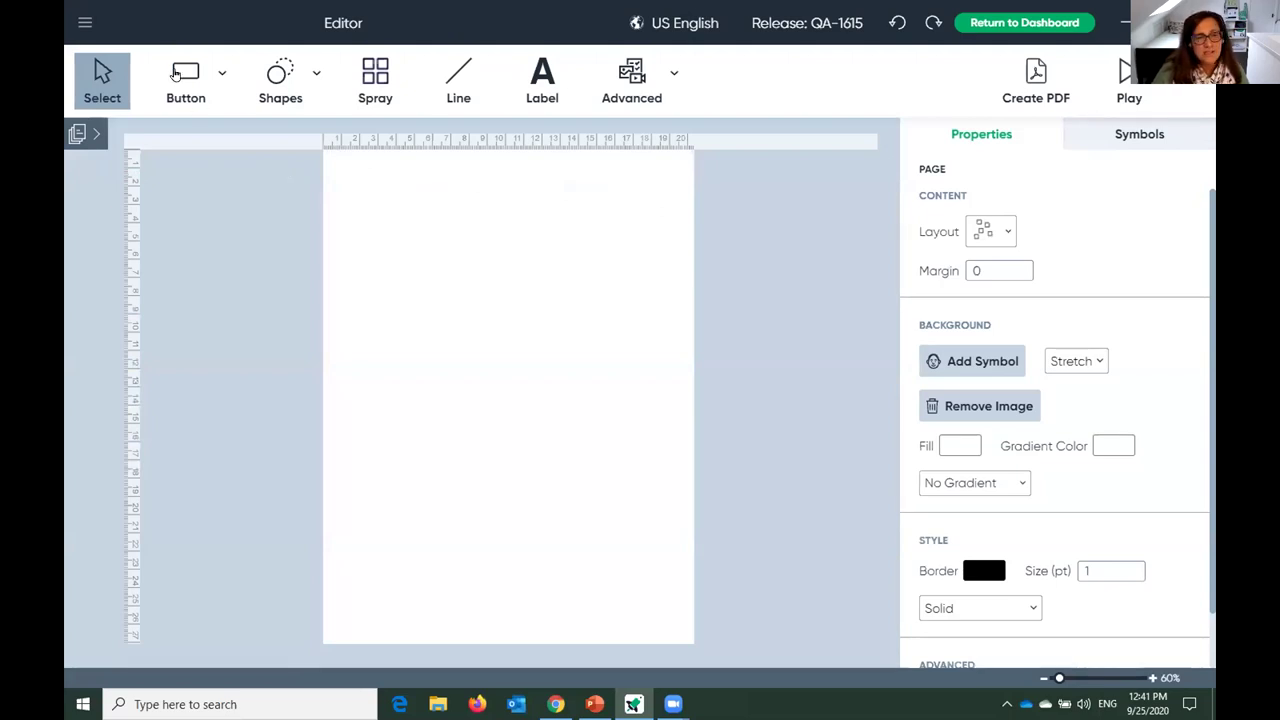
pyautogui.click(176, 108)
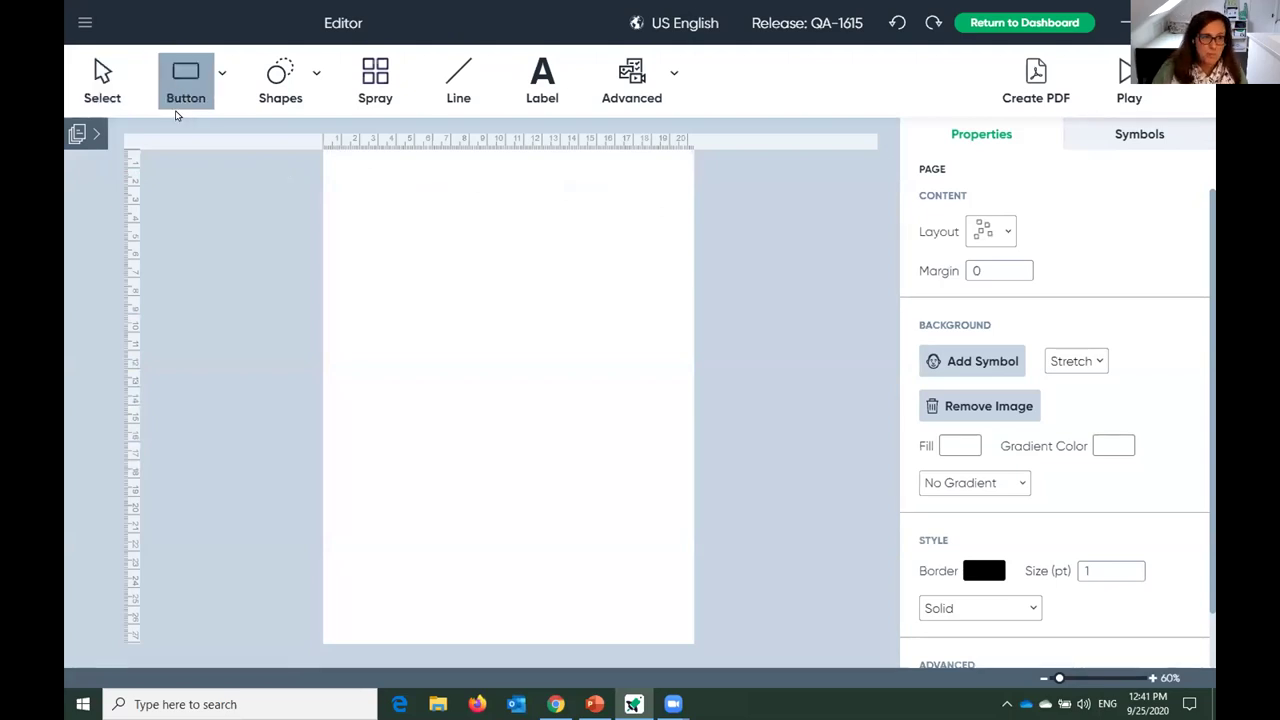
pyautogui.moveTo(338, 162)
pyautogui.mouseDown()
pyautogui.moveTo(423, 274)
pyautogui.moveTo(431, 251)
pyautogui.moveTo(430, 263)
pyautogui.mouseUp()
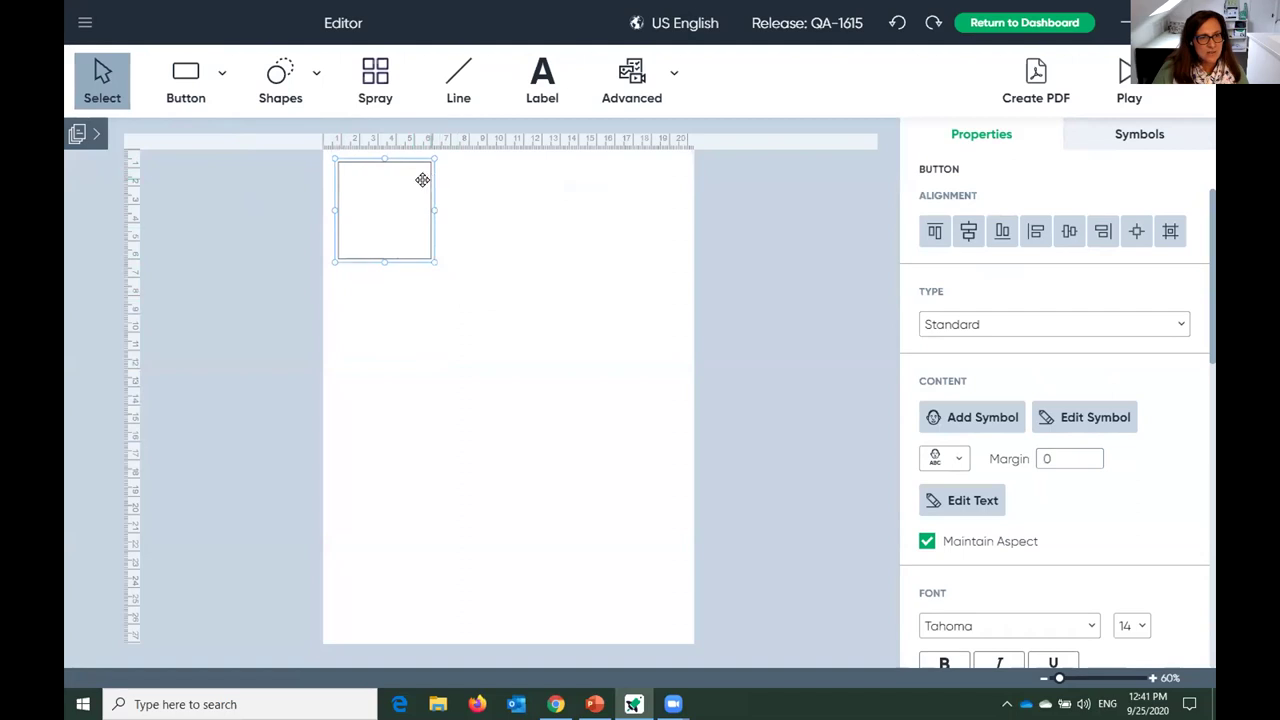
pyautogui.press('Delete')
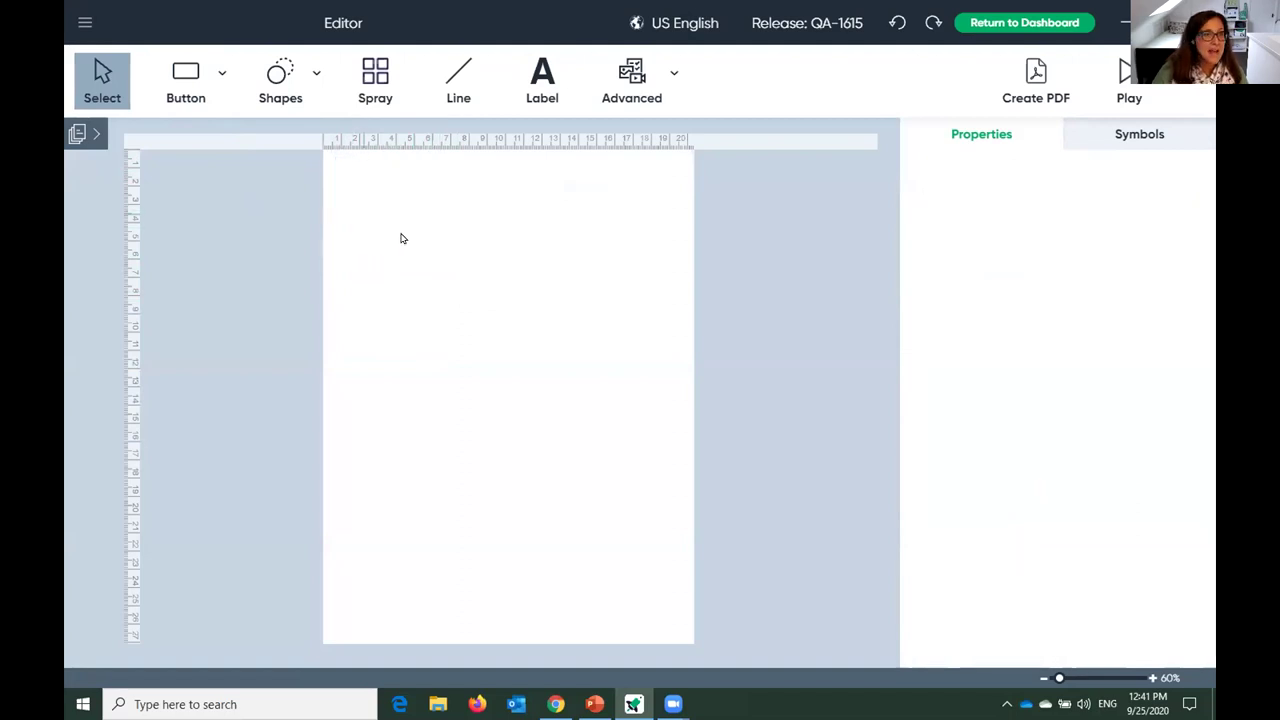
# Draw an octagon shape about 5.5 cm wide near the page's upper-left corner.
pyautogui.click(315, 73)
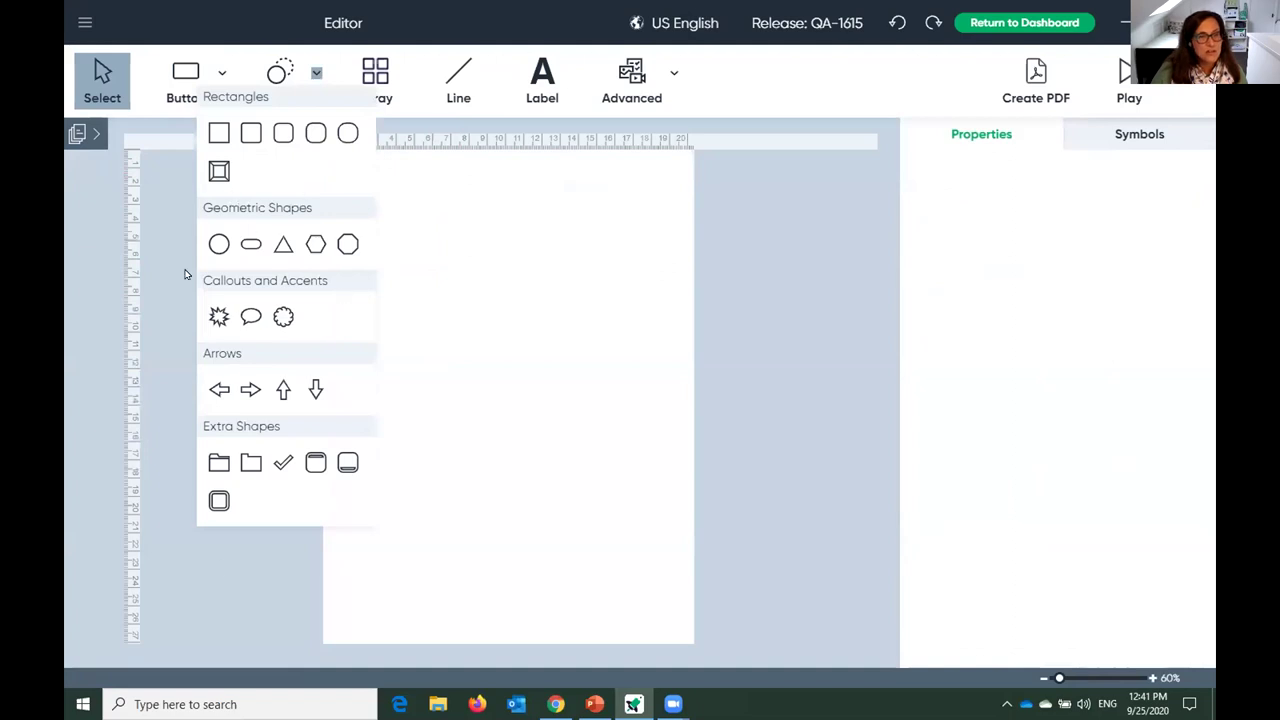
pyautogui.click(344, 251)
pyautogui.moveTo(336, 163); pyautogui.dragTo(442, 265)
pyautogui.click(100, 82)
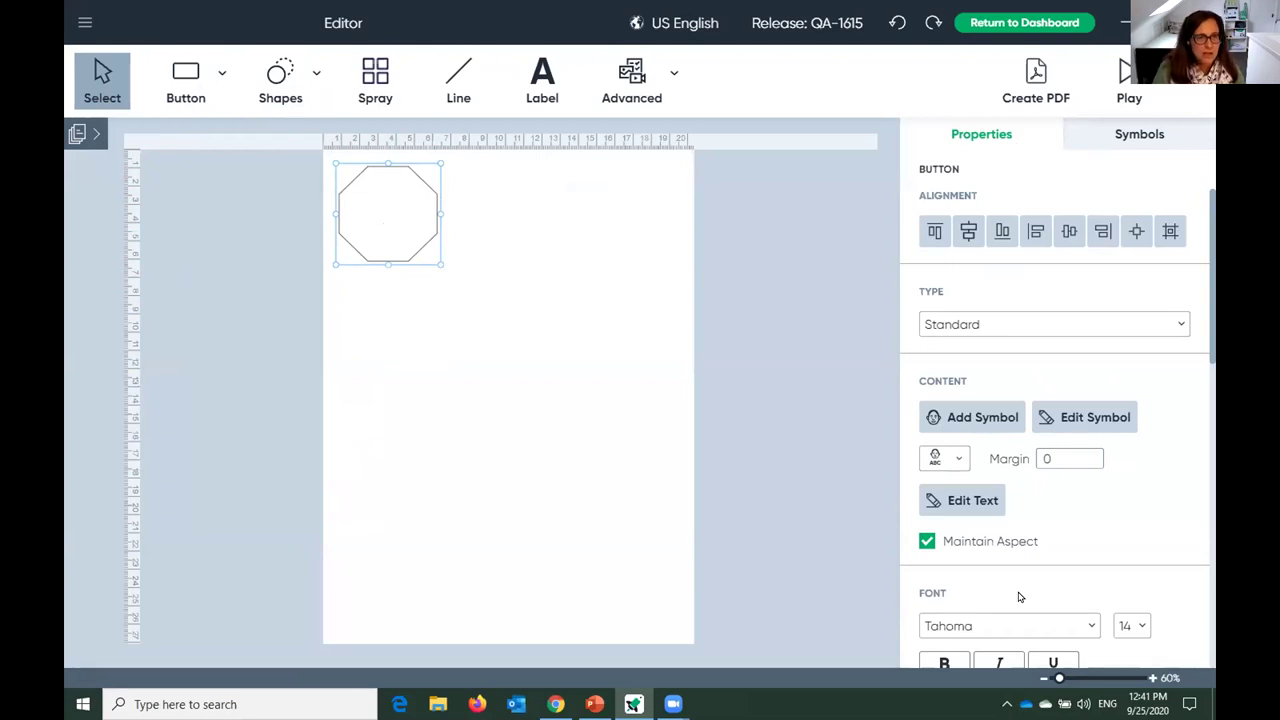
# Change the octagon's shape to the rectangle with the most rounded corners.
pyautogui.scroll(-3, 1114, 466)
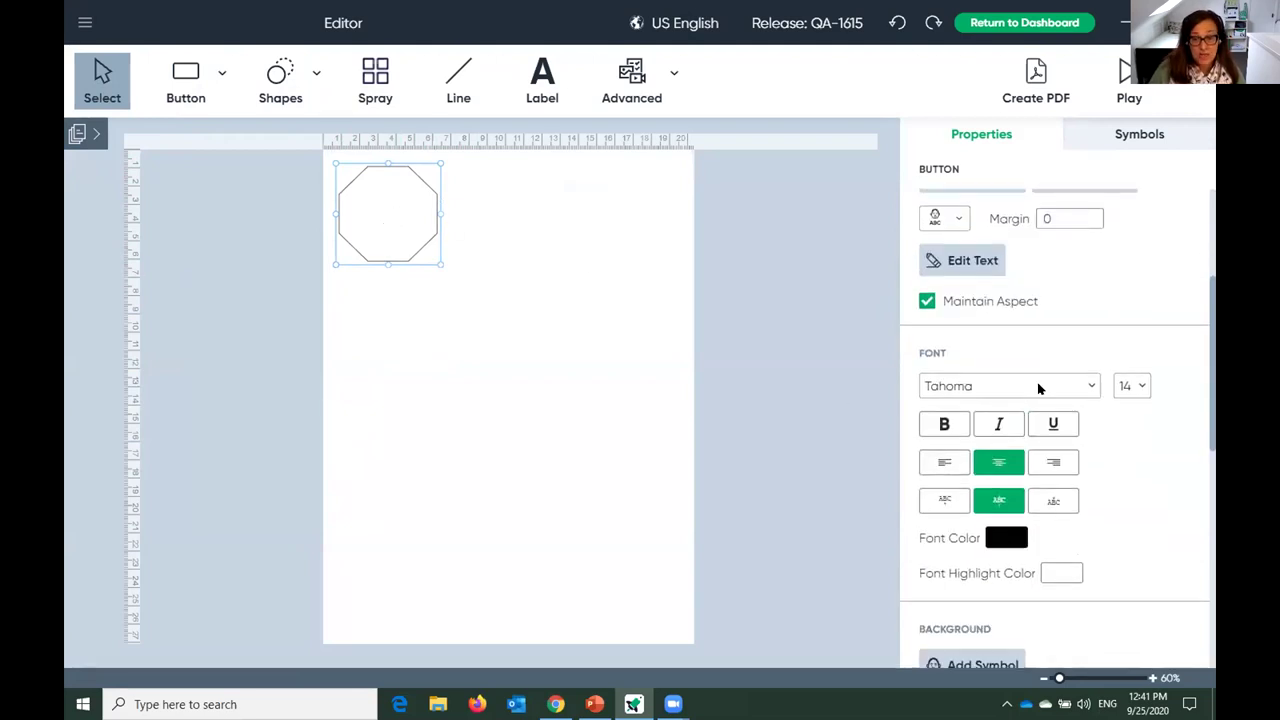
pyautogui.scroll(-2, 1037, 386)
pyautogui.scroll(-3, 1040, 440)
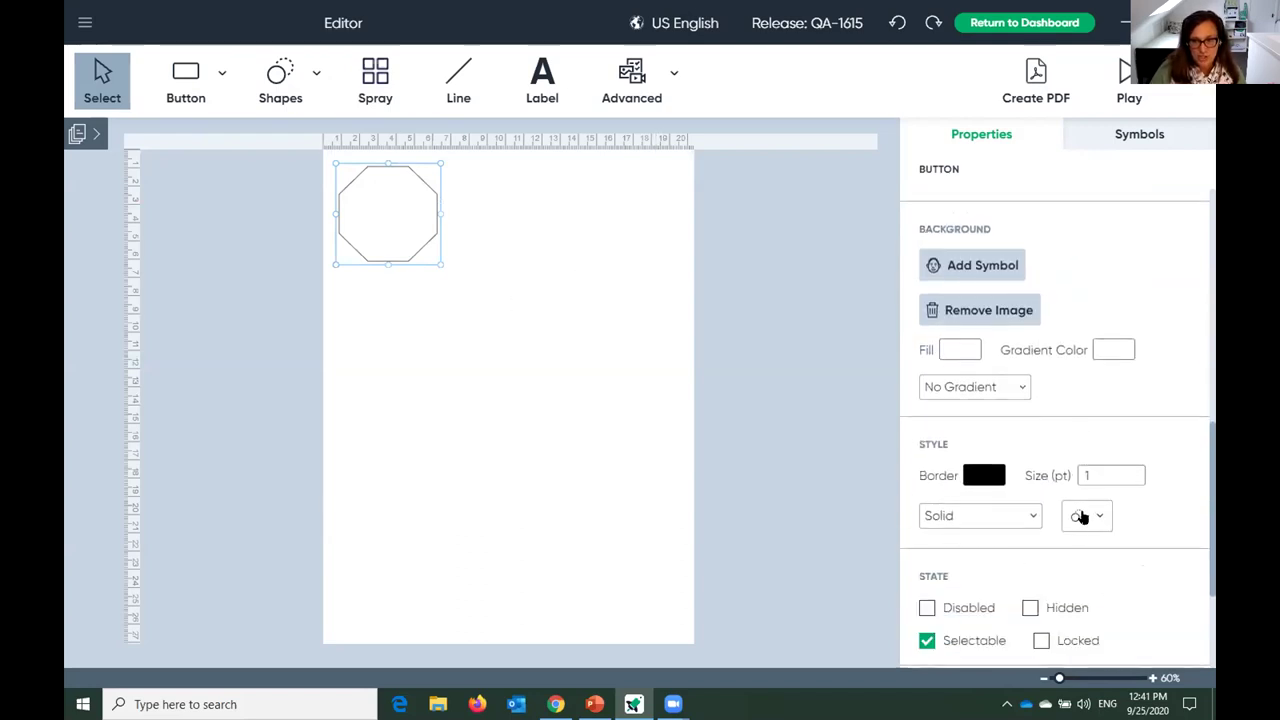
pyautogui.click(1082, 517)
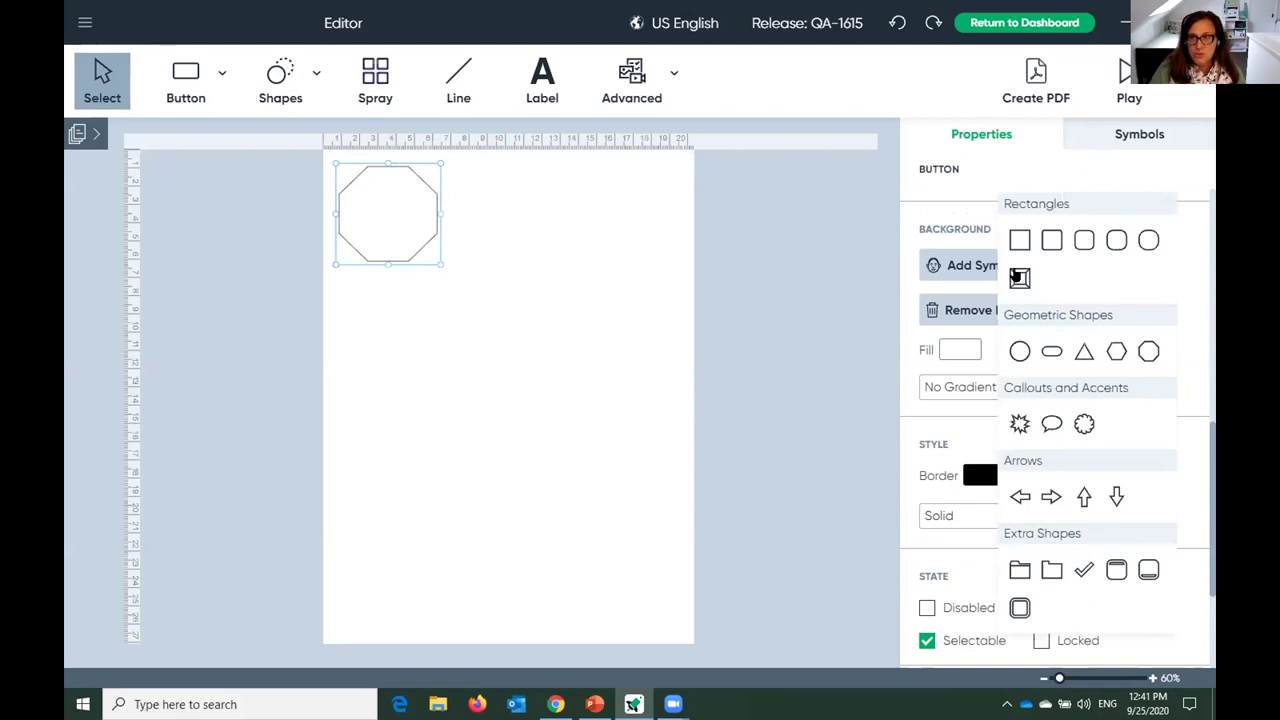
pyautogui.click(1149, 241)
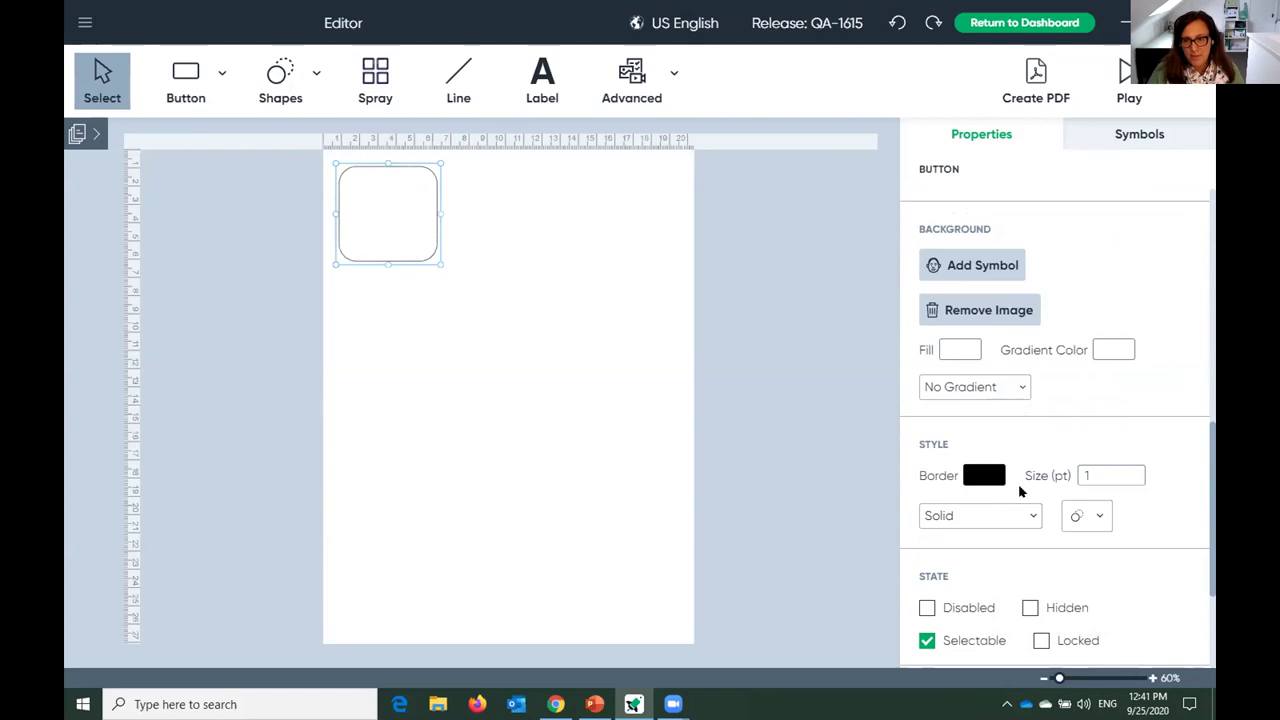
# Set the rounded shape's border color to red and its line style to Square Dash.
pyautogui.click(975, 471)
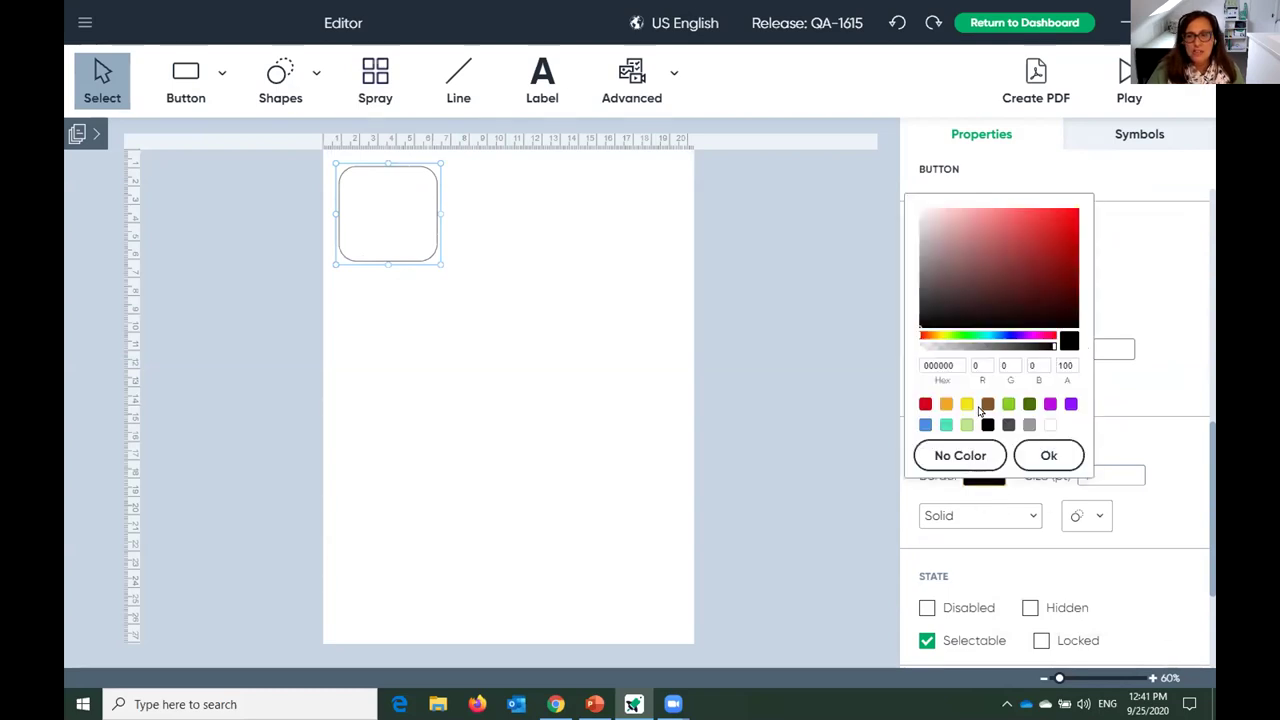
pyautogui.click(925, 404)
pyautogui.click(1049, 456)
pyautogui.click(1008, 514)
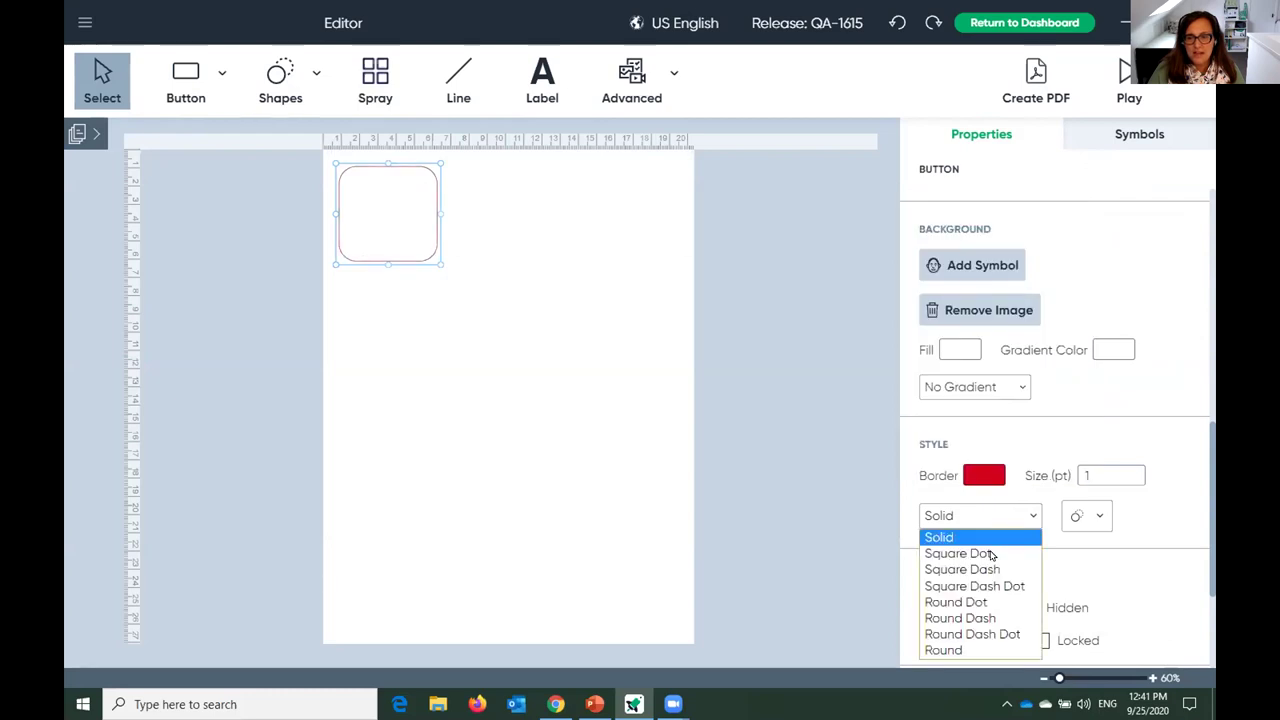
pyautogui.click(982, 569)
# Set the rounded shape's border size to 8 pt.
pyautogui.moveTo(1097, 474); pyautogui.dragTo(1051, 470)
pyautogui.write('10')
pyautogui.press('BackSpace')
pyautogui.press('BackSpace')
pyautogui.write('8')
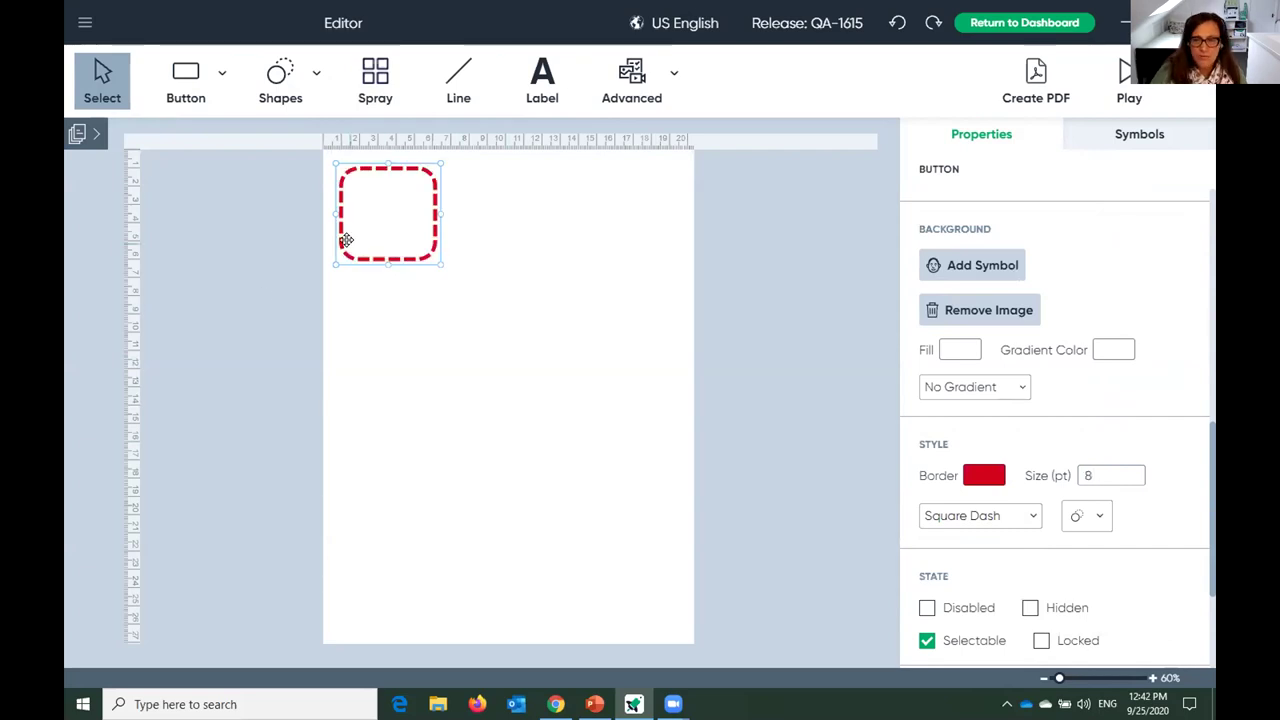
# Set the rounded shape's text font to Oswald-Bold.
pyautogui.scroll(4, 1040, 394)
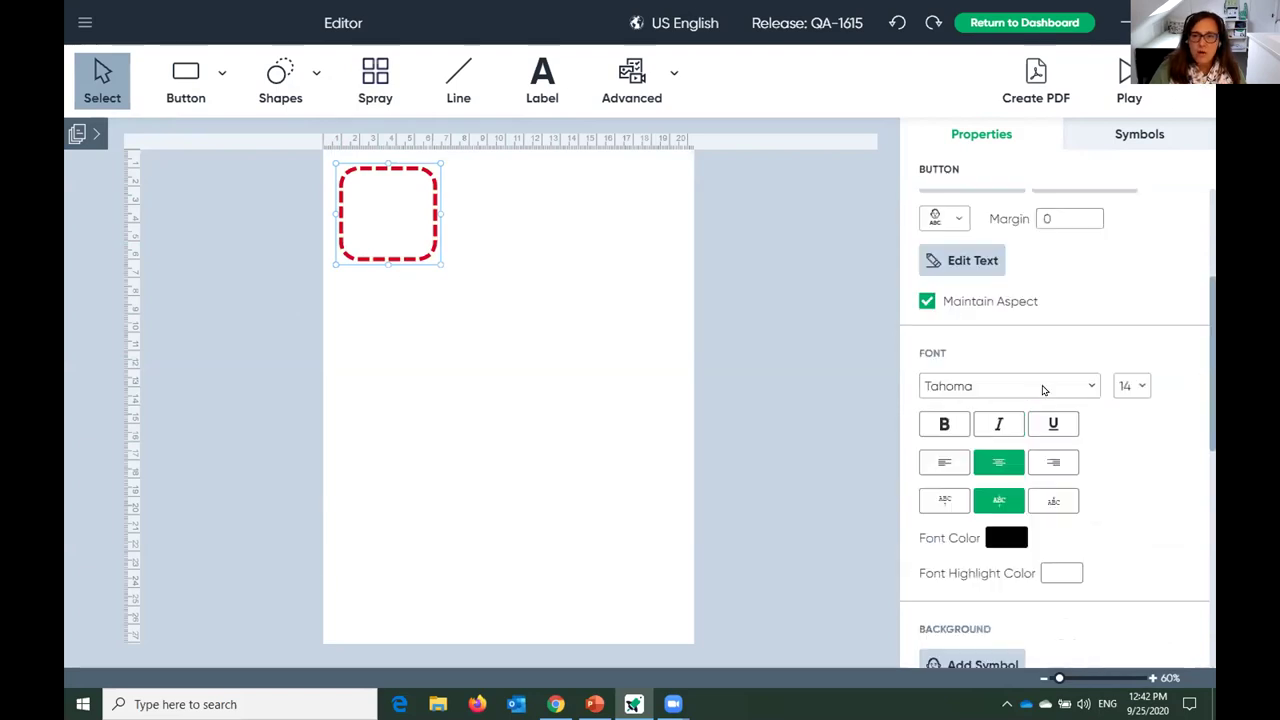
pyautogui.click(1043, 389)
pyautogui.scroll(-1, 997, 378)
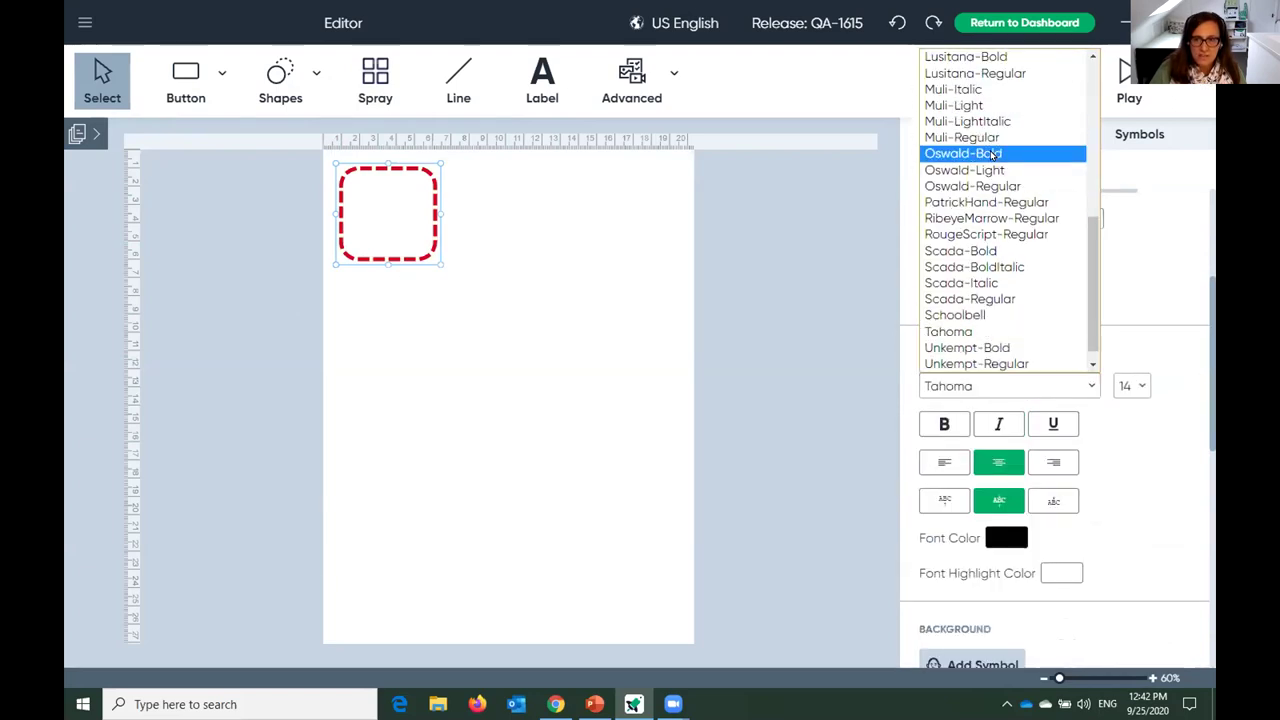
pyautogui.click(993, 155)
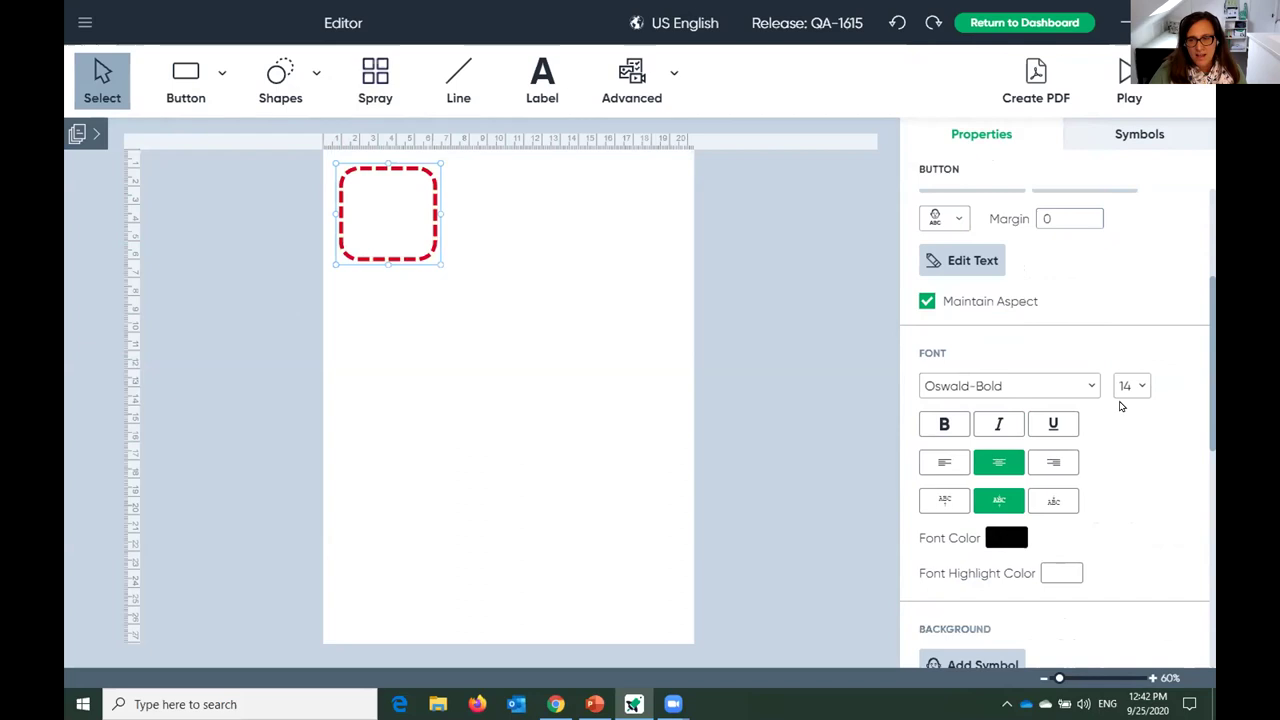
# Review the remaining properties of the rounded button, including content, font, background, style and state.
pyautogui.scroll(2, 1094, 417)
pyautogui.scroll(-4, 1094, 417)
pyautogui.scroll(-2, 1094, 416)
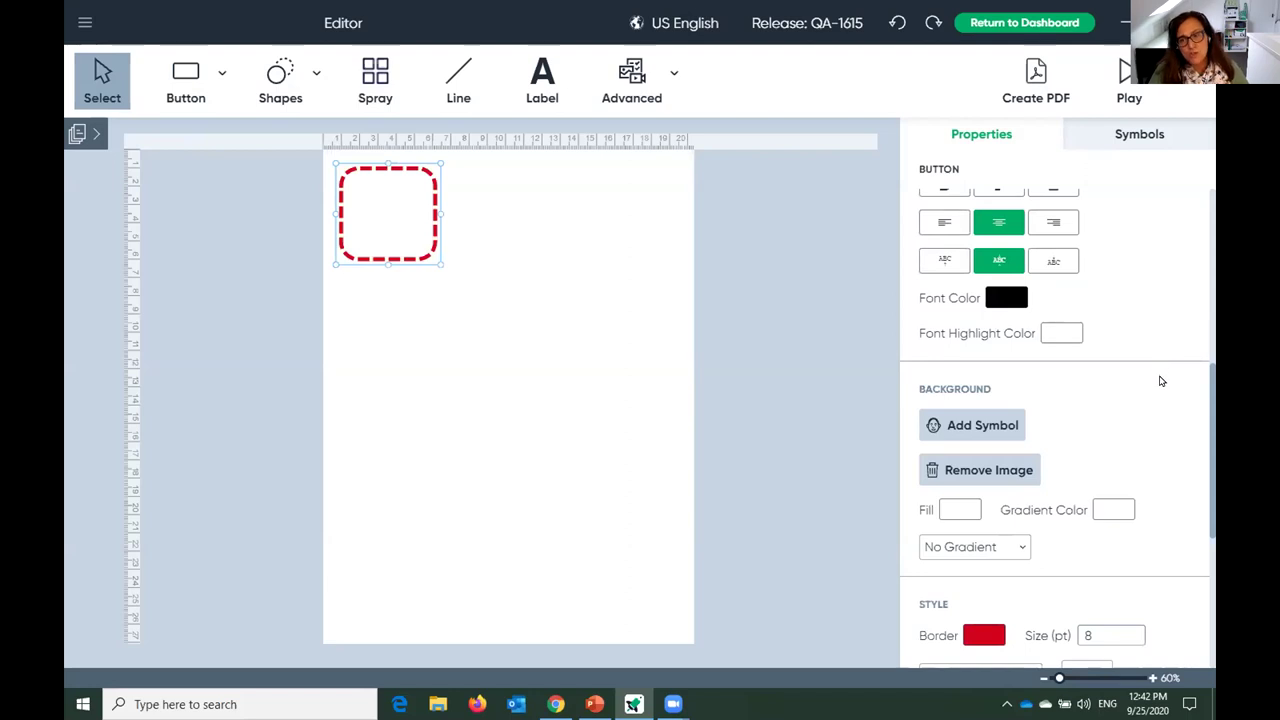
pyautogui.scroll(-5, 1160, 362)
pyautogui.scroll(-3, 1057, 467)
pyautogui.scroll(10, 1060, 460)
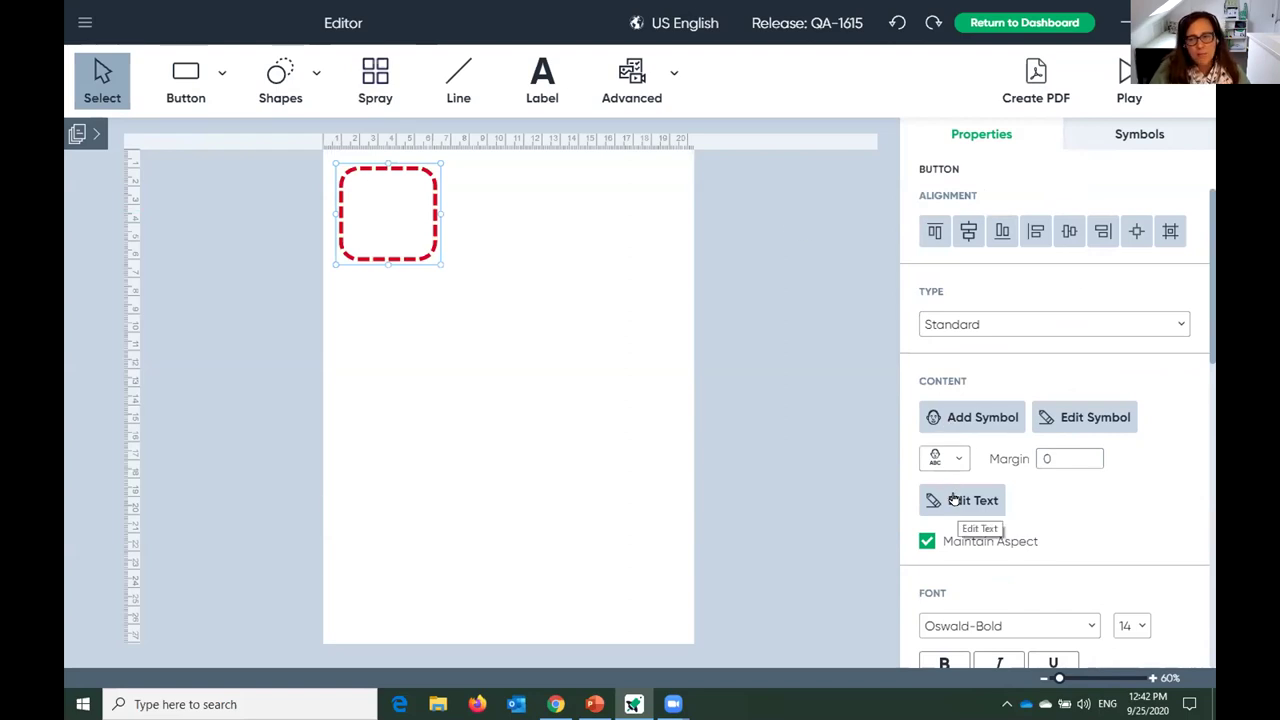
pyautogui.scroll(-3, 1050, 514)
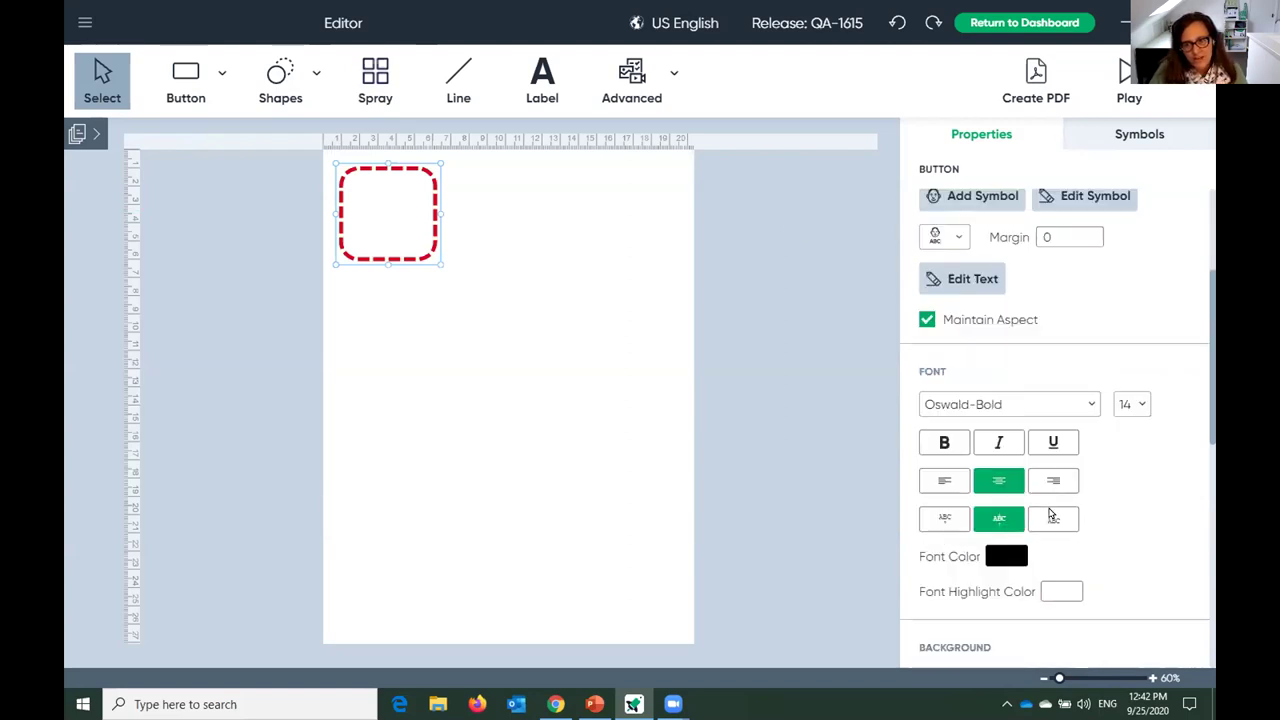
pyautogui.scroll(-3, 1052, 514)
pyautogui.scroll(6, 1055, 510)
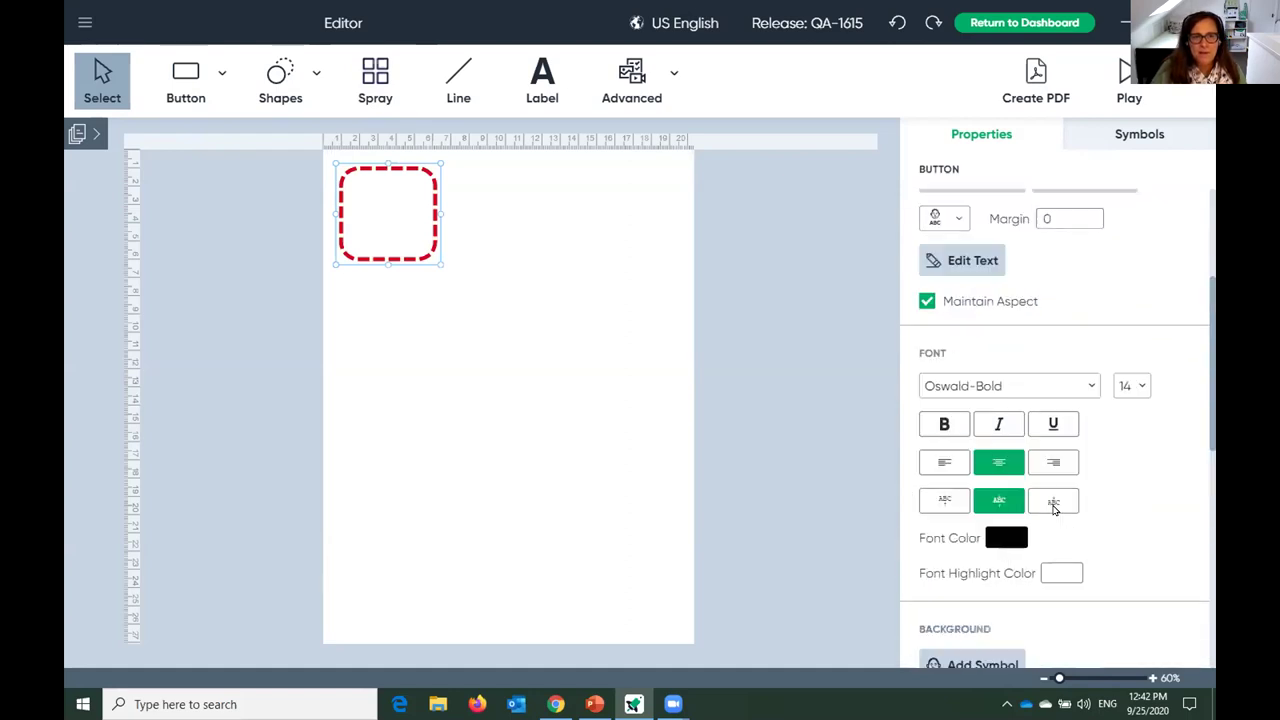
# Open the symbol picker for the rounded button, search for "reward" and browse the matching symbols.
pyautogui.doubleClick(374, 228)
pyautogui.write('reward')
pyautogui.press('Return')
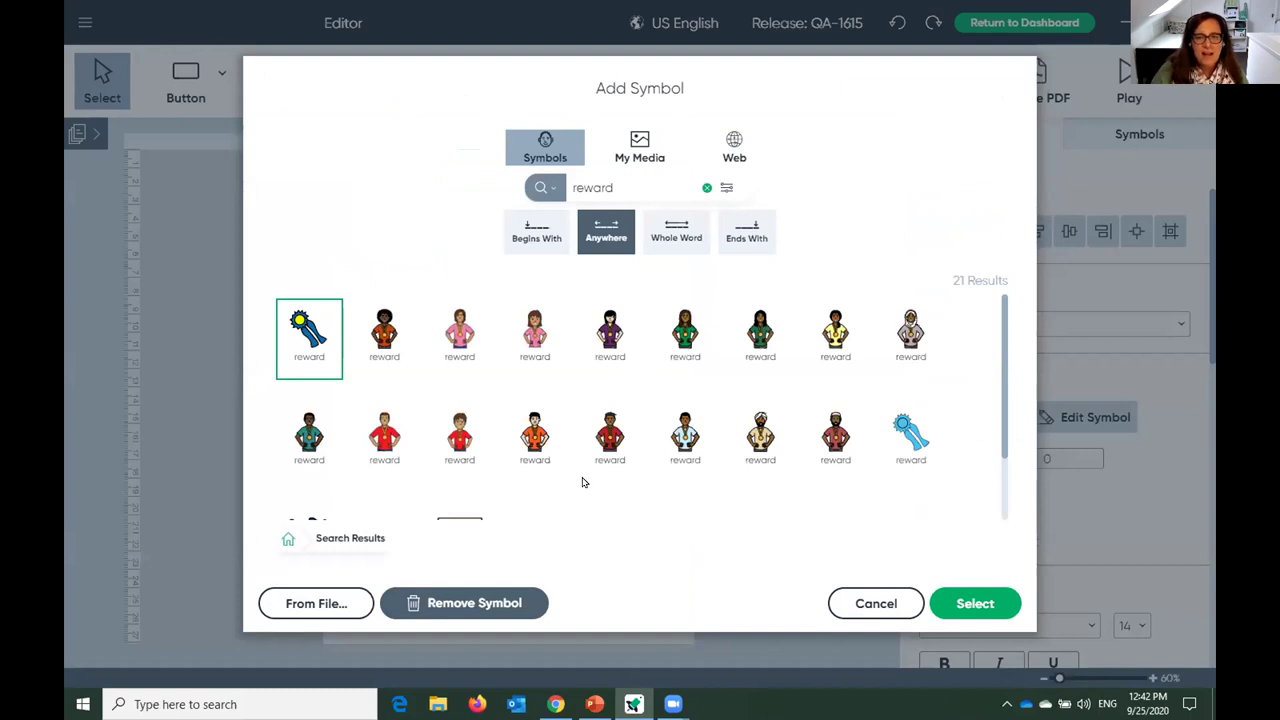
pyautogui.scroll(-1, 594, 493)
pyautogui.scroll(1, 594, 493)
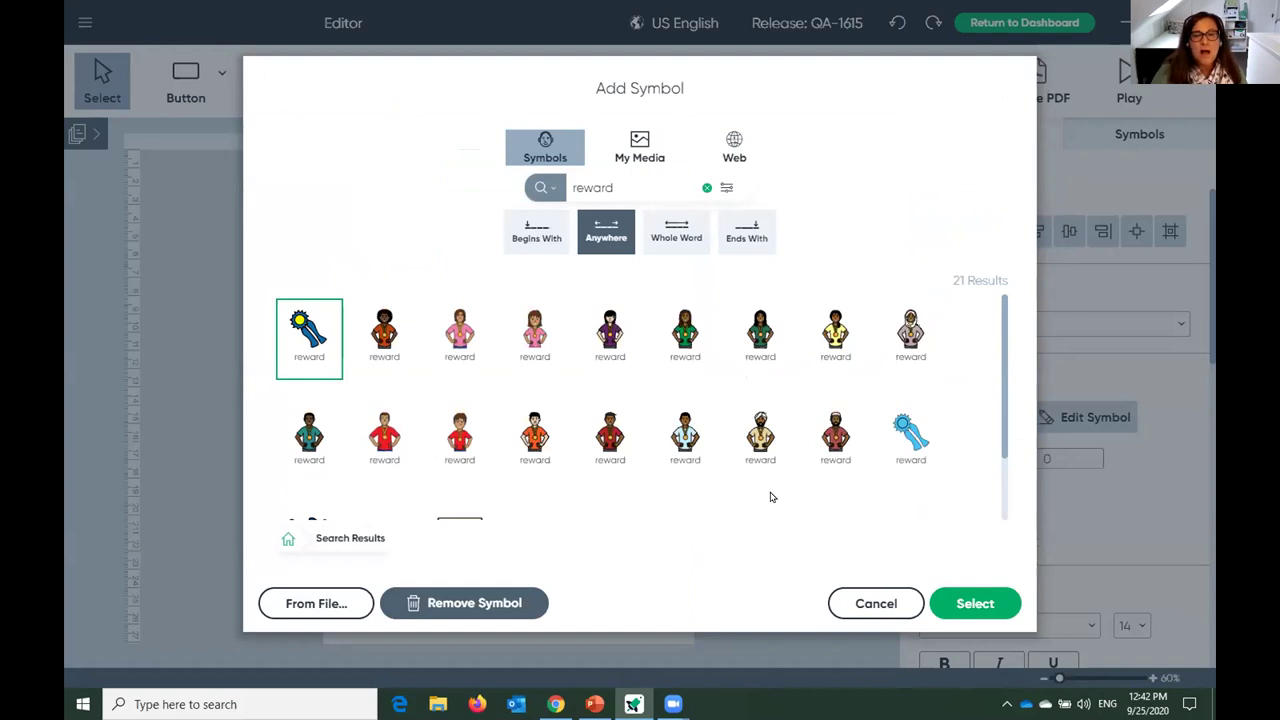
pyautogui.scroll(-1, 570, 438)
pyautogui.scroll(1, 583, 432)
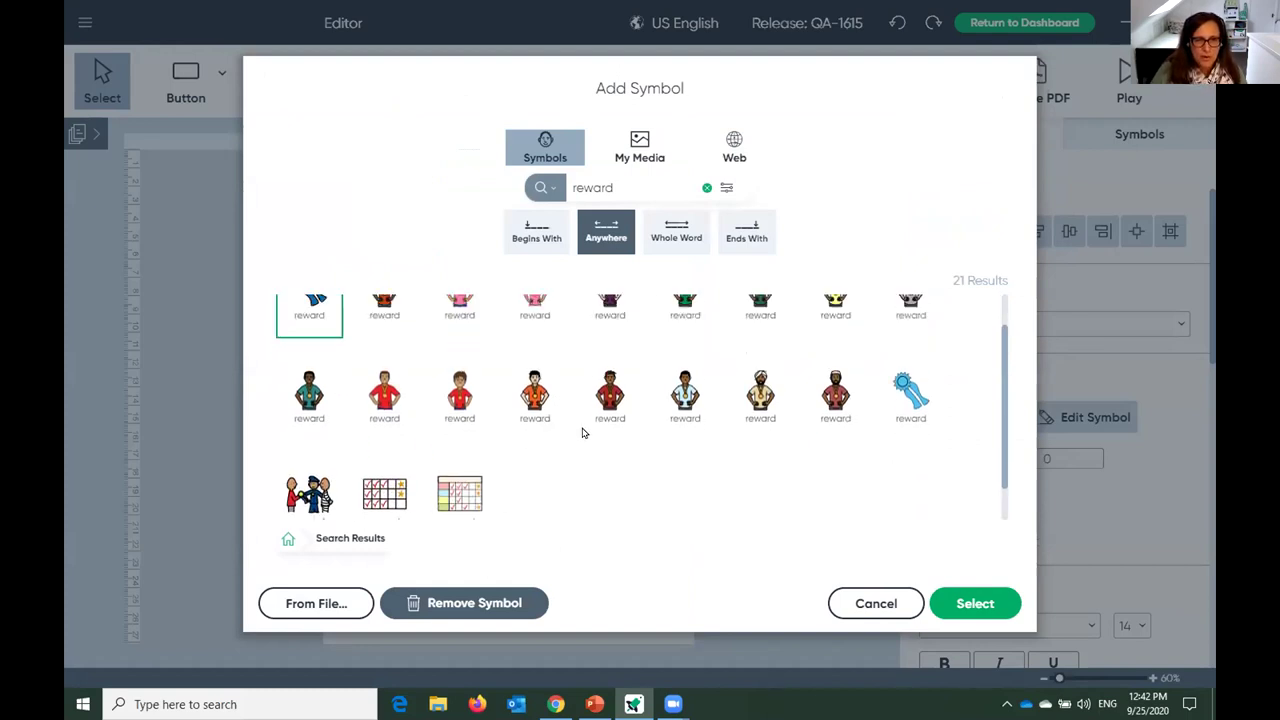
# Search the symbols for "play" and browse the matching symbols.
pyautogui.click(638, 188)
pyautogui.doubleClick(638, 188)
pyautogui.write('play')
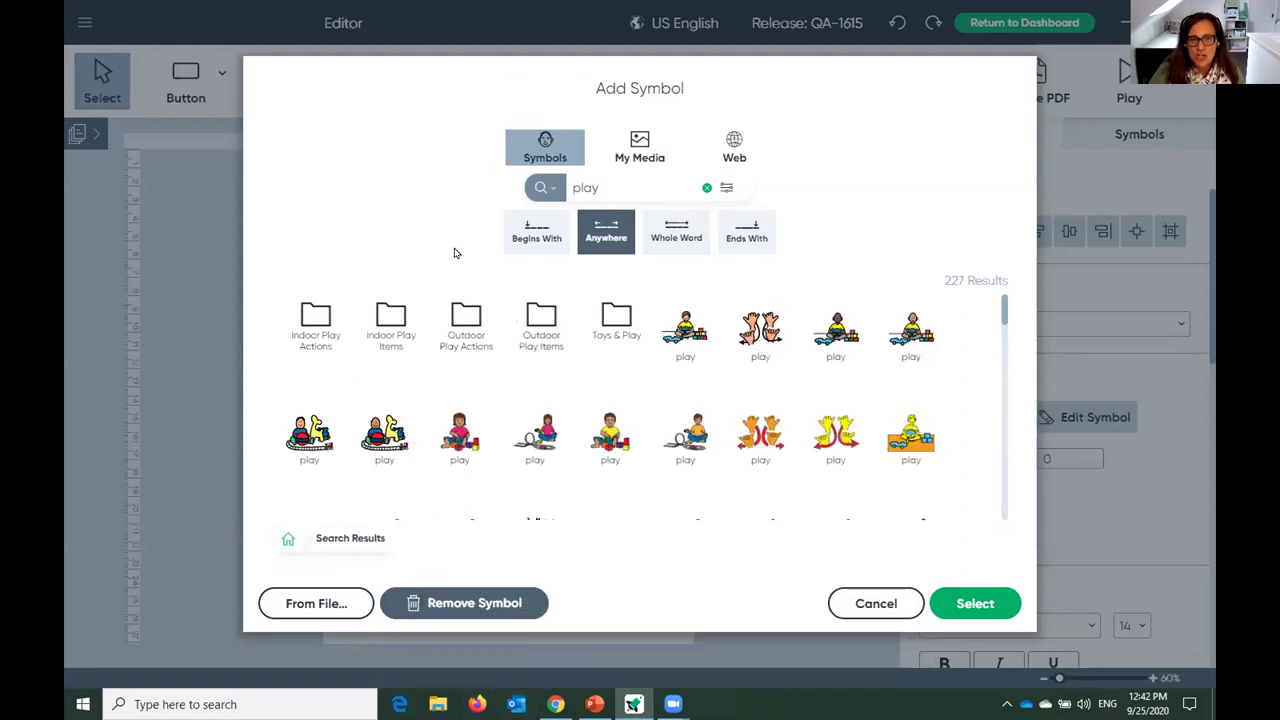
pyautogui.scroll(-1, 603, 396)
pyautogui.scroll(-8, 601, 397)
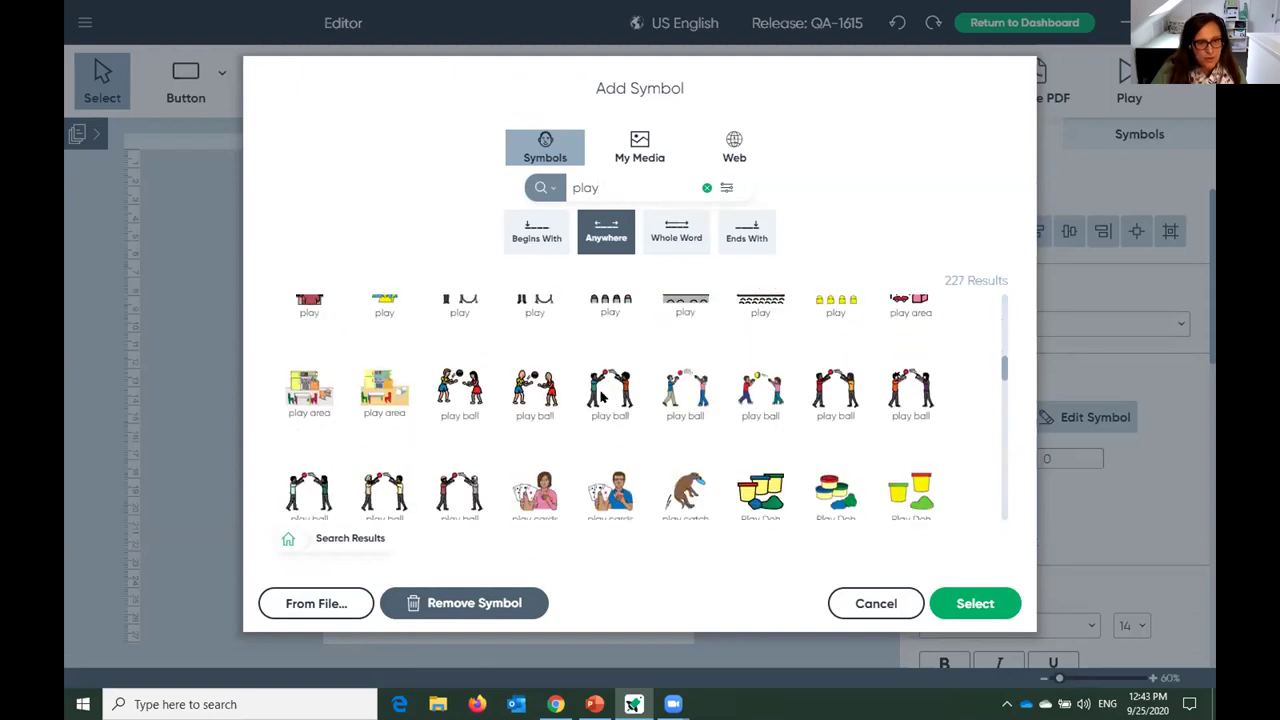
pyautogui.scroll(3, 601, 397)
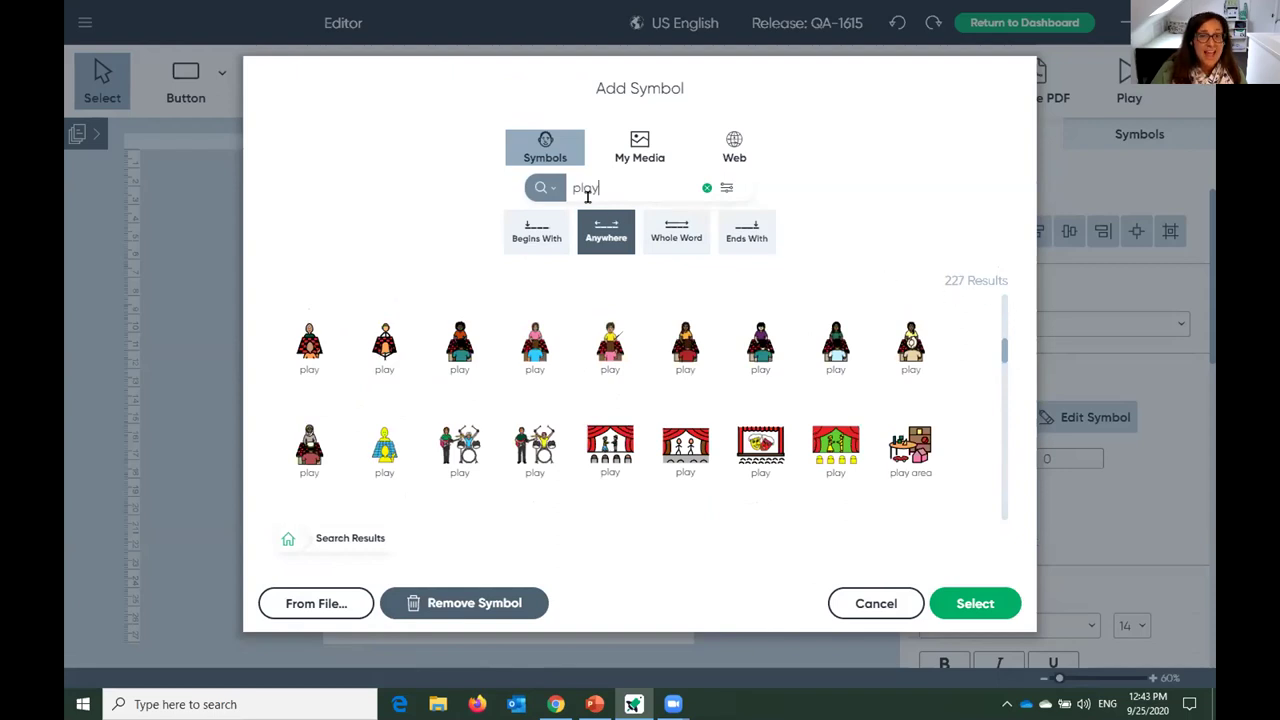
# Look through the rest of the "play" symbols, from the stage performances down to the playground and playing card symbols.
pyautogui.scroll(-10, 685, 333)
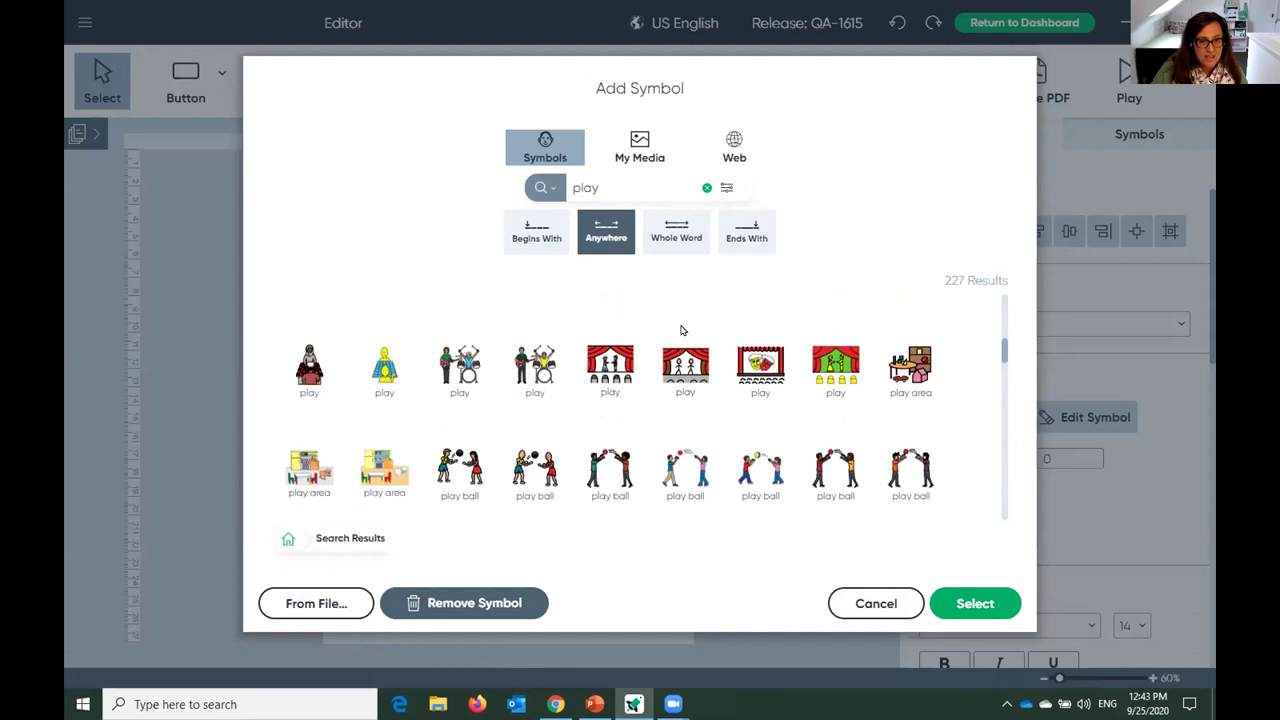
pyautogui.scroll(-8, 683, 333)
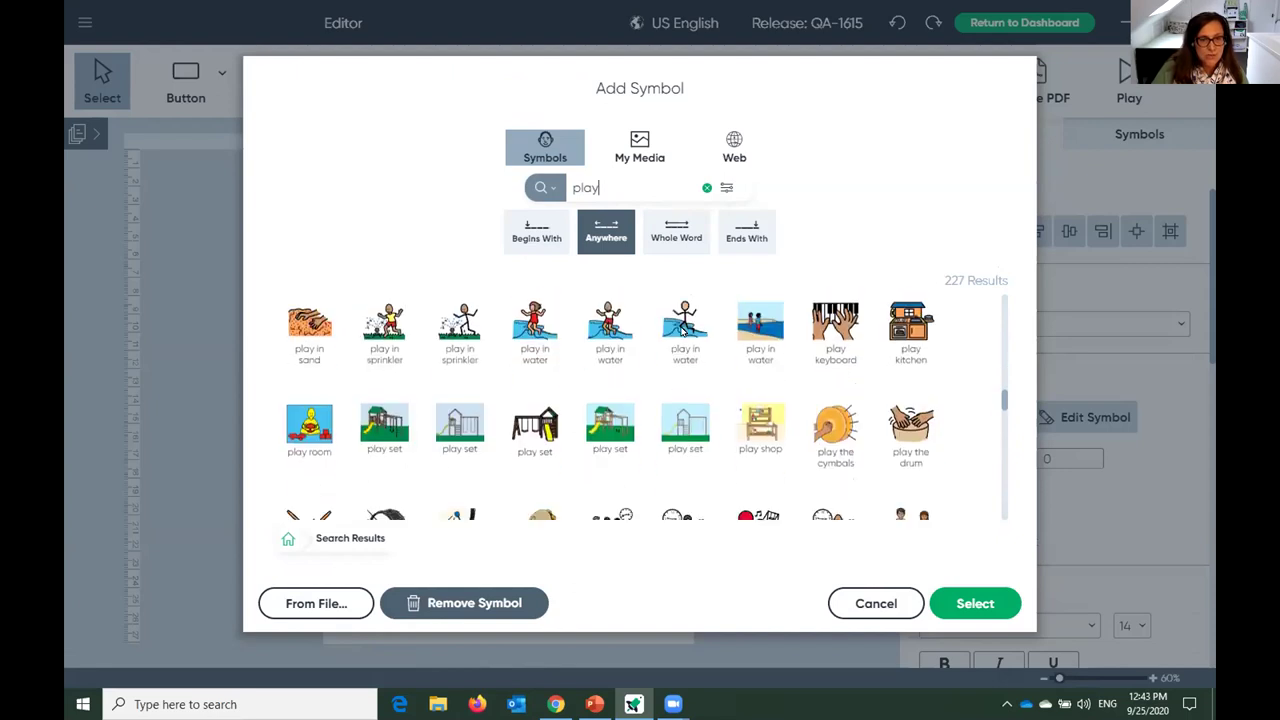
pyautogui.scroll(-2, 683, 333)
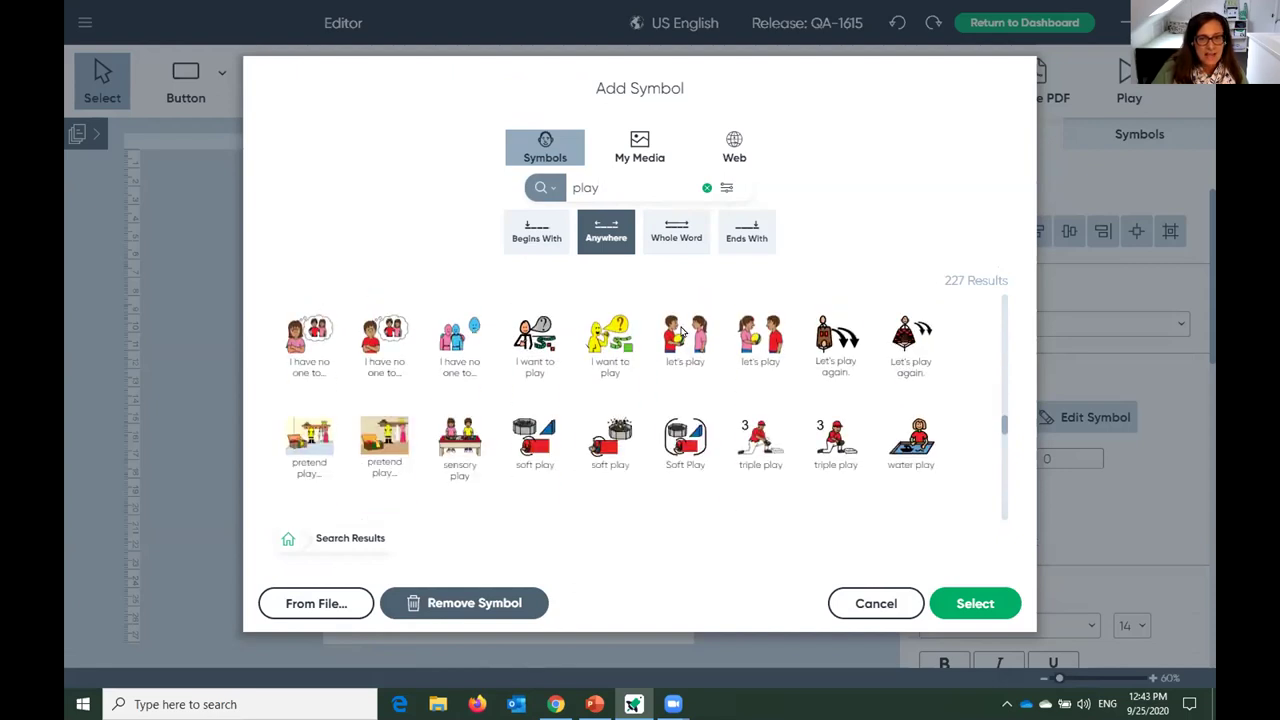
pyautogui.scroll(-5, 683, 333)
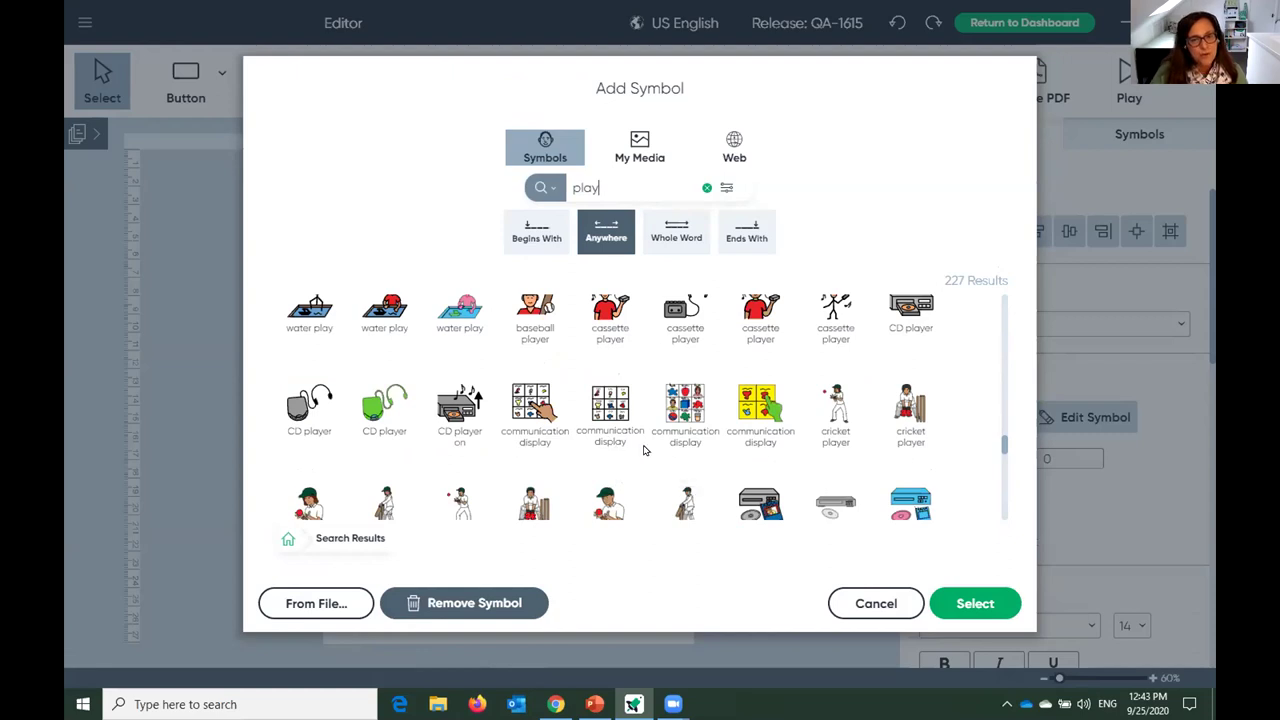
pyautogui.scroll(-5, 644, 450)
pyautogui.scroll(-5, 644, 450)
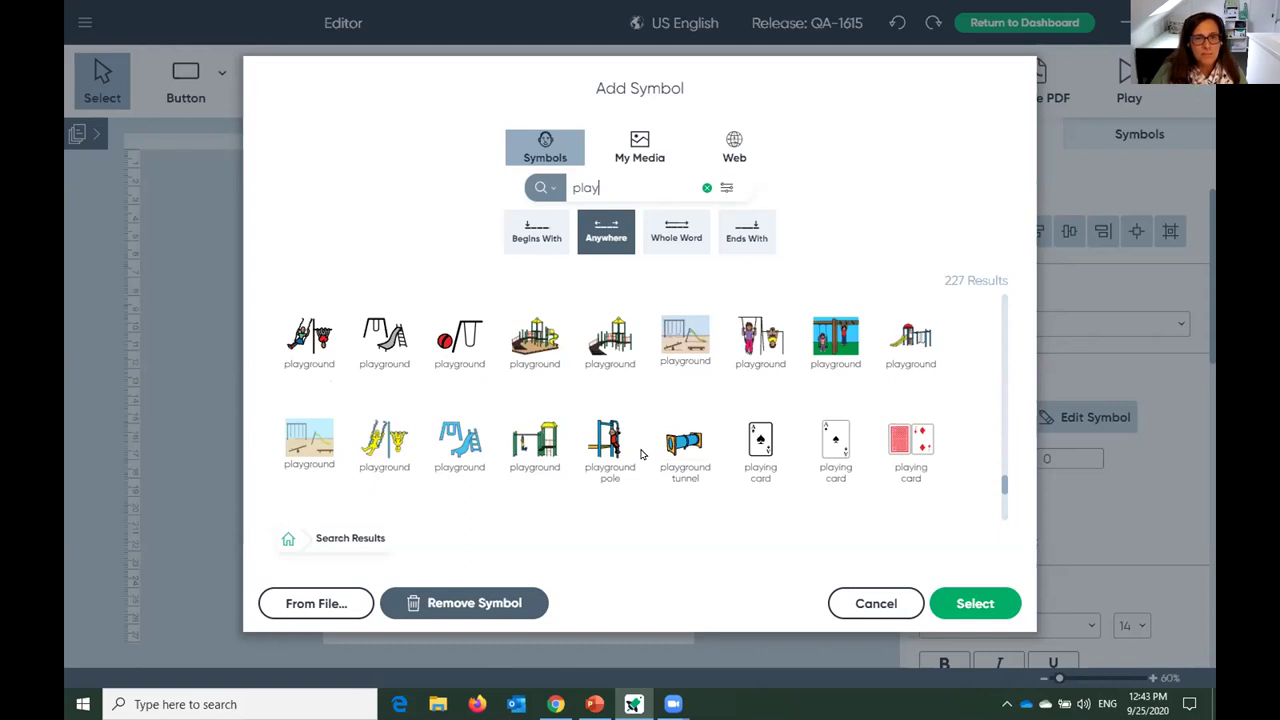
# Compare the "play" search results under the Begins With, Whole Word, Ends With and Anywhere matching options.
pyautogui.click(533, 240)
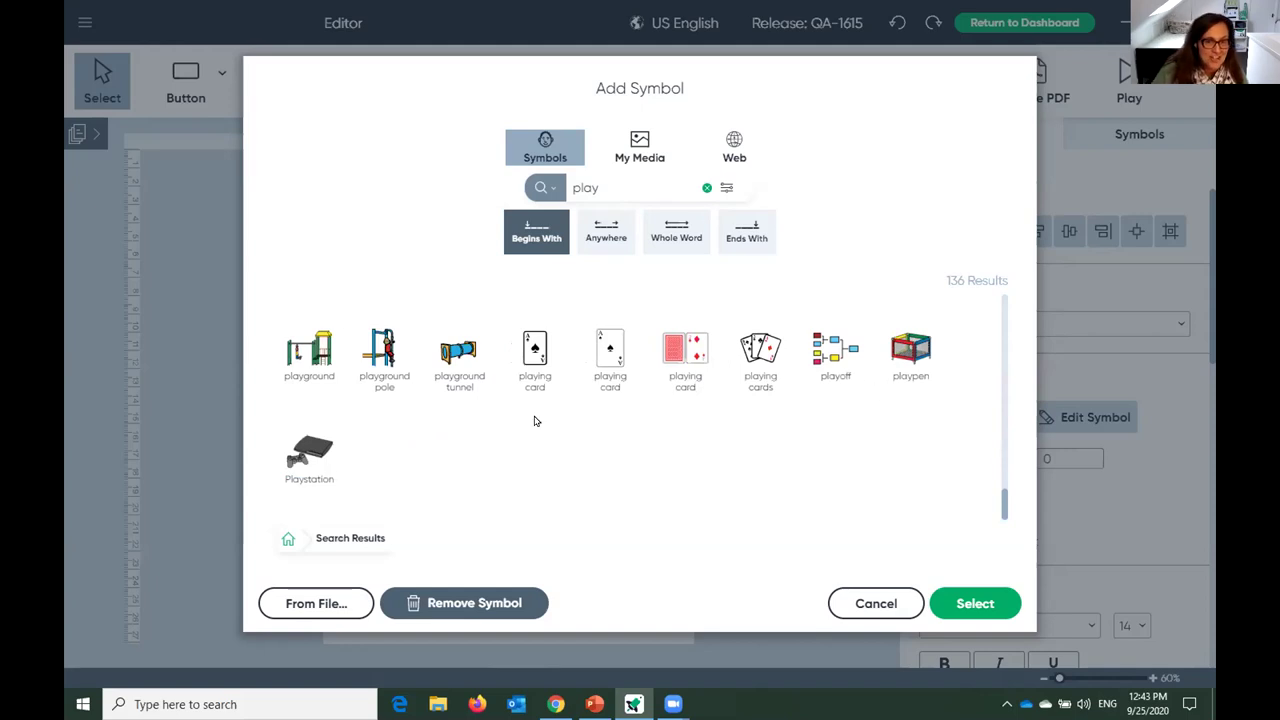
pyautogui.click(674, 240)
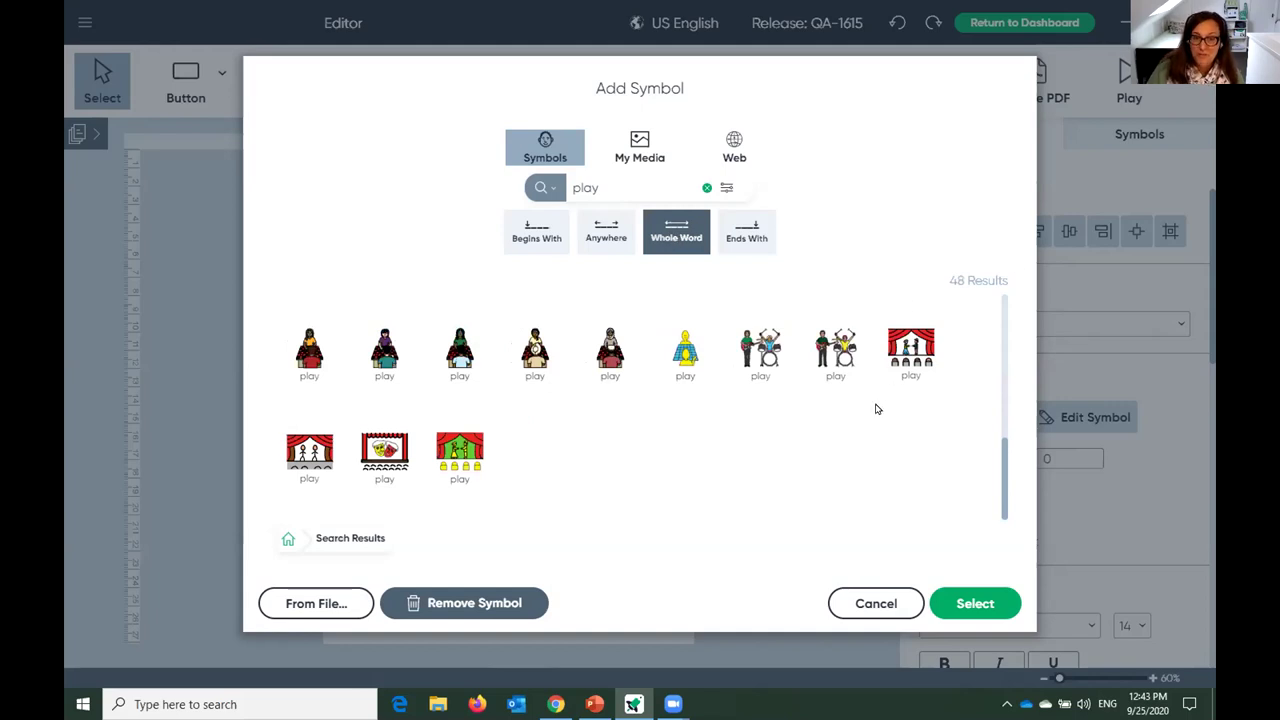
pyautogui.scroll(5, 876, 409)
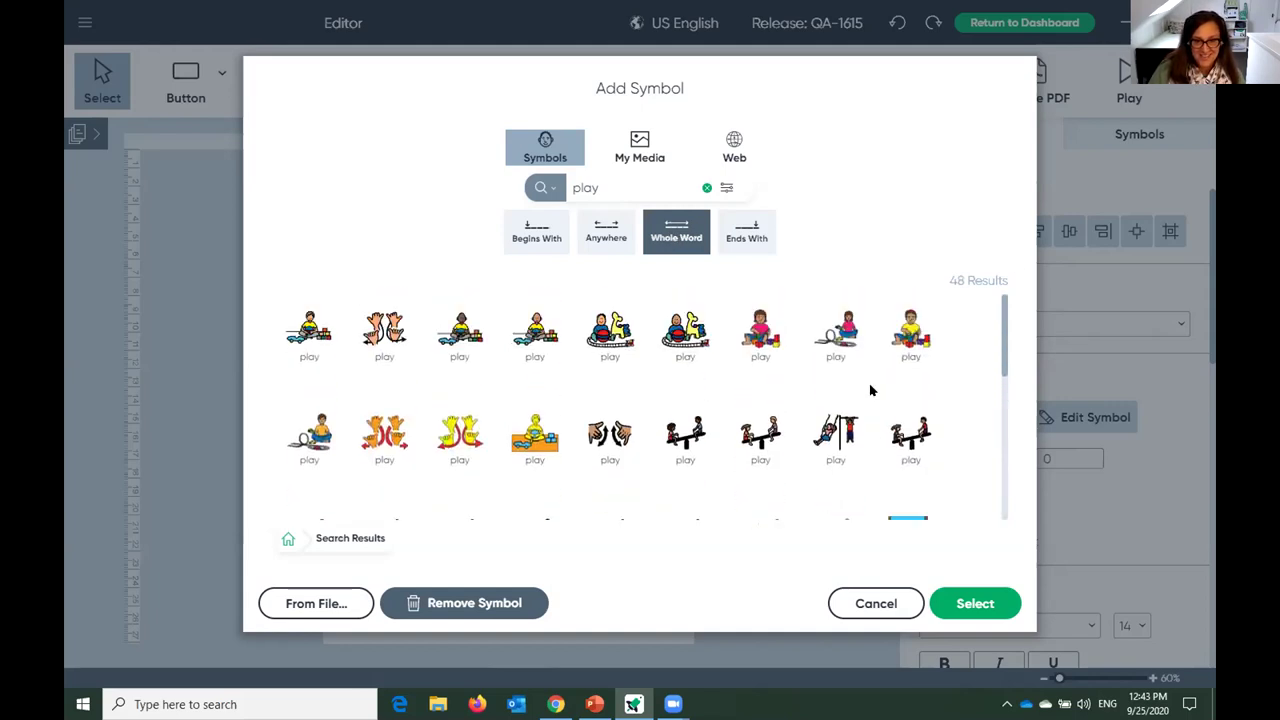
pyautogui.click(750, 240)
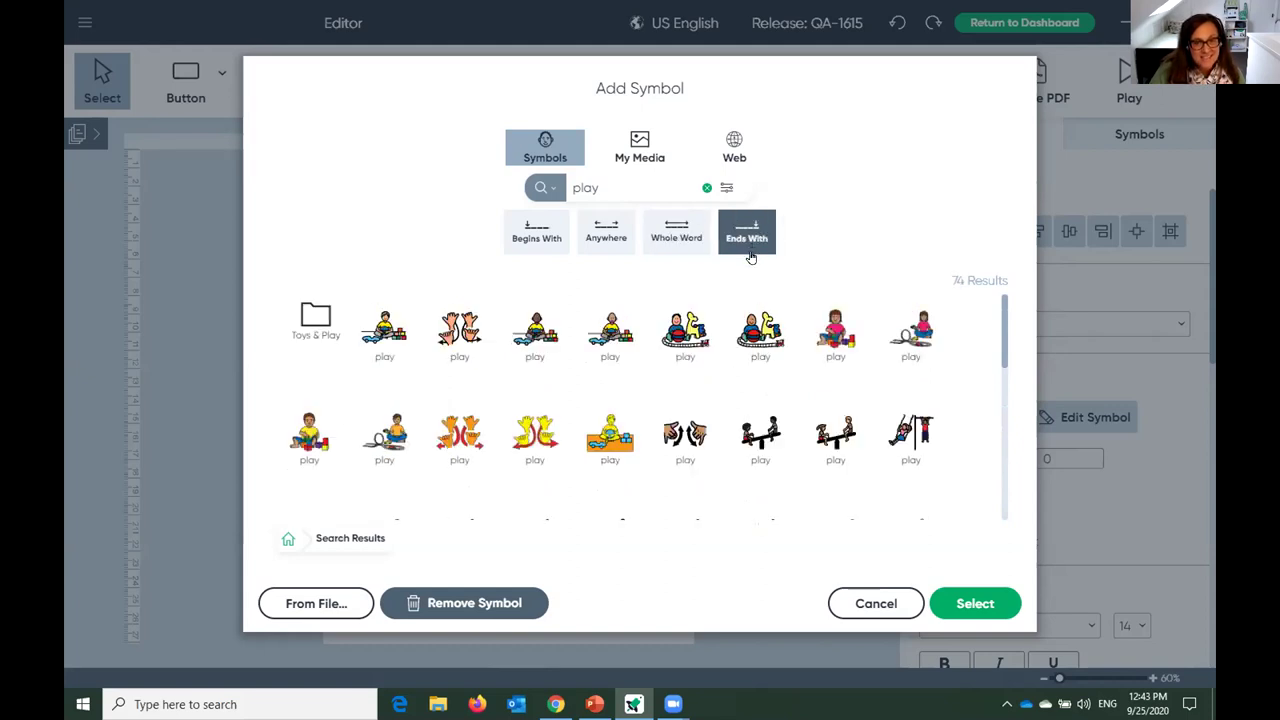
pyautogui.click(600, 240)
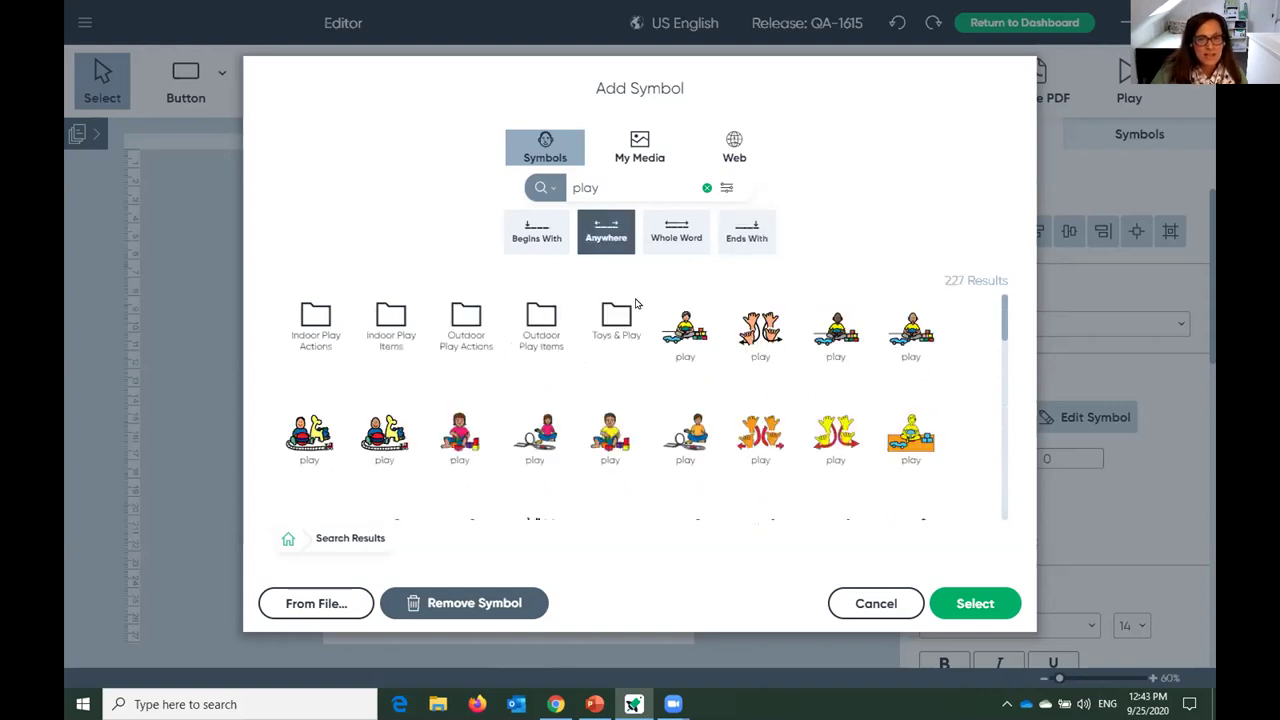
# Limit the search to Whole Word matches and add the "play" symbol of hands holding a game controller to the button.
pyautogui.click(665, 232)
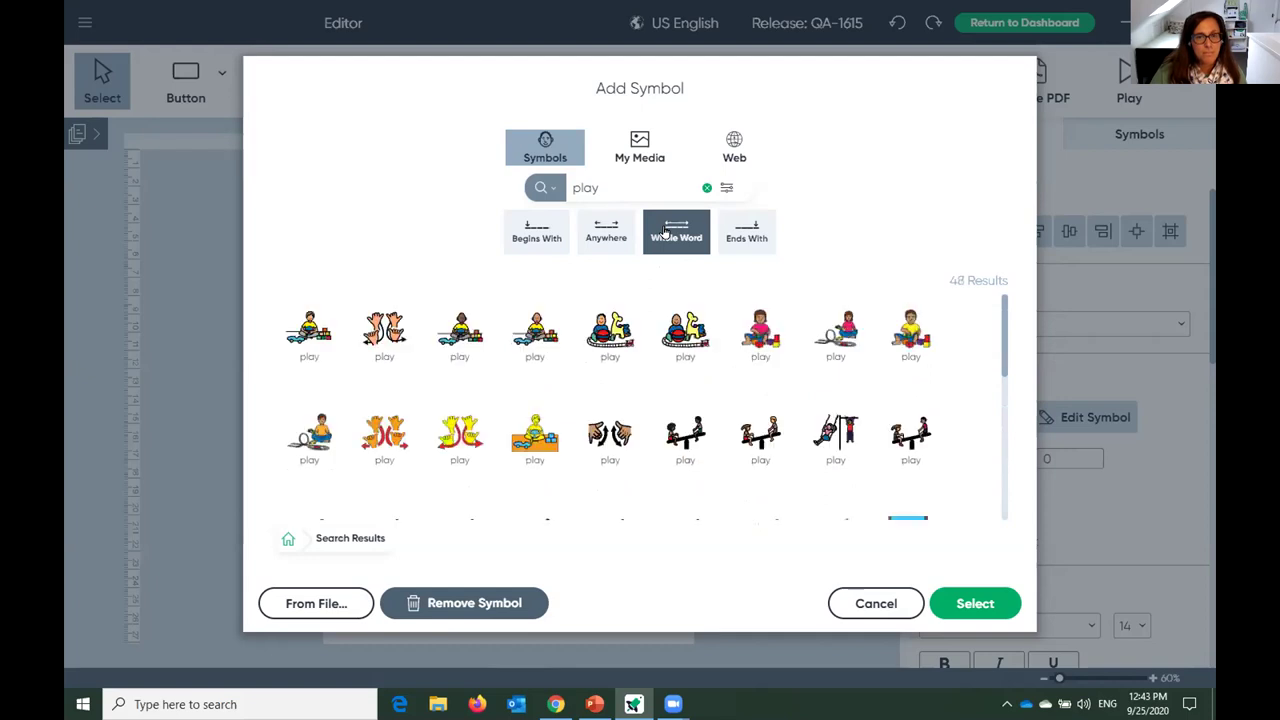
pyautogui.scroll(-5, 800, 343)
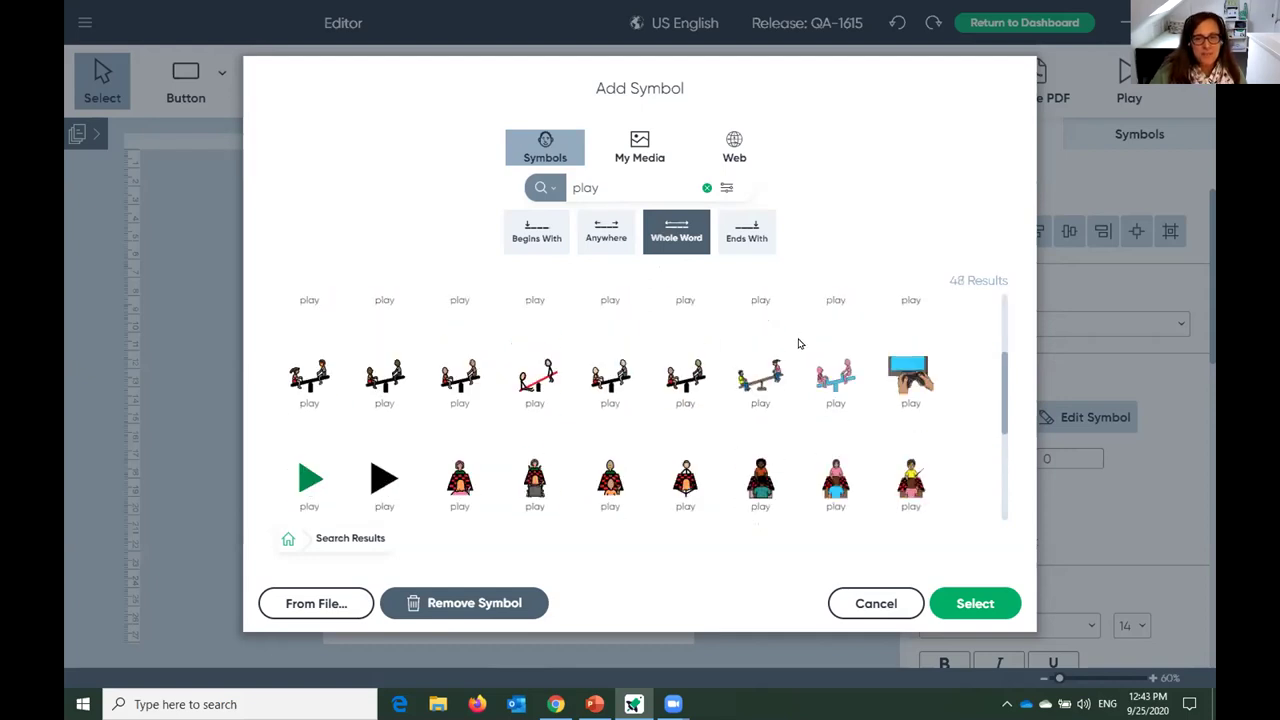
pyautogui.scroll(-1, 799, 344)
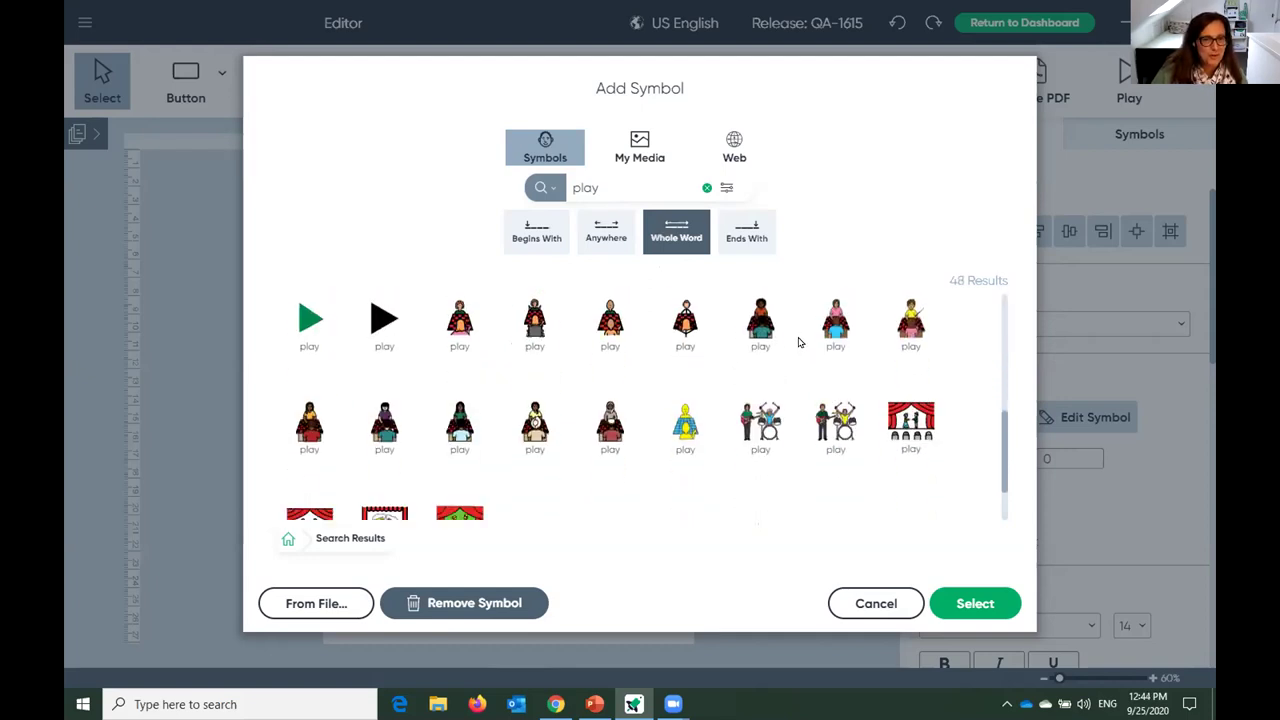
pyautogui.scroll(3, 799, 343)
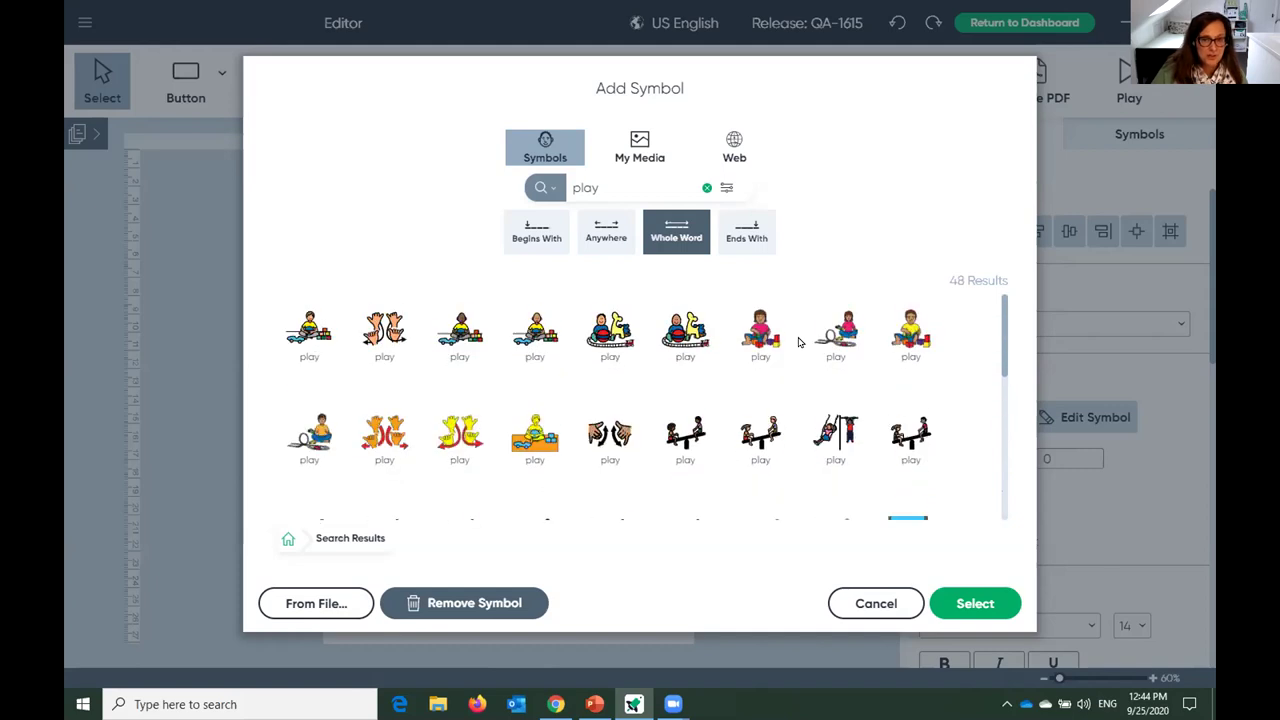
pyautogui.scroll(-3, 799, 343)
pyautogui.scroll(2, 857, 323)
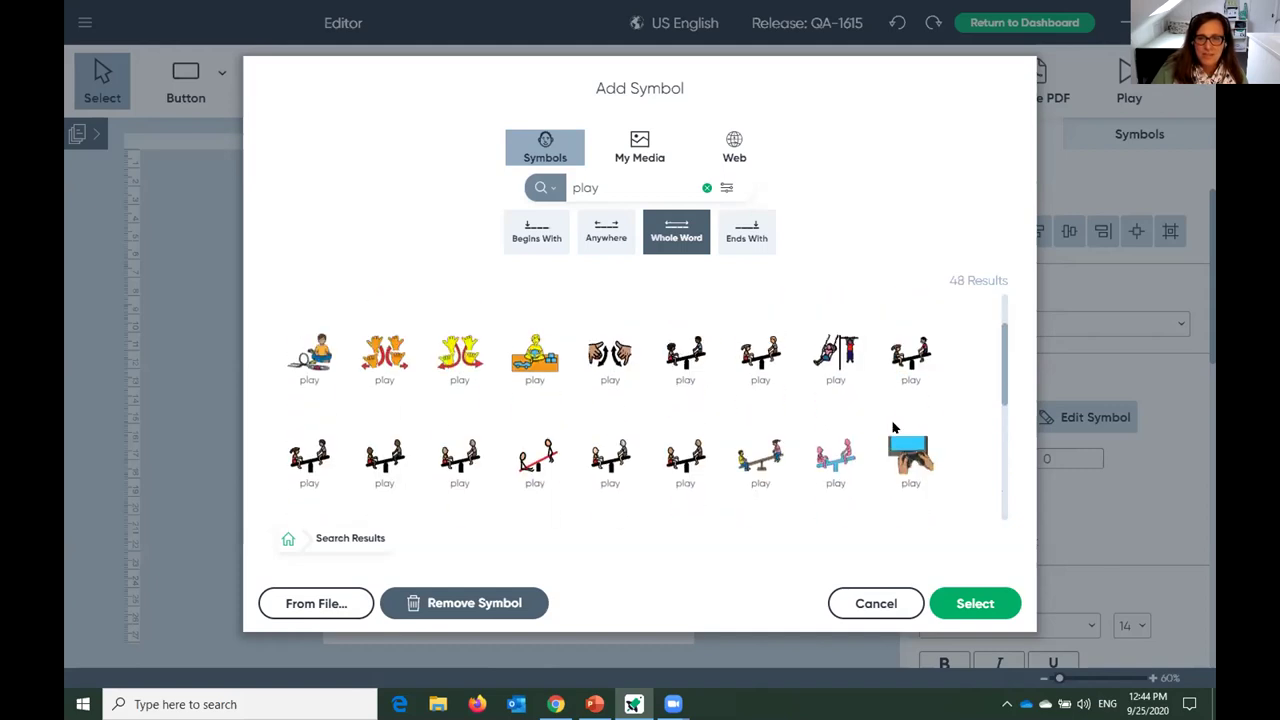
pyautogui.click(953, 612)
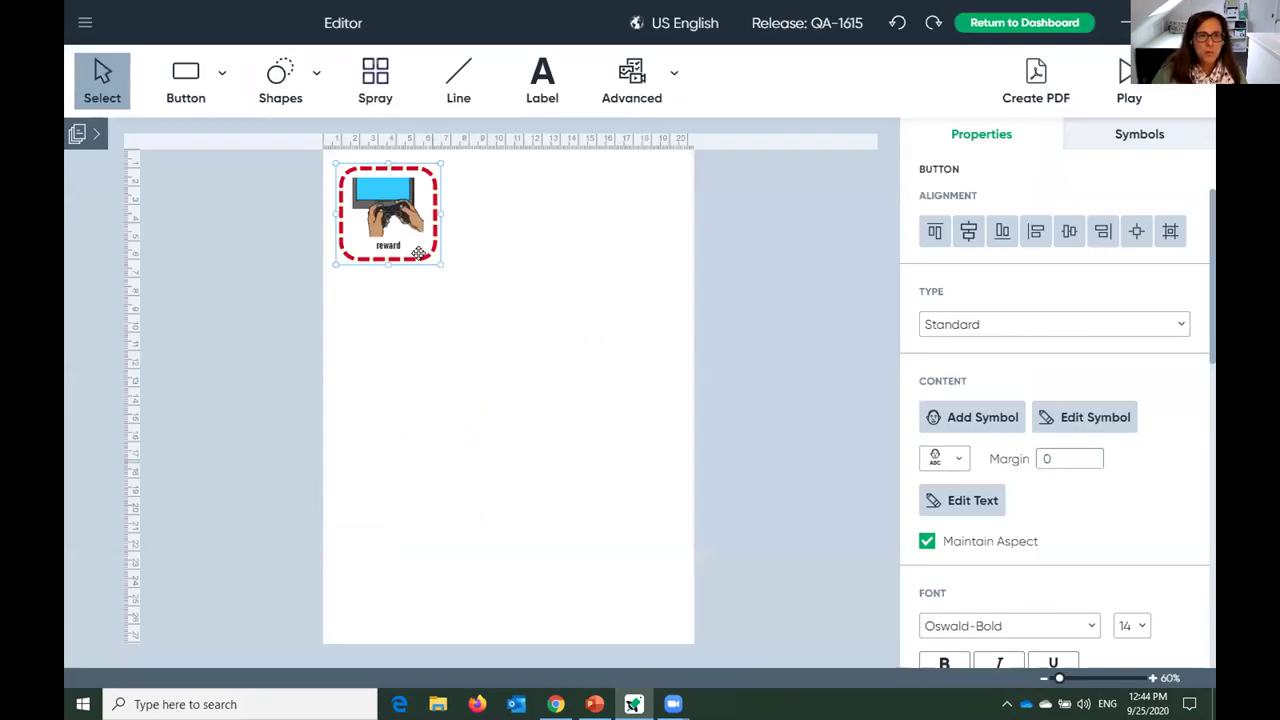
# Spray the reward button into a grid of three columns by four rows.
pyautogui.click(379, 84)
pyautogui.moveTo(378, 214)
pyautogui.mouseDown()
pyautogui.moveTo(549, 206)
pyautogui.moveTo(564, 270)
pyautogui.moveTo(548, 492)
pyautogui.mouseUp()
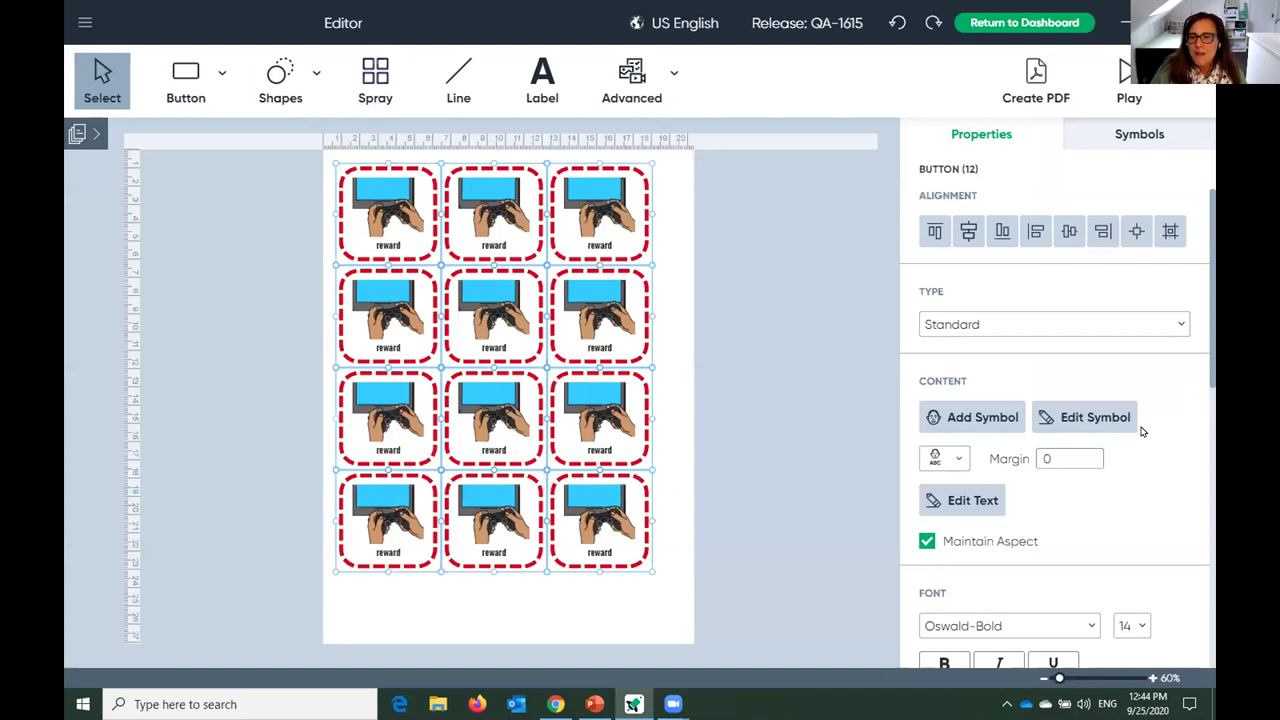
# Set the background fill of all twelve buttons to yellow and clear the selection.
pyautogui.scroll(-4, 1142, 429)
pyautogui.scroll(-4, 1056, 446)
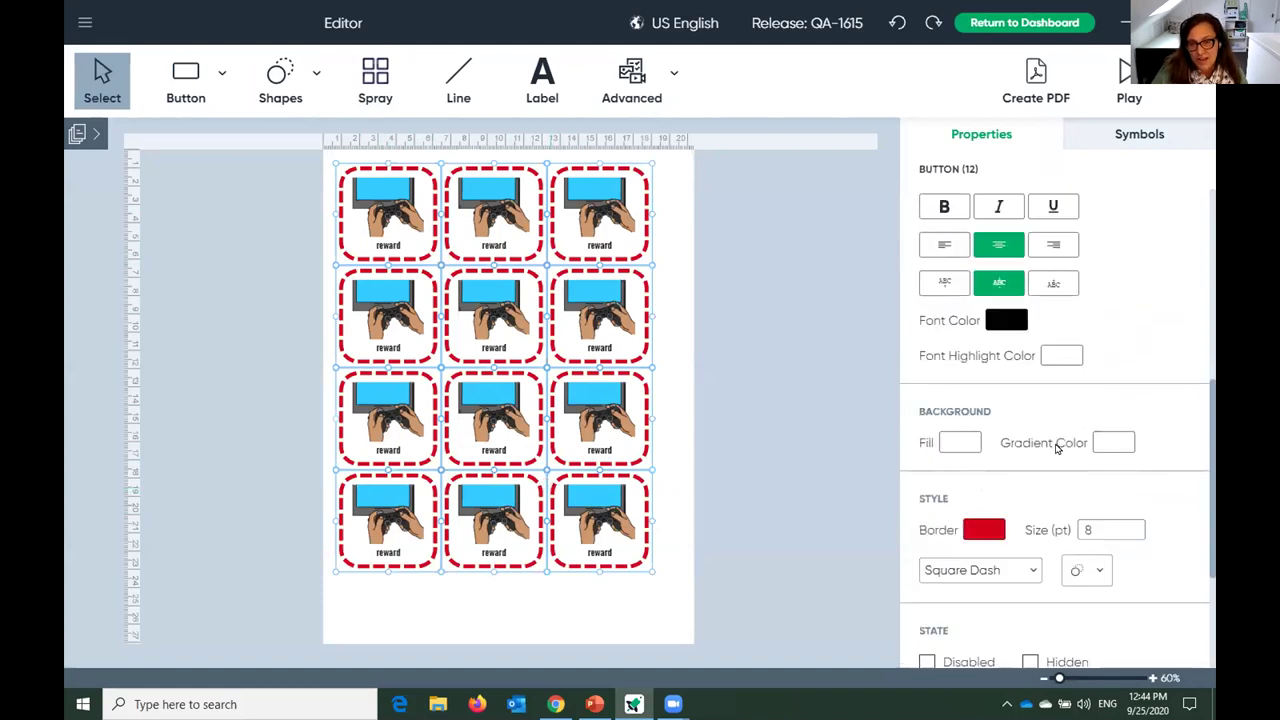
pyautogui.scroll(5, 1055, 449)
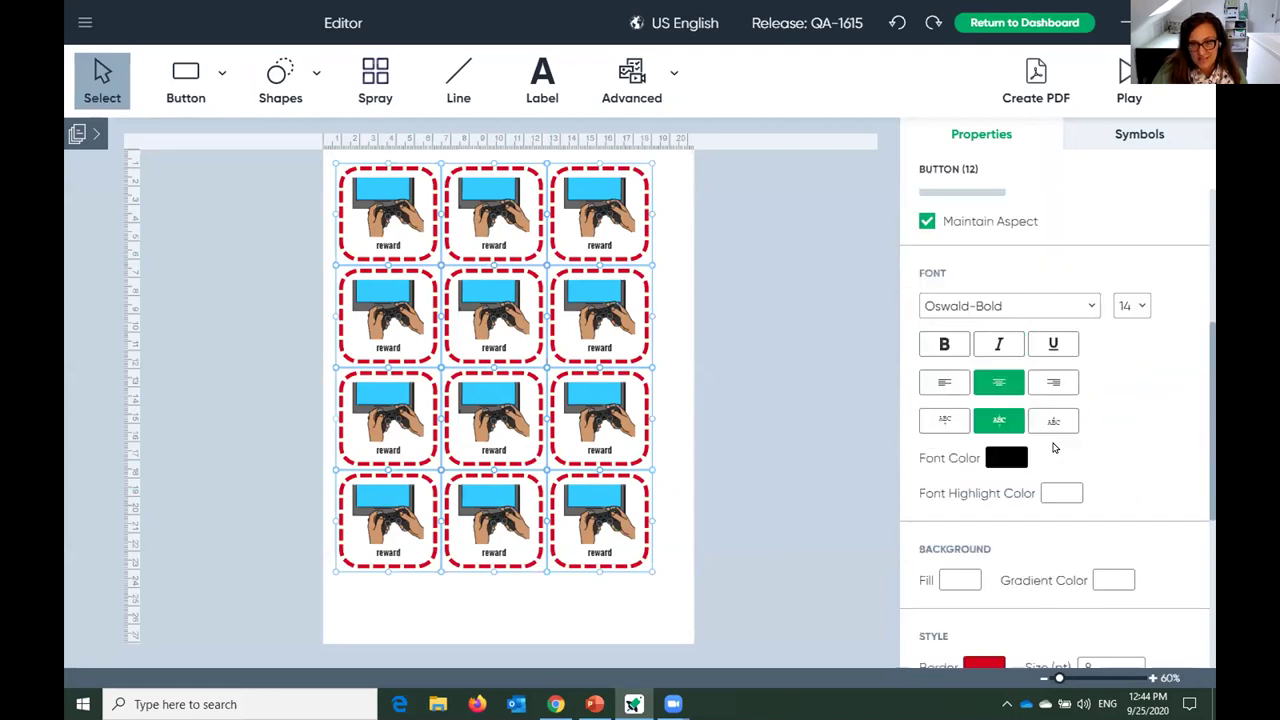
pyautogui.scroll(-4, 1054, 448)
pyautogui.click(953, 340)
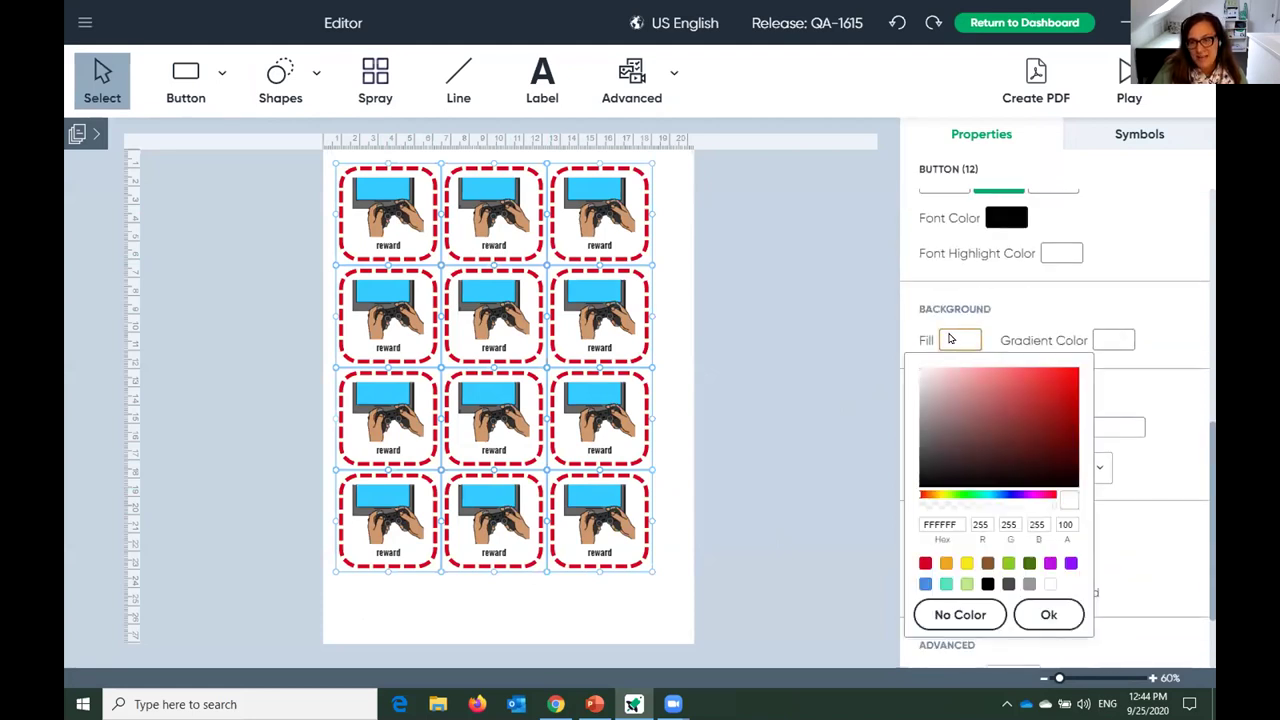
pyautogui.click(967, 563)
pyautogui.click(1043, 614)
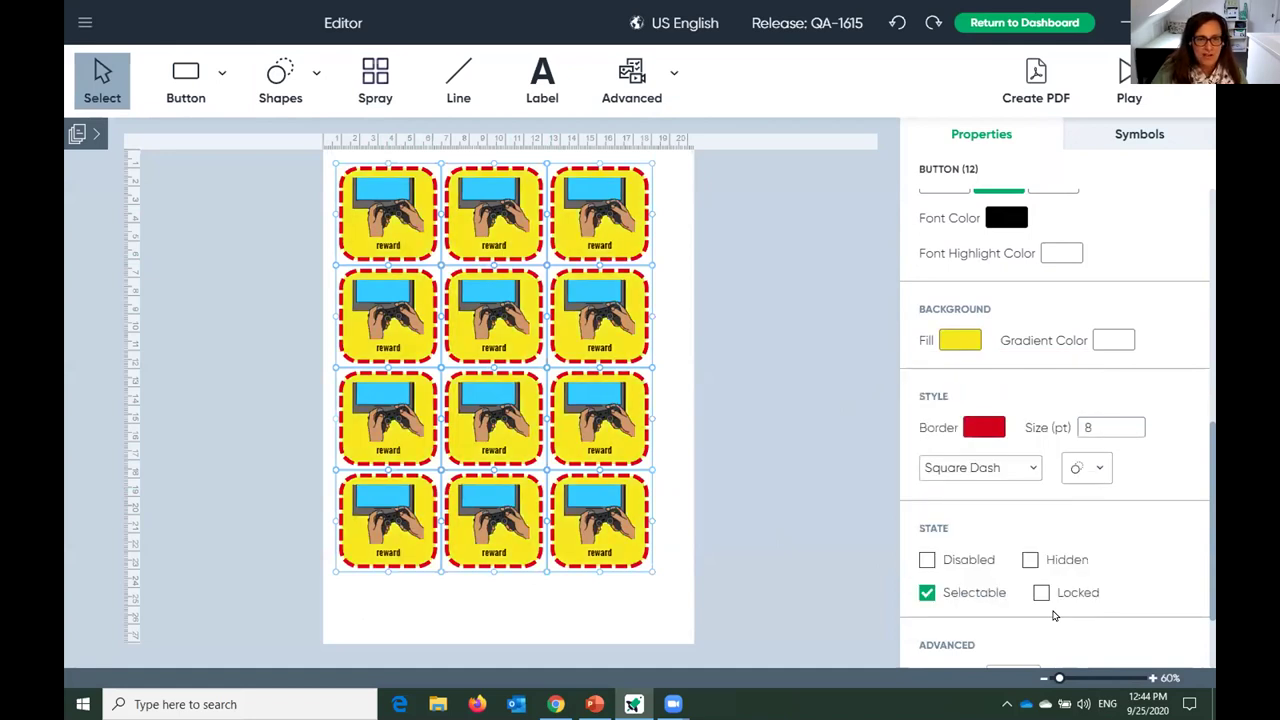
pyautogui.click(802, 428)
# Set the background fill of the middle button in the second row to green (7ED321).
pyautogui.click(531, 334)
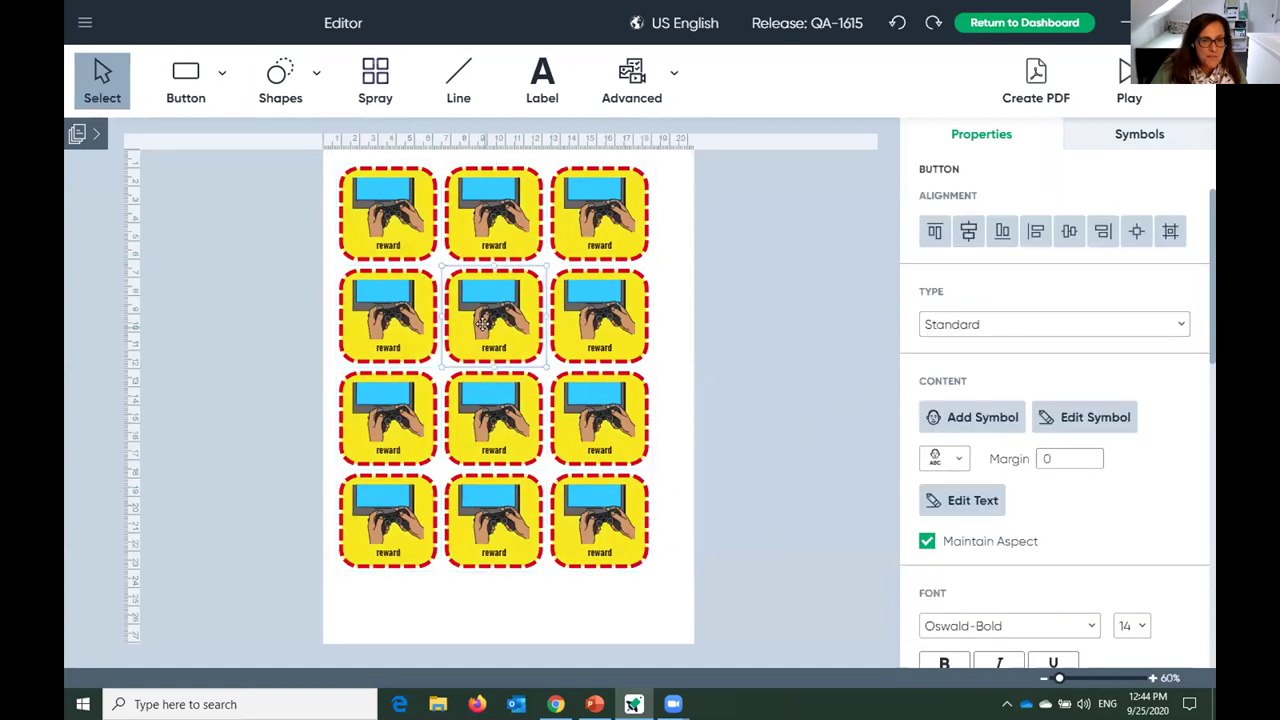
pyautogui.scroll(-5, 975, 522)
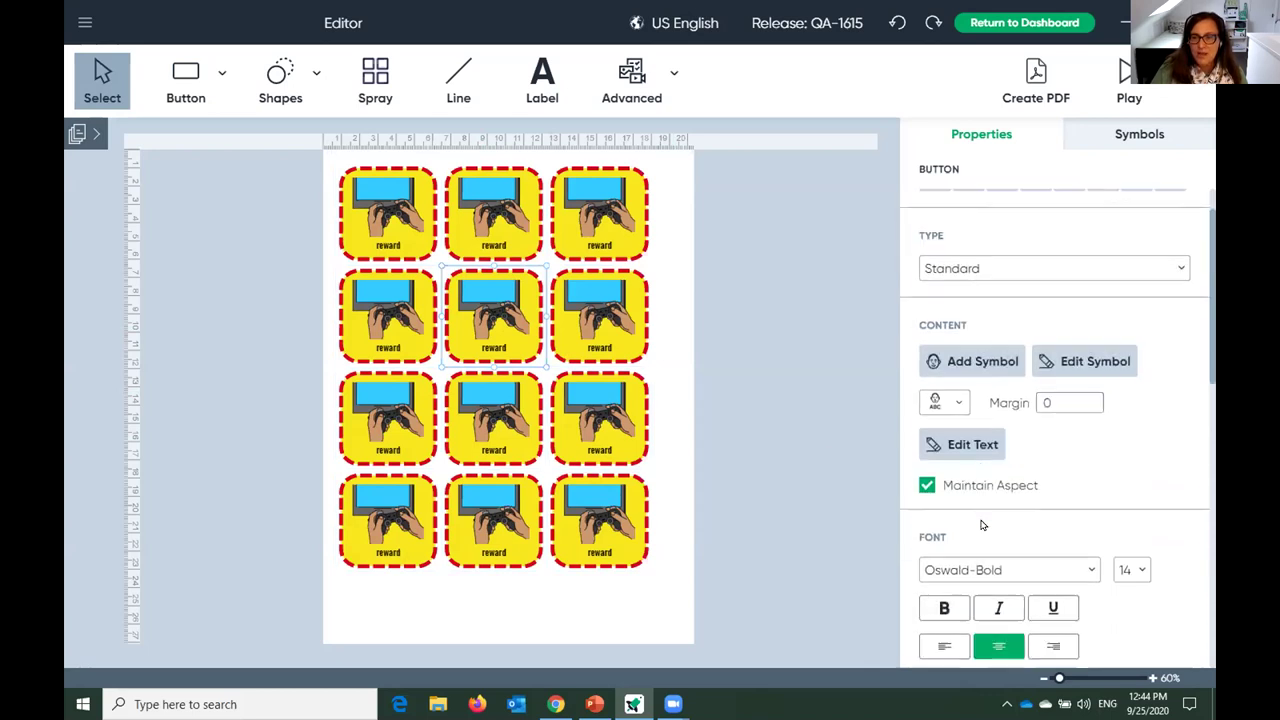
pyautogui.scroll(-3, 982, 518)
pyautogui.click(948, 430)
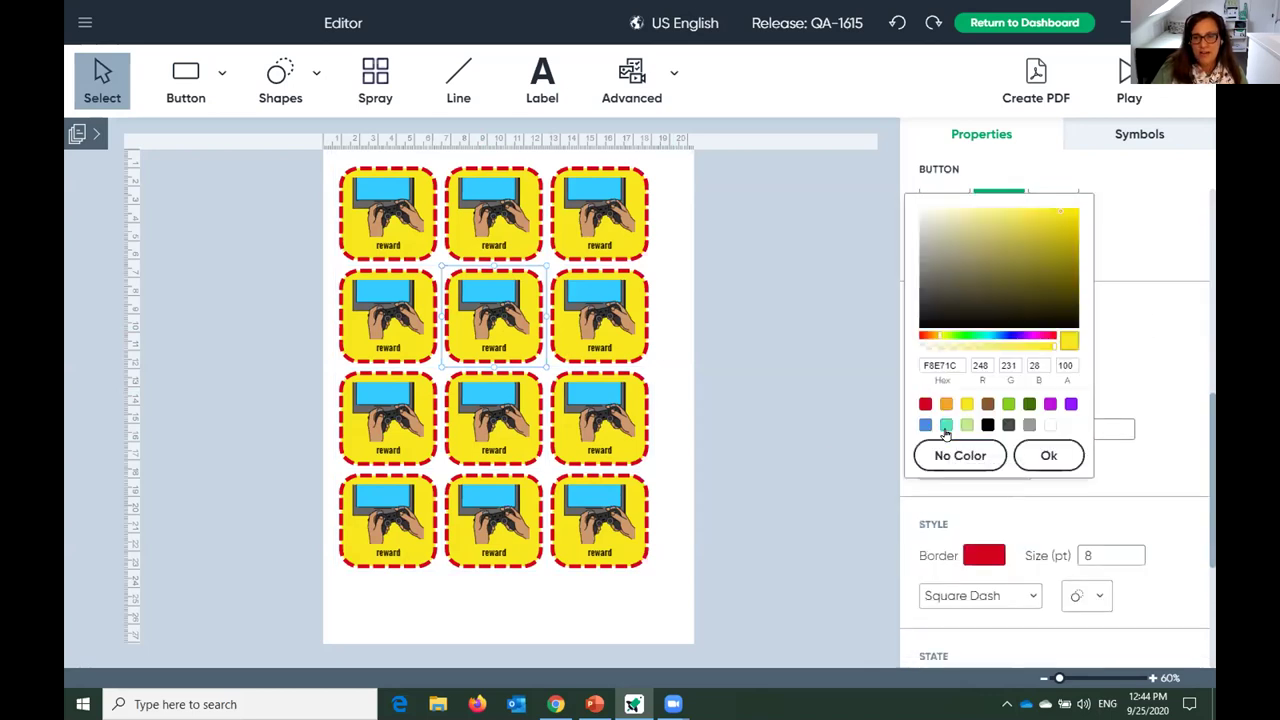
pyautogui.click(1008, 404)
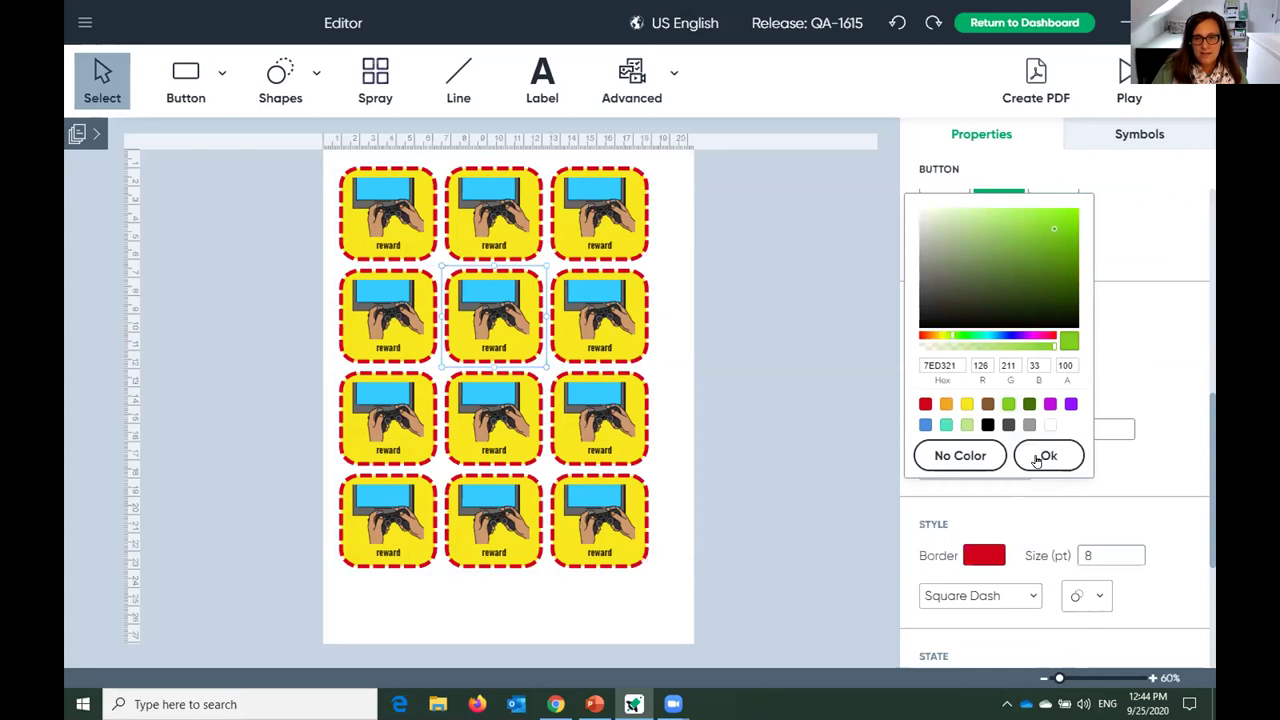
pyautogui.click(1046, 456)
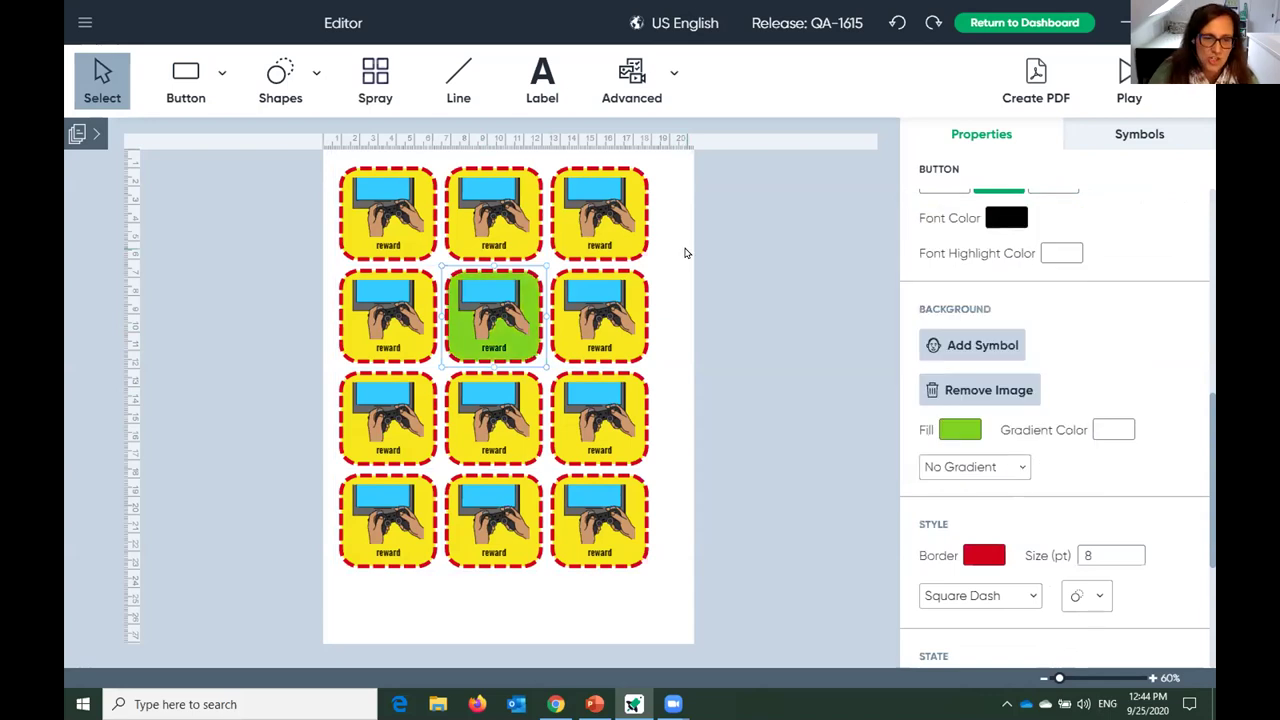
pyautogui.click(797, 318)
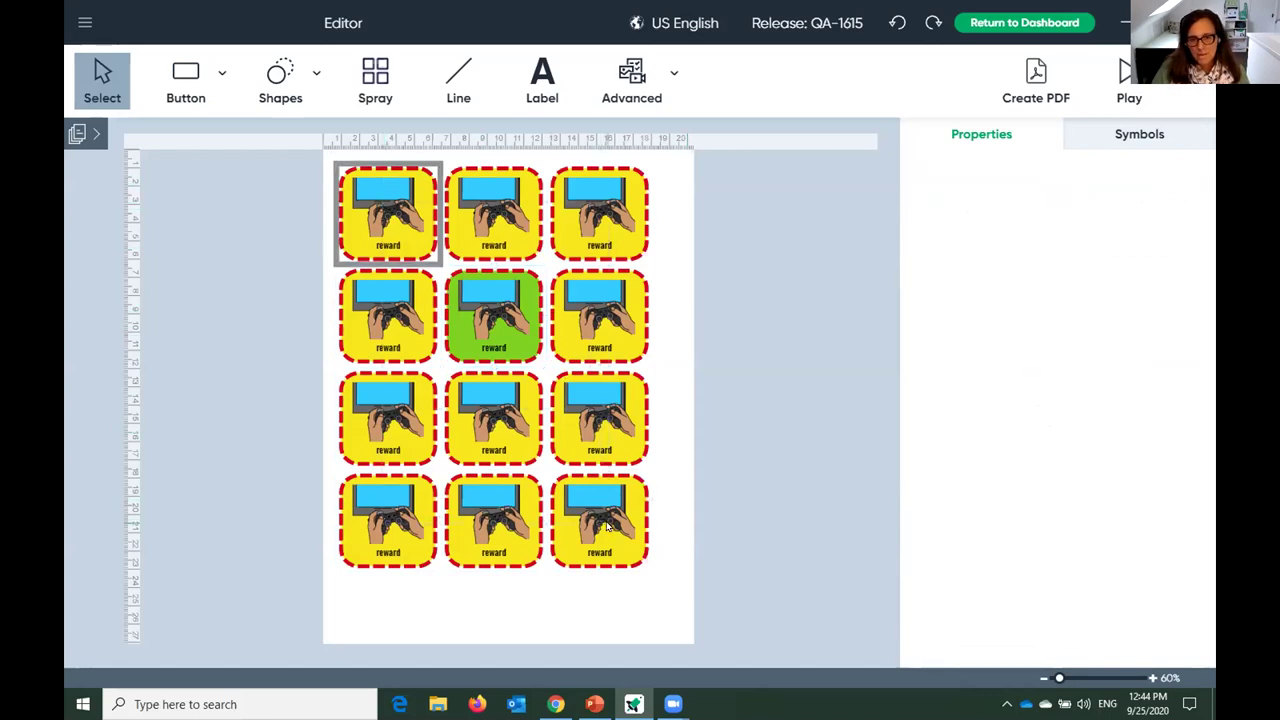
# Select all twelve buttons and reduce their height together to free space at the foot of the page.
pyautogui.hotkey('ctrl', 'a')
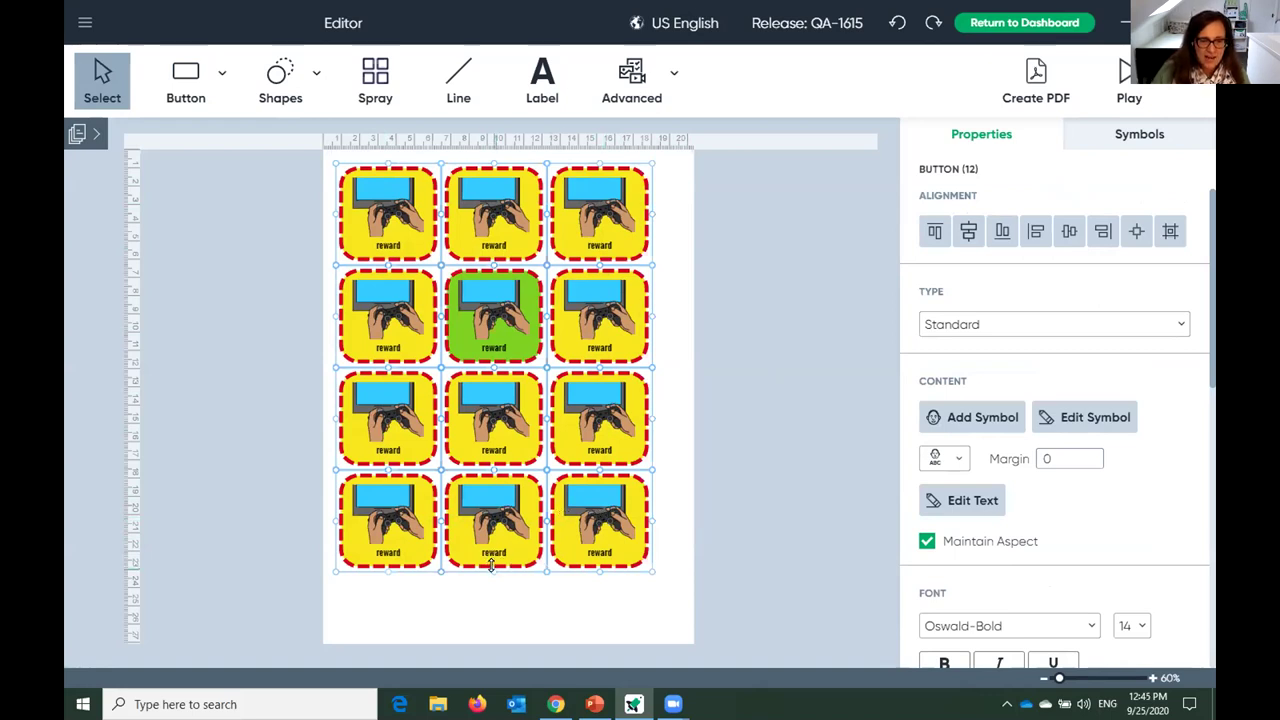
pyautogui.moveTo(492, 487)
pyautogui.mouseDown()
pyautogui.moveTo(506, 560)
pyautogui.moveTo(492, 497)
pyautogui.mouseUp()
pyautogui.moveTo(486, 405); pyautogui.dragTo(483, 472)
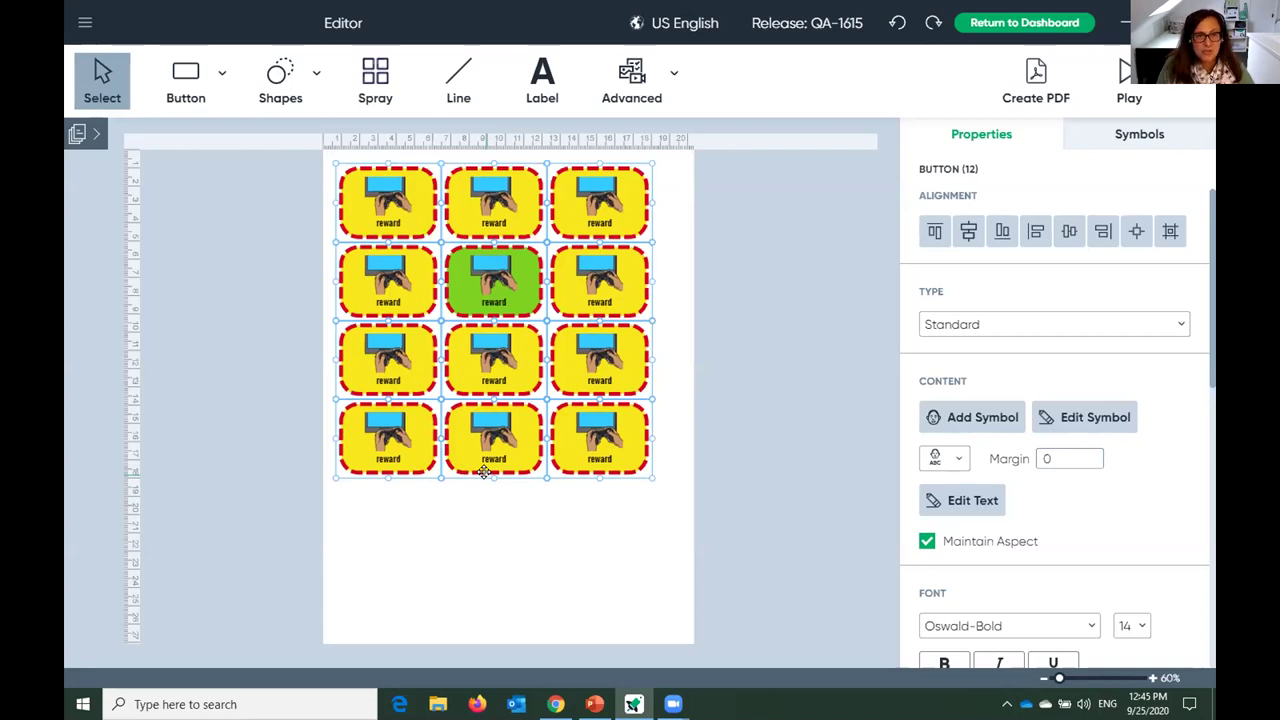
pyautogui.click(678, 476)
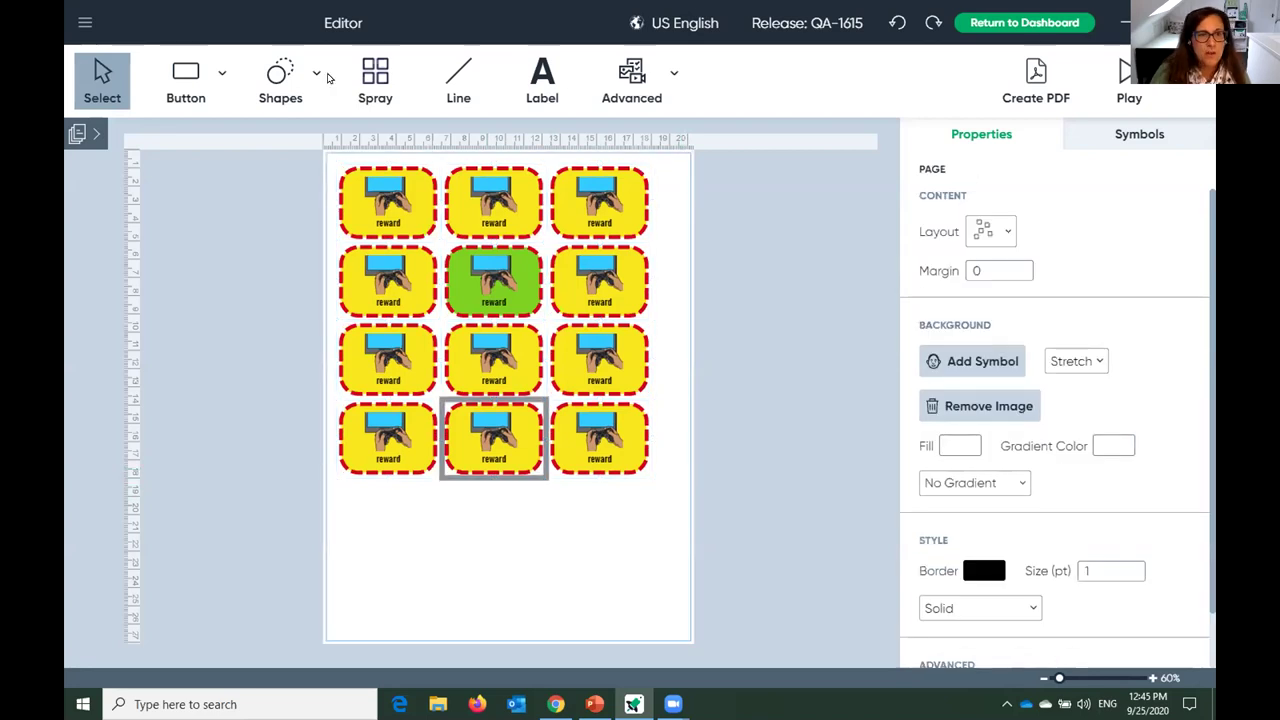
# Spray the first button of the fourth row downward, and spray that copy across to make a fifth row of three buttons.
pyautogui.click(372, 80)
pyautogui.moveTo(362, 455); pyautogui.dragTo(351, 551)
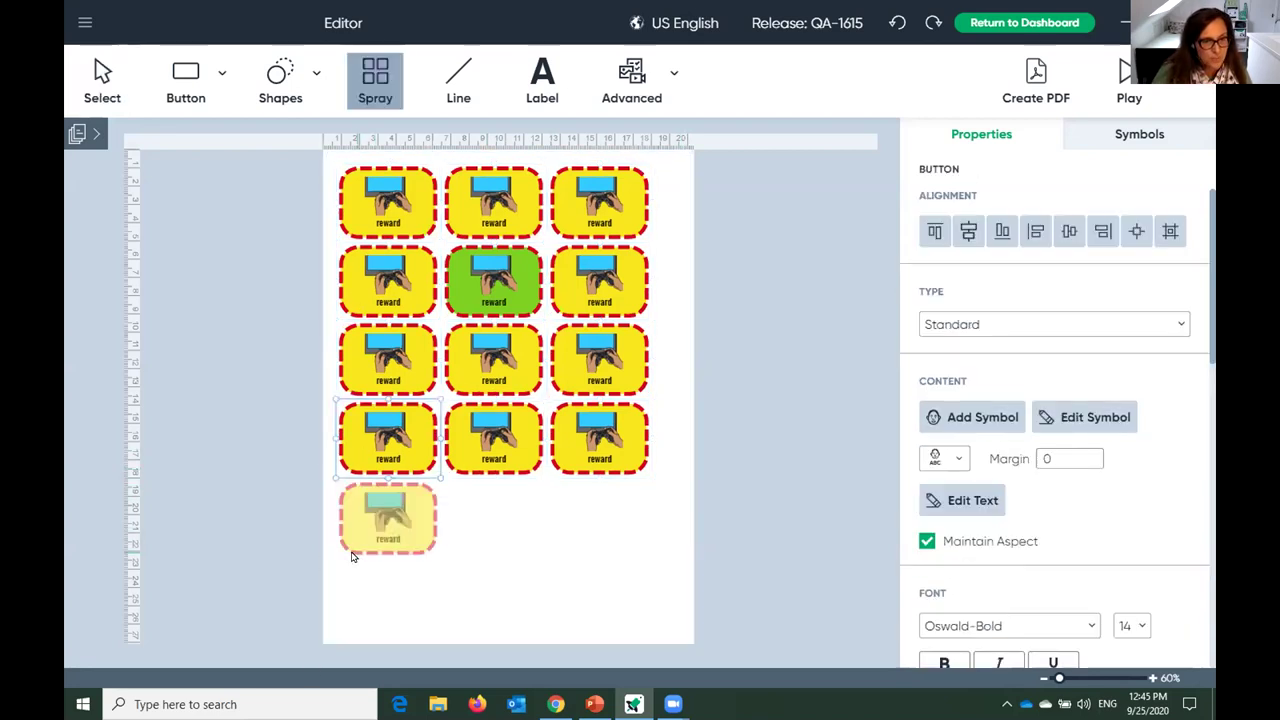
pyautogui.click(466, 537)
pyautogui.click(375, 85)
pyautogui.moveTo(366, 540); pyautogui.dragTo(614, 537)
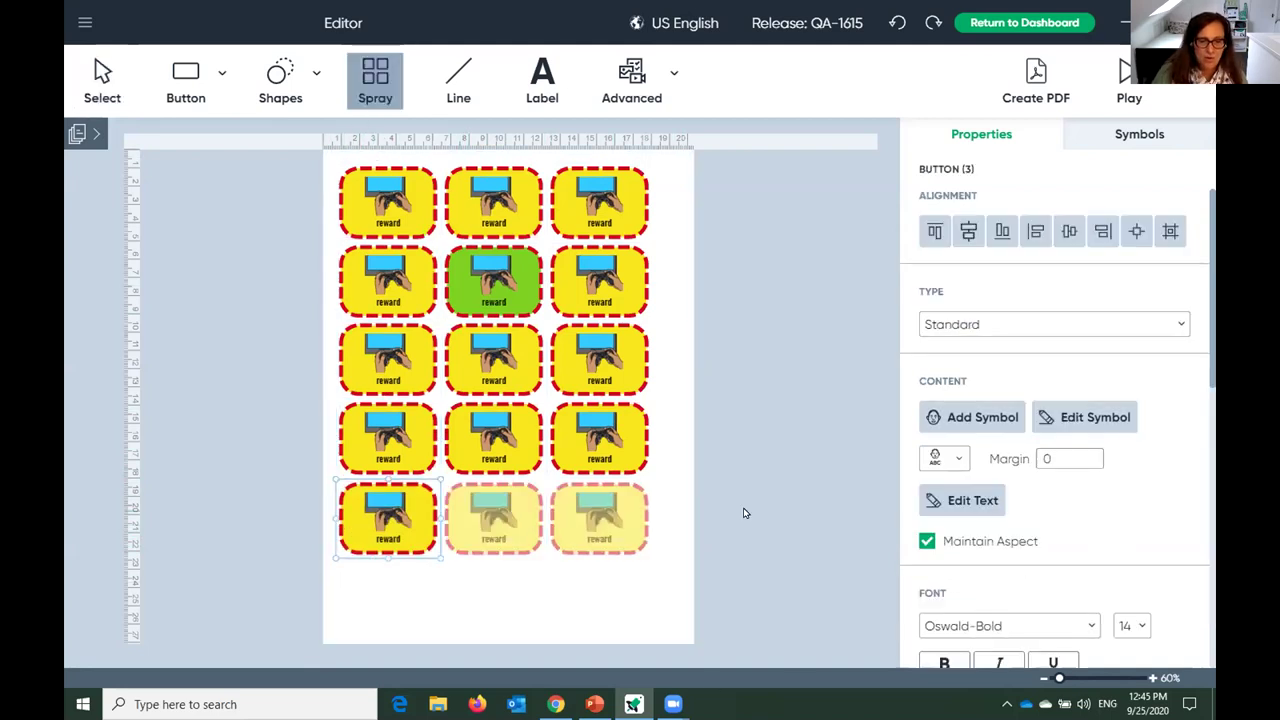
pyautogui.click(770, 572)
# Move the three fifth-row buttons individually out of alignment and select the first button of the fourth row.
pyautogui.moveTo(623, 521); pyautogui.dragTo(621, 559)
pyautogui.moveTo(495, 522); pyautogui.dragTo(483, 563)
pyautogui.click(437, 506)
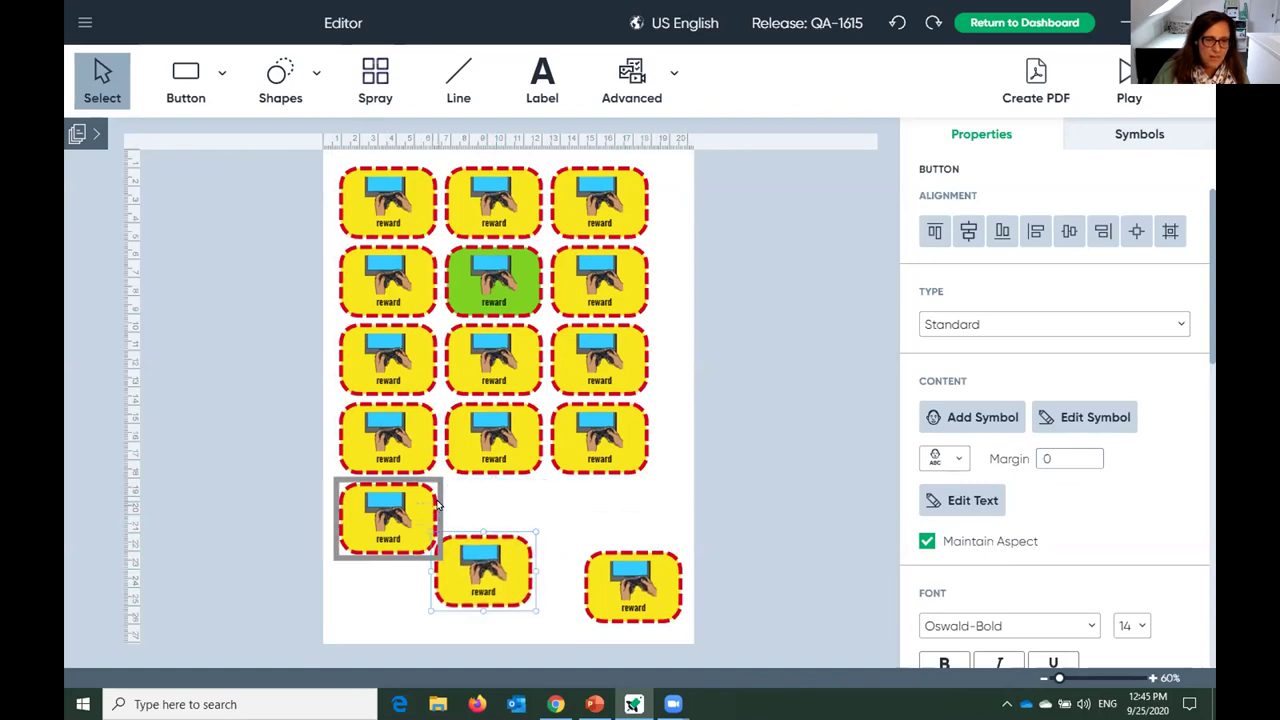
pyautogui.moveTo(390, 508); pyautogui.dragTo(435, 487)
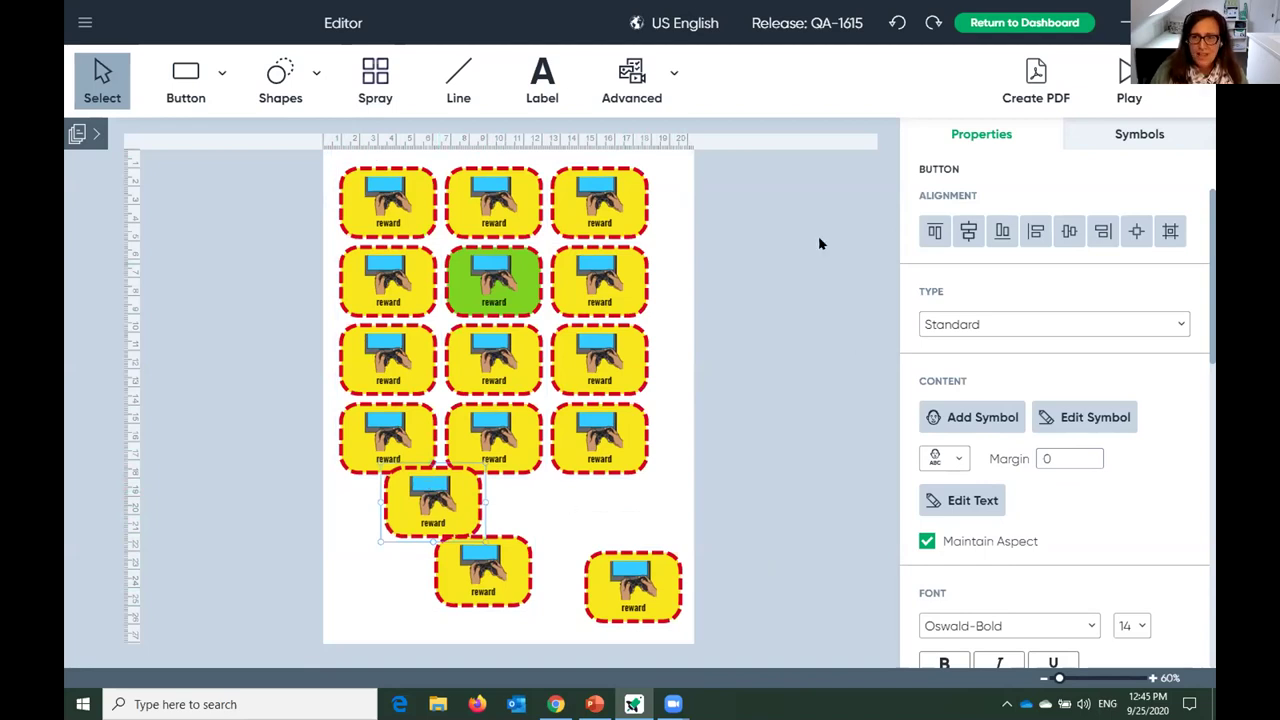
pyautogui.click(347, 432)
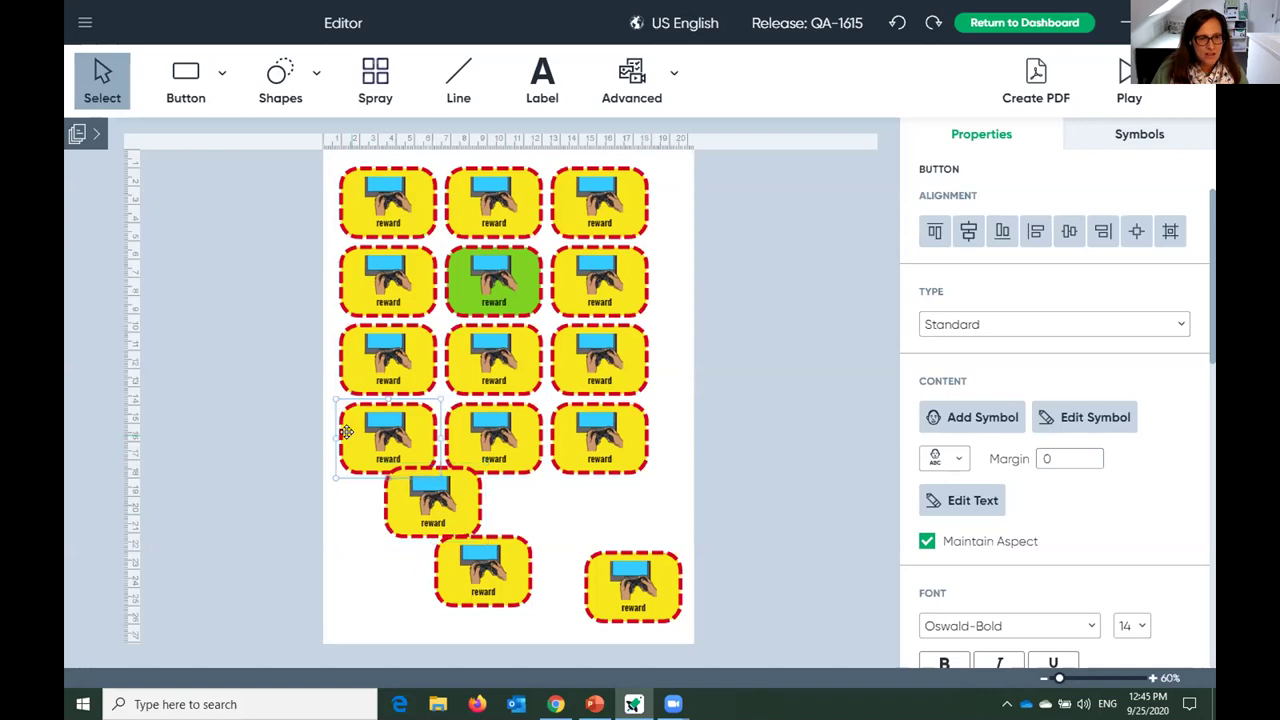
# Left-align the first loose button with the fourth row's first button, lower it, and bottom-align the middle loose button with it.
pyautogui.keyDown('shift'); pyautogui.click(394, 510); pyautogui.keyUp('shift')
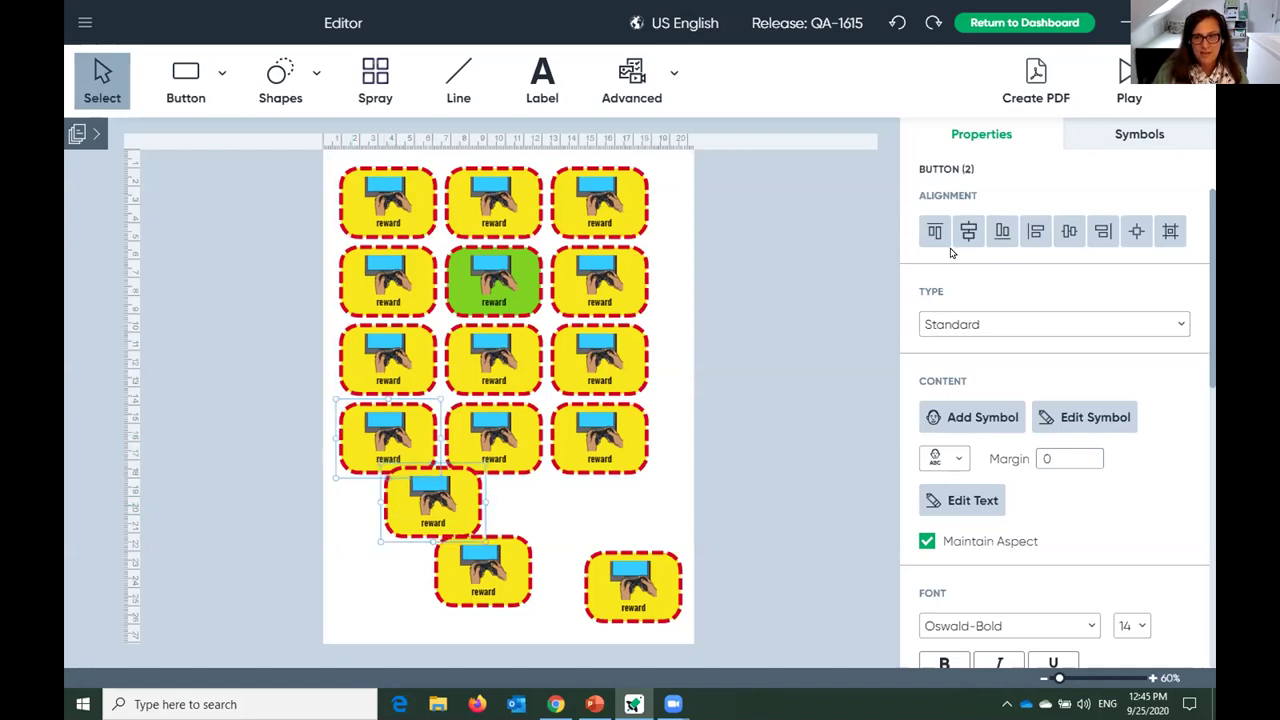
pyautogui.click(1035, 232)
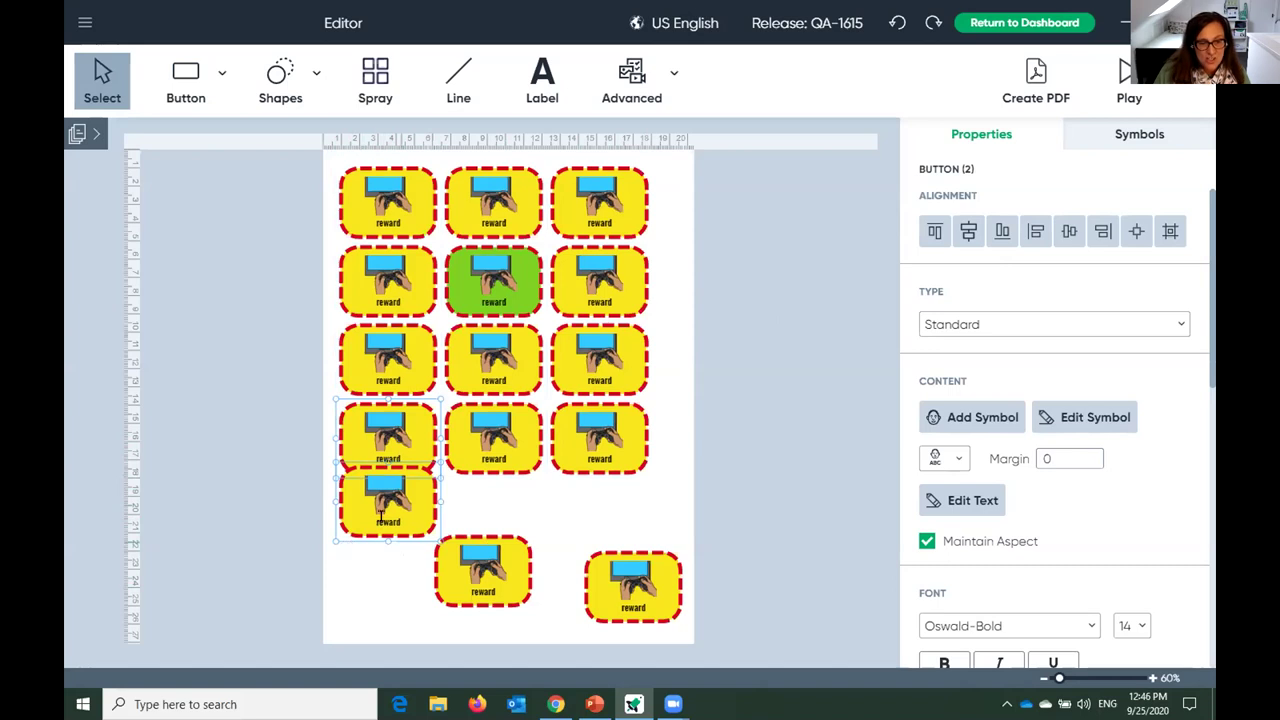
pyautogui.click(472, 497)
pyautogui.moveTo(387, 518); pyautogui.dragTo(381, 534)
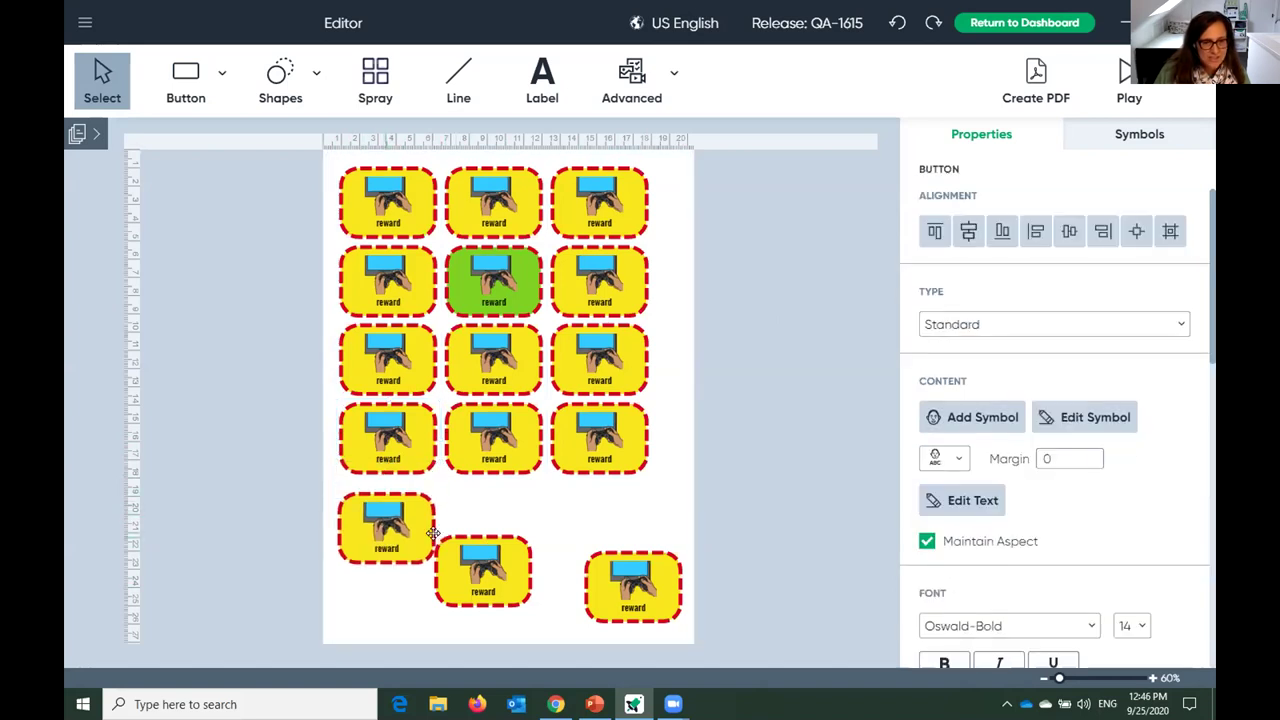
pyautogui.keyDown('shift'); pyautogui.click(463, 571); pyautogui.keyUp('shift')
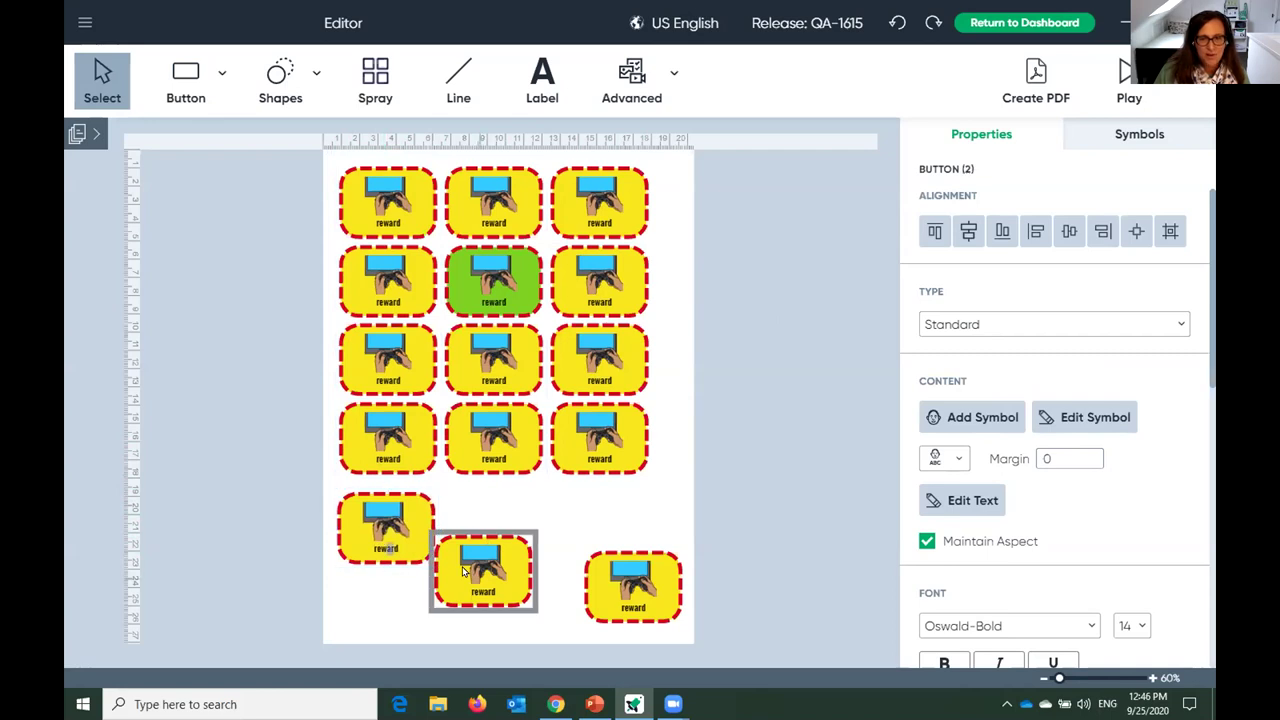
pyautogui.click(1003, 233)
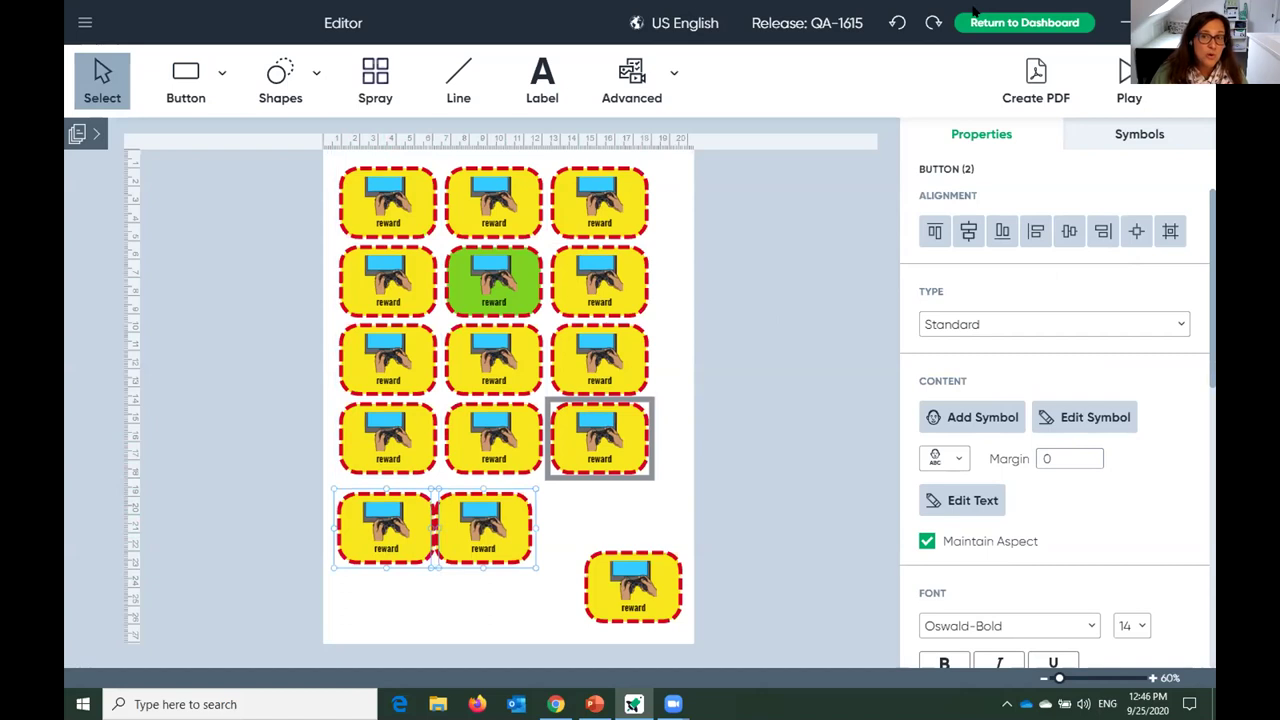
# Undo the latest alignments and the earlier moves of the first two fifth-row buttons.
pyautogui.click(897, 22)
pyautogui.click(897, 22)
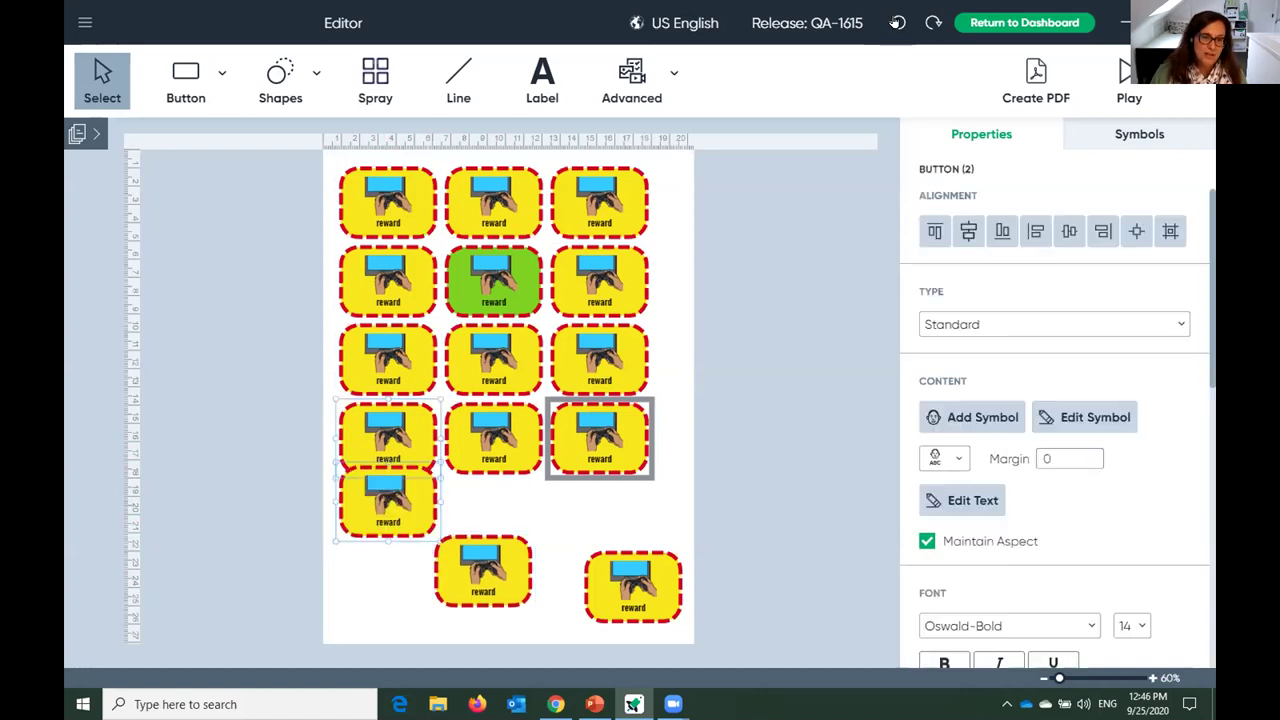
pyautogui.click(897, 22)
pyautogui.click(897, 22)
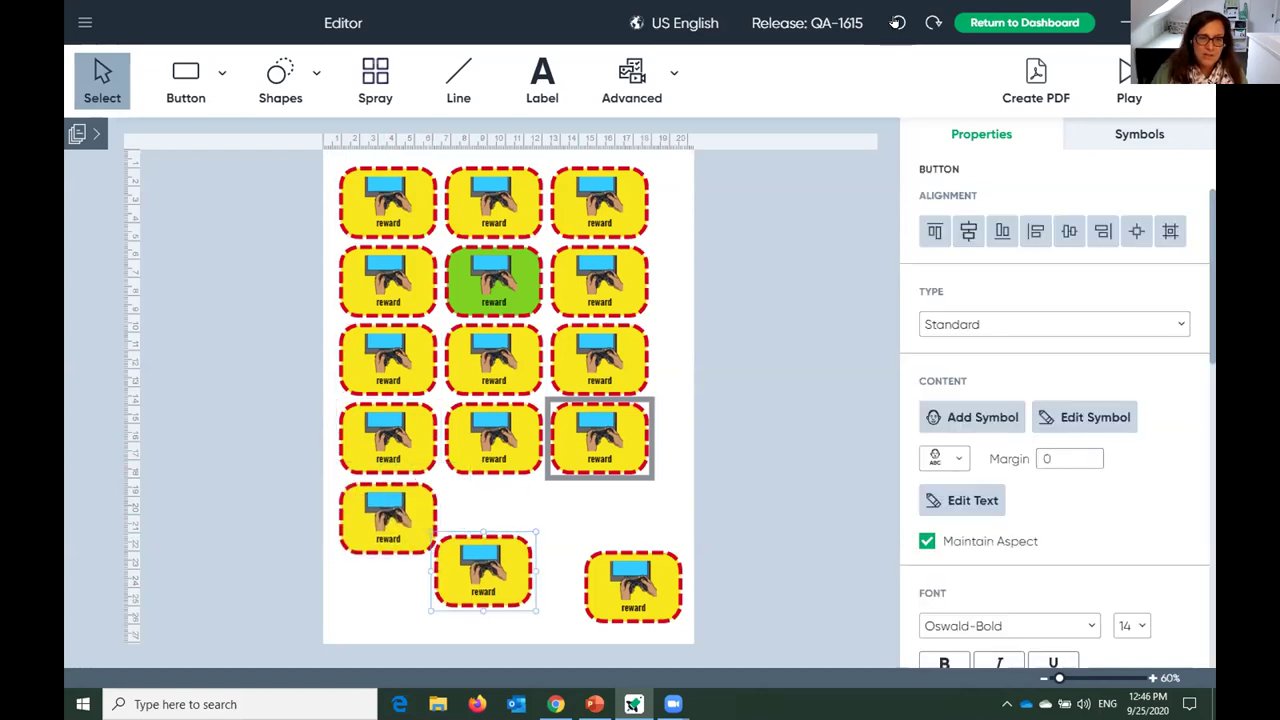
pyautogui.click(897, 22)
pyautogui.click(770, 386)
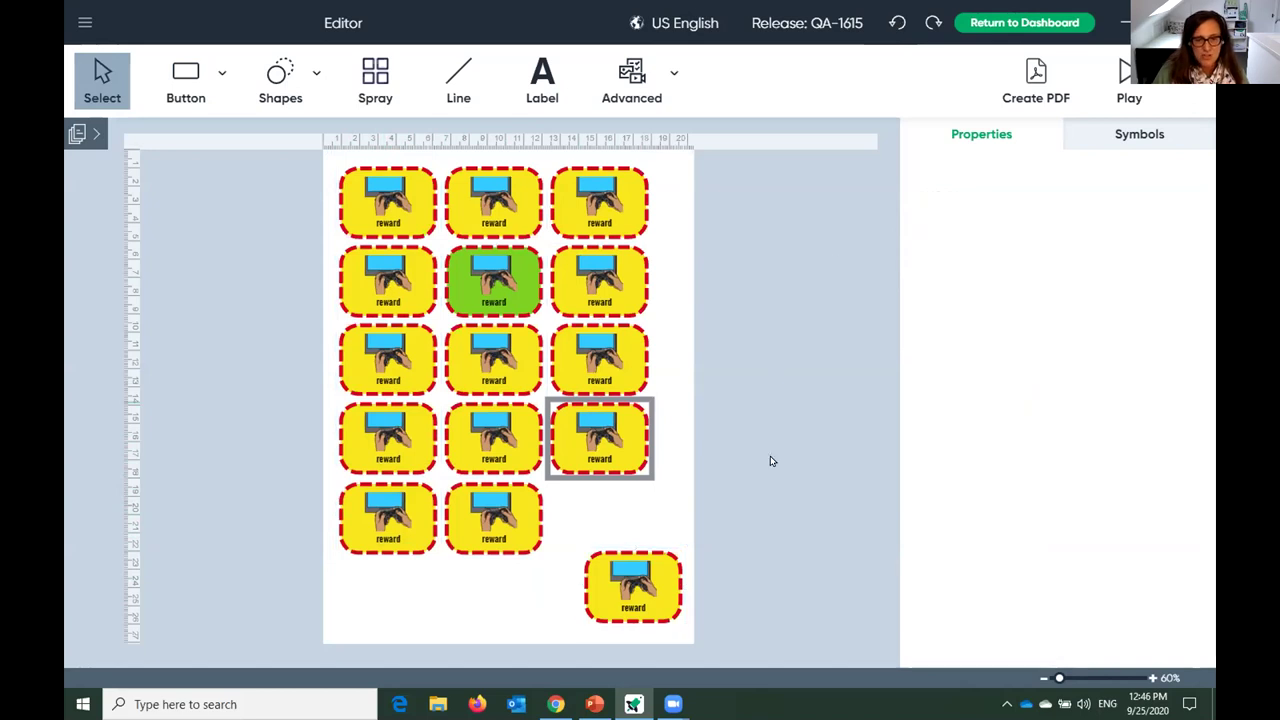
# Remove the three buttons below the fourth row from the page.
pyautogui.click(392, 536)
pyautogui.moveTo(392, 536); pyautogui.dragTo(478, 541)
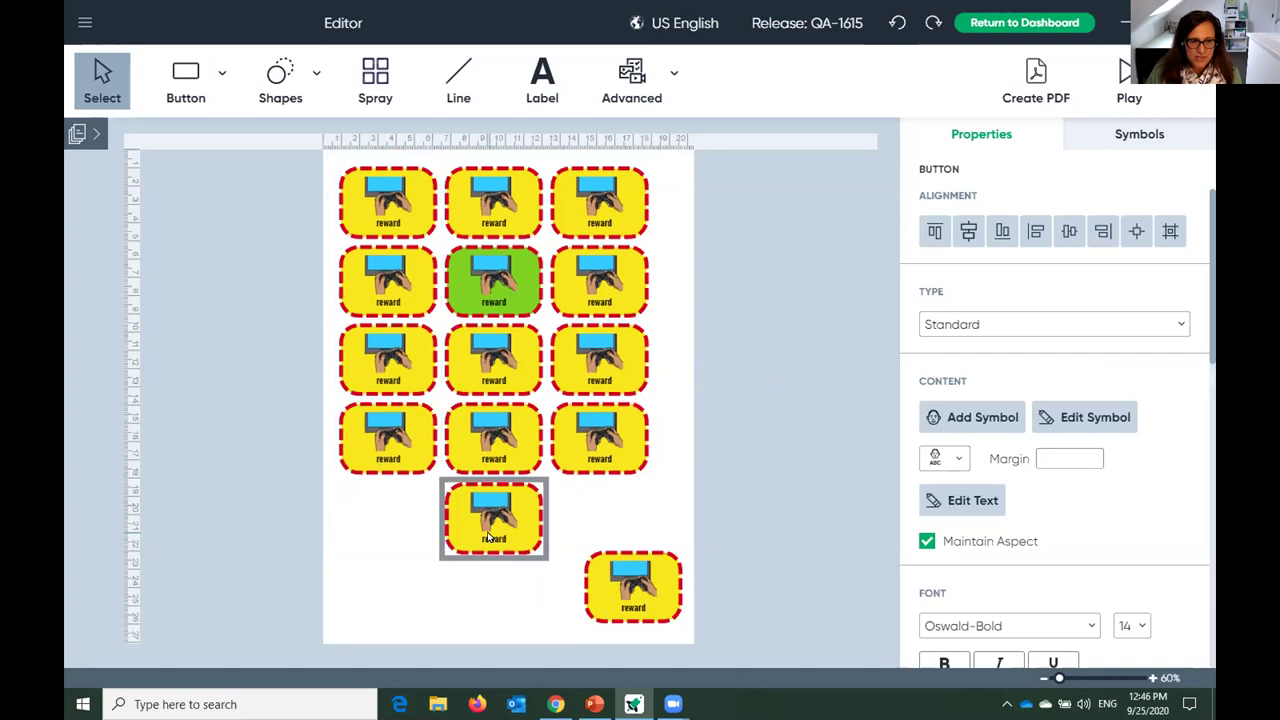
pyautogui.hotkey('ctrl', 'z')
pyautogui.hotkey('ctrl', 'z')
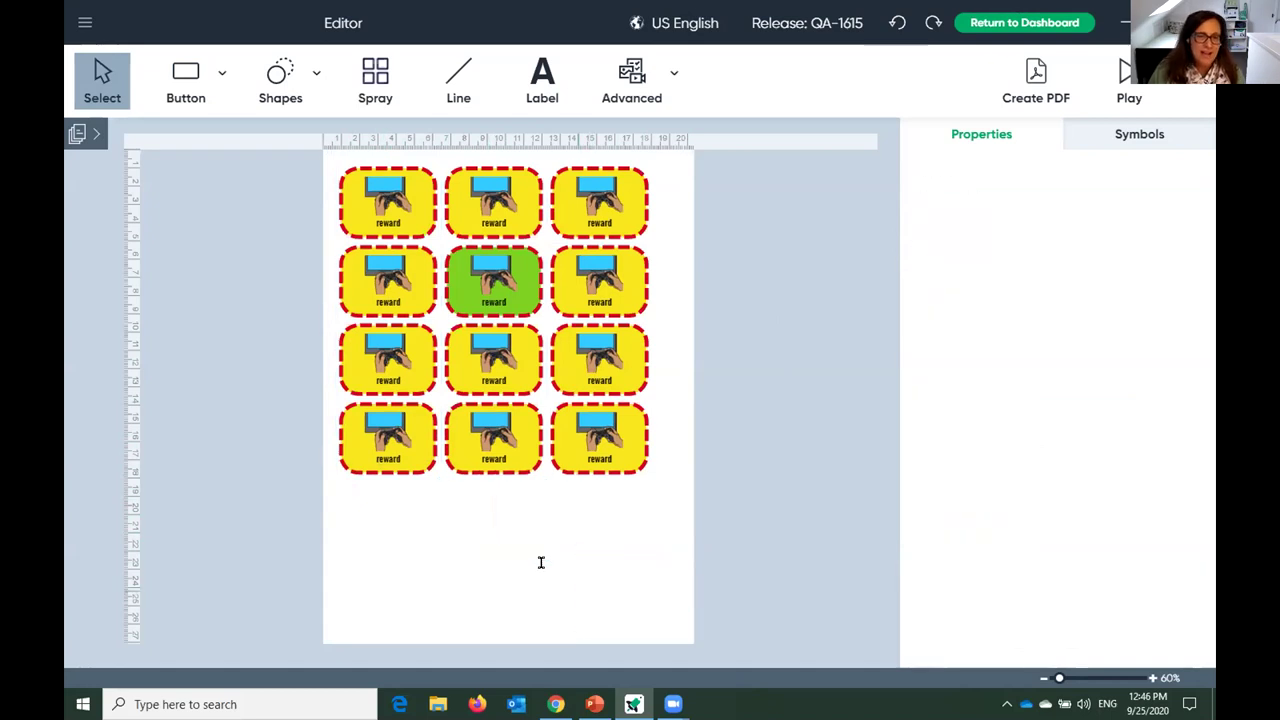
# Switch the page layout from free placement to a grid and set the number of grid rows to 5.
pyautogui.click(604, 551)
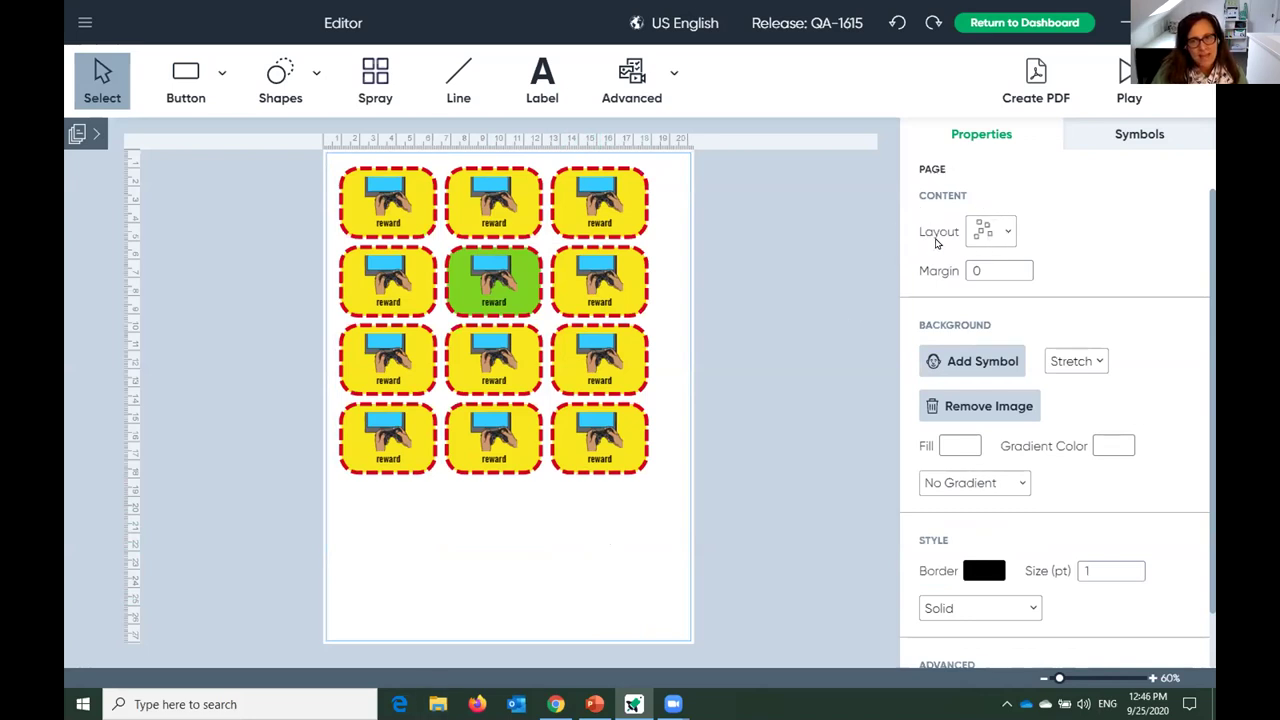
pyautogui.click(991, 238)
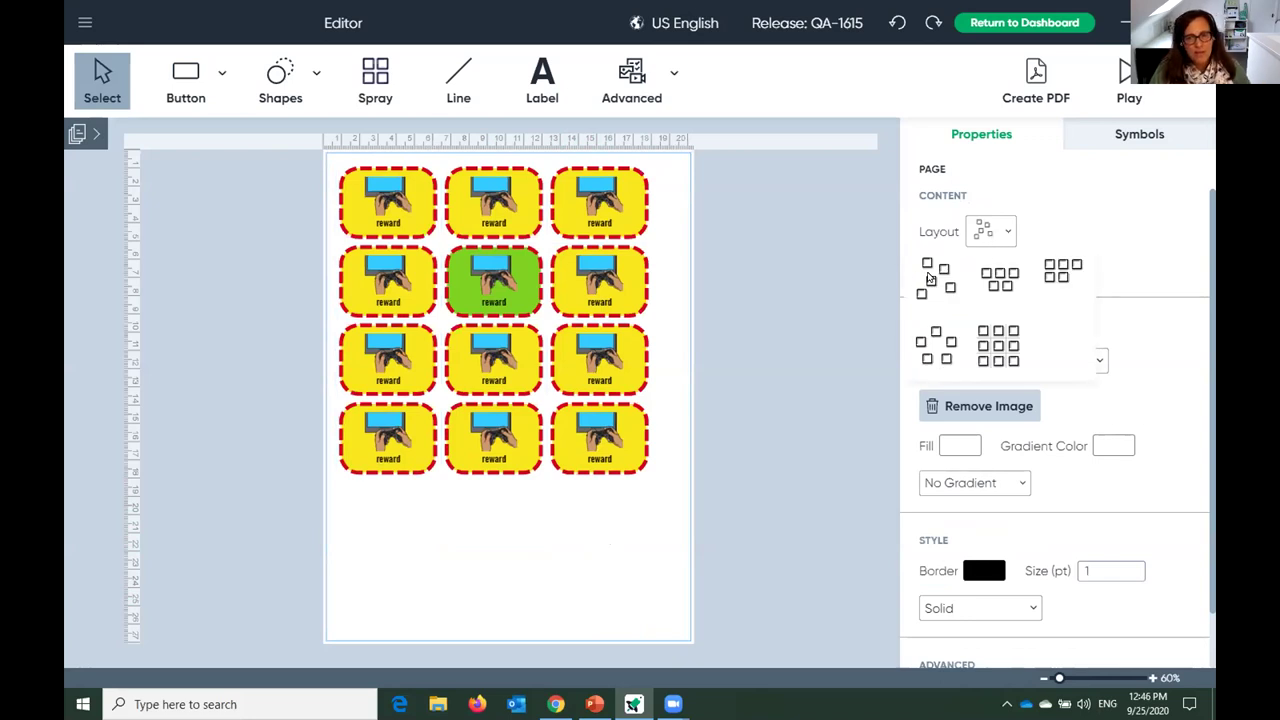
pyautogui.click(1000, 346)
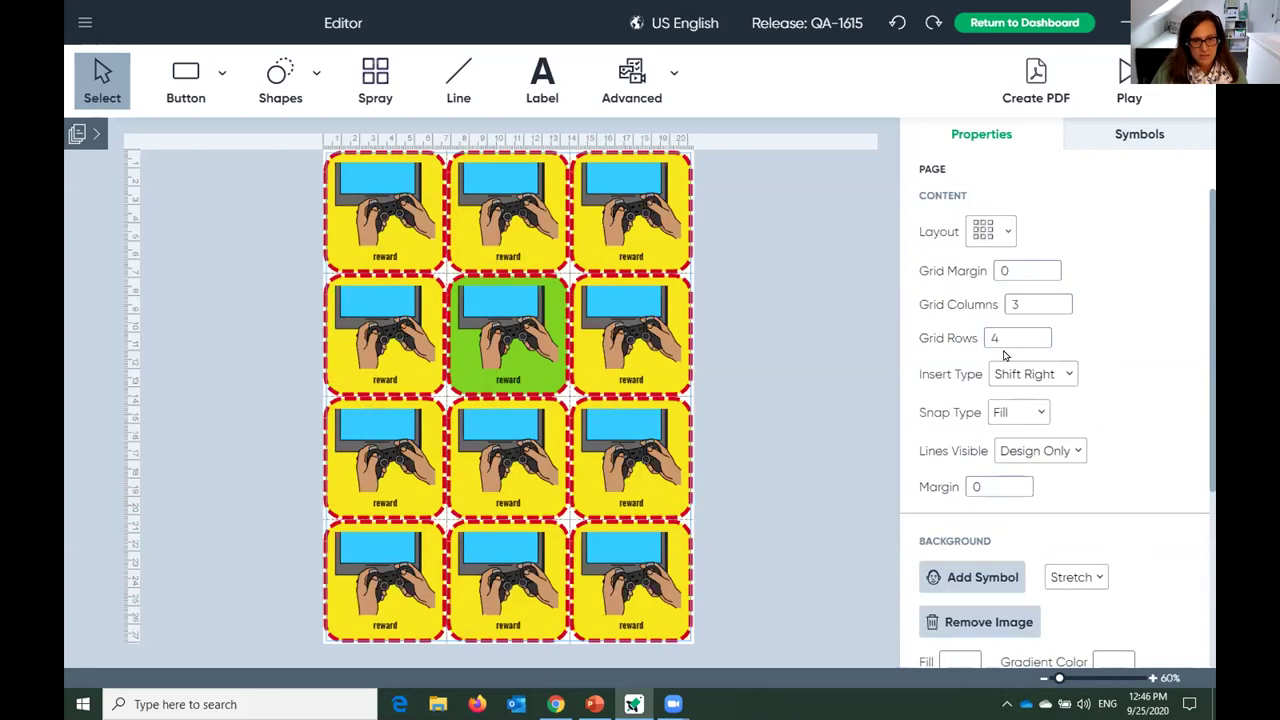
pyautogui.moveTo(1034, 300); pyautogui.dragTo(943, 341)
pyautogui.write('5')
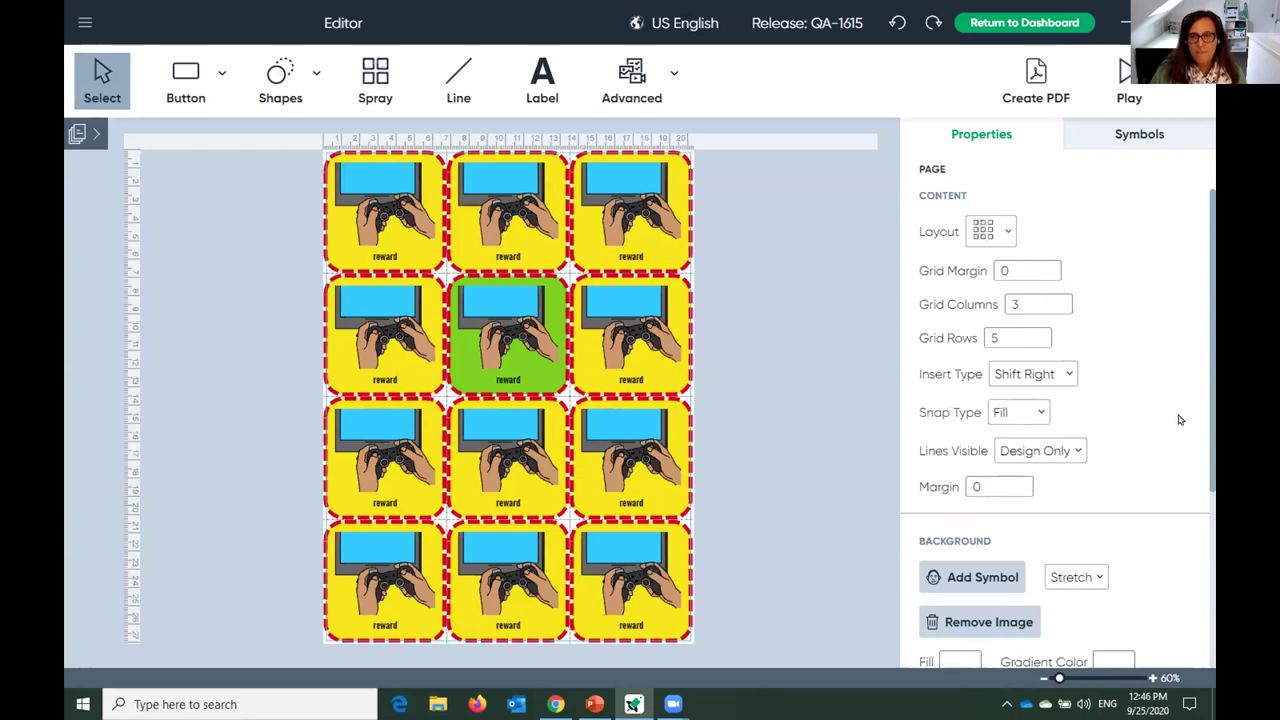
pyautogui.click(1136, 394)
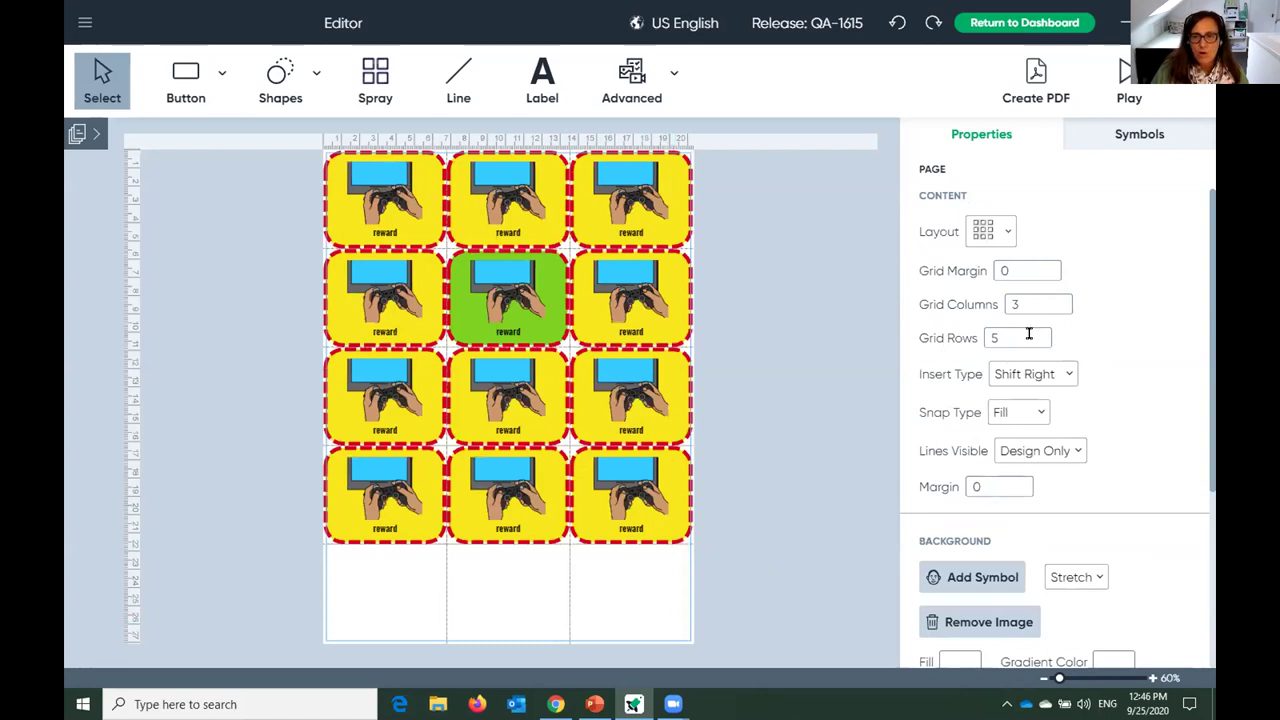
# Set the page's grid margin to 10 and its outer margin to 10.
pyautogui.click(1022, 268)
pyautogui.write('10')
pyautogui.click(1136, 322)
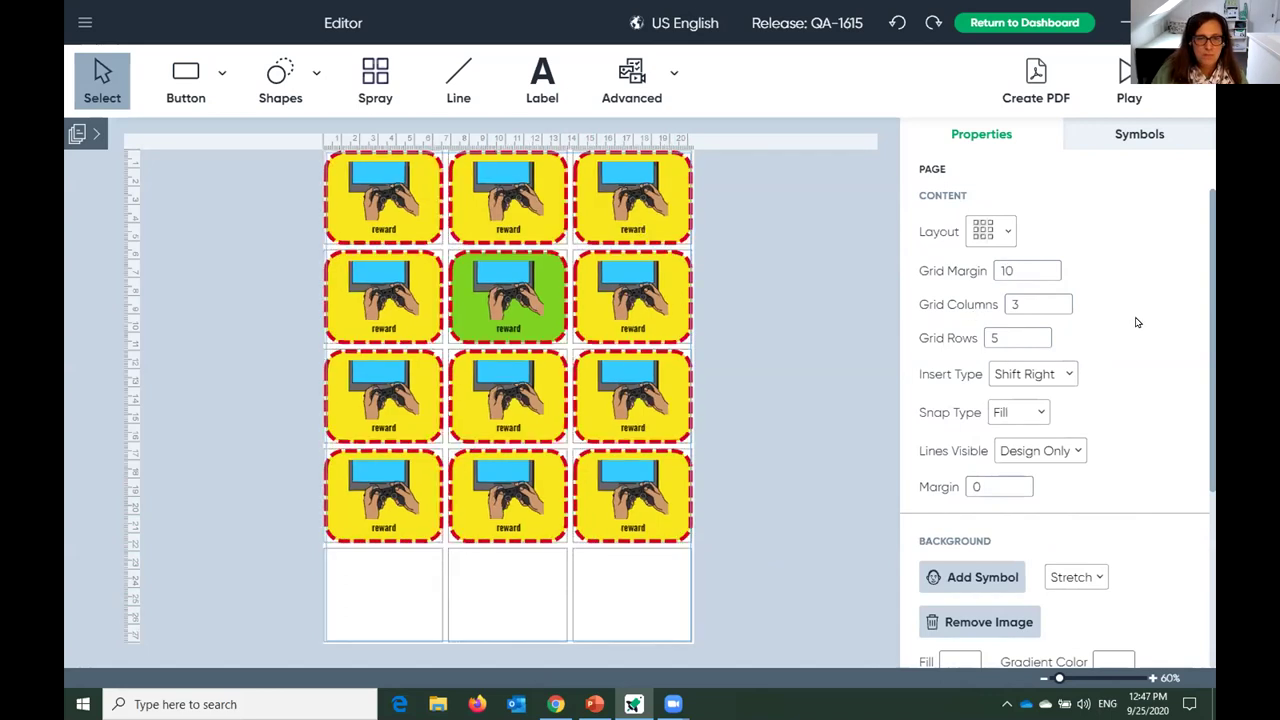
pyautogui.moveTo(1000, 485); pyautogui.dragTo(954, 492)
pyautogui.write('10')
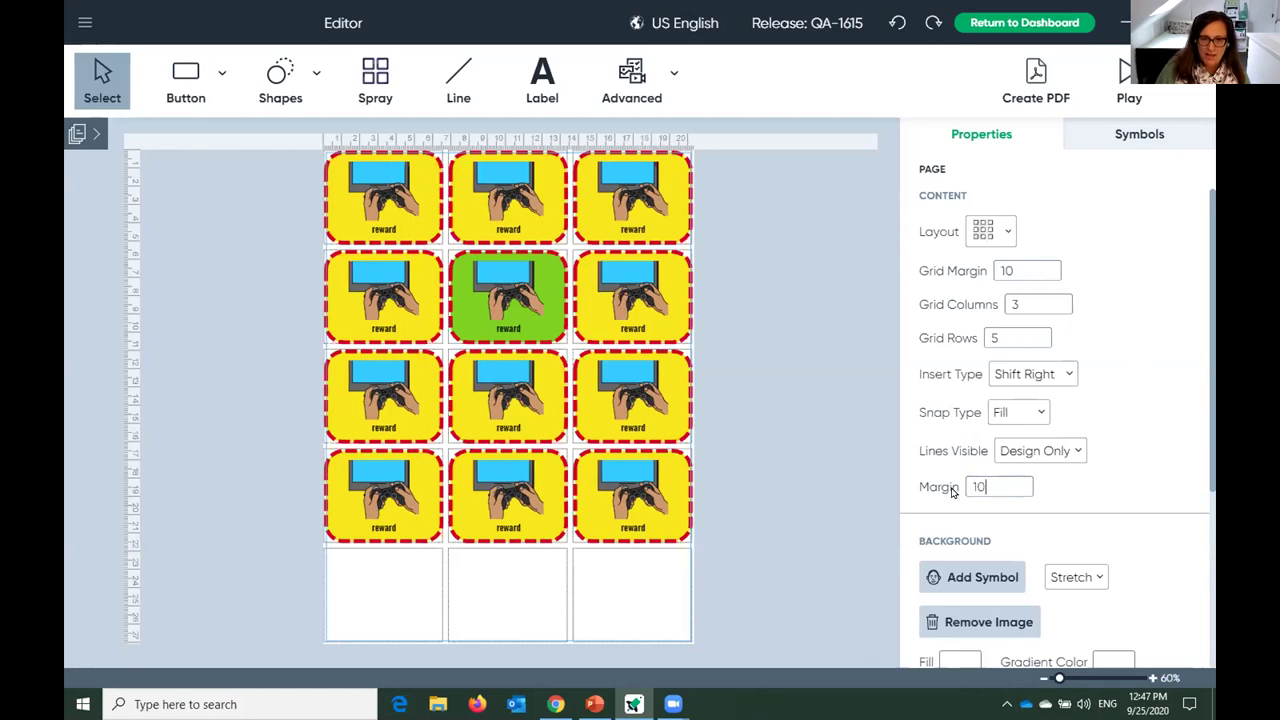
pyautogui.click(771, 525)
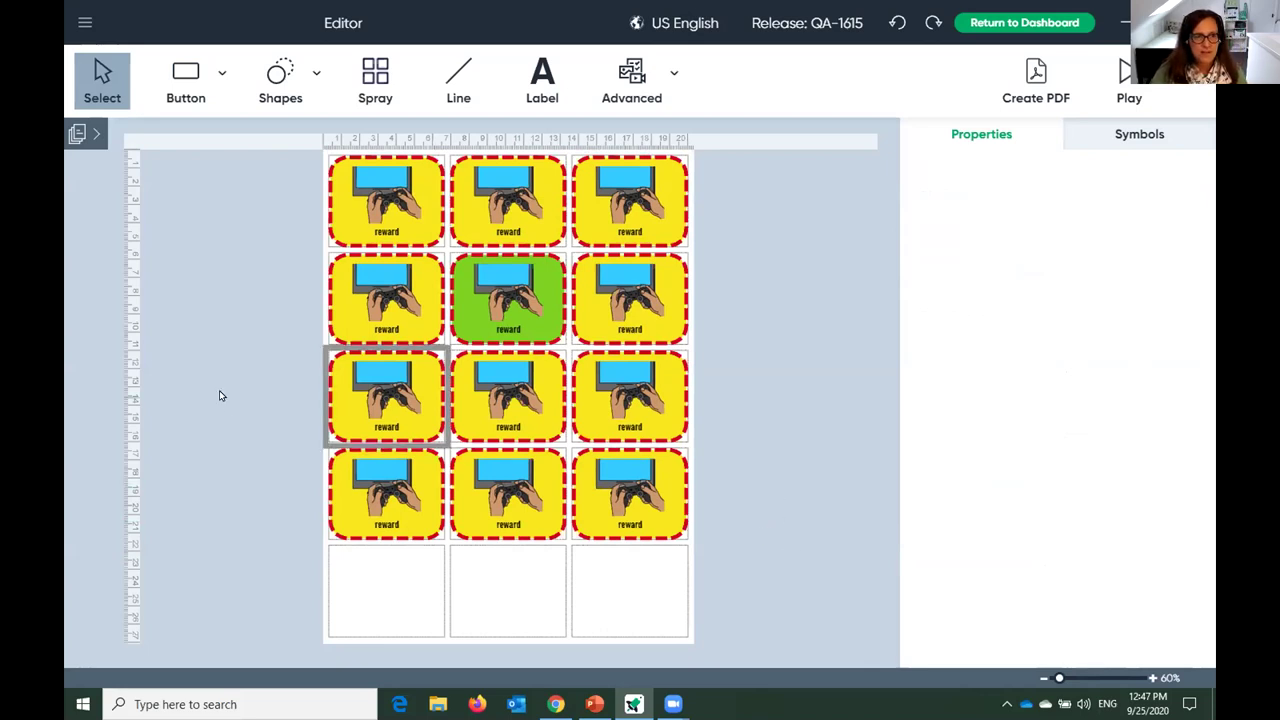
# Spray the first button of the fourth row down and across to fill the three empty cells of the fifth row.
pyautogui.click(377, 90)
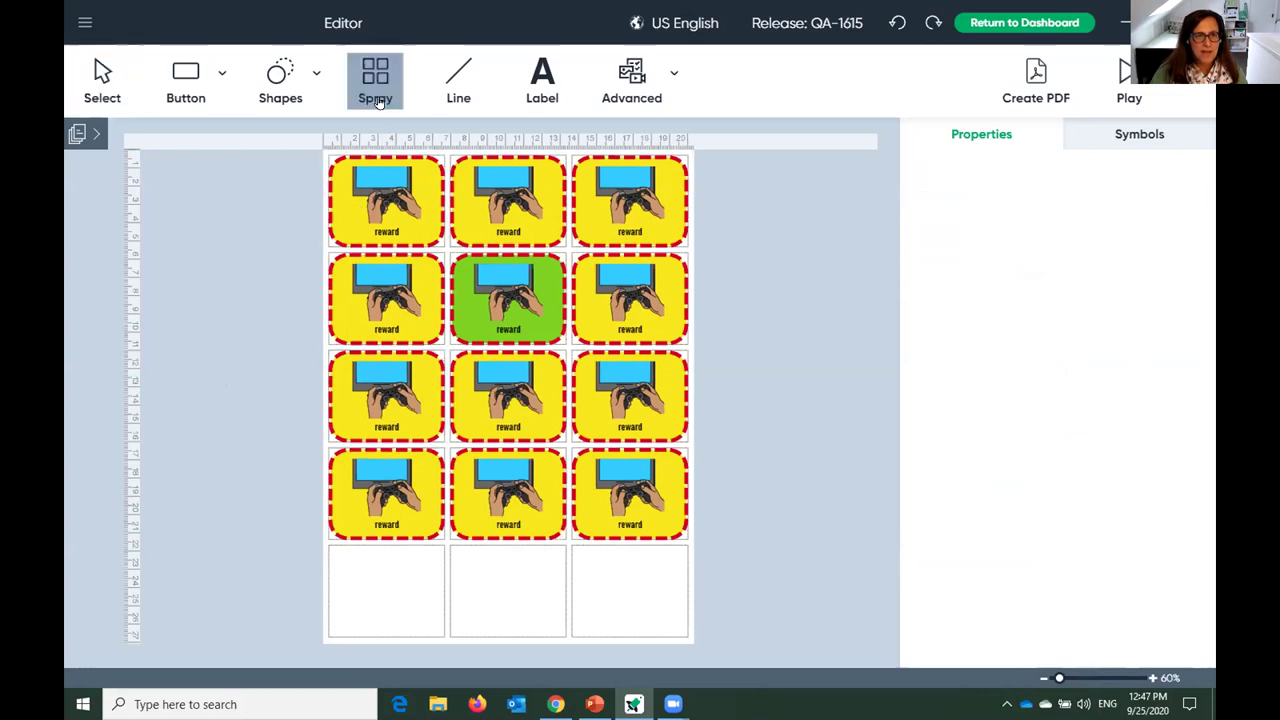
pyautogui.click(352, 538)
pyautogui.moveTo(352, 550); pyautogui.dragTo(659, 574)
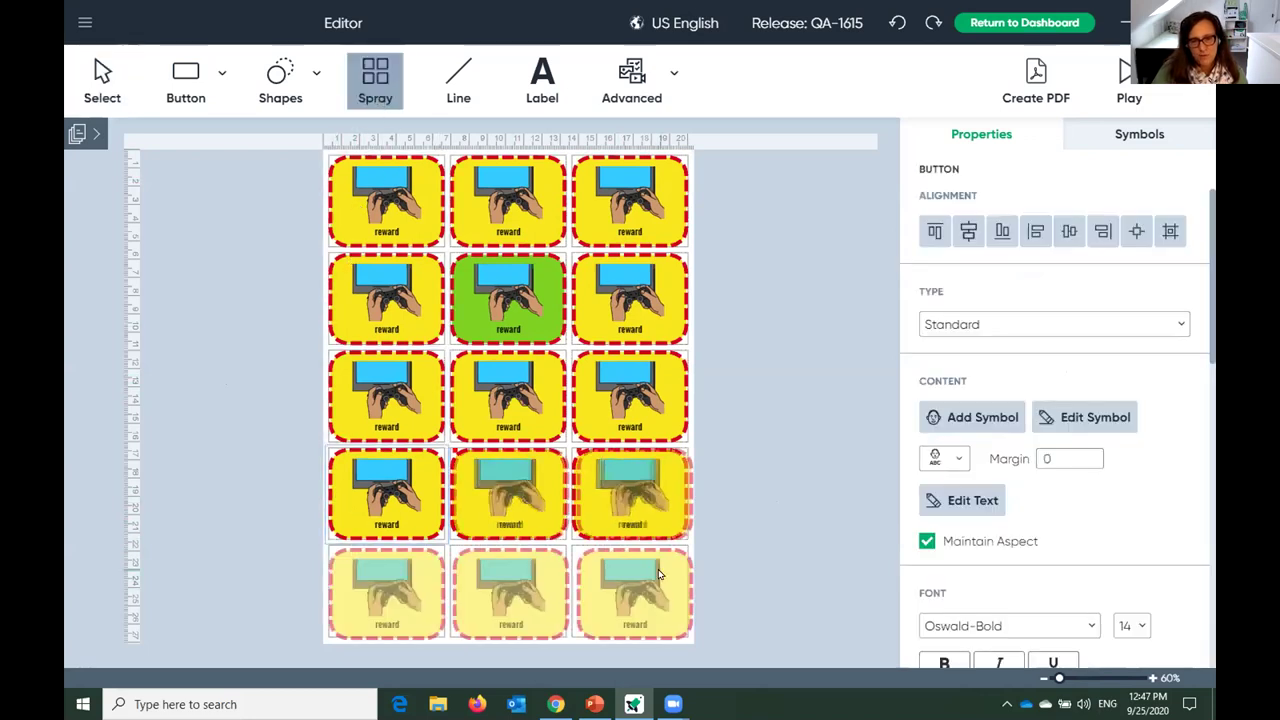
pyautogui.click(770, 526)
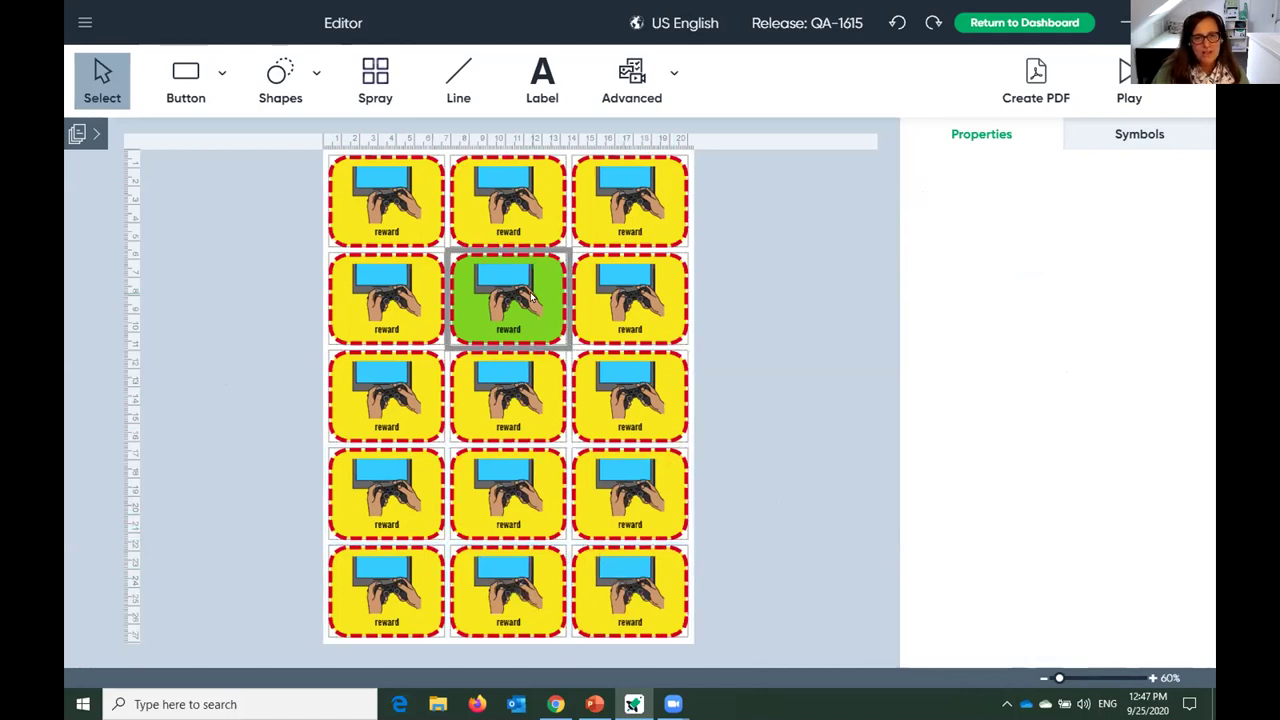
# Move the green button through the grid and place it in the last cell of the second row.
pyautogui.moveTo(512, 305)
pyautogui.mouseDown()
pyautogui.moveTo(502, 295)
pyautogui.moveTo(626, 405)
pyautogui.mouseUp()
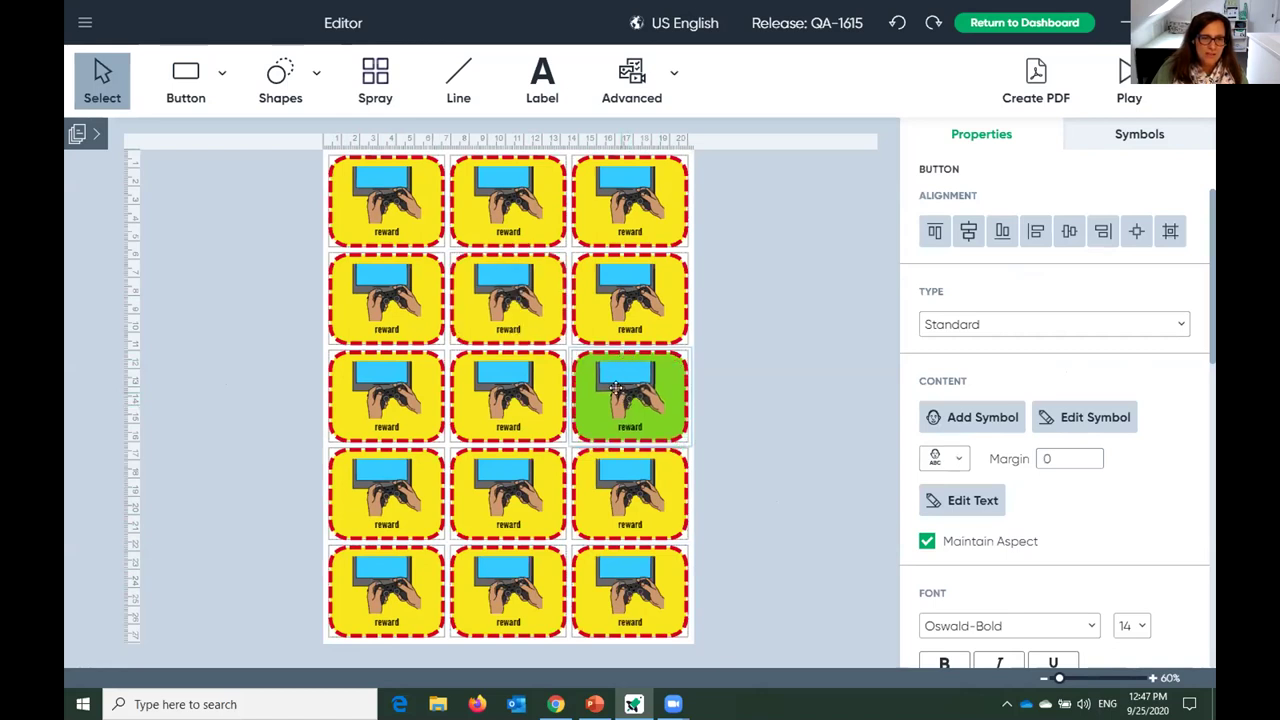
pyautogui.moveTo(472, 481); pyautogui.dragTo(618, 314)
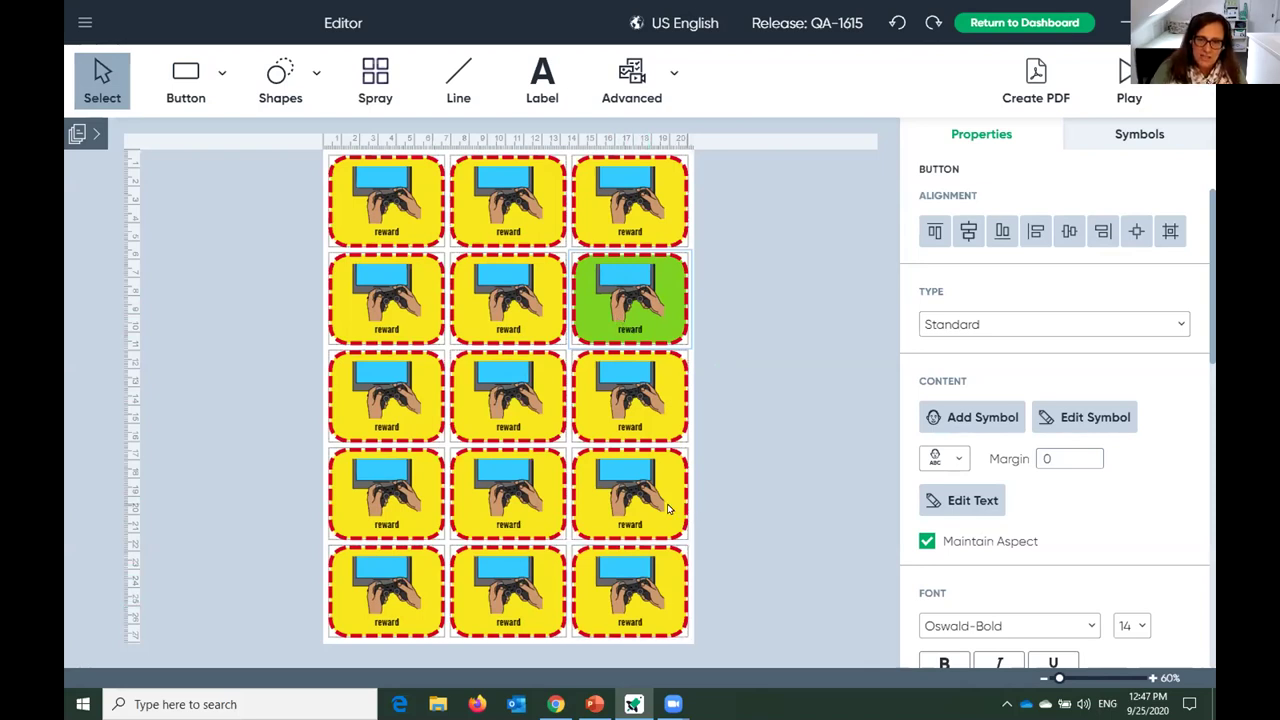
pyautogui.click(688, 545)
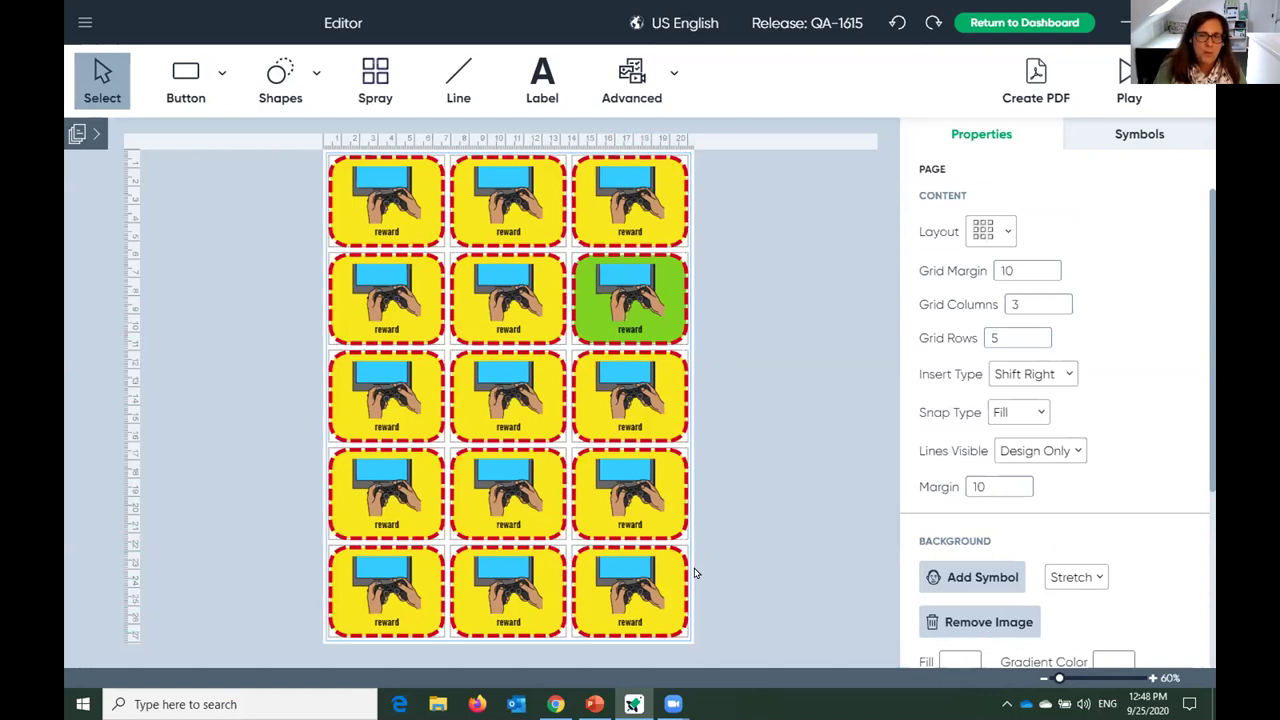
# Return to the dashboard and discard the activity's unsaved changes.
pyautogui.click(1003, 24)
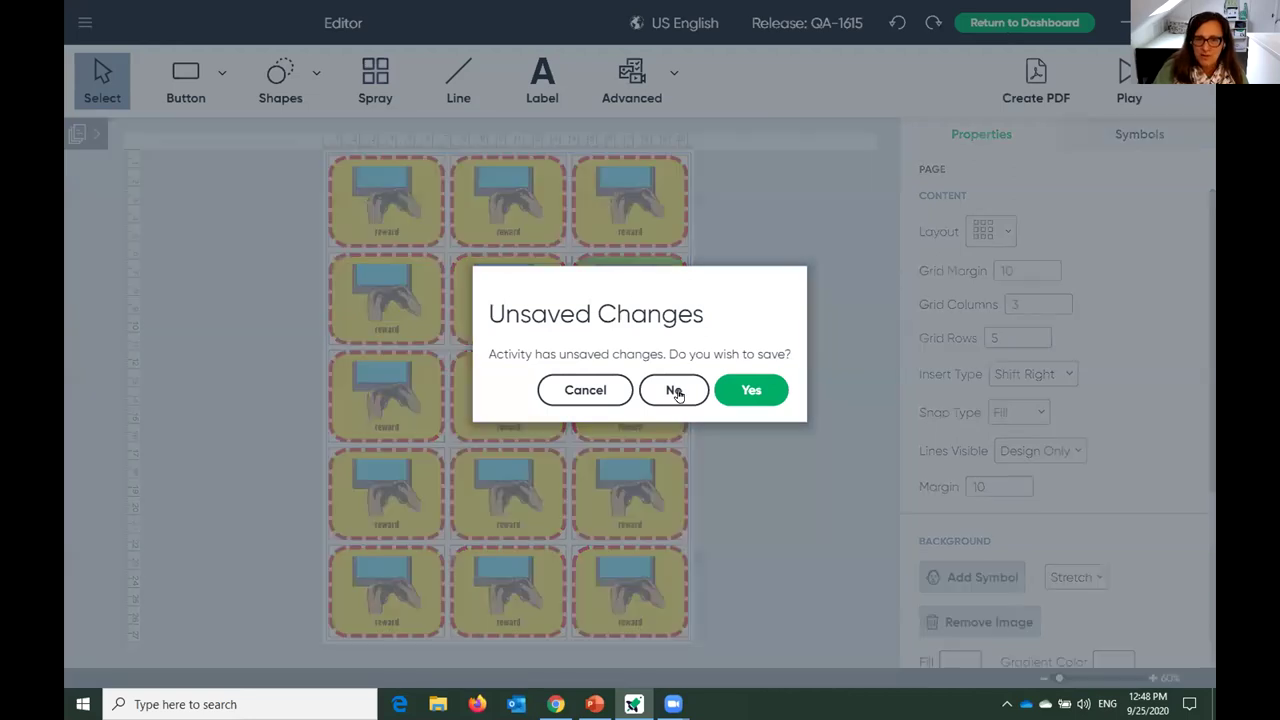
pyautogui.click(676, 391)
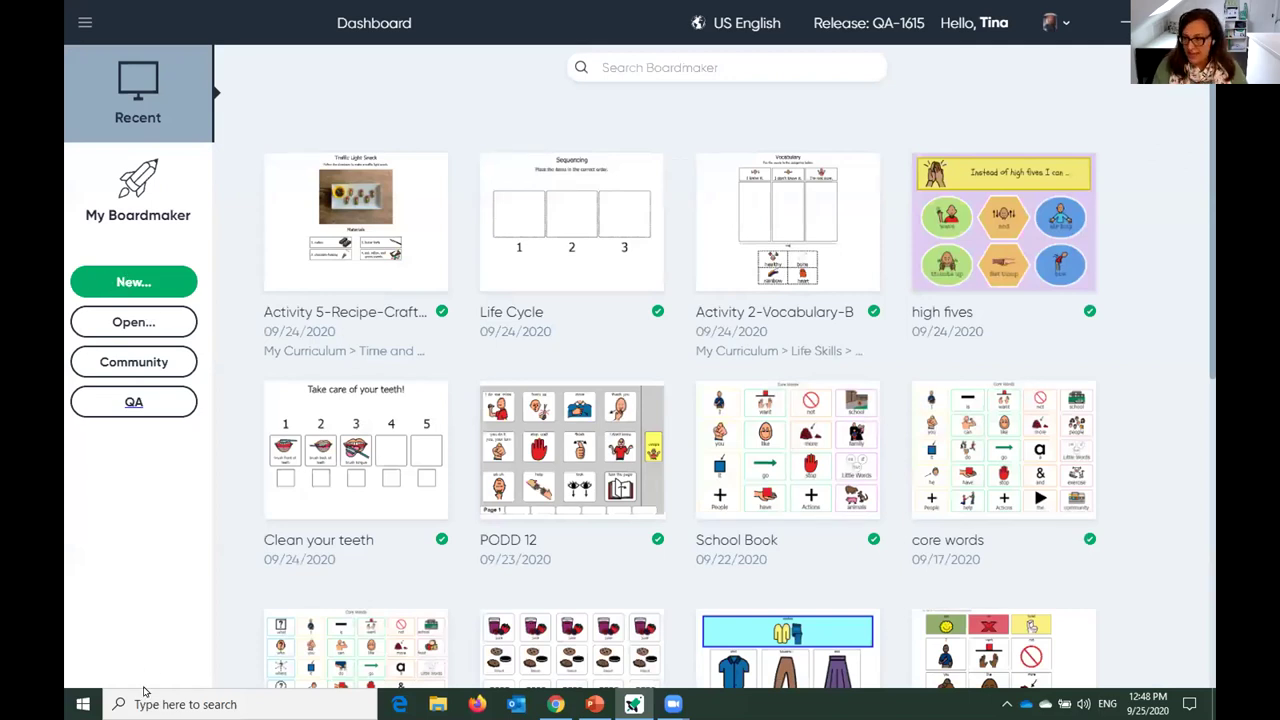
# Create a new activity from the Self Monitoring template among the printable Behavior Supports templates.
pyautogui.click(104, 286)
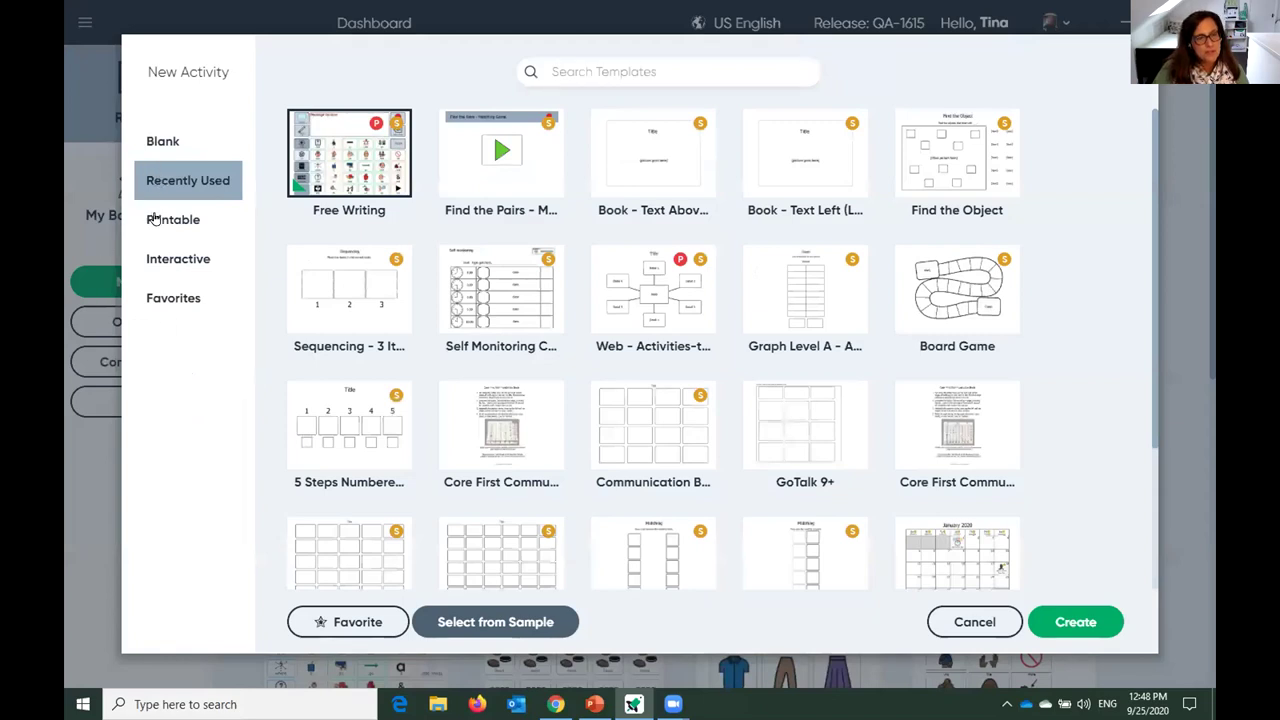
pyautogui.click(153, 219)
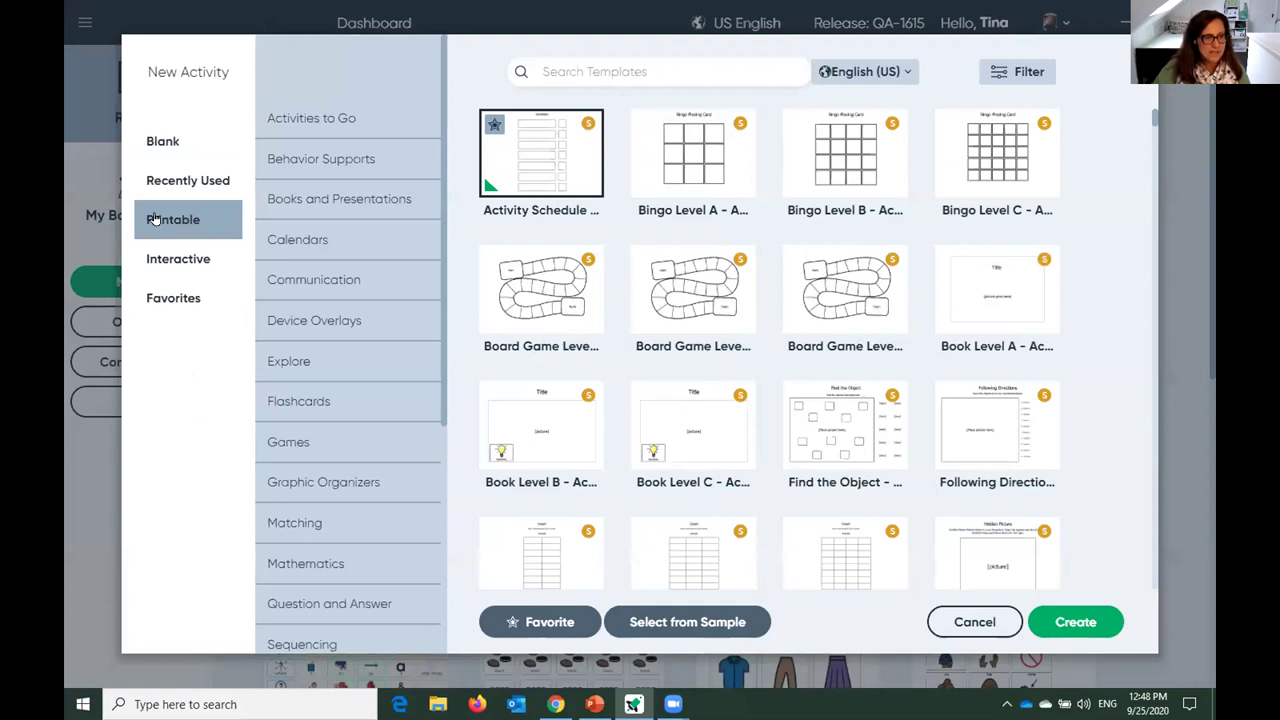
pyautogui.click(327, 161)
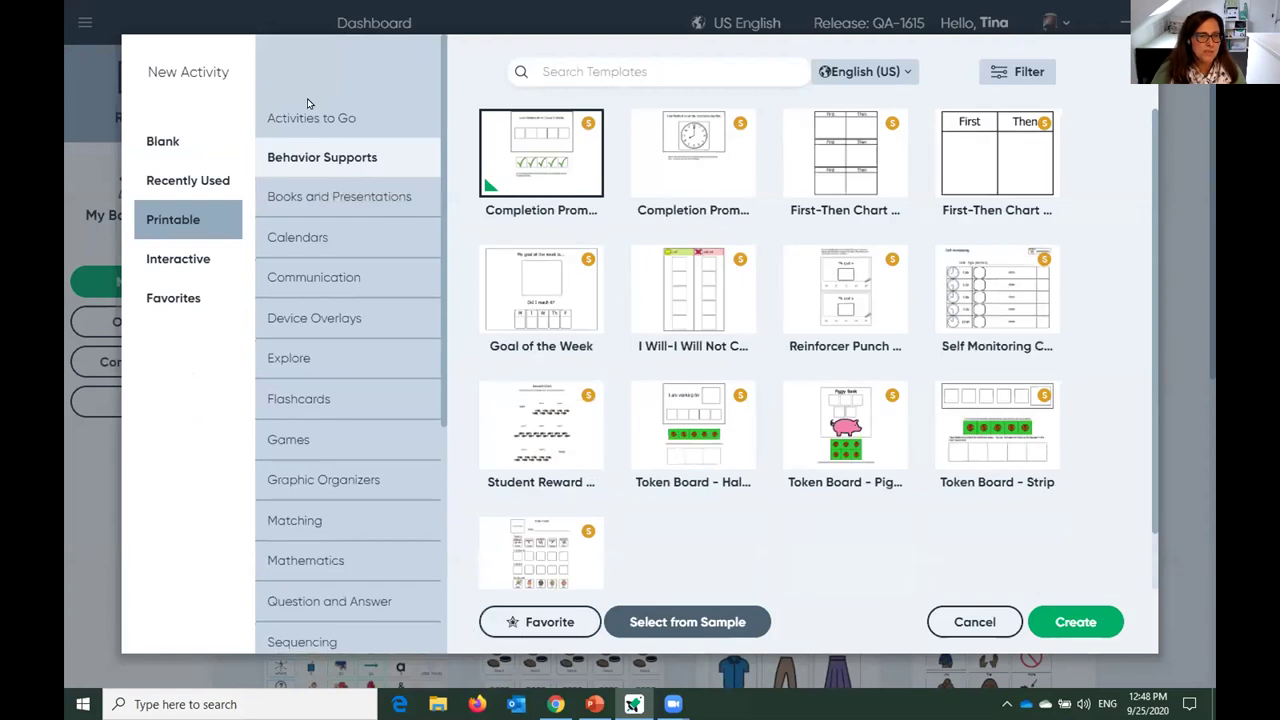
pyautogui.moveTo(443, 395)
pyautogui.mouseDown()
pyautogui.moveTo(443, 571)
pyautogui.moveTo(439, 371)
pyautogui.mouseUp()
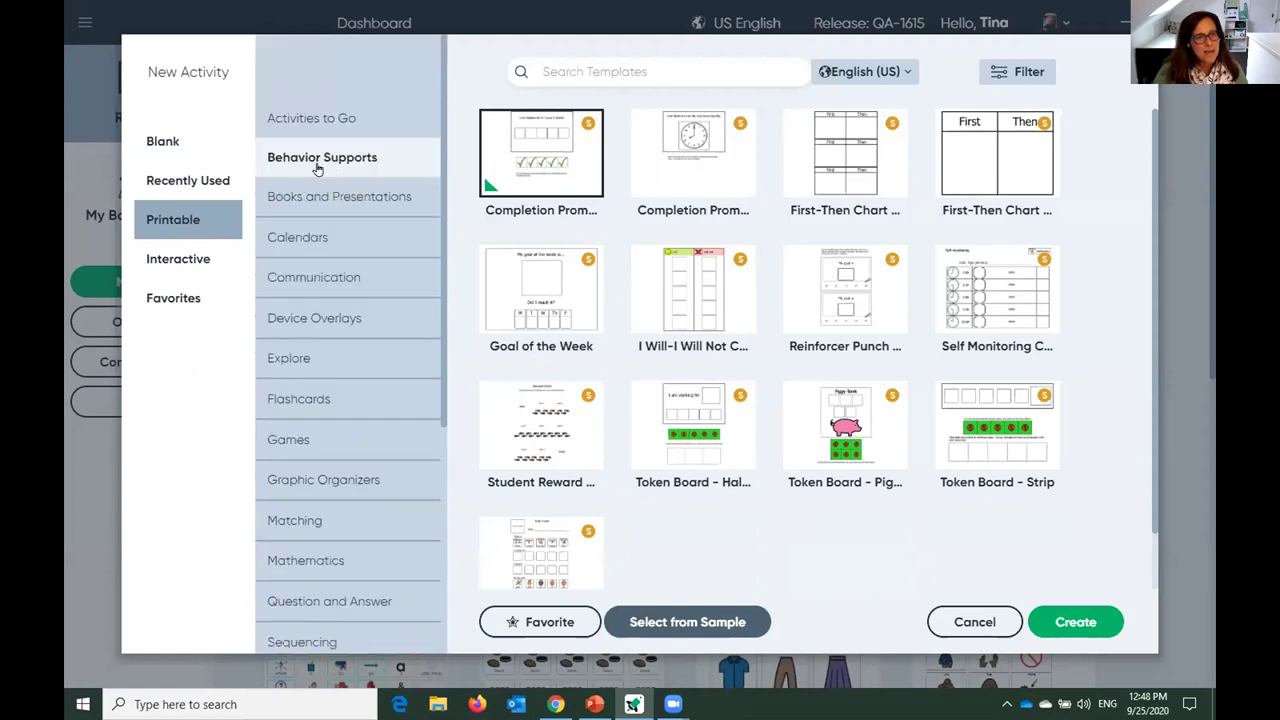
pyautogui.click(977, 300)
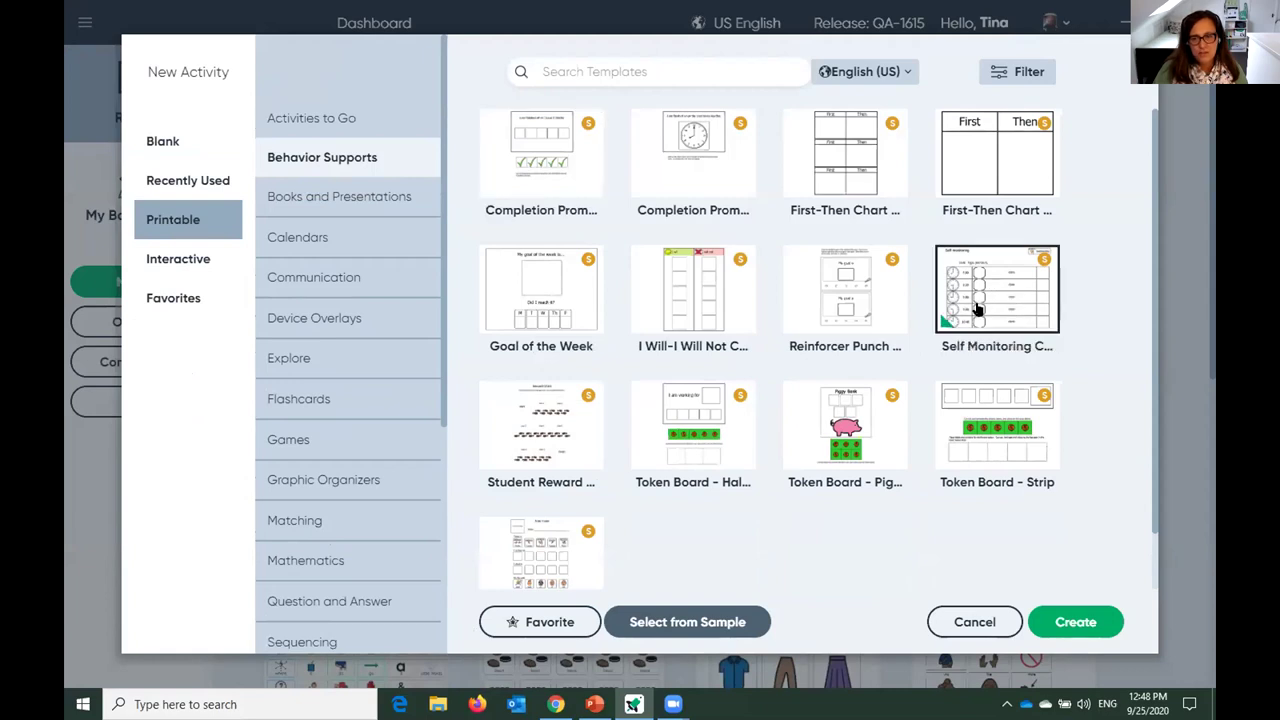
pyautogui.click(1064, 627)
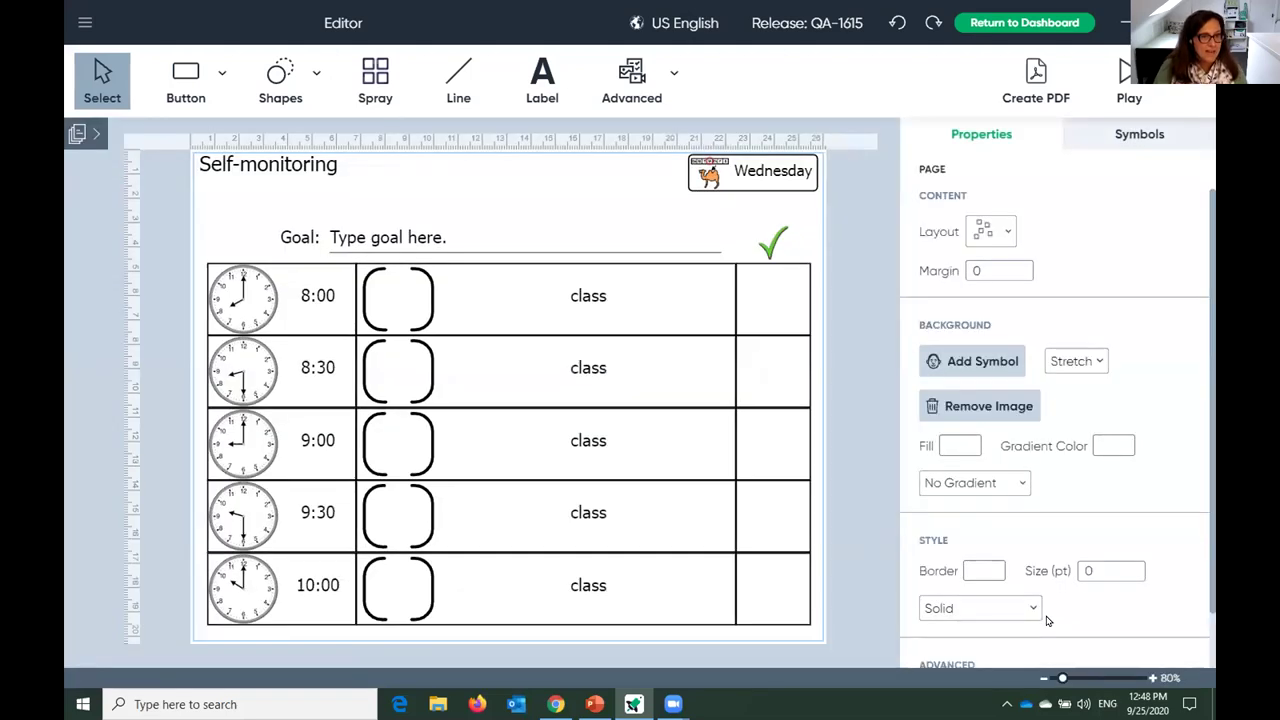
# Replace the camel symbol on the Wednesday button with the calendar grid symbol that has a yellow highlighted column.
pyautogui.click(728, 178)
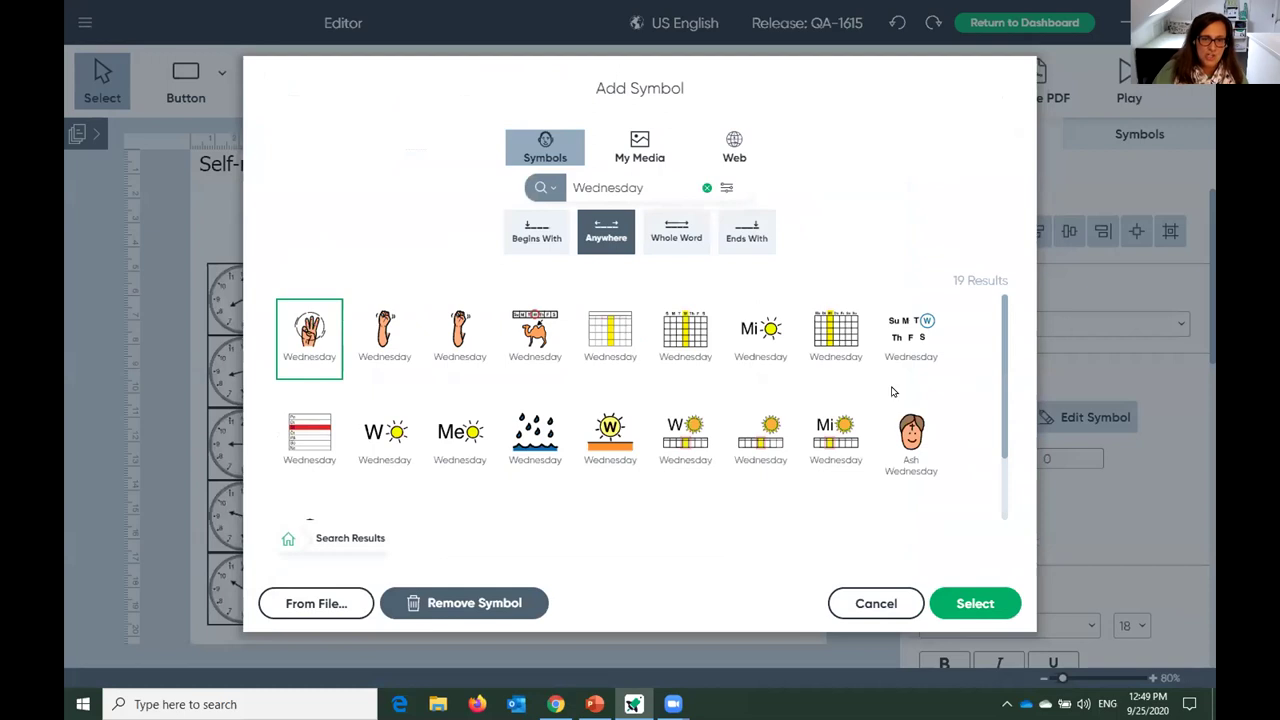
pyautogui.click(683, 312)
pyautogui.click(975, 603)
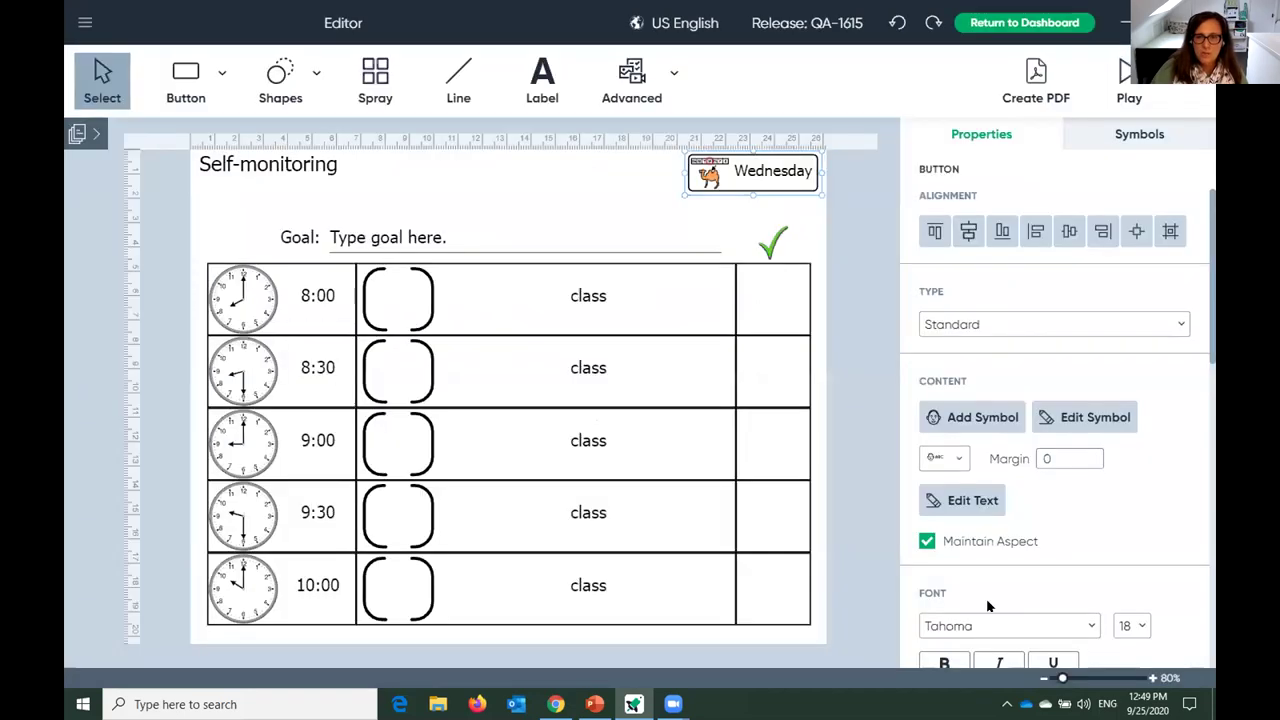
# Replace the goal placeholder text with "To be patient".
pyautogui.click(464, 233)
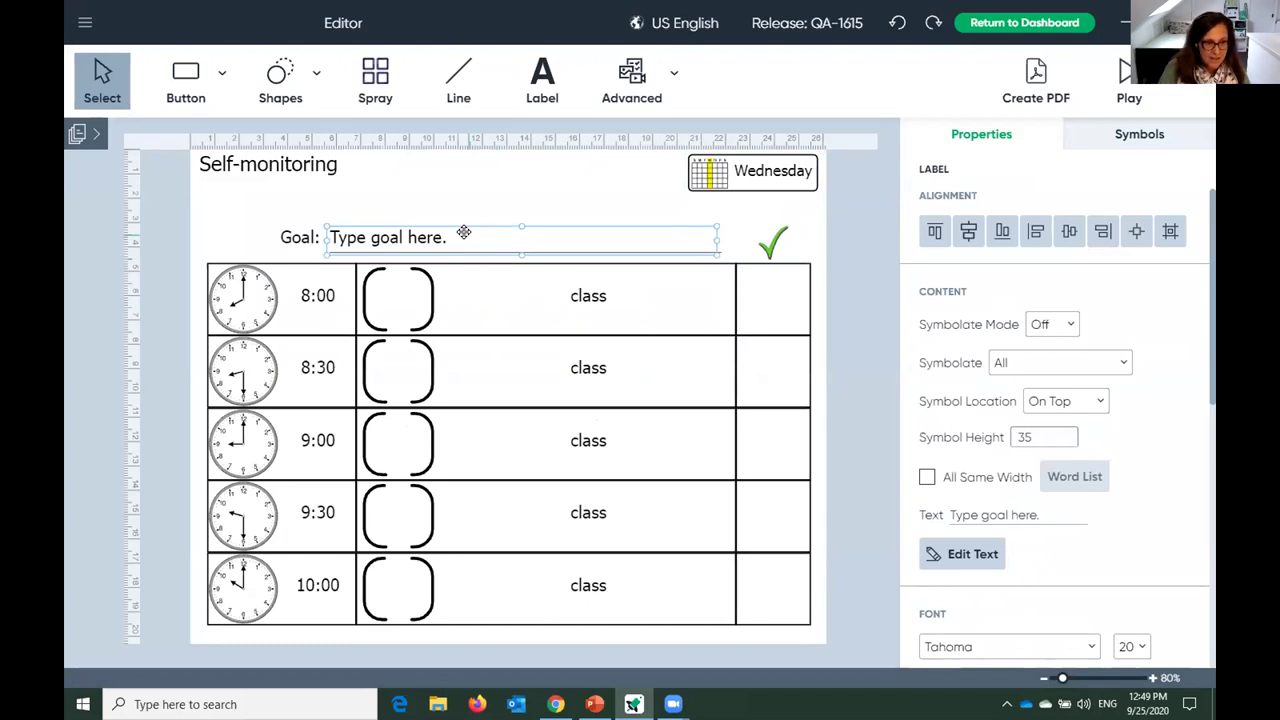
pyautogui.write('To be patient')
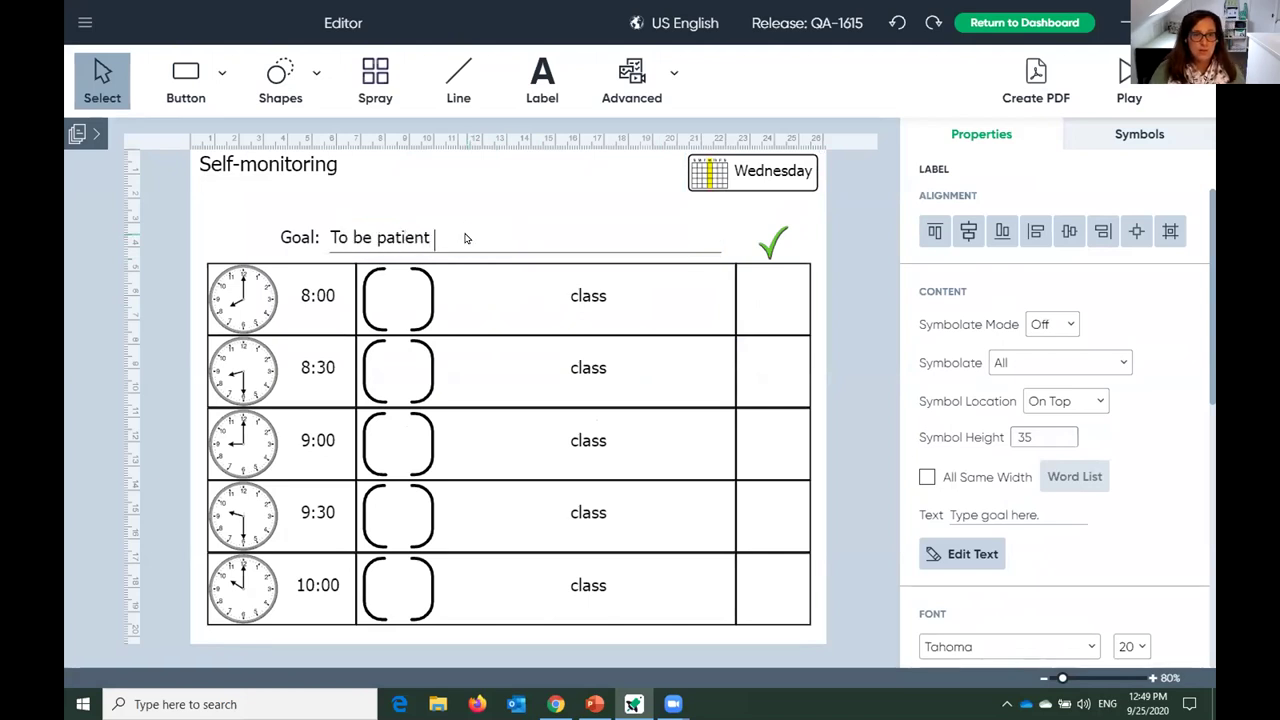
# Label the 8:00 activity "breakfast" and give it the breakfast symbol showing a plate of food with two drink glasses.
pyautogui.click(596, 293)
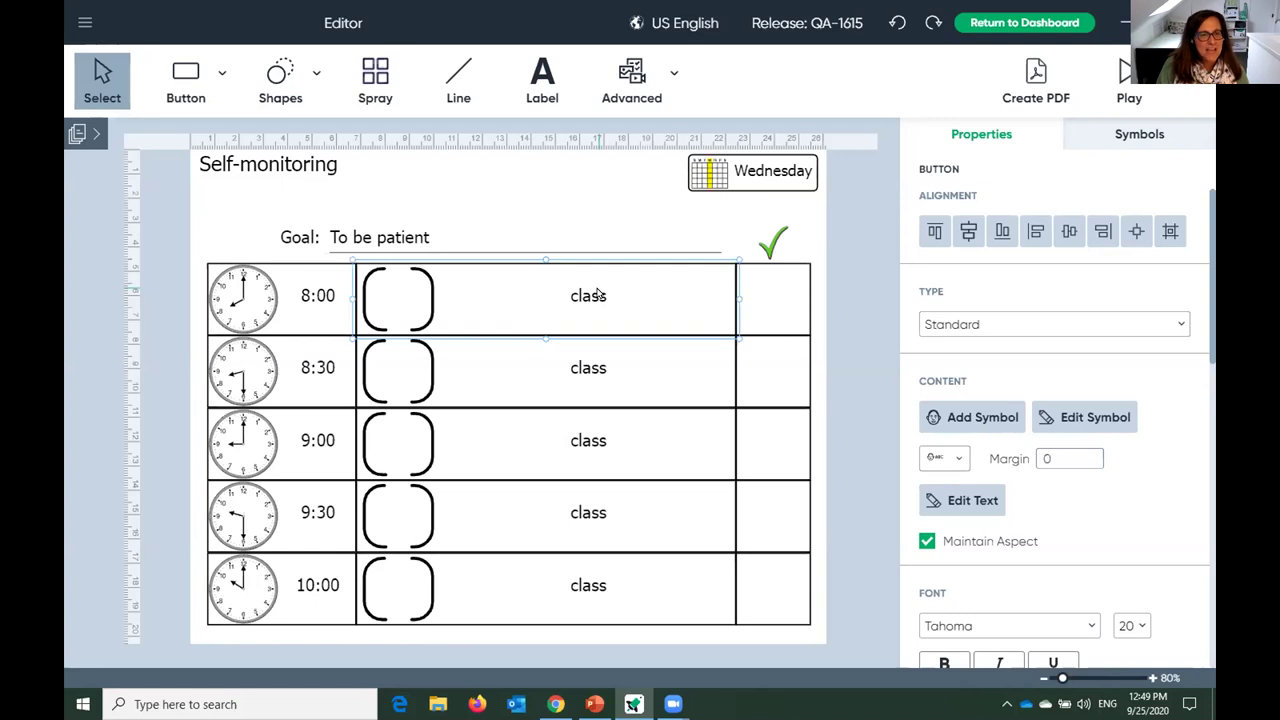
pyautogui.doubleClick(598, 291)
pyautogui.write('brekafast')
pyautogui.press('BackSpace')
pyautogui.press('BackSpace')
pyautogui.press('BackSpace')
pyautogui.press('BackSpace')
pyautogui.press('BackSpace')
pyautogui.write('f')
pyautogui.press('BackSpace')
pyautogui.write('kfast')
pyautogui.press('Return')
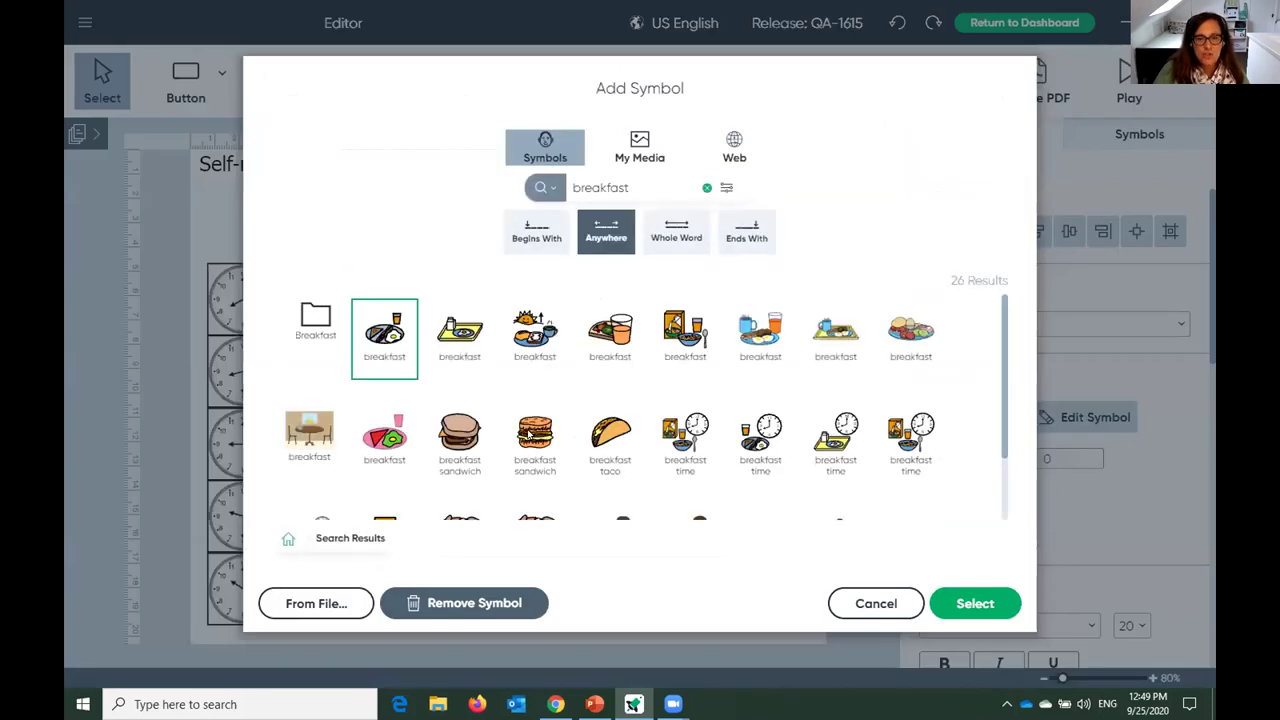
pyautogui.click(612, 329)
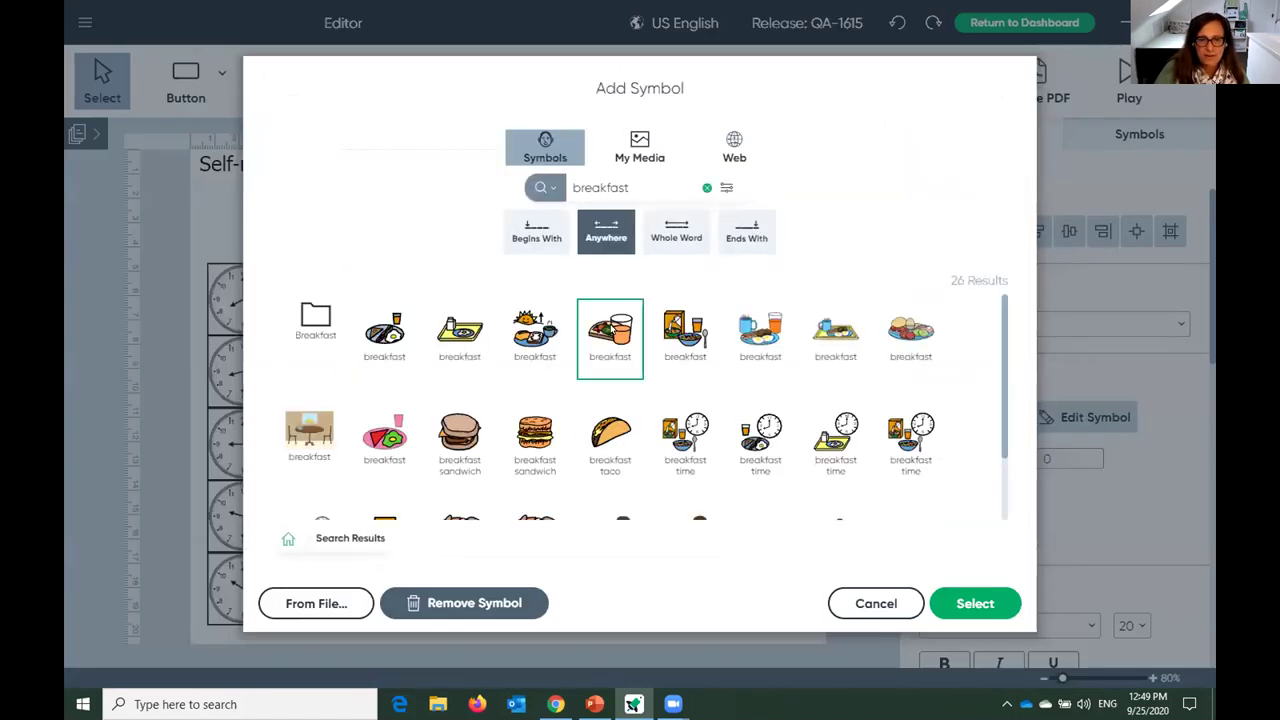
pyautogui.click(973, 604)
# Label the second row's activity "bus stop" and give it the bus shelter symbol with a separate sign post.
pyautogui.click(598, 376)
pyautogui.doubleClick(598, 373)
pyautogui.write('bus stop')
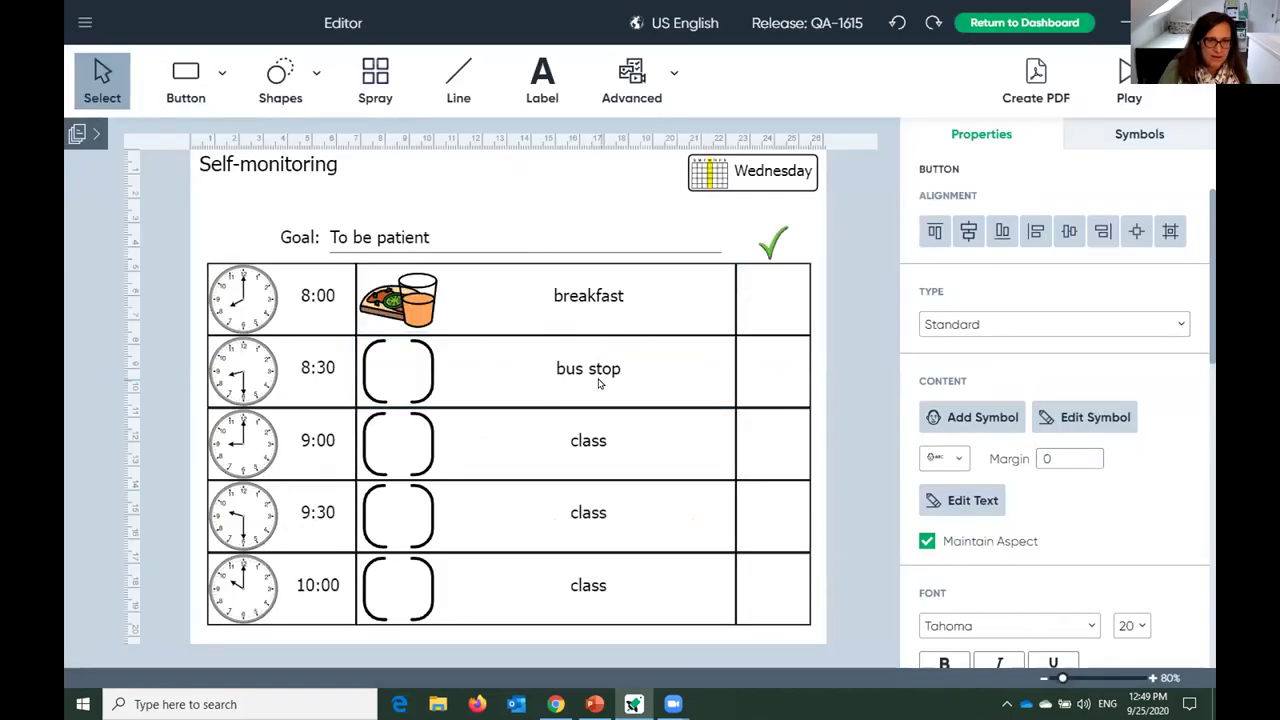
pyautogui.press('Return')
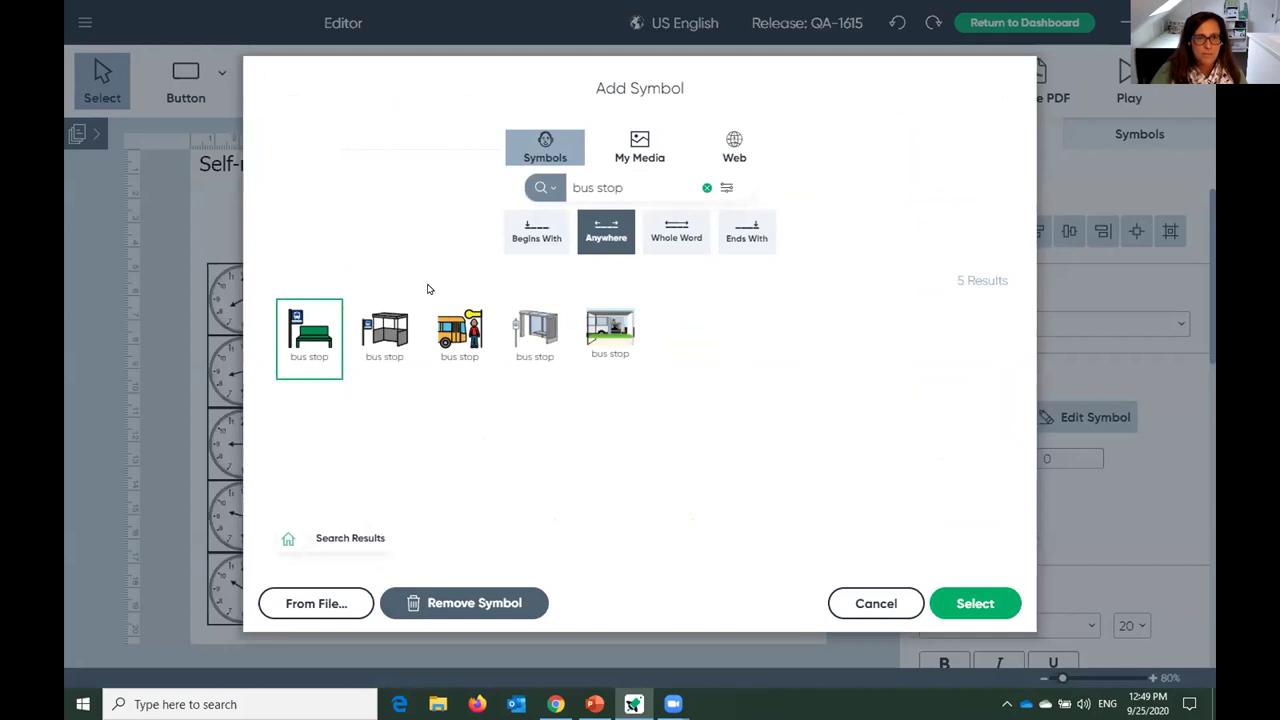
pyautogui.click(360, 350)
pyautogui.click(975, 603)
# Change the second row's time to 9:15 and give it the first matching 9:15 clock symbol.
pyautogui.click(294, 290)
pyautogui.click(286, 368)
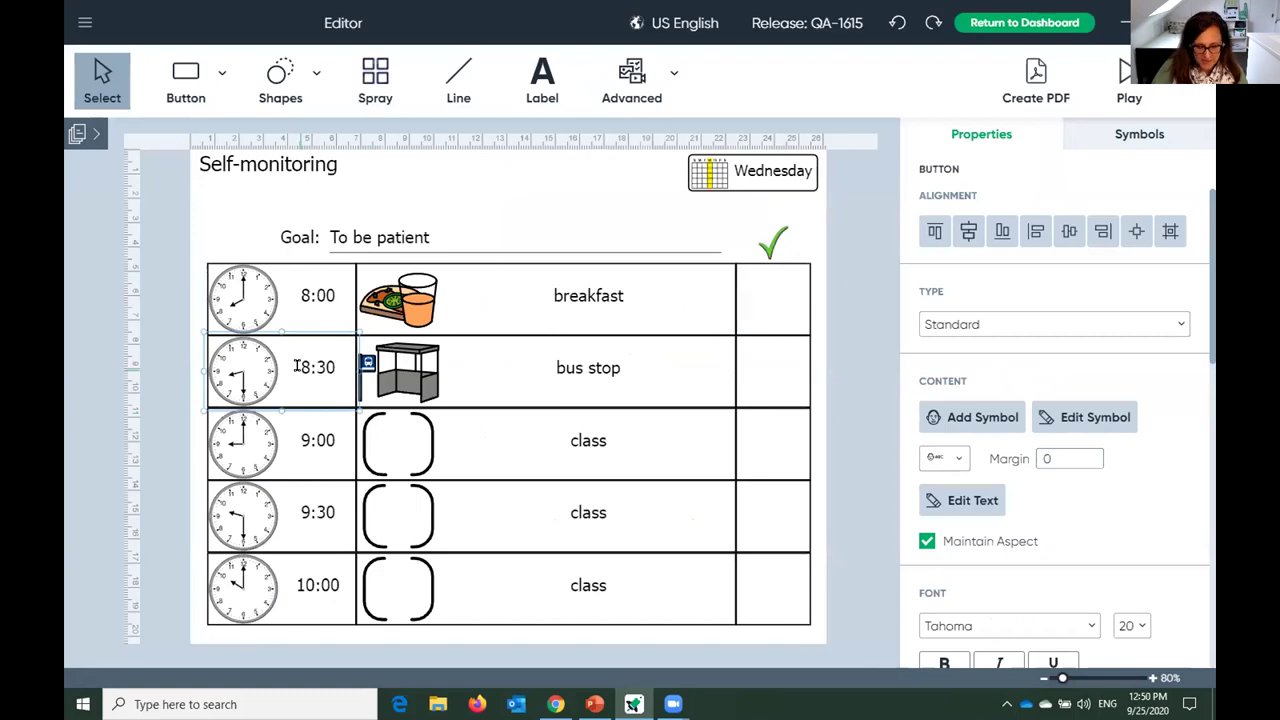
pyautogui.doubleClick(296, 366)
pyautogui.press('BackSpace')
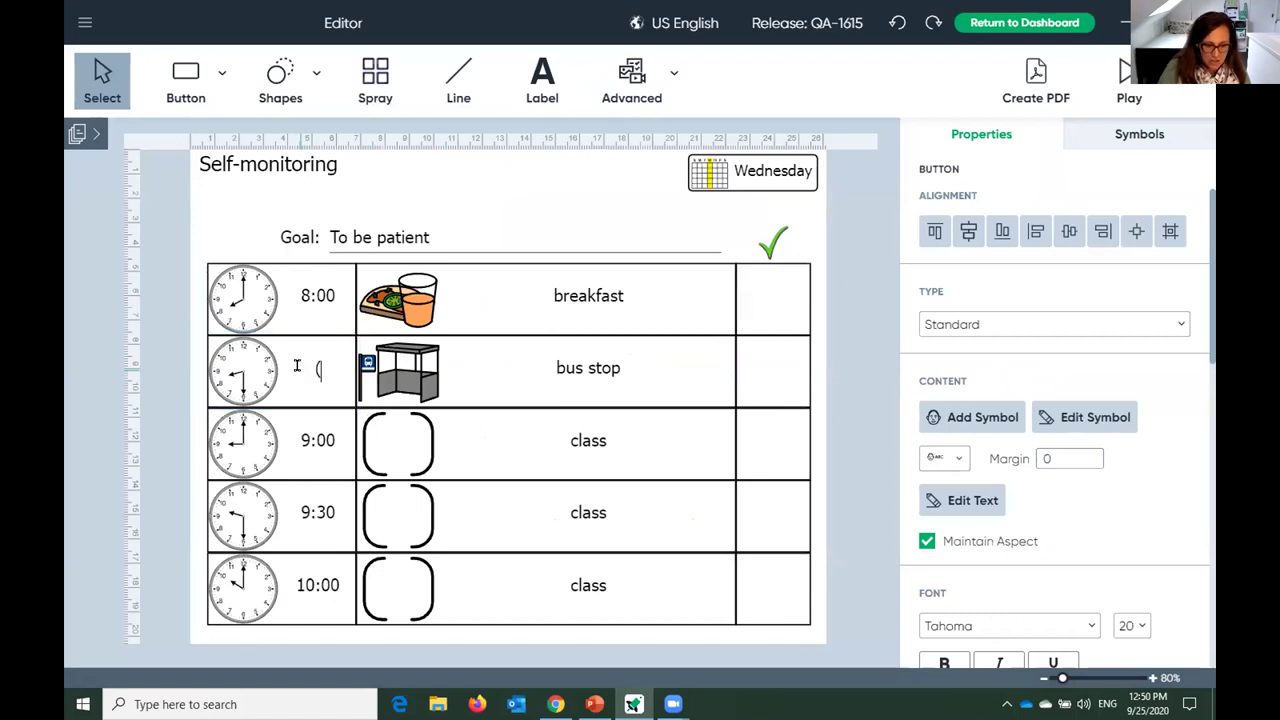
pyautogui.write('9:15')
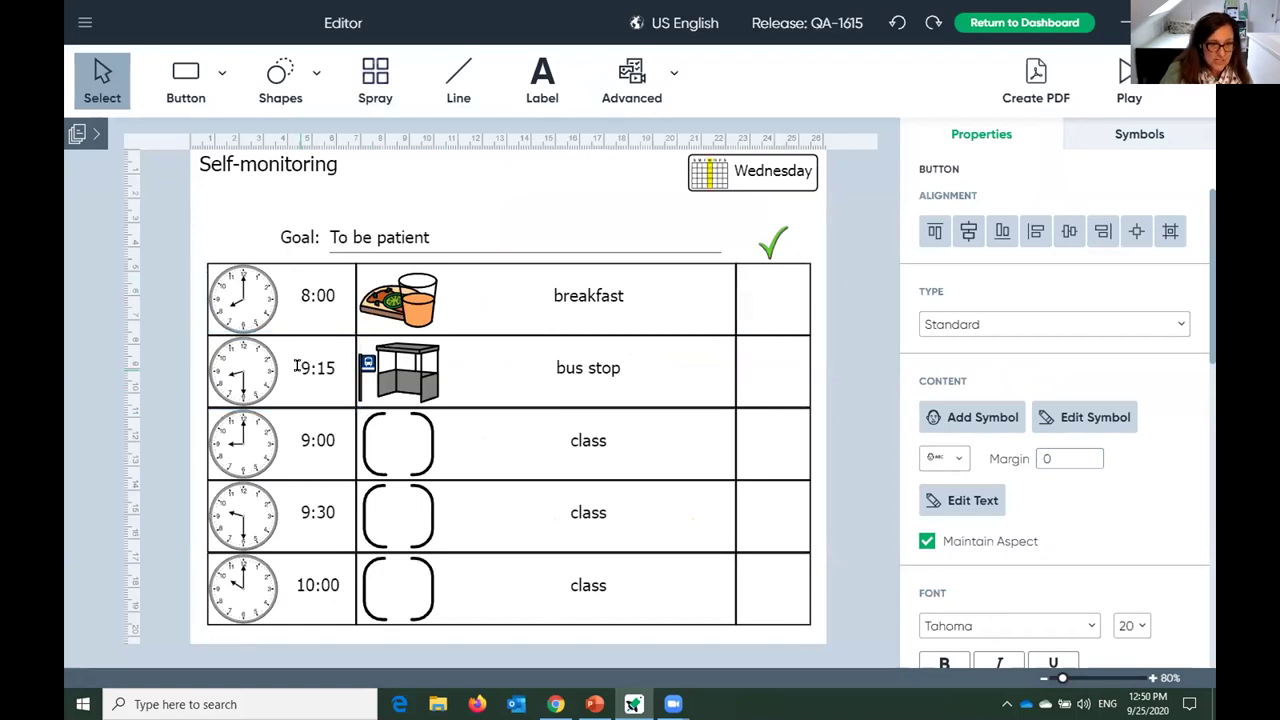
pyautogui.doubleClick(297, 372)
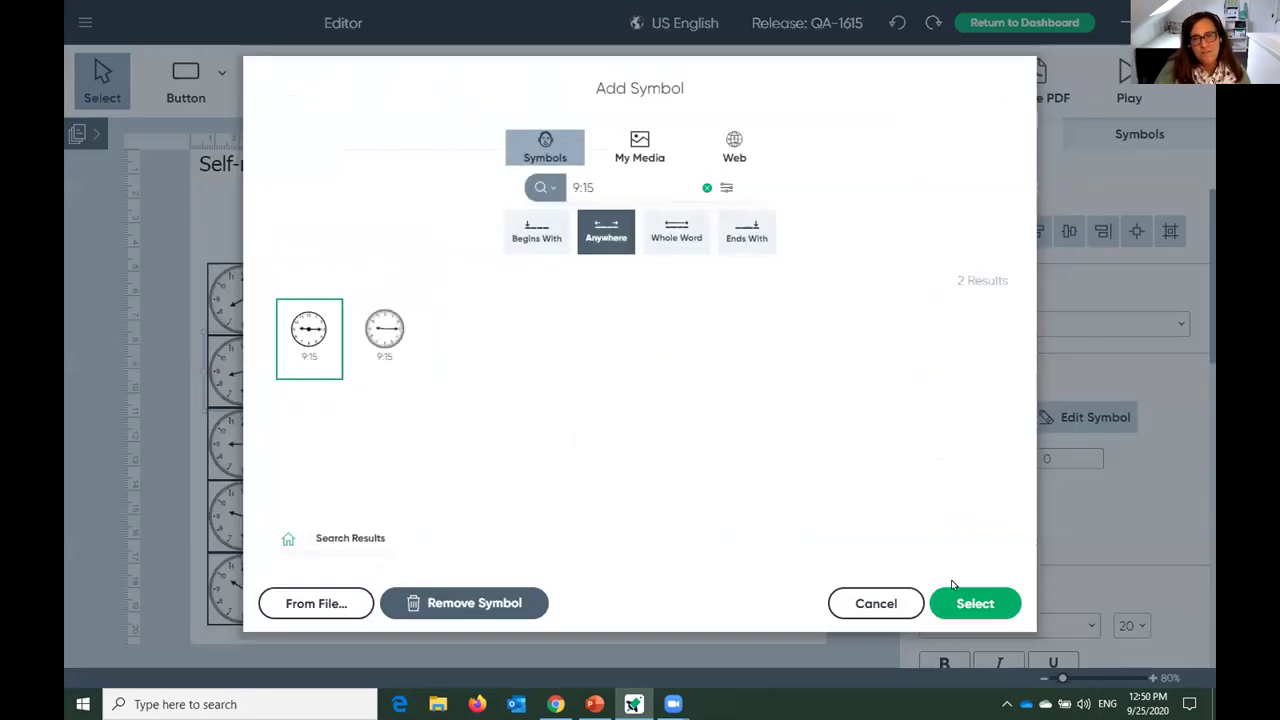
pyautogui.click(972, 603)
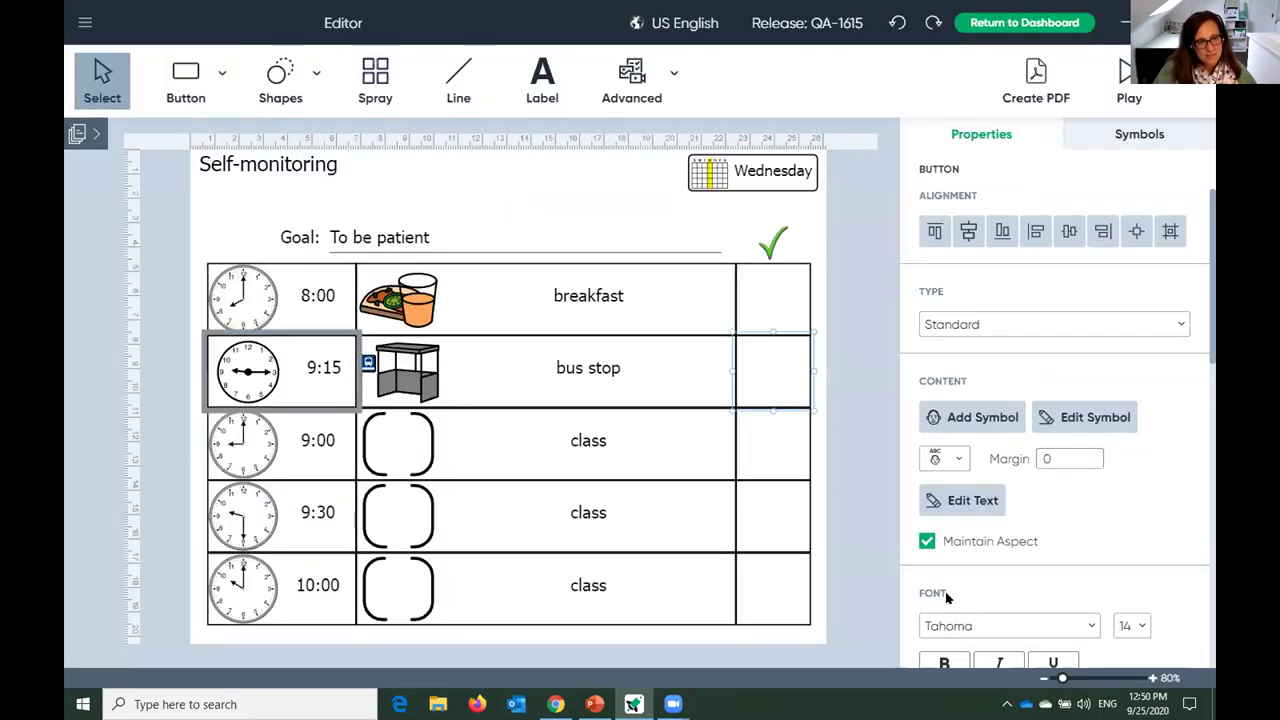
pyautogui.click(245, 452)
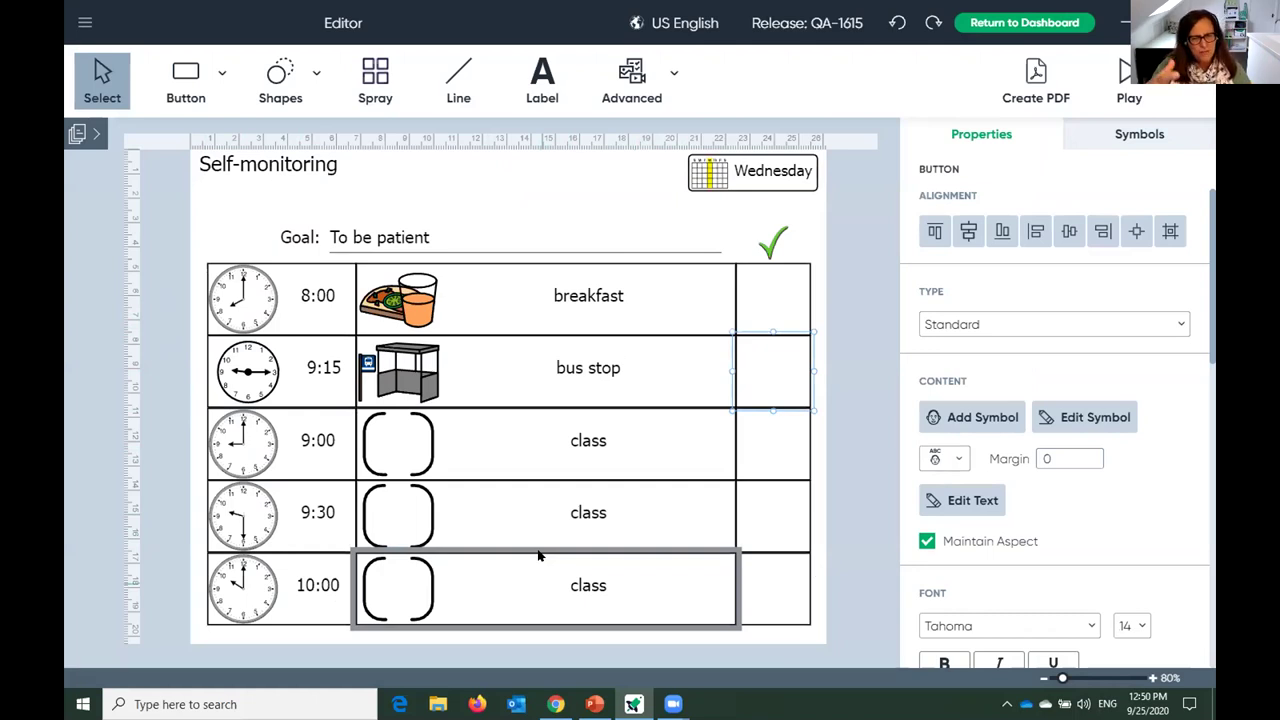
# Try the breakfast button's layouts: symbol above text, text before symbol, symbol before text, and text only.
pyautogui.click(668, 311)
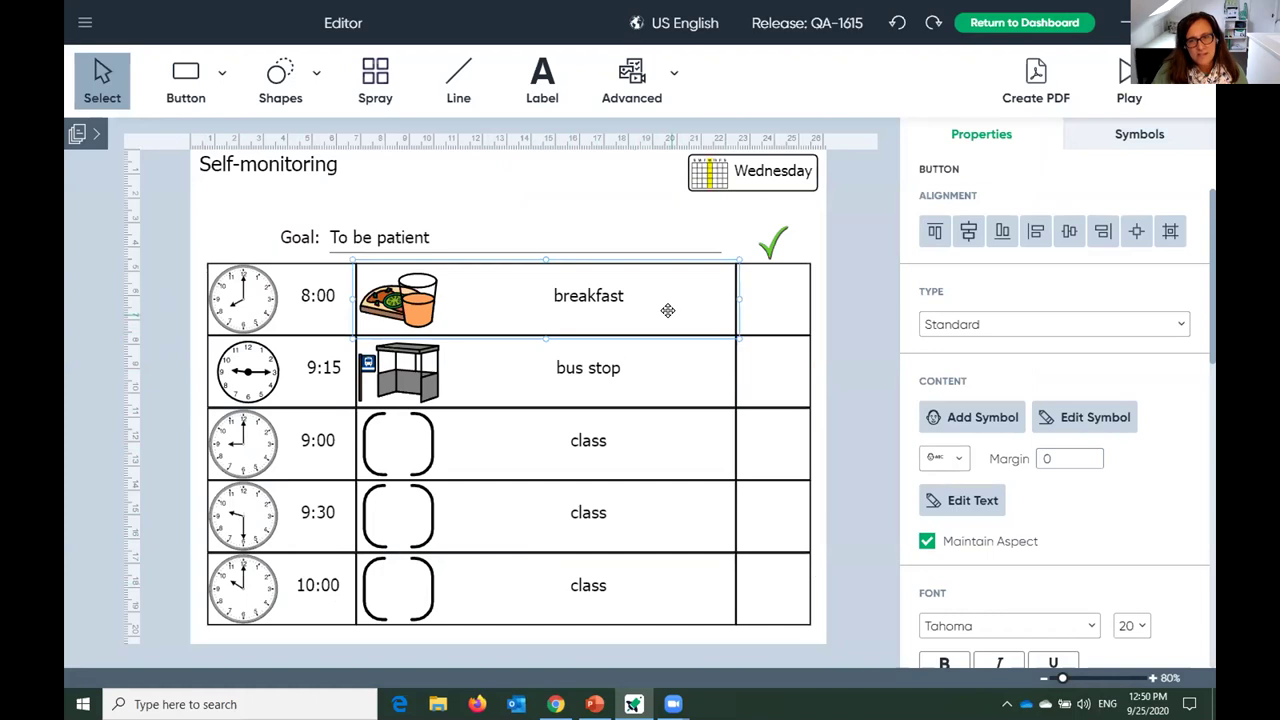
pyautogui.click(951, 460)
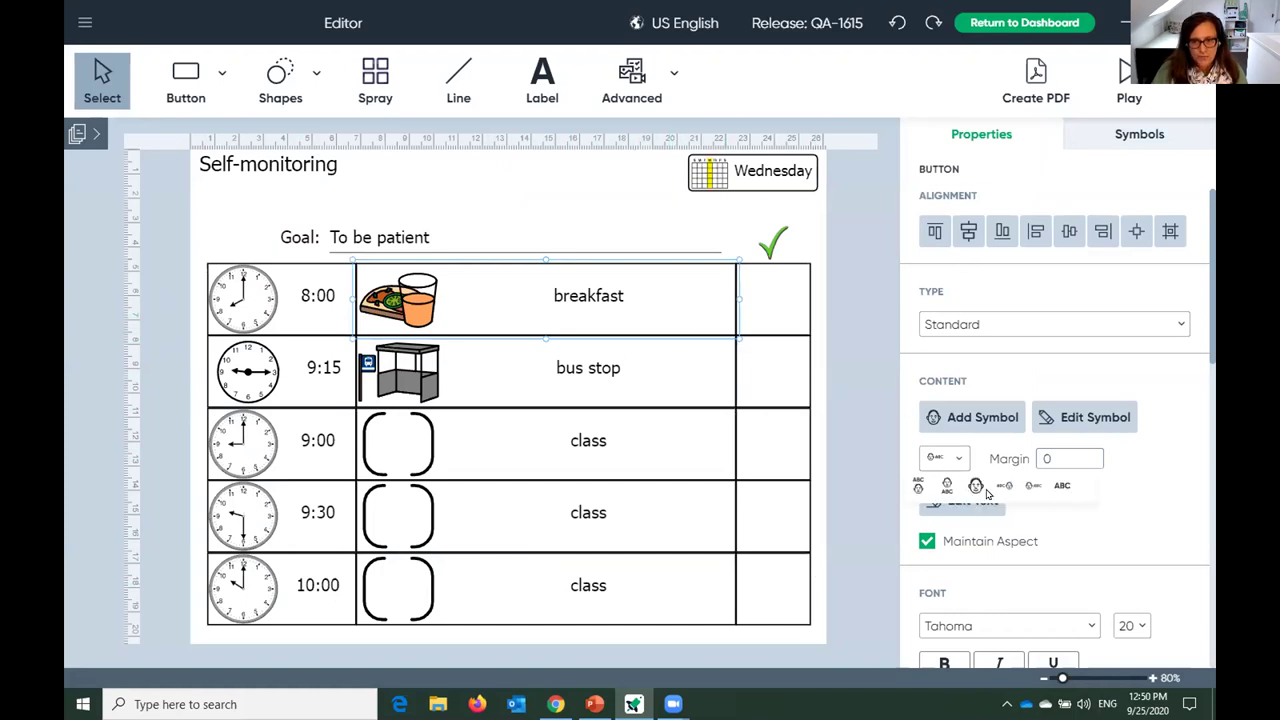
pyautogui.click(917, 487)
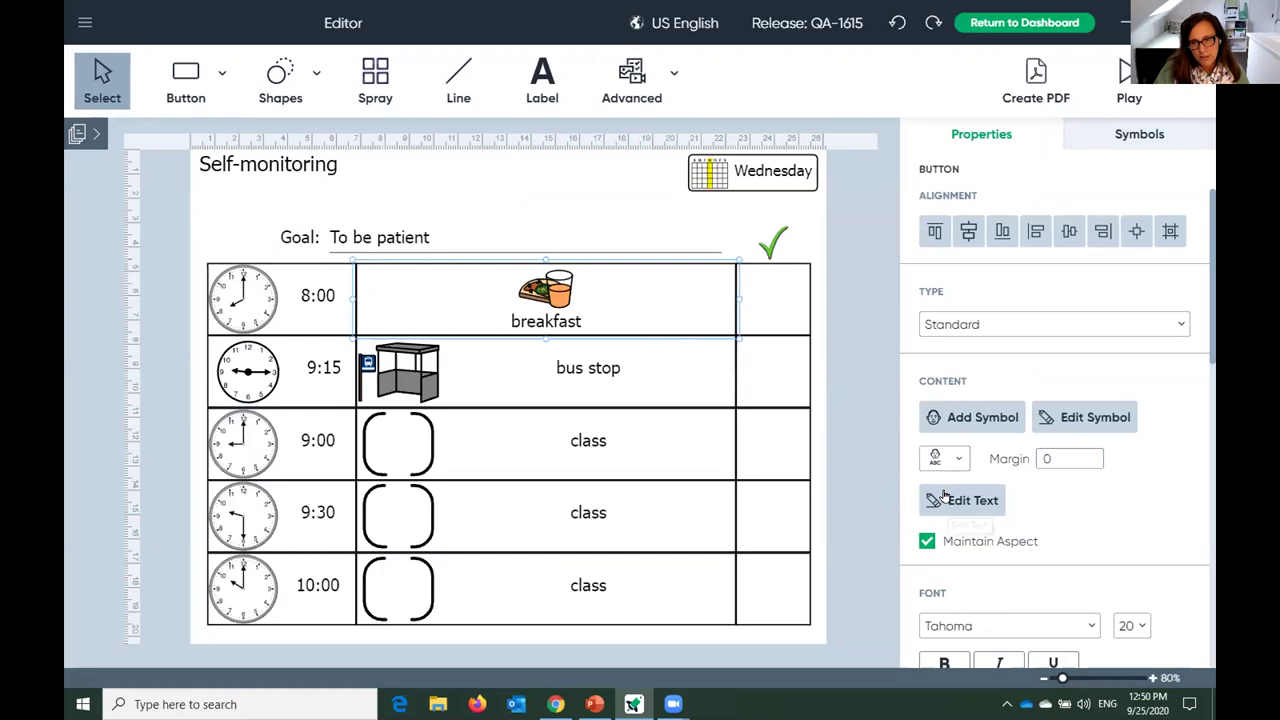
pyautogui.click(945, 459)
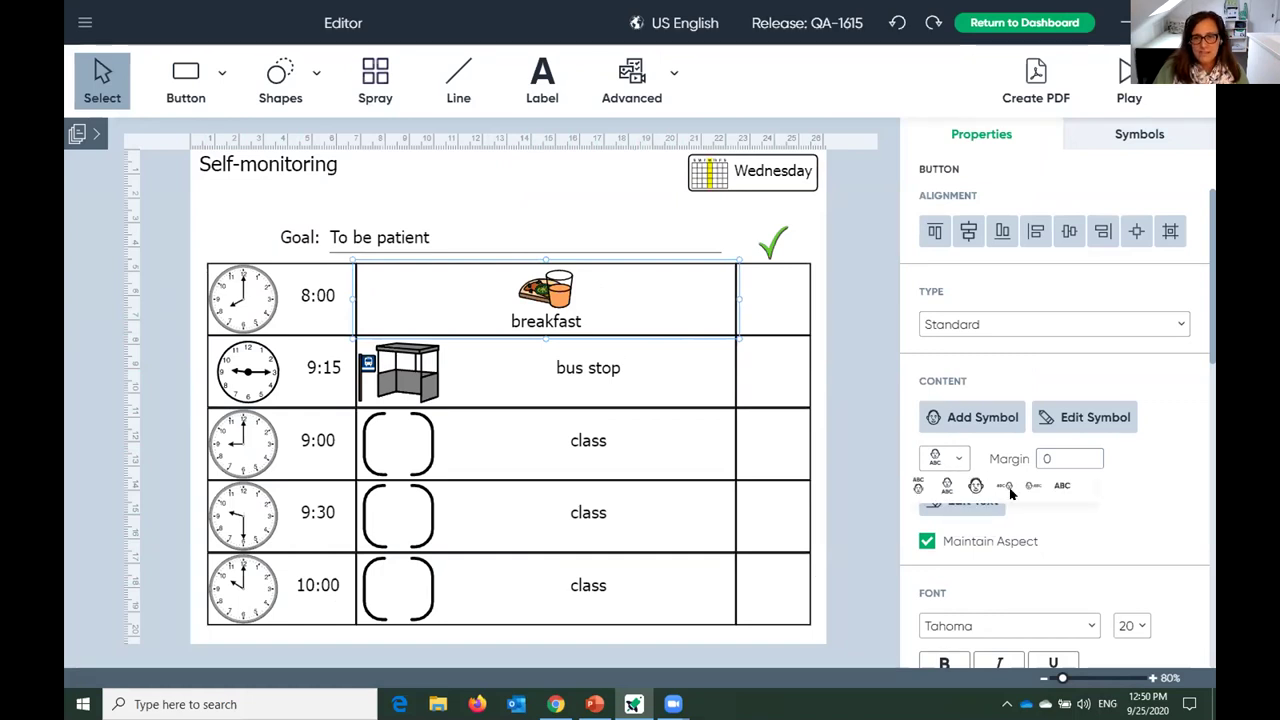
pyautogui.click(1006, 487)
pyautogui.click(945, 459)
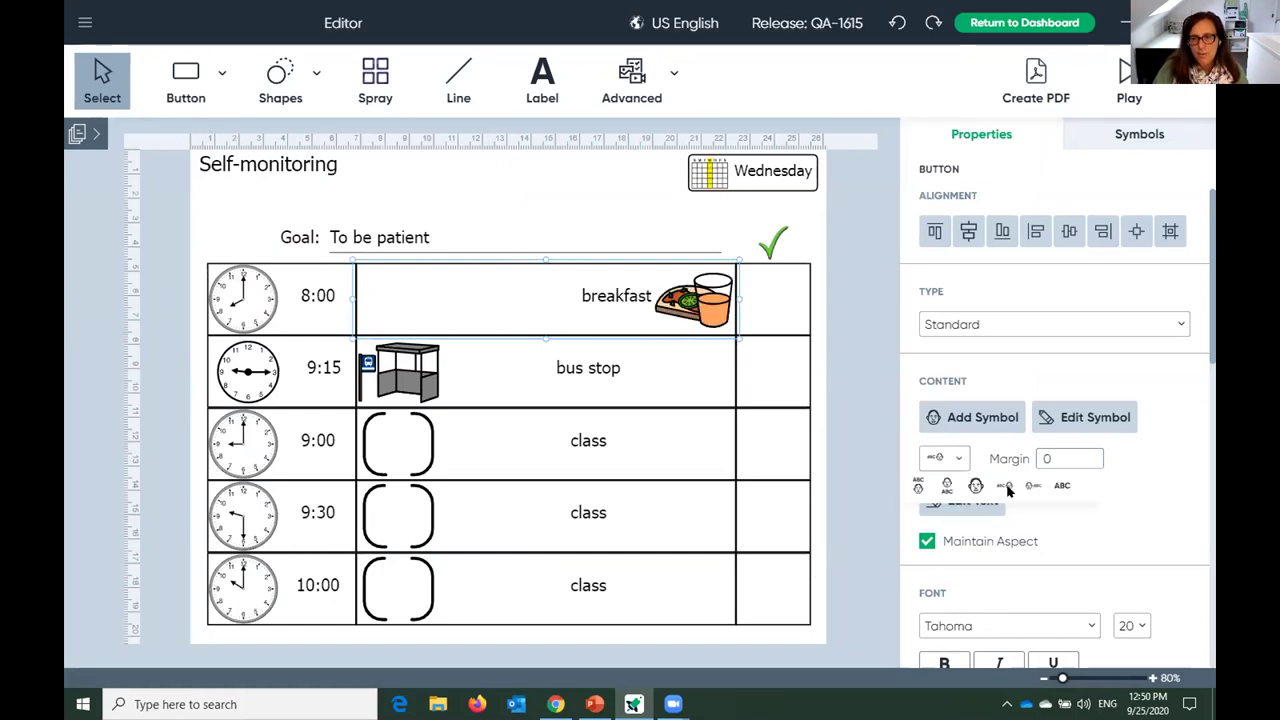
pyautogui.click(1036, 493)
pyautogui.click(945, 459)
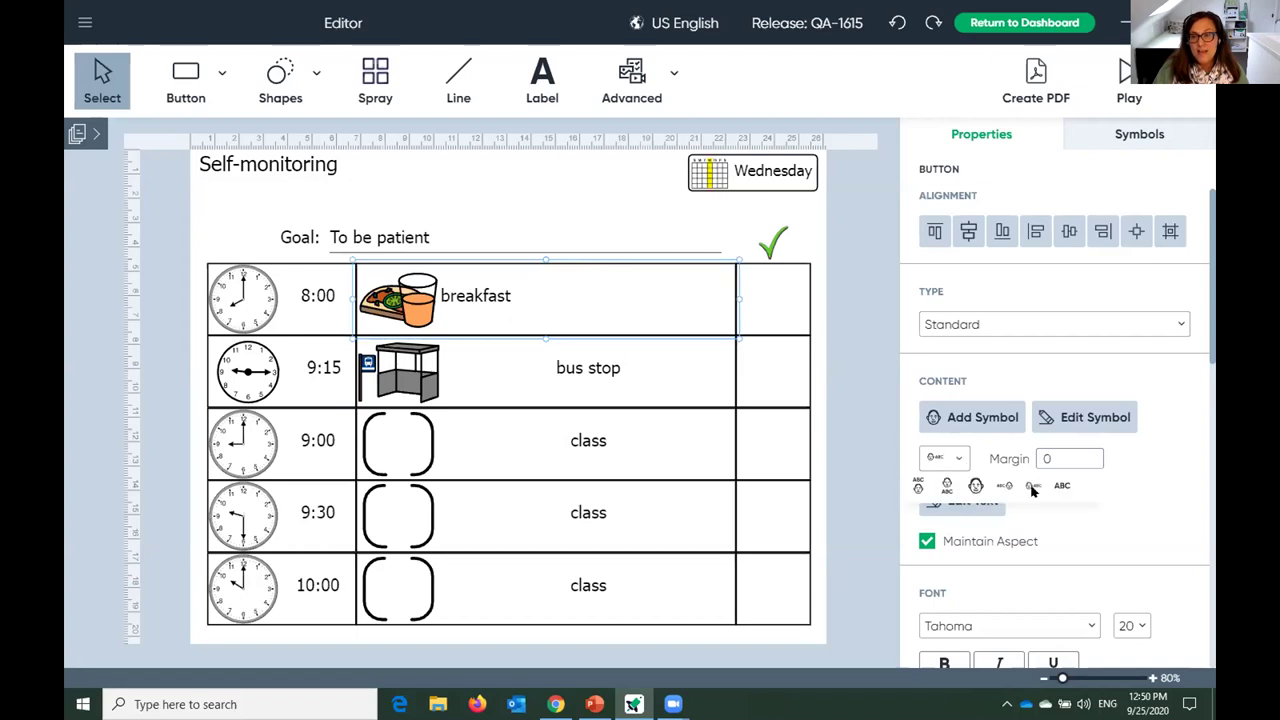
pyautogui.click(1063, 491)
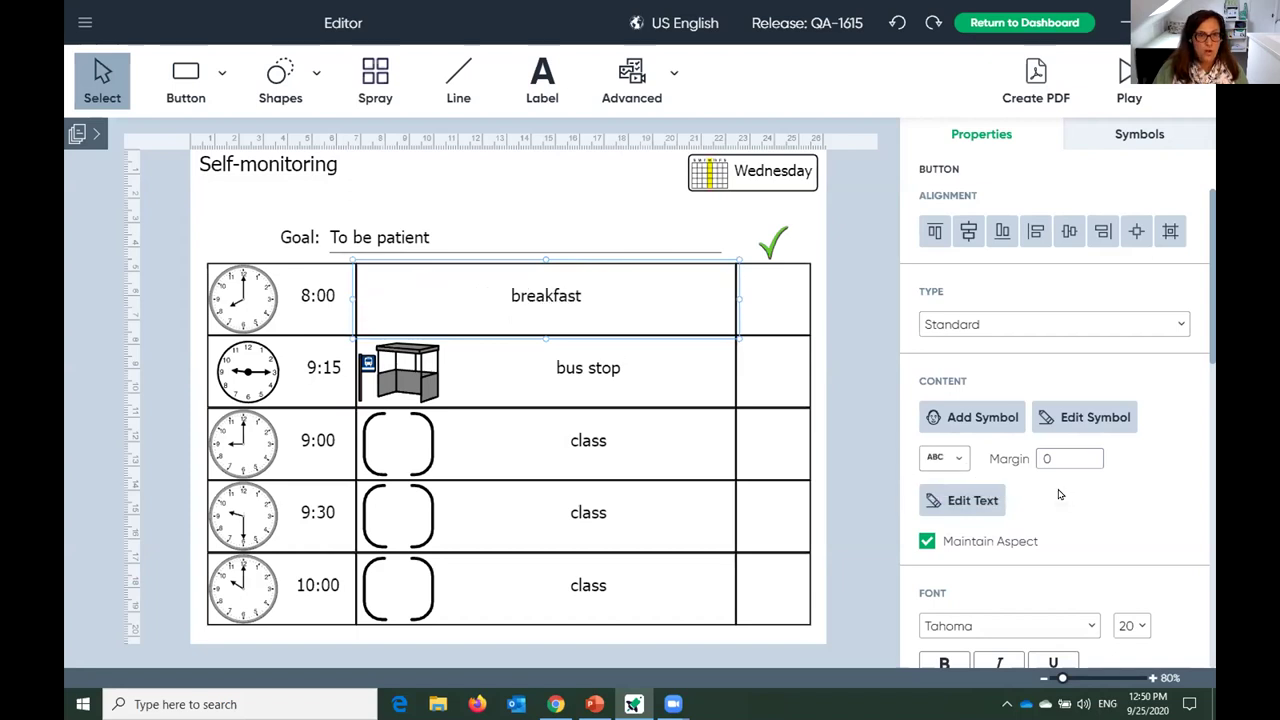
# Set all five activity buttons to show the text before the symbol, with the text centered horizontally.
pyautogui.click(850, 360)
pyautogui.moveTo(660, 310); pyautogui.dragTo(659, 563)
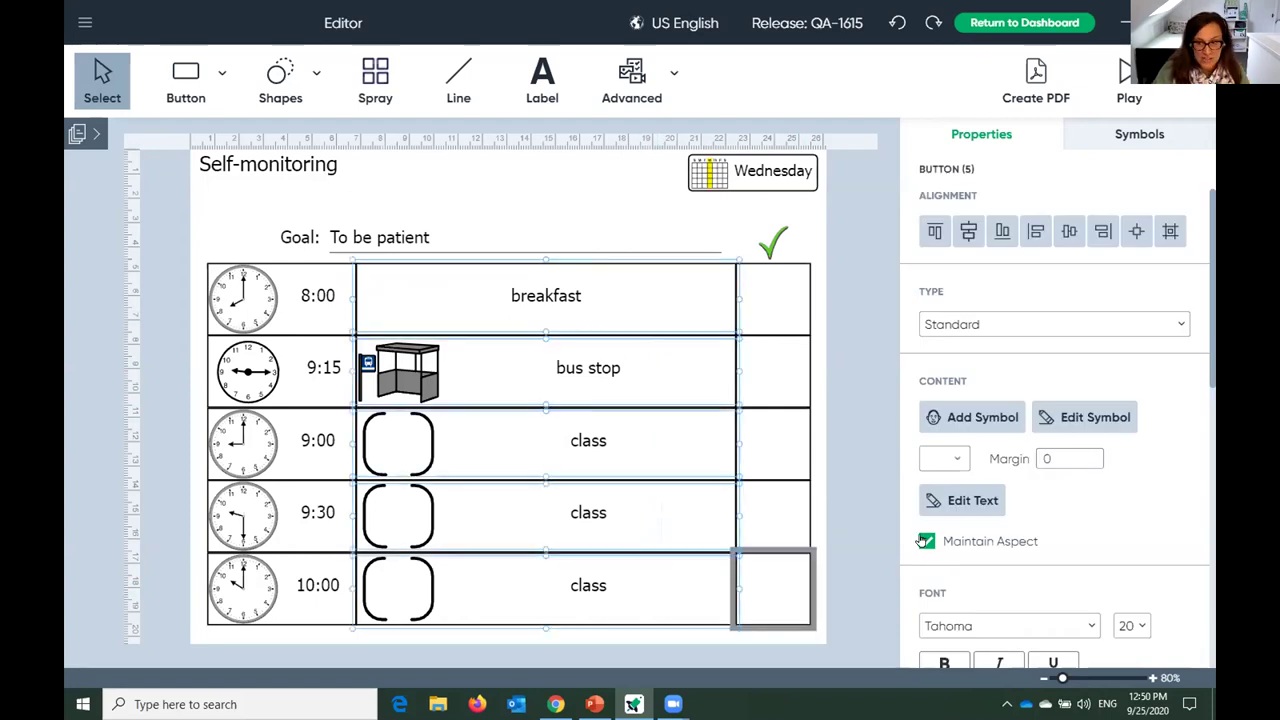
pyautogui.click(952, 458)
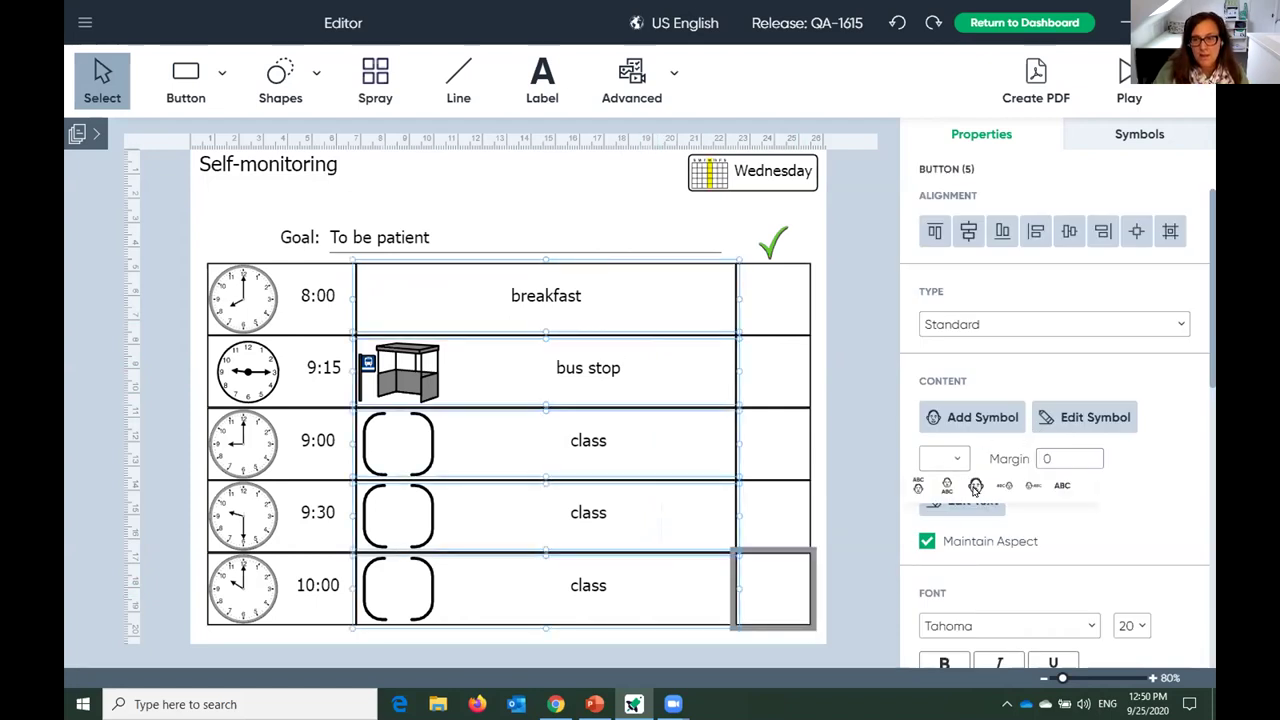
pyautogui.click(1005, 486)
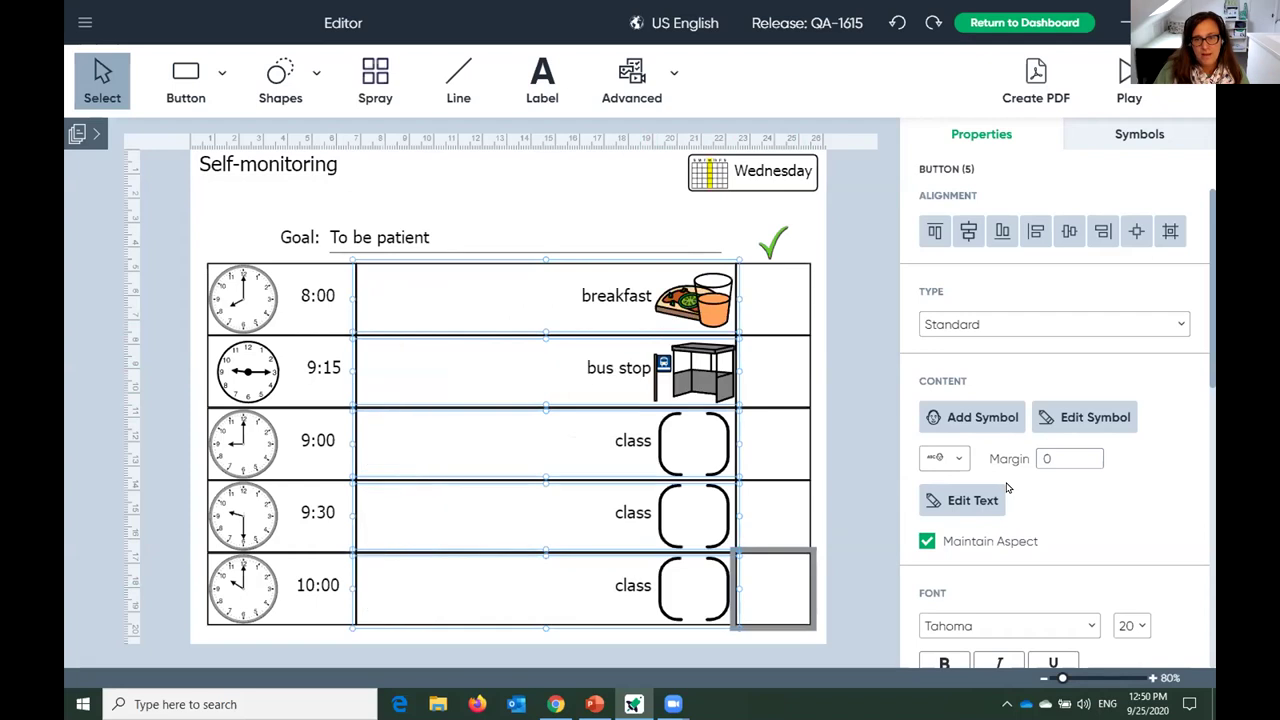
pyautogui.scroll(-4, 1007, 486)
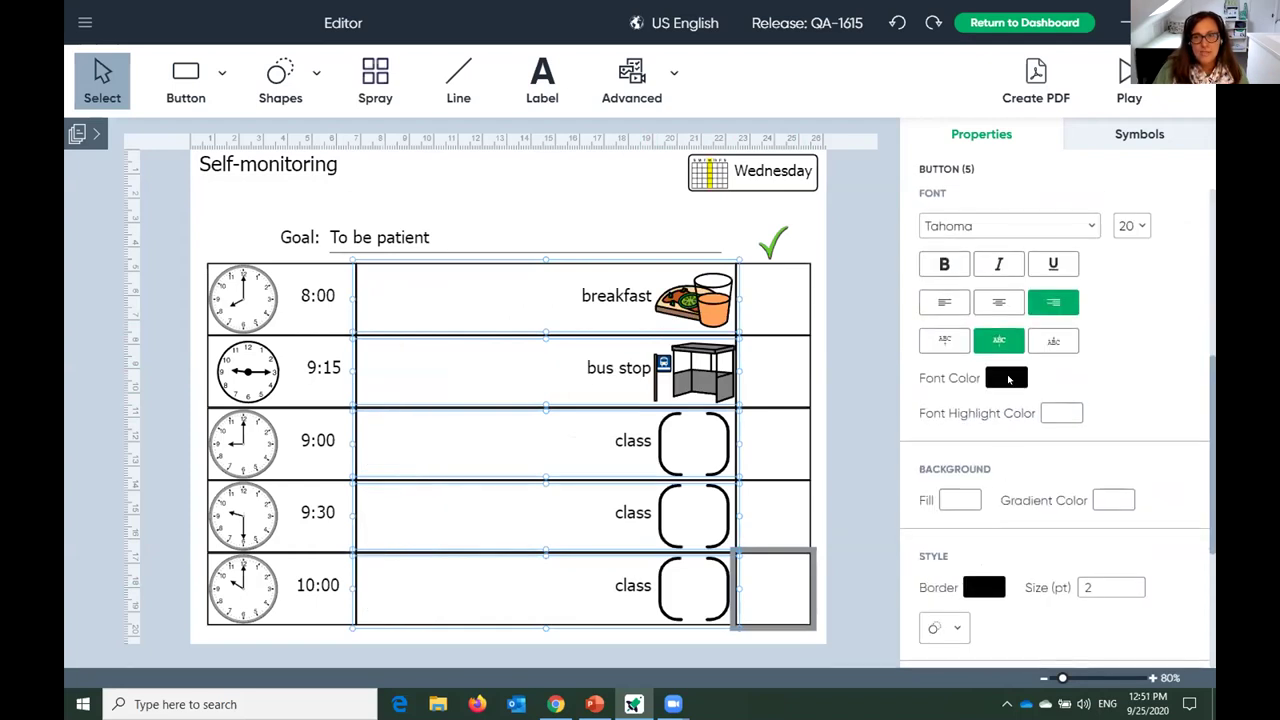
pyautogui.click(977, 307)
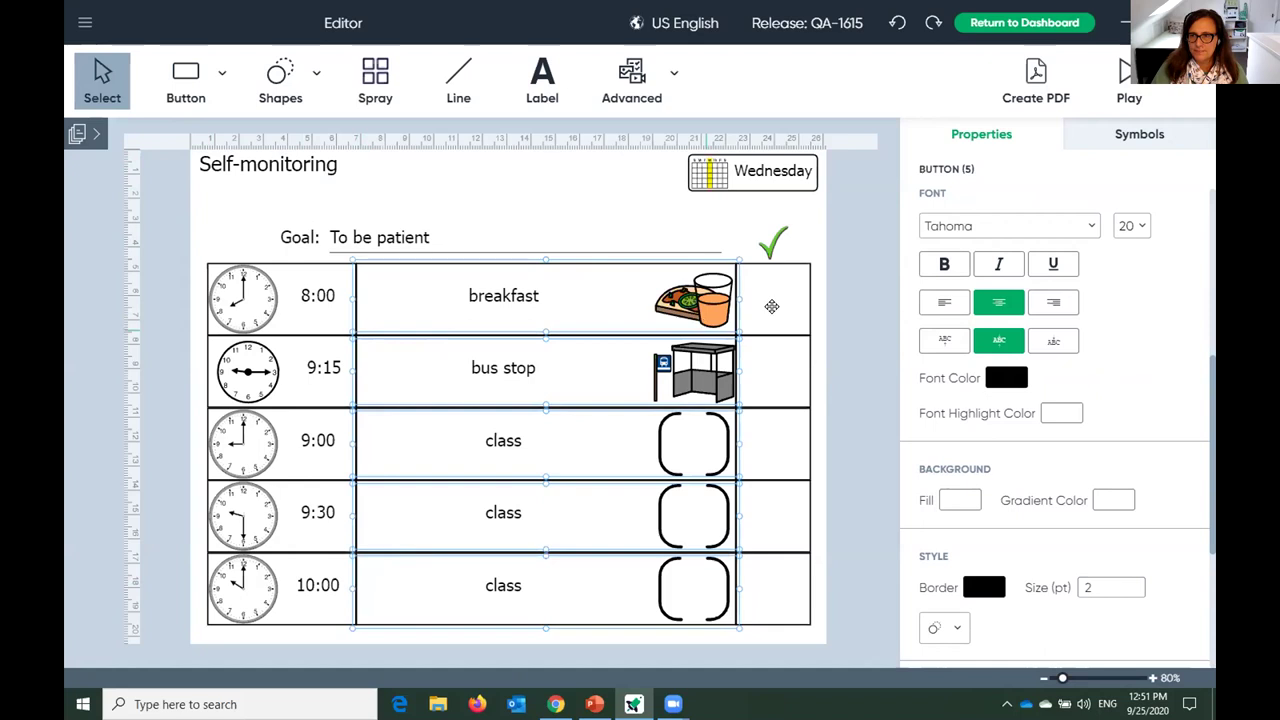
# Save the activity under a file name made of the owner's first name followed by "Self Monitor".
pyautogui.click(84, 22)
pyautogui.click(100, 234)
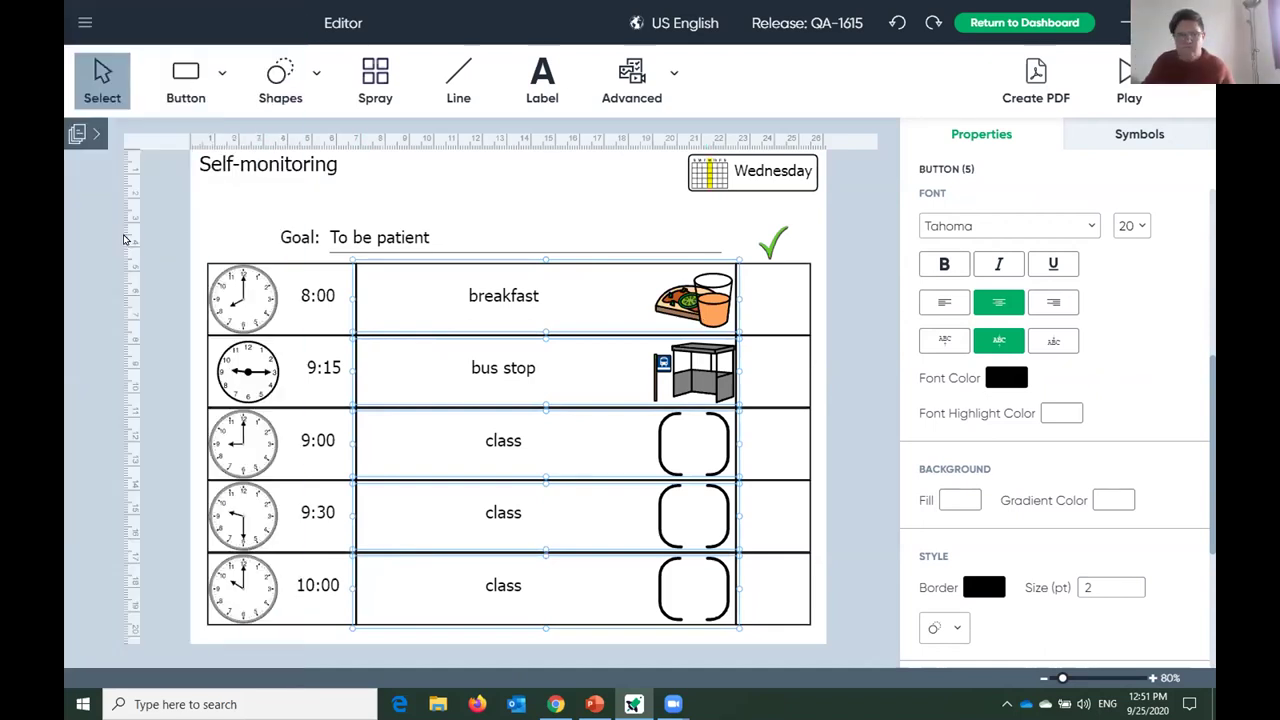
pyautogui.write('T')
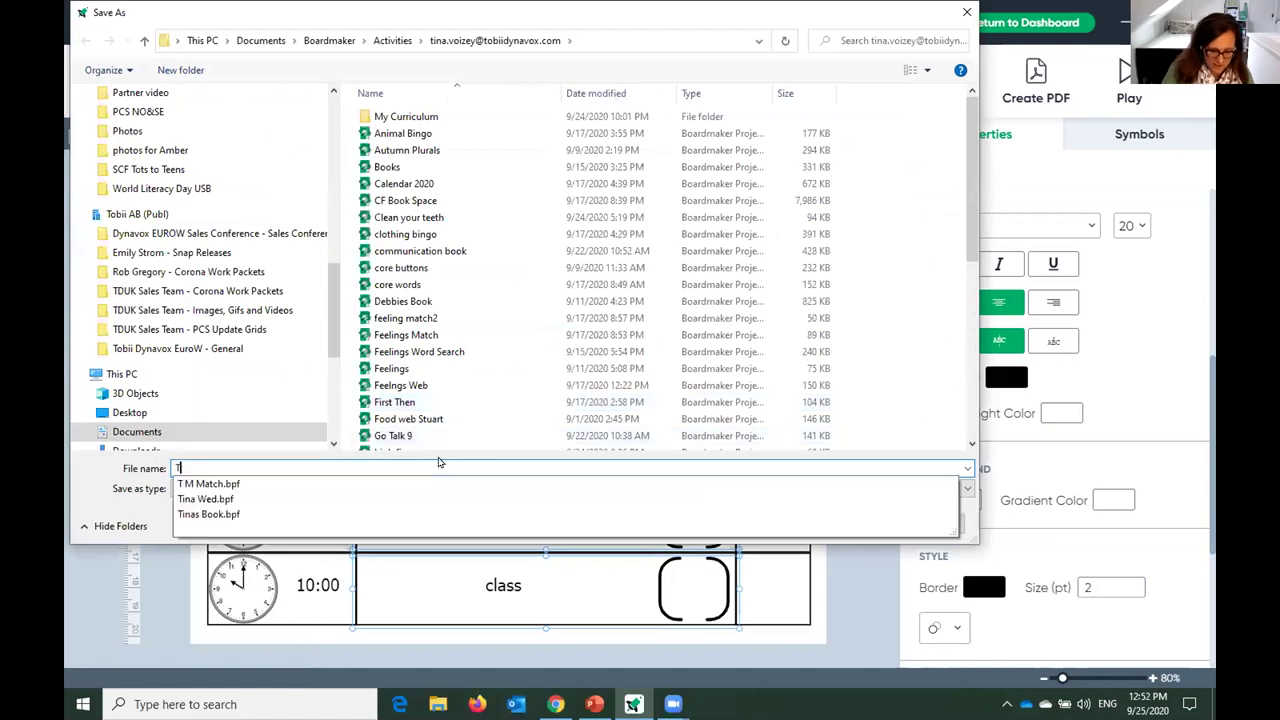
pyautogui.write('ina Sel')
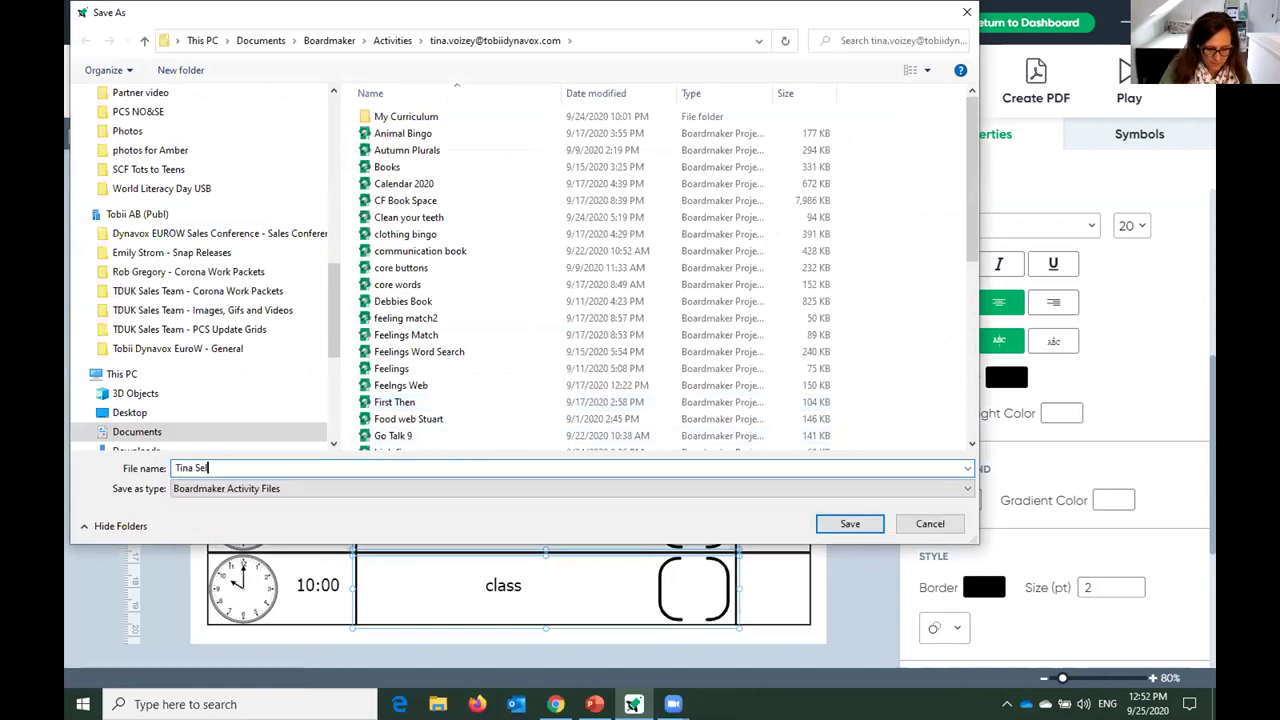
pyautogui.write('f Mo')
pyautogui.press('BackSpace')
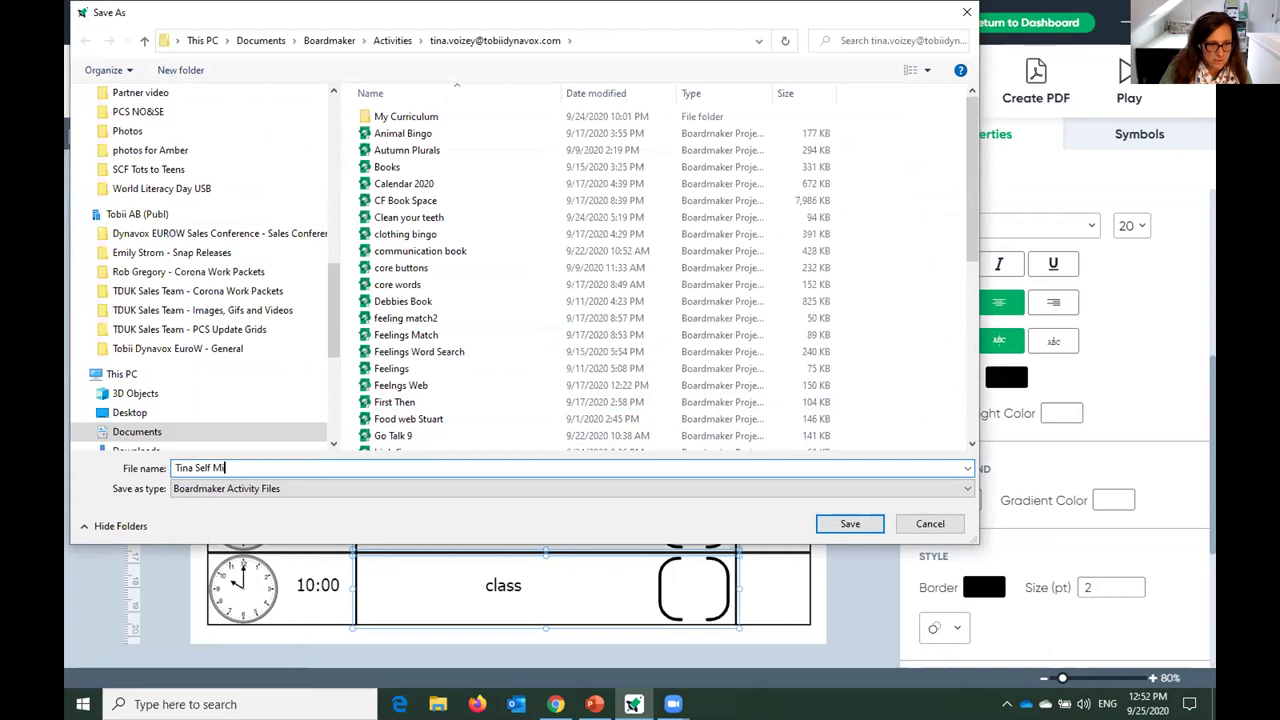
pyautogui.write('onitor')
pyautogui.press('Return')
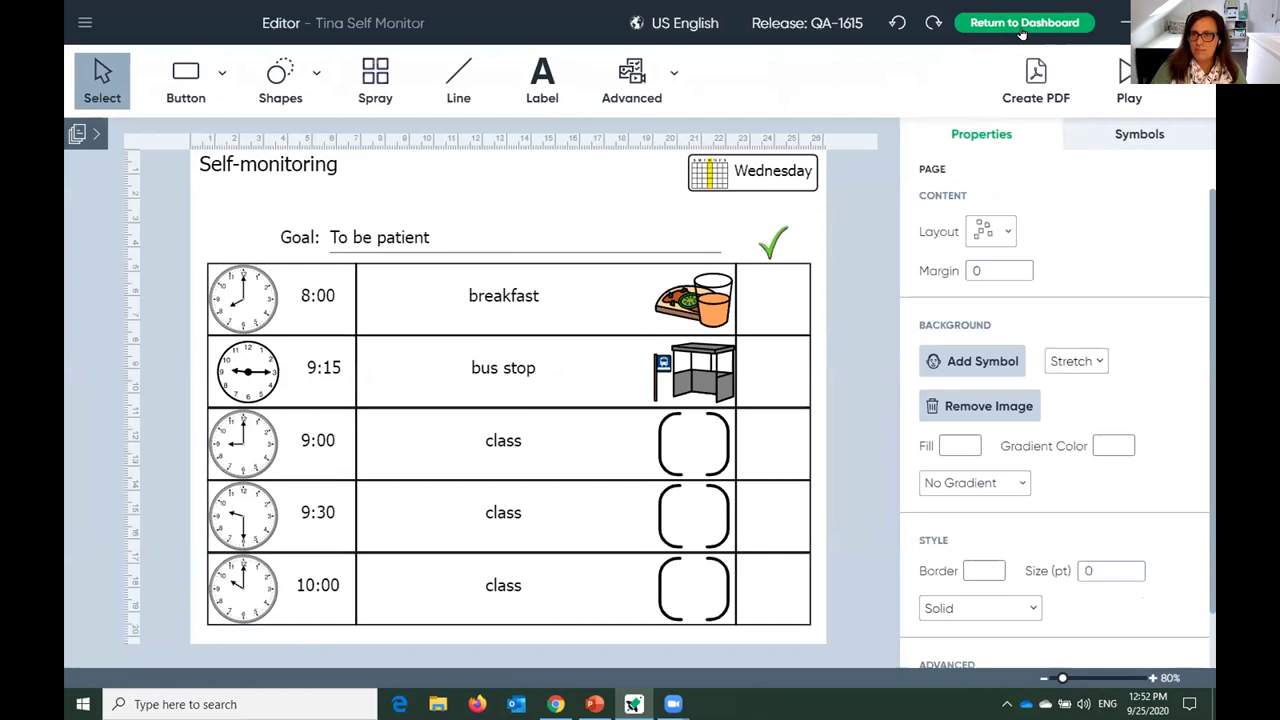
# Return to the dashboard and open the recent Life Cycle activity for editing.
pyautogui.click(1022, 22)
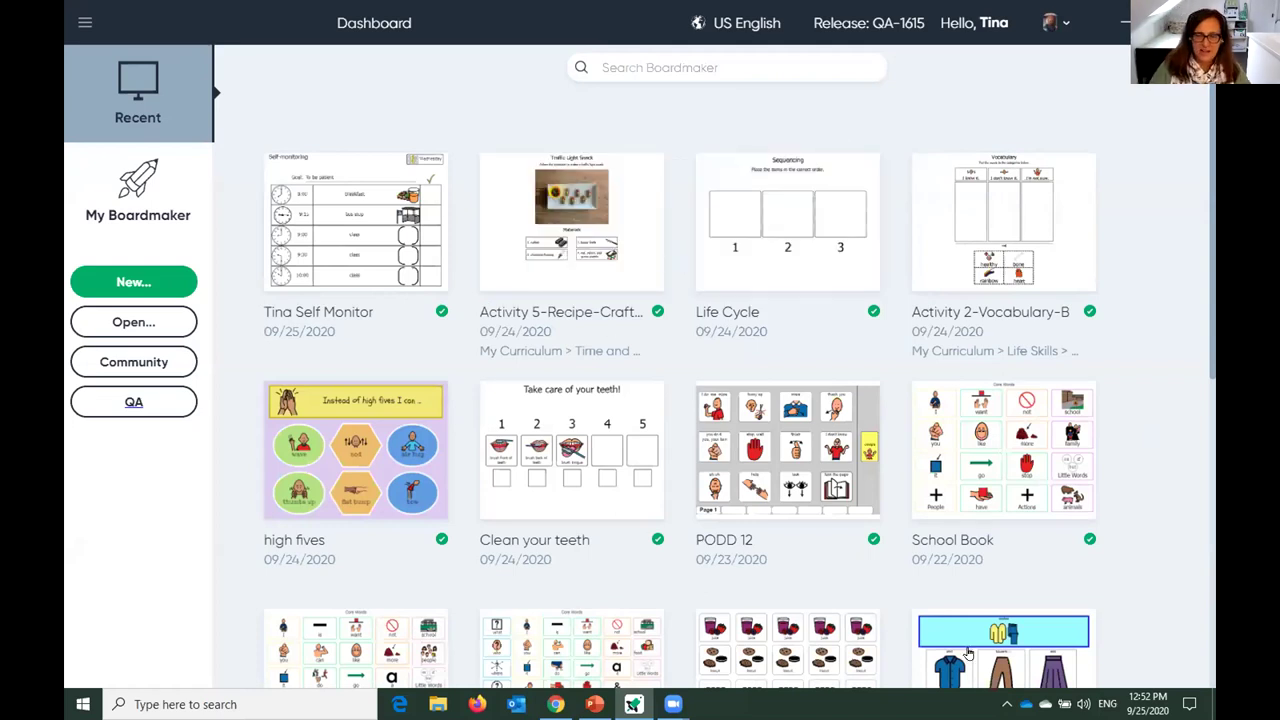
pyautogui.moveTo(969, 679)
pyautogui.moveTo(737, 214)
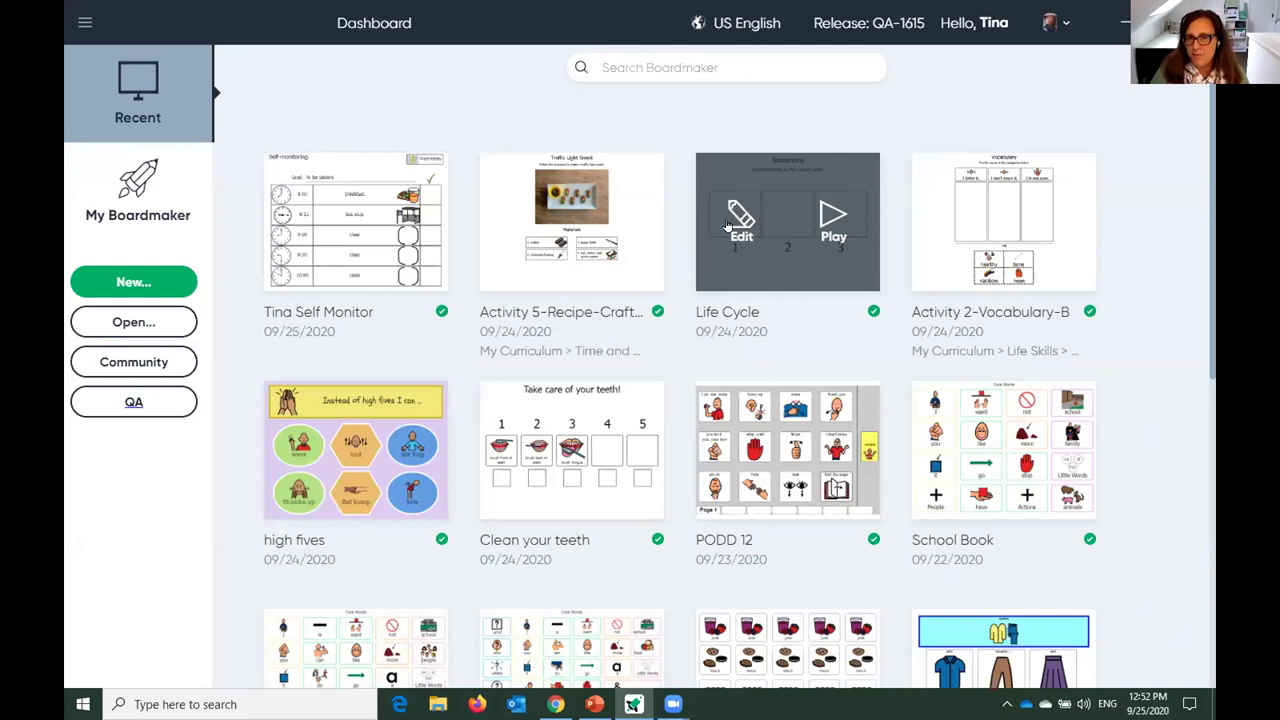
pyautogui.click(737, 214)
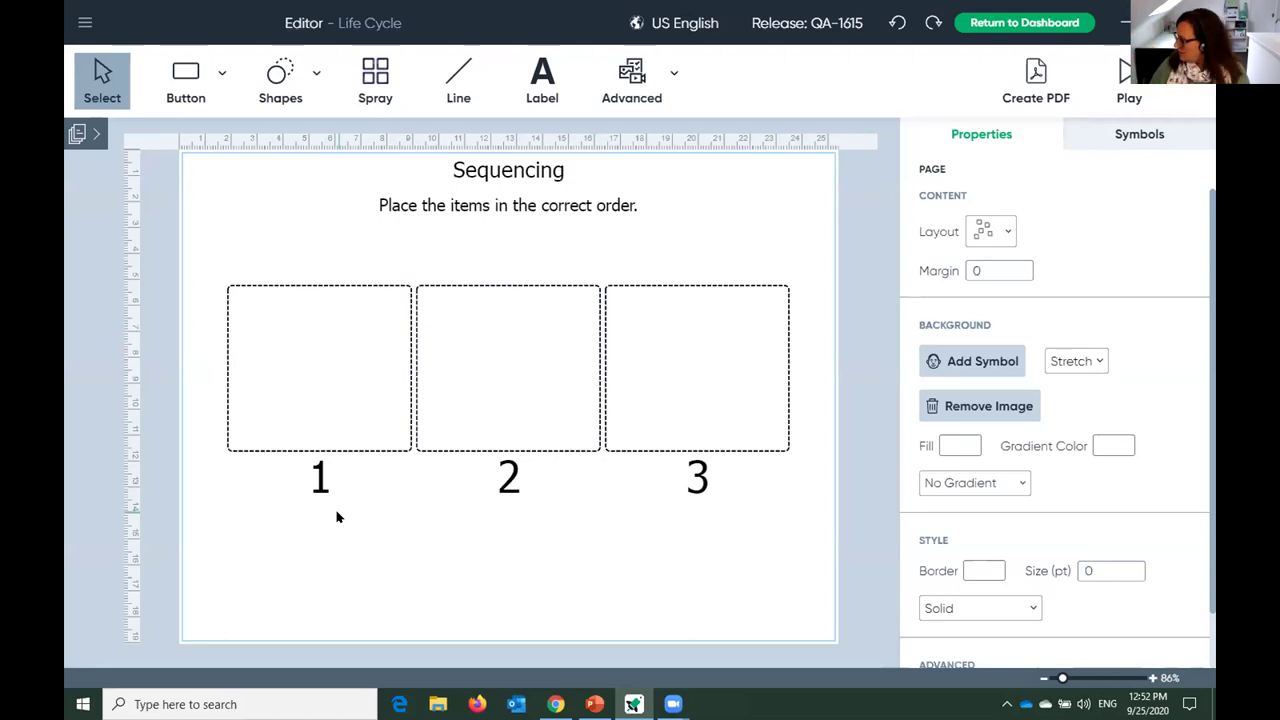
# Show the activity's page list and change the heading on the sequencing page to "Life Cycle".
pyautogui.click(95, 135)
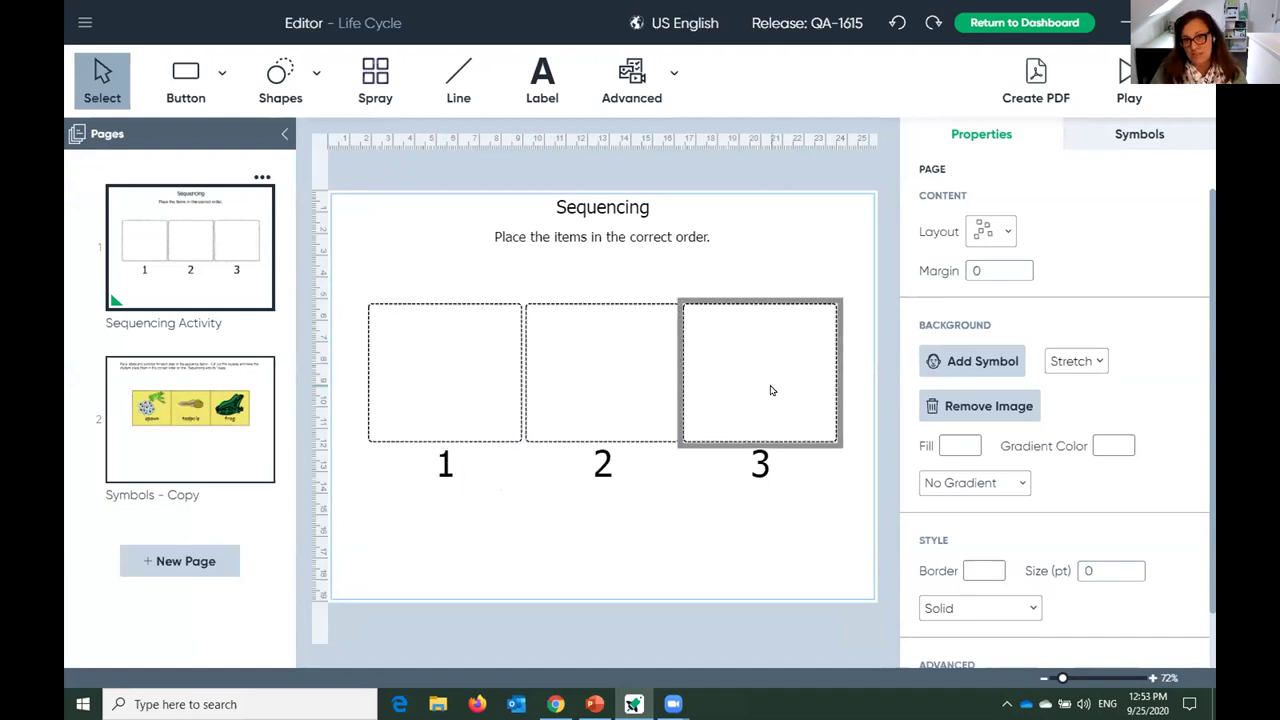
pyautogui.click(592, 214)
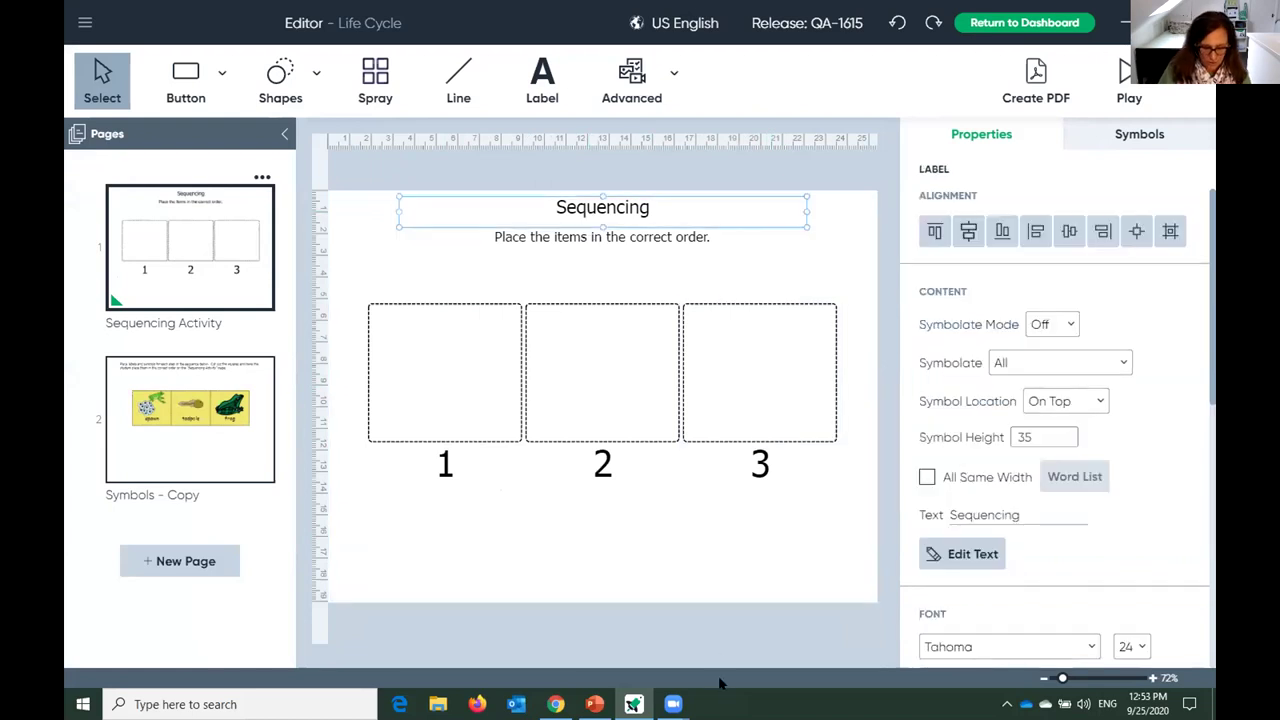
pyautogui.write('Lui')
pyautogui.press('BackSpace')
pyautogui.press('BackSpace')
pyautogui.write('ife Cycle')
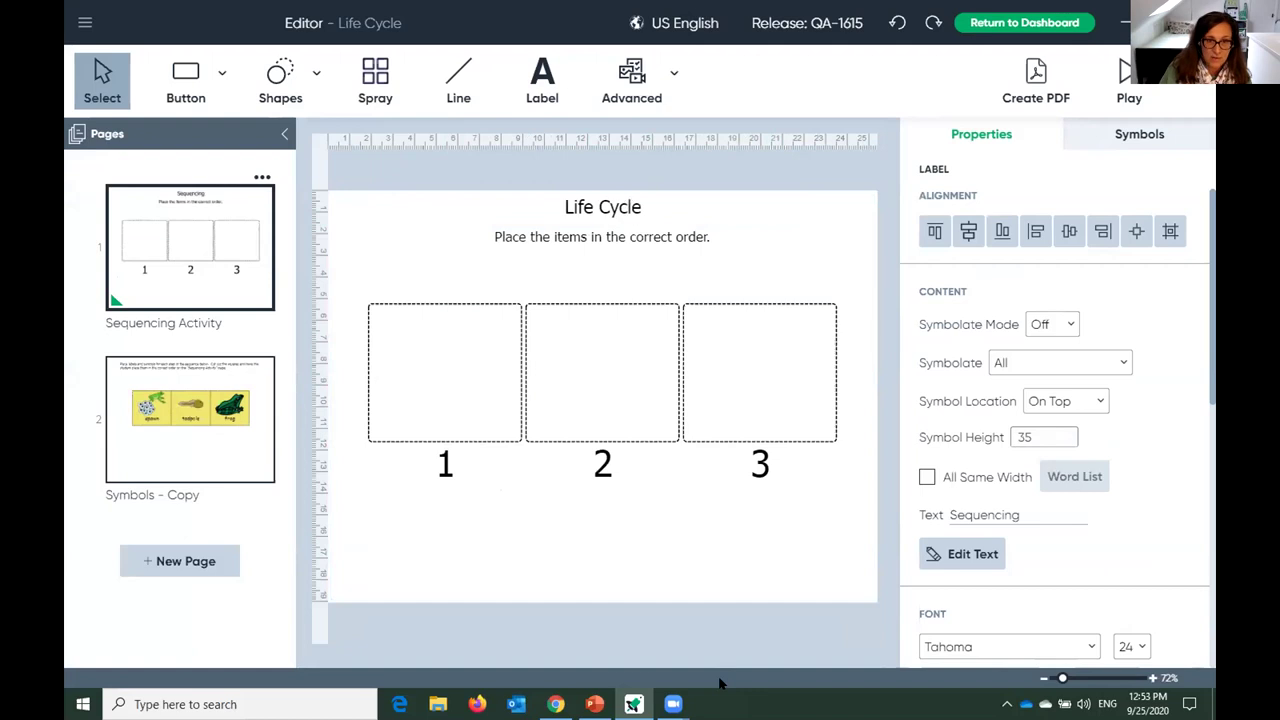
# Duplicate the page holding the spawn, tadpole and frog symbols and open the new copy.
pyautogui.click(150, 452)
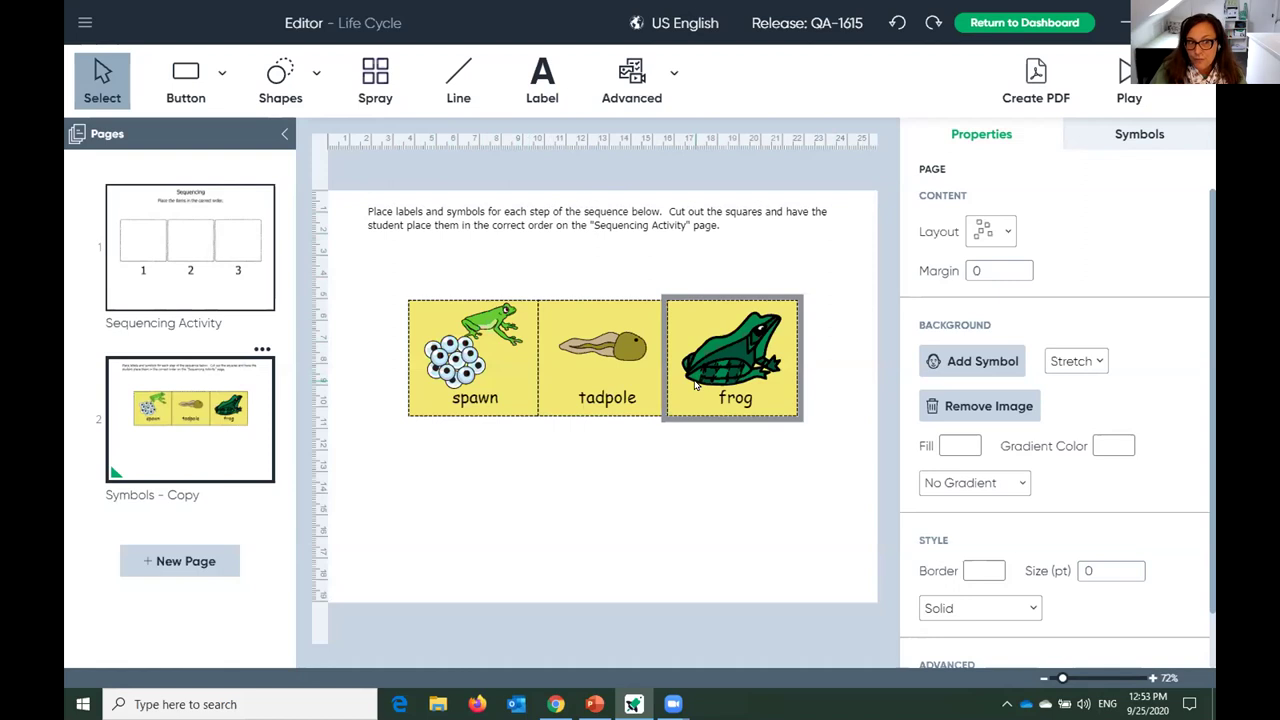
pyautogui.click(260, 352)
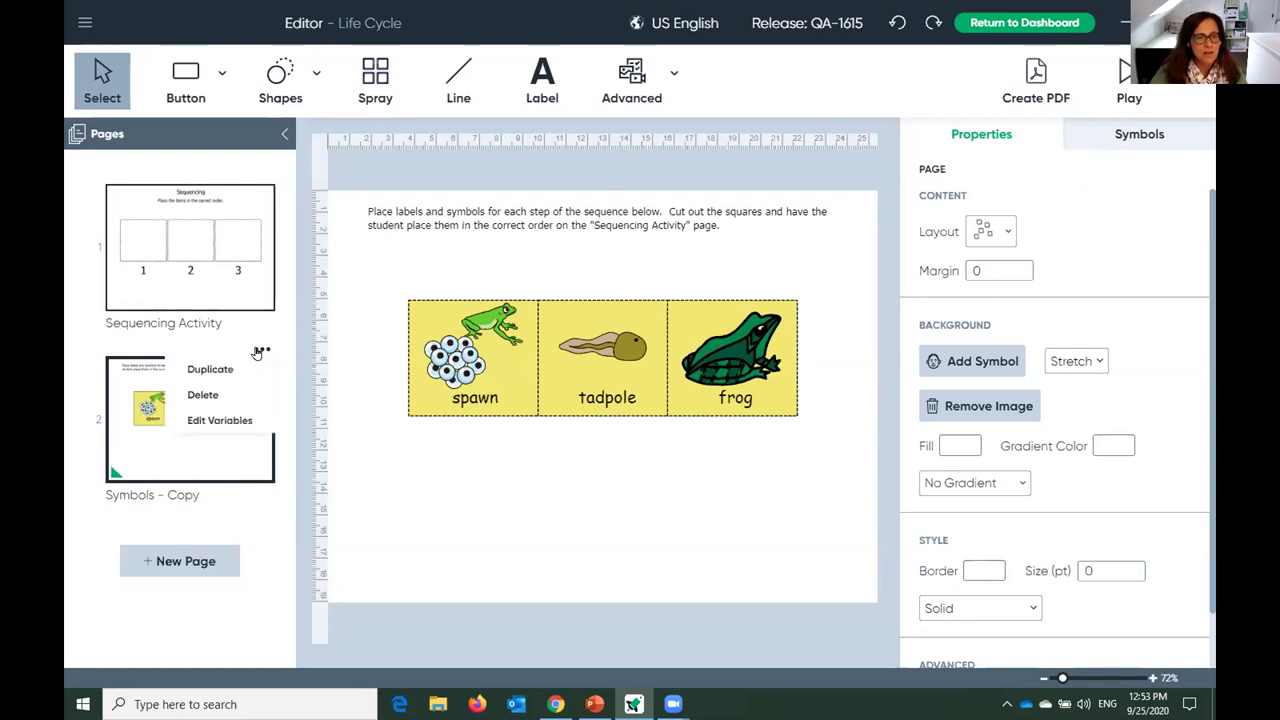
pyautogui.click(194, 371)
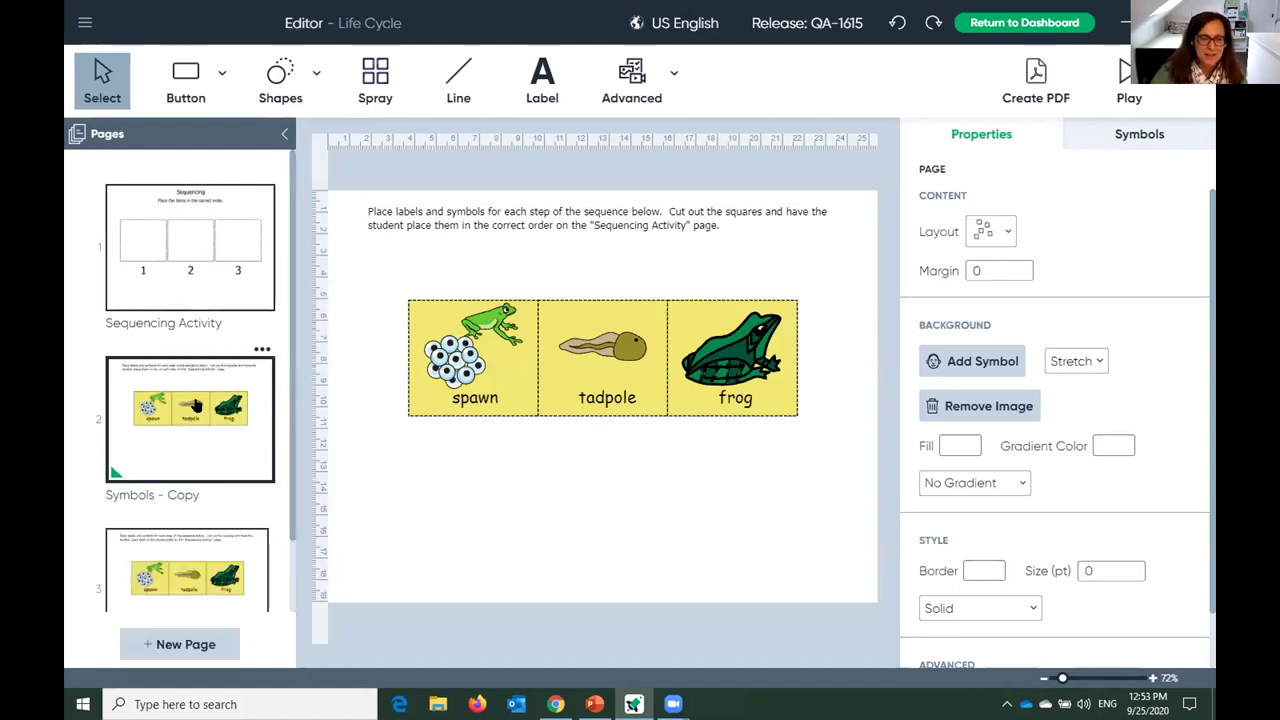
pyautogui.scroll(-1, 288, 494)
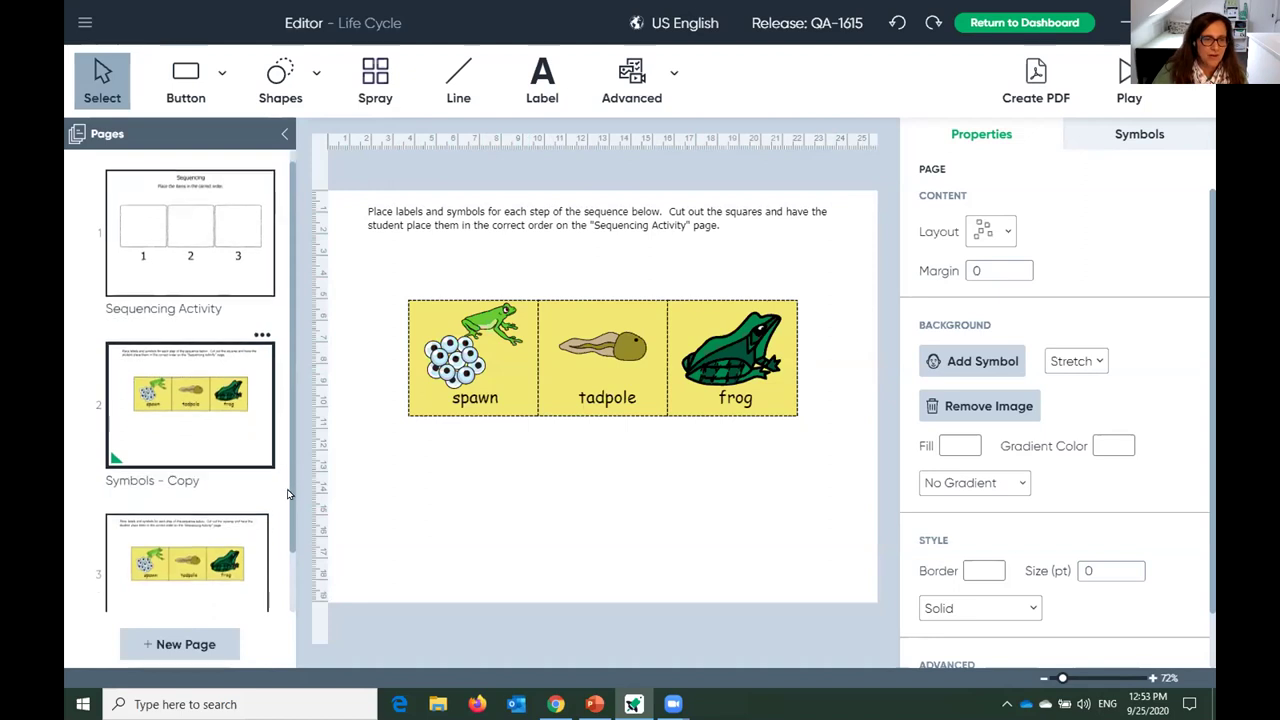
pyautogui.scroll(-3, 288, 494)
pyautogui.moveTo(258, 441)
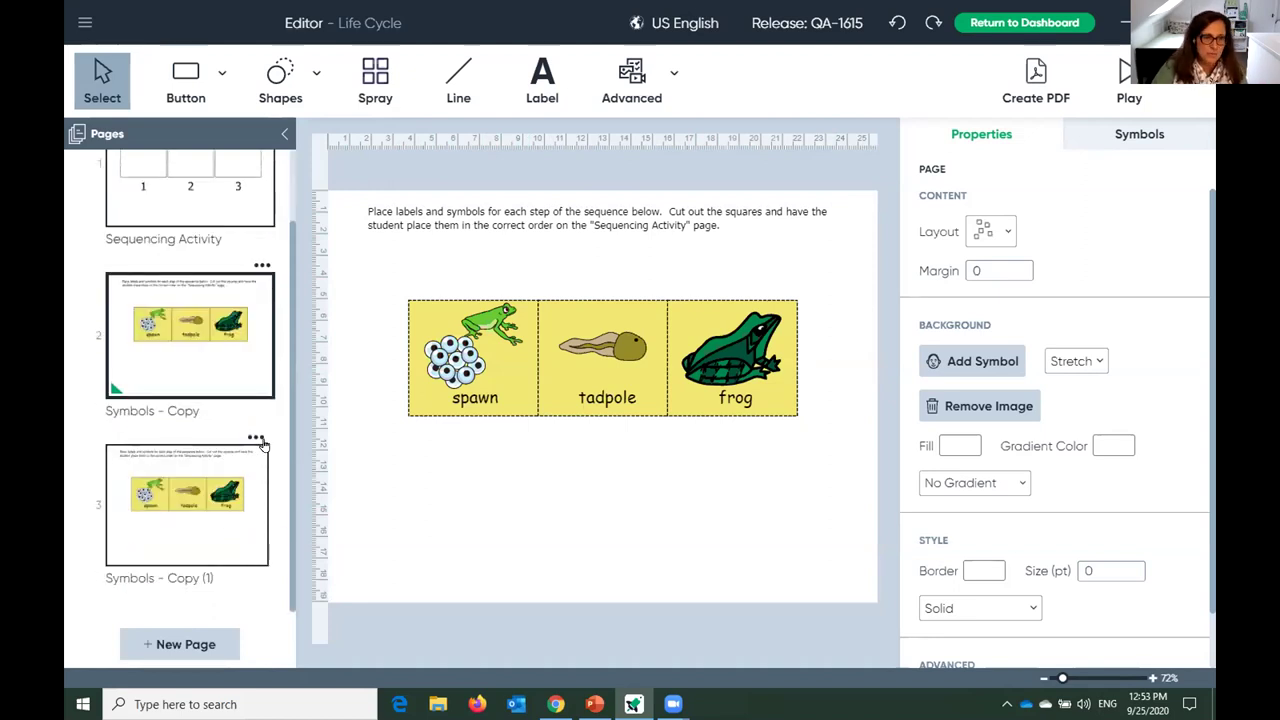
pyautogui.click(204, 521)
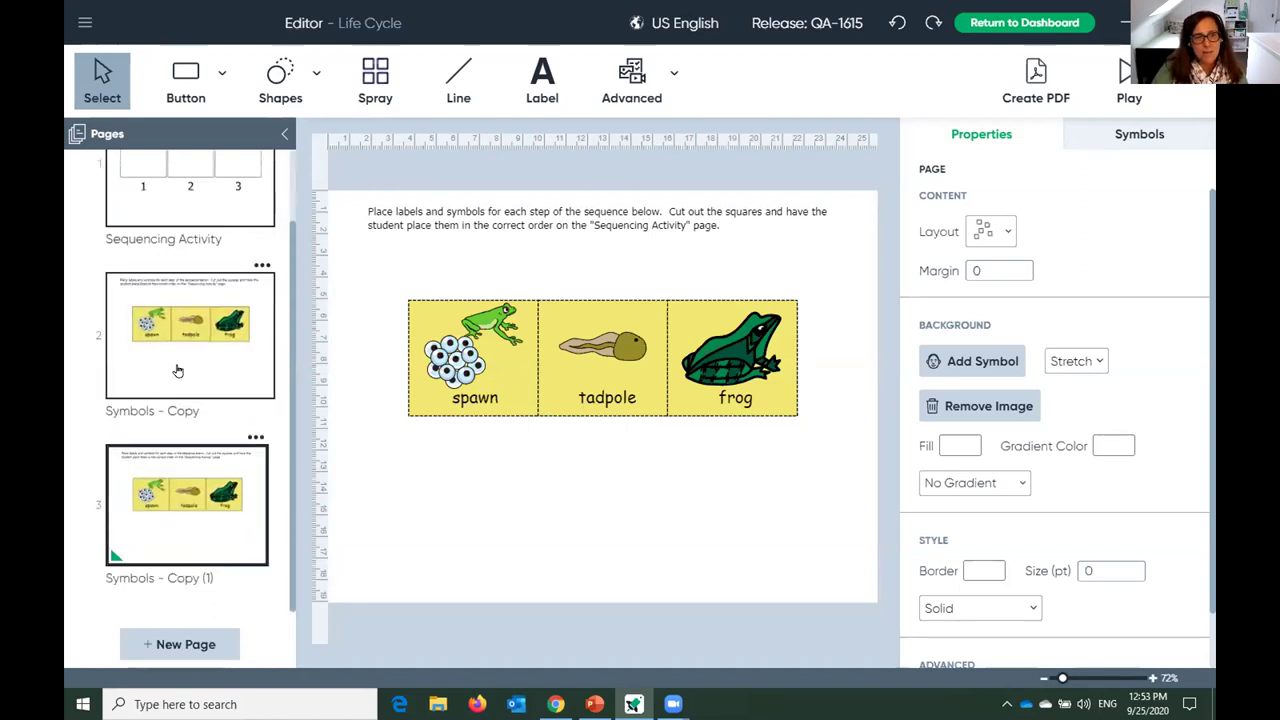
pyautogui.click(182, 364)
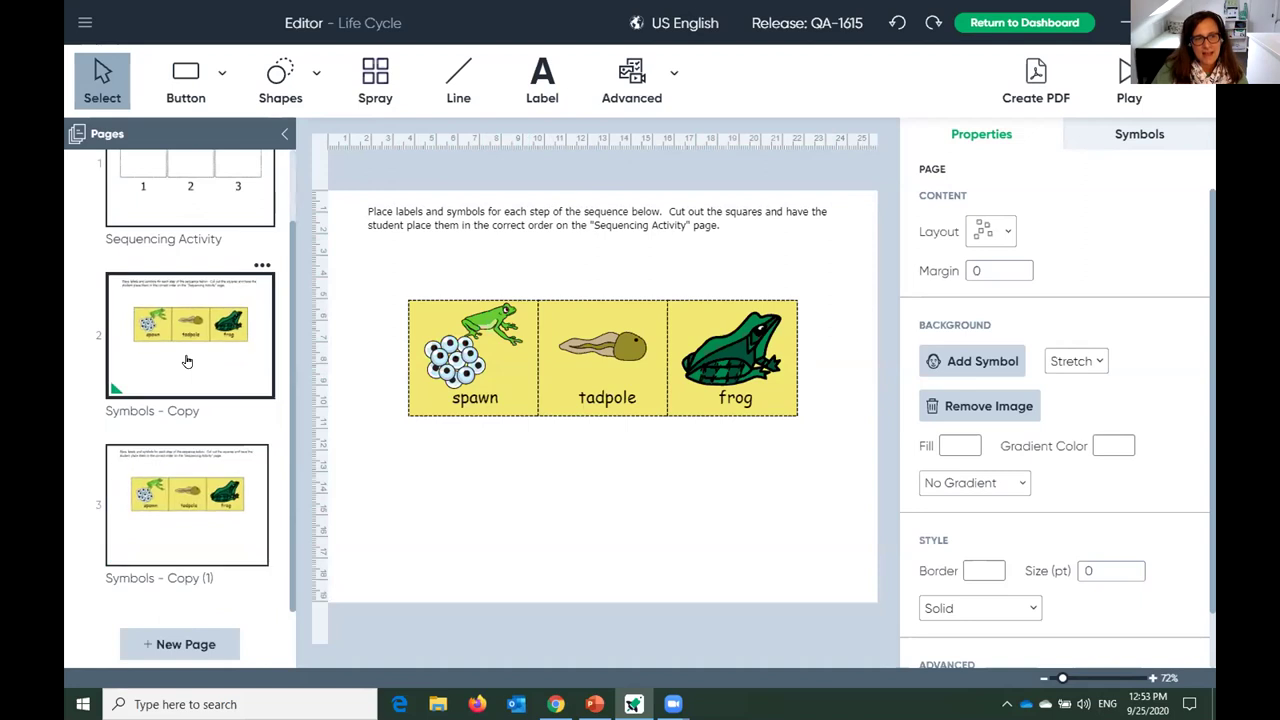
pyautogui.click(184, 513)
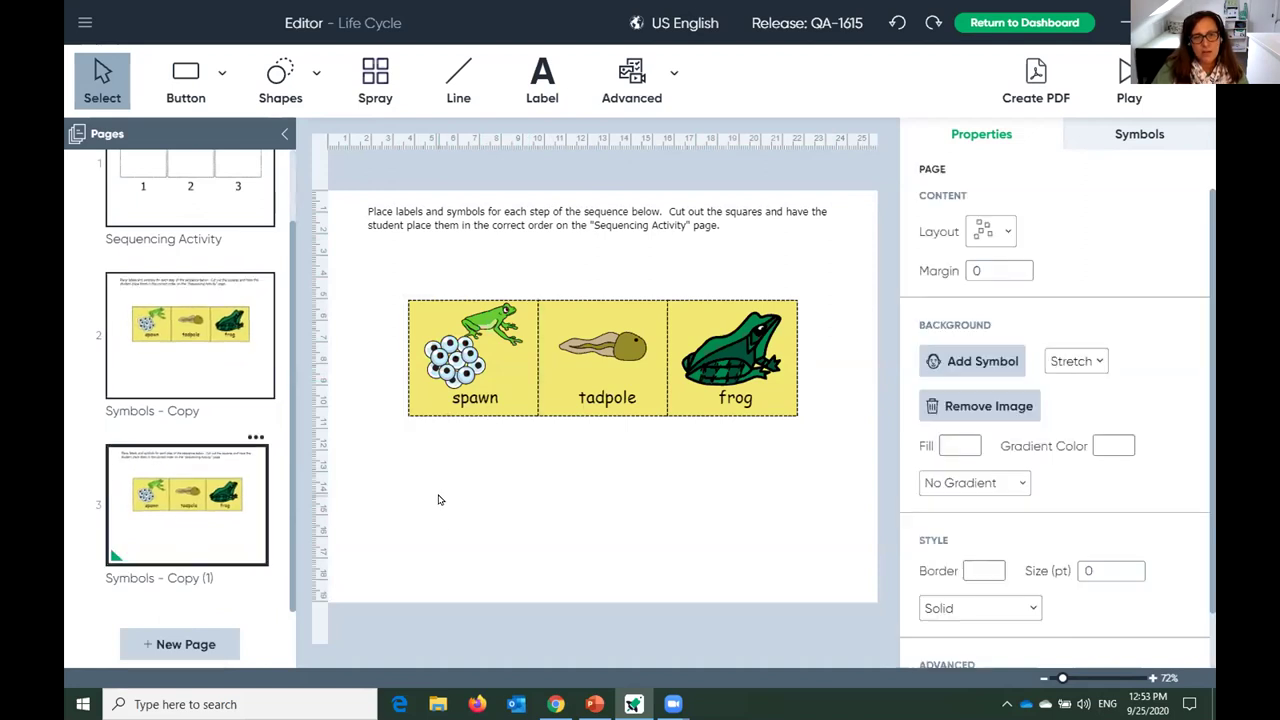
# Clear the contents of all three yellow buttons on the duplicated page.
pyautogui.click(758, 356)
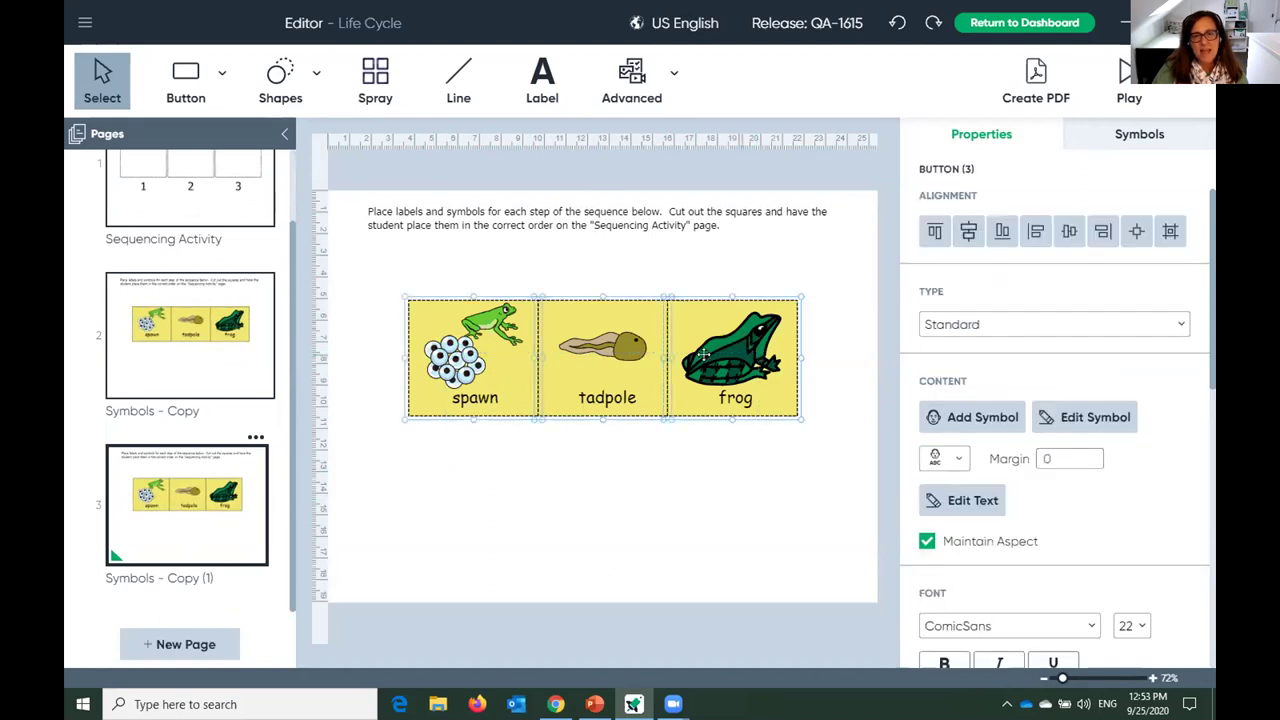
pyautogui.rightClick(565, 360)
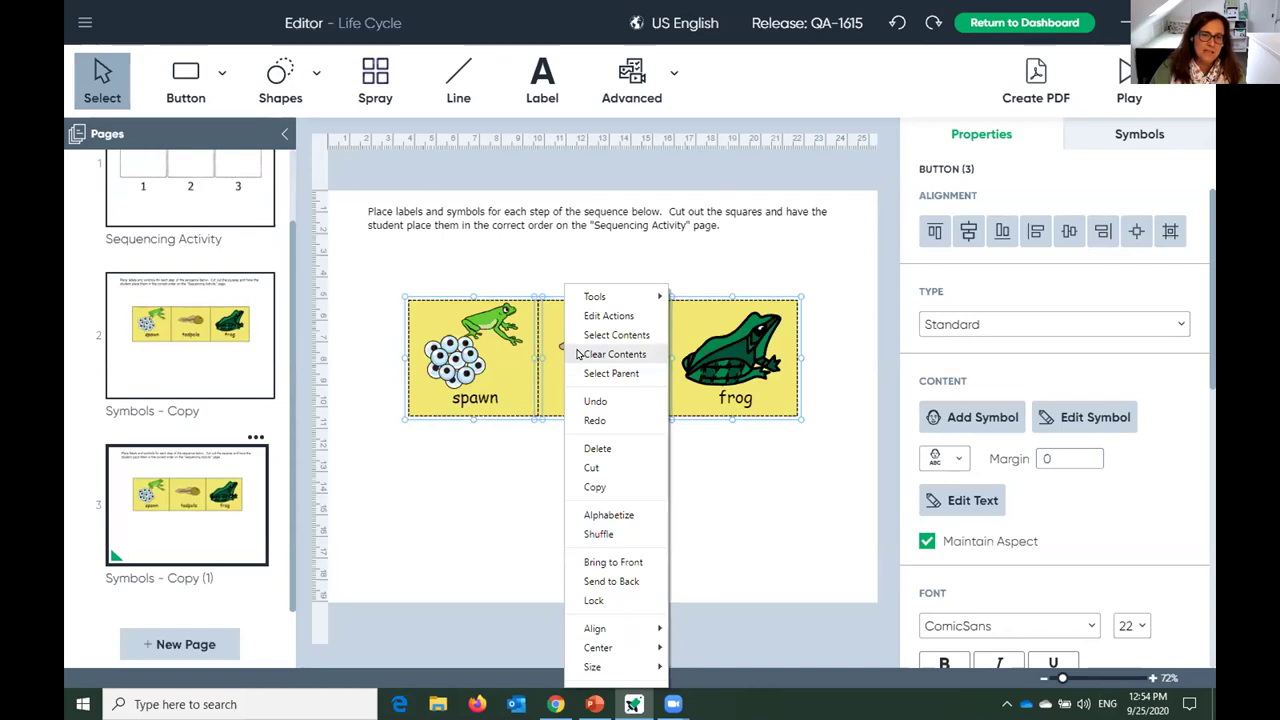
pyautogui.click(578, 354)
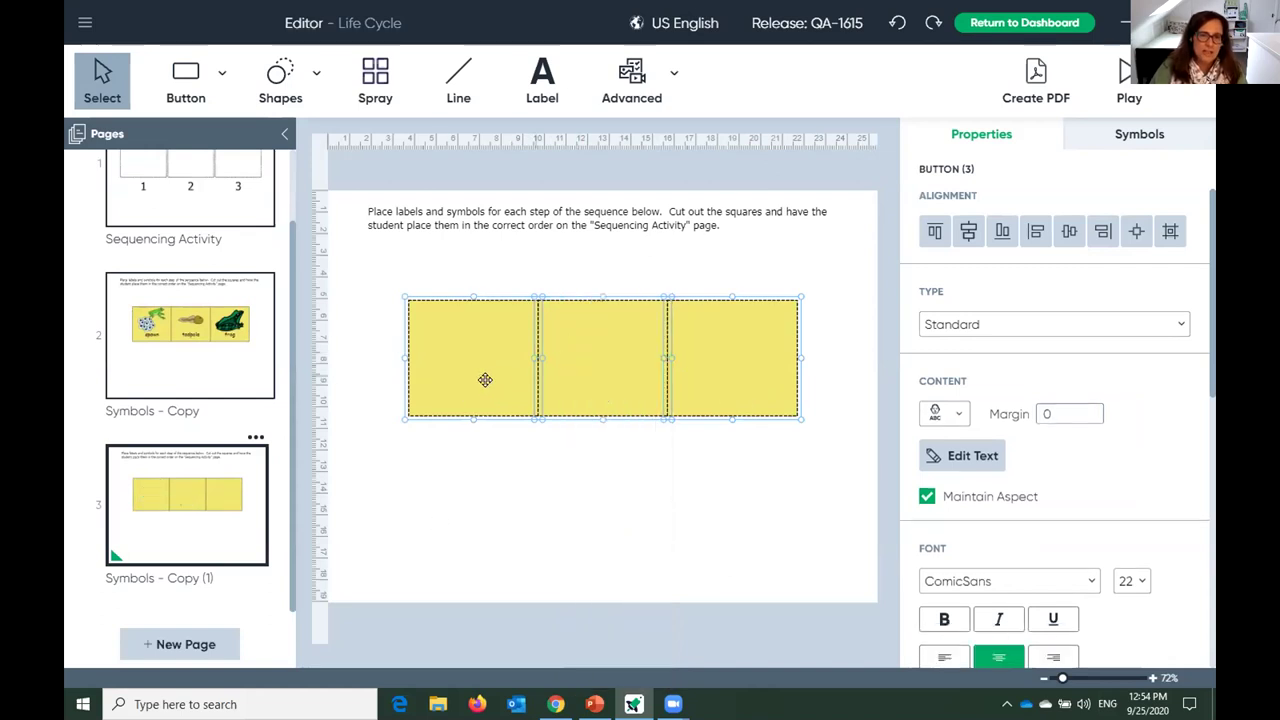
# Label the first button "catrepillar", correct the symbol search to "caterpillar", and add the dark green caterpillar symbol.
pyautogui.click(455, 470)
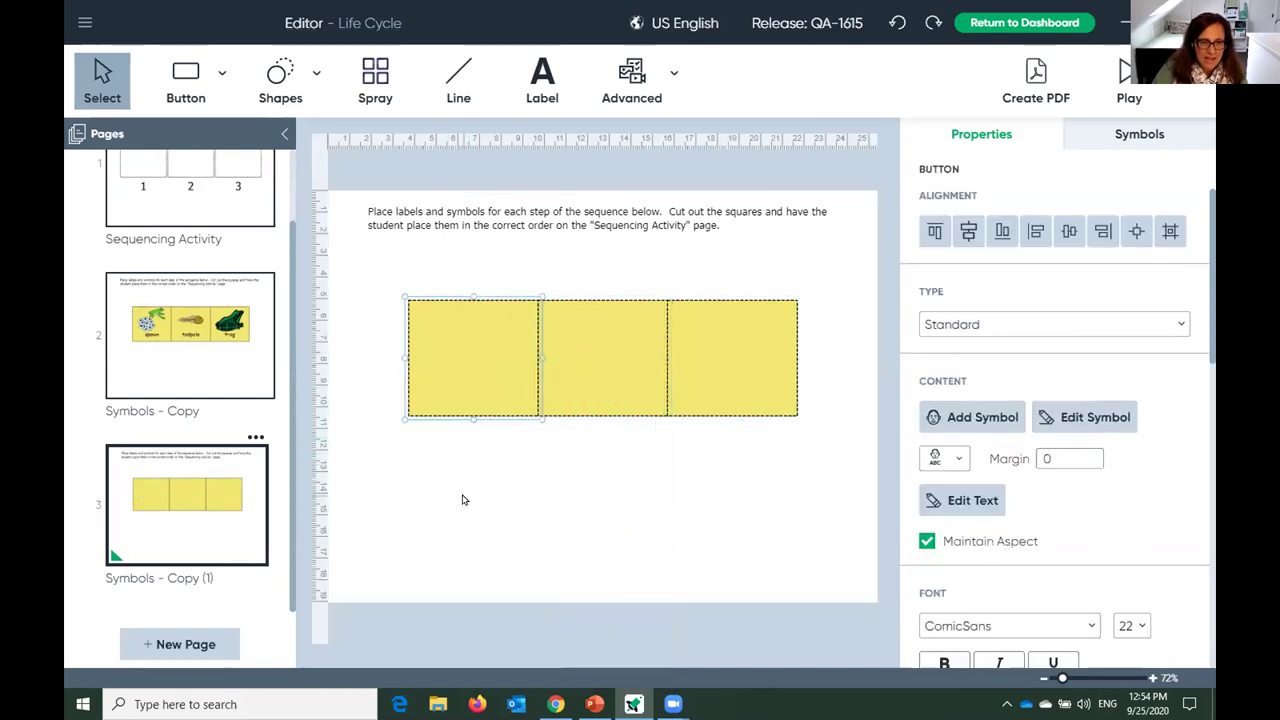
pyautogui.write('catrepillar')
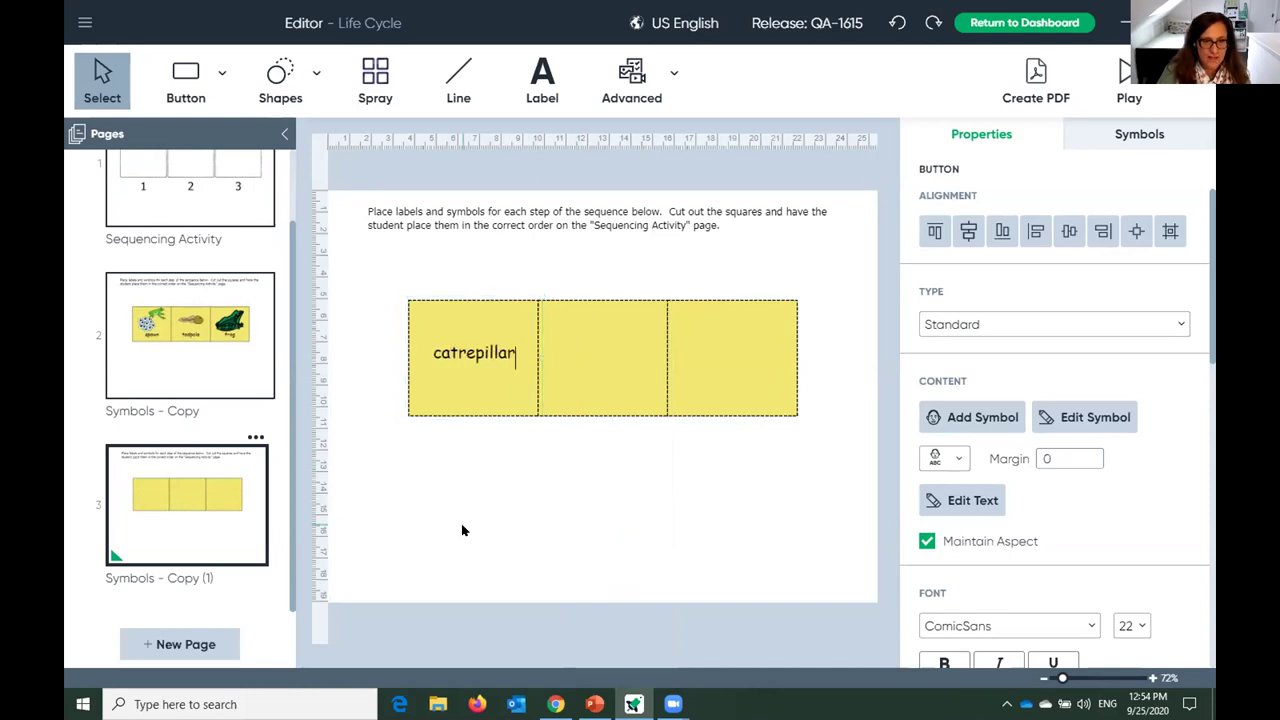
pyautogui.press('Return')
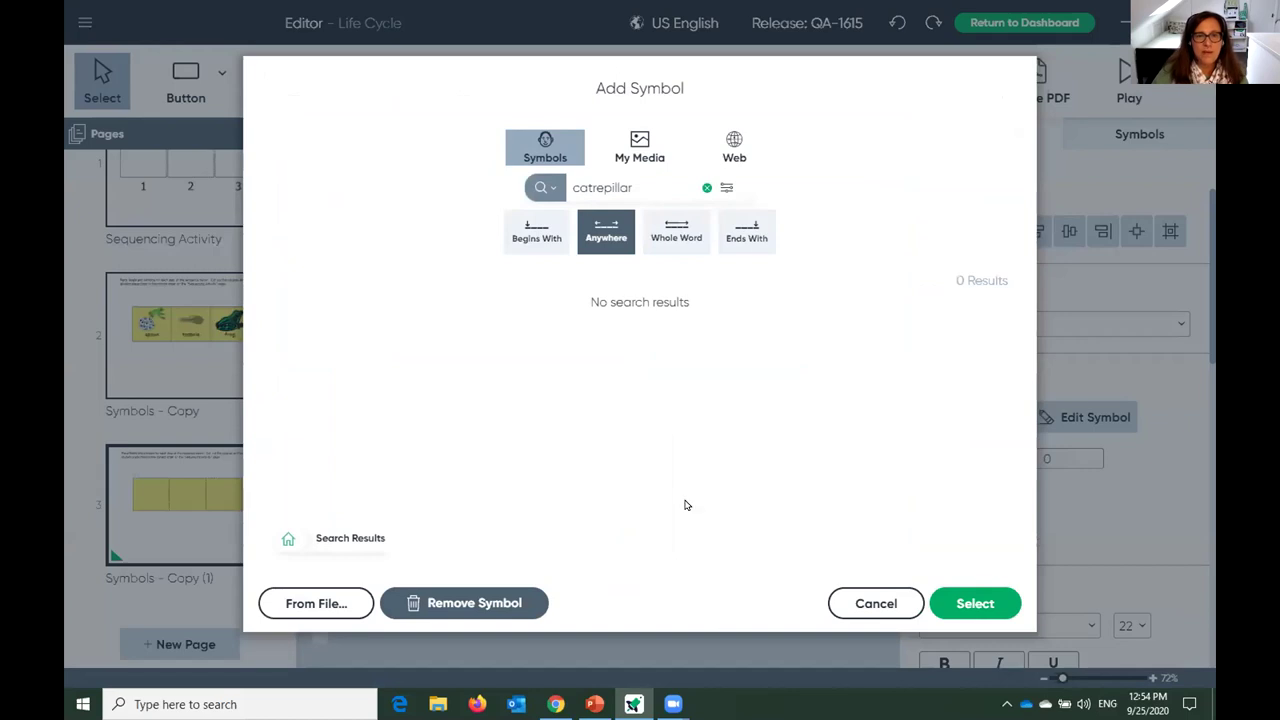
pyautogui.click(600, 187)
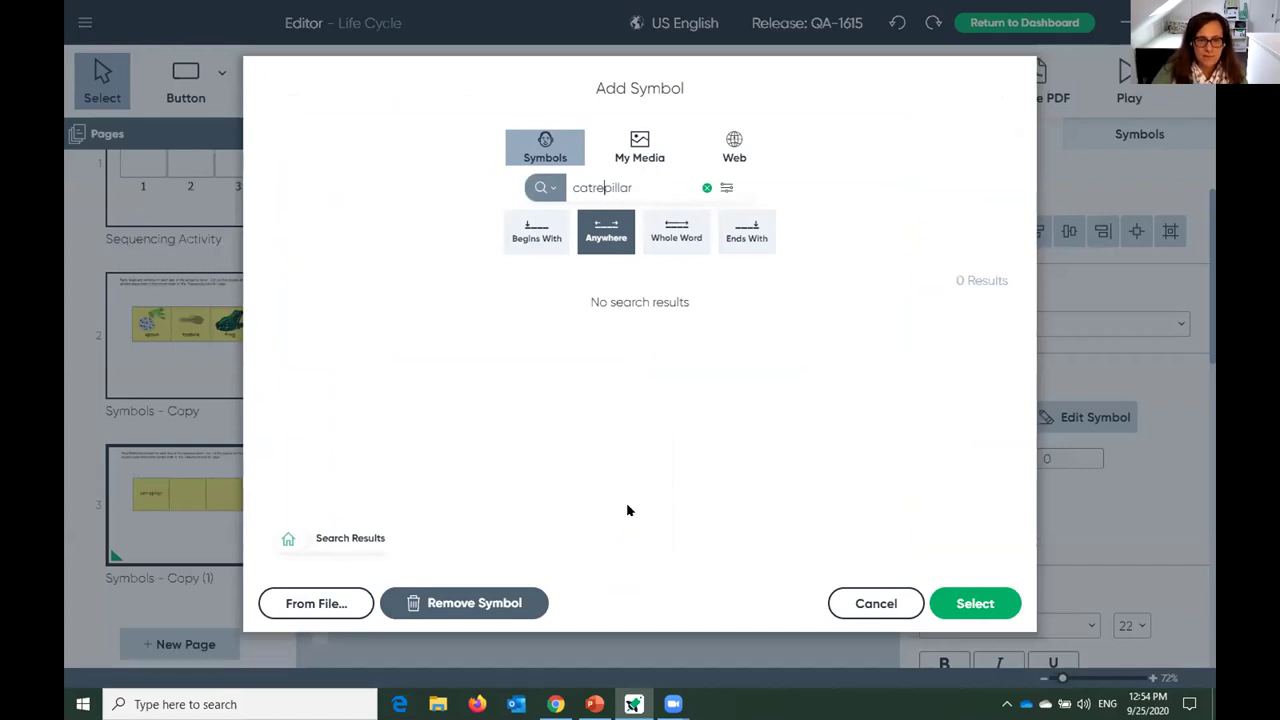
pyautogui.press('BackSpace')
pyautogui.press('BackSpace')
pyautogui.write('er')
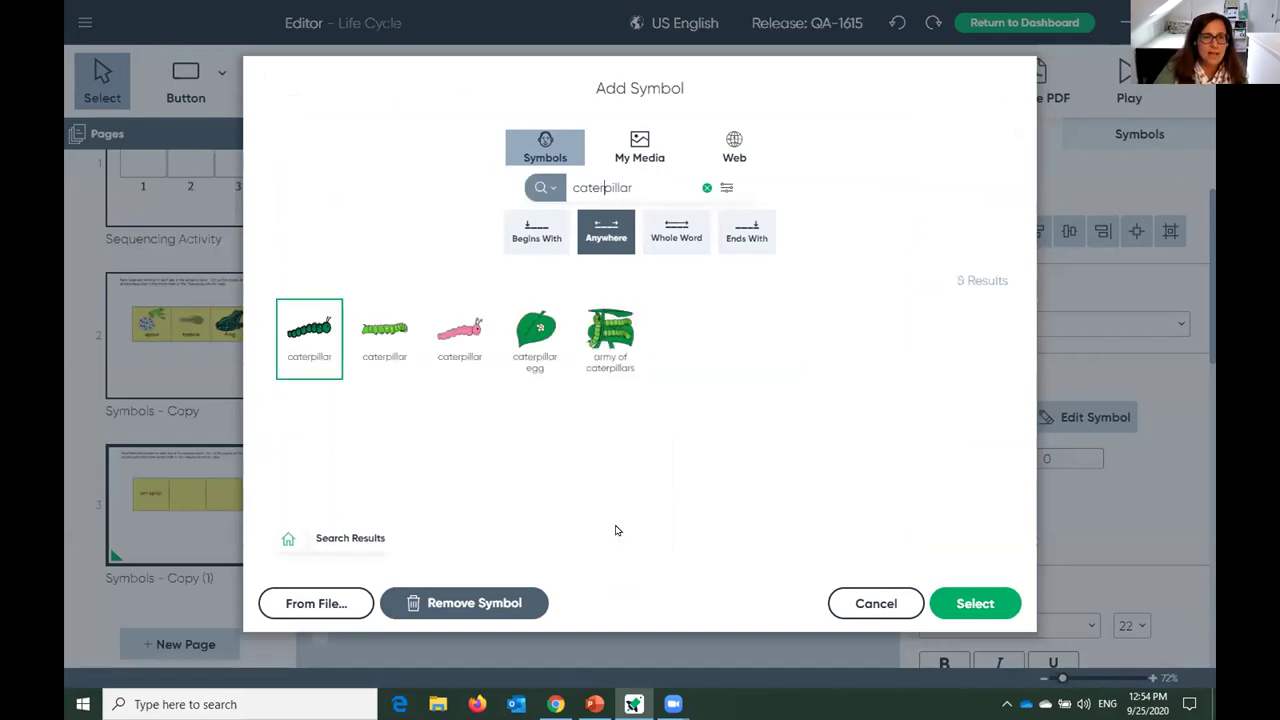
pyautogui.click(980, 606)
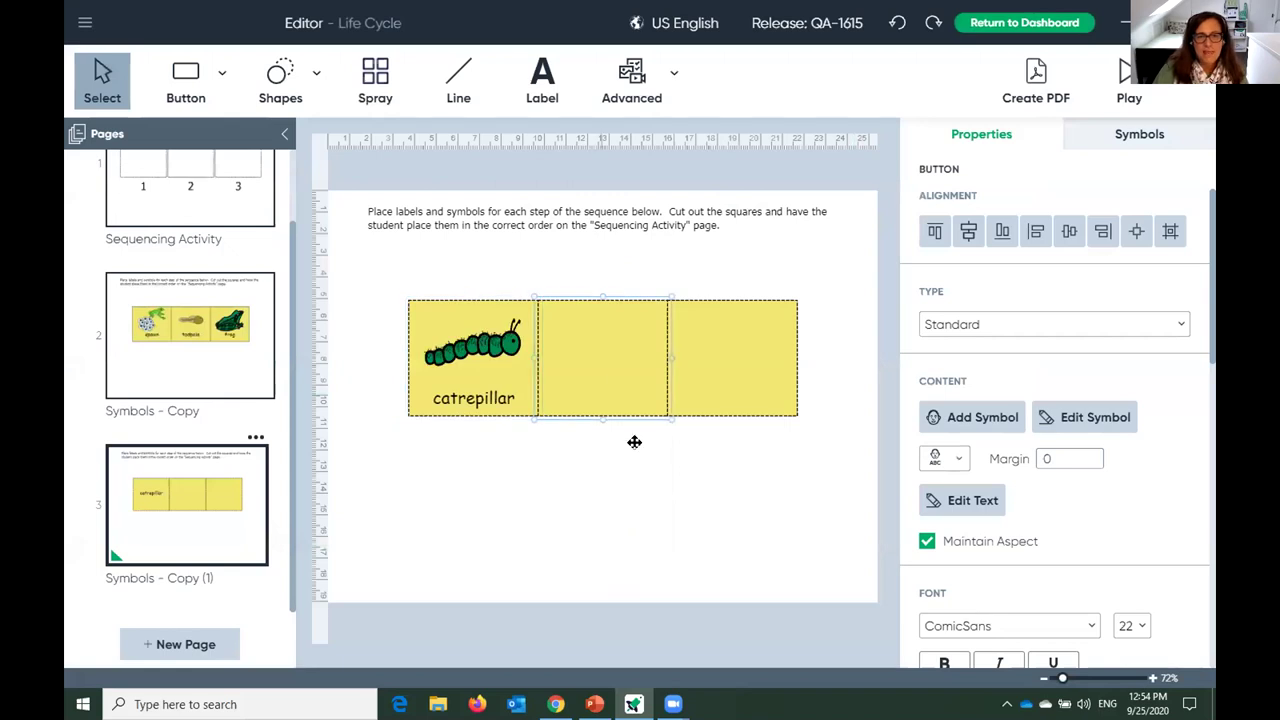
# Label the middle button "cocoon" and add the symbol of an orange cocoon on a branch.
pyautogui.write('cocoon')
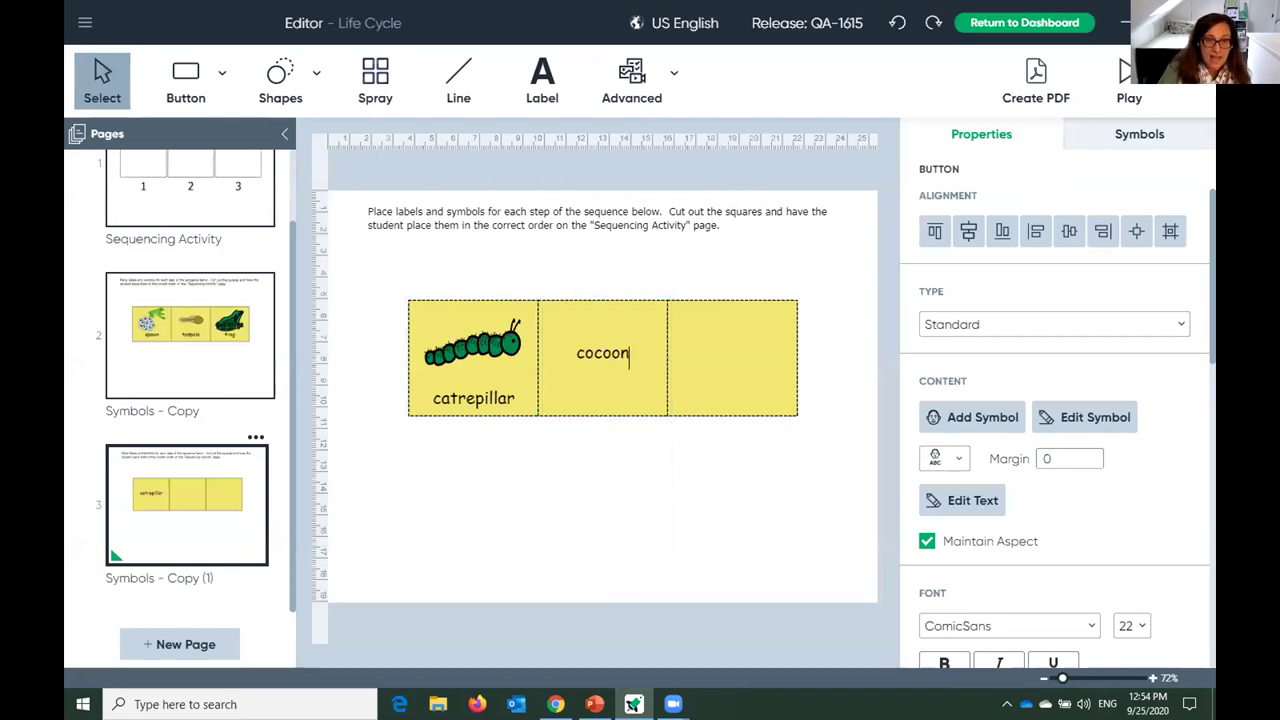
pyautogui.press('Return')
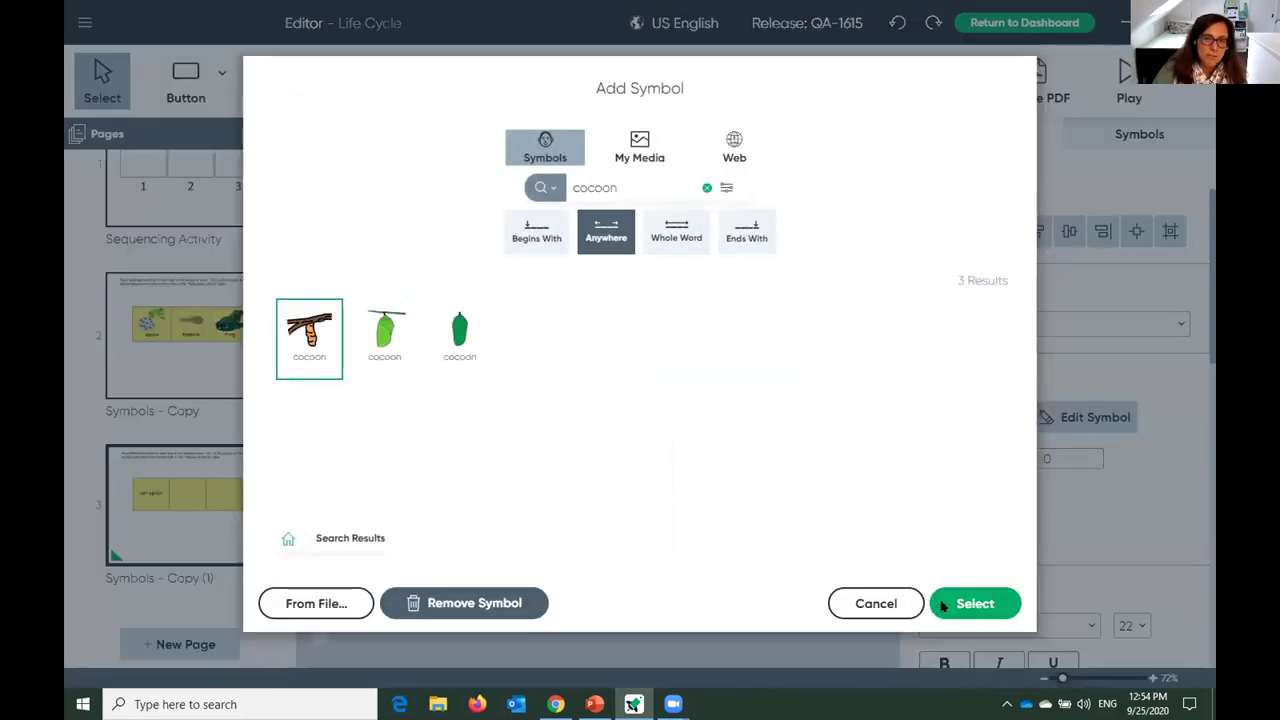
pyautogui.click(943, 605)
# Label the third button "butterfly" and add the red and yellow butterfly symbol.
pyautogui.click(710, 382)
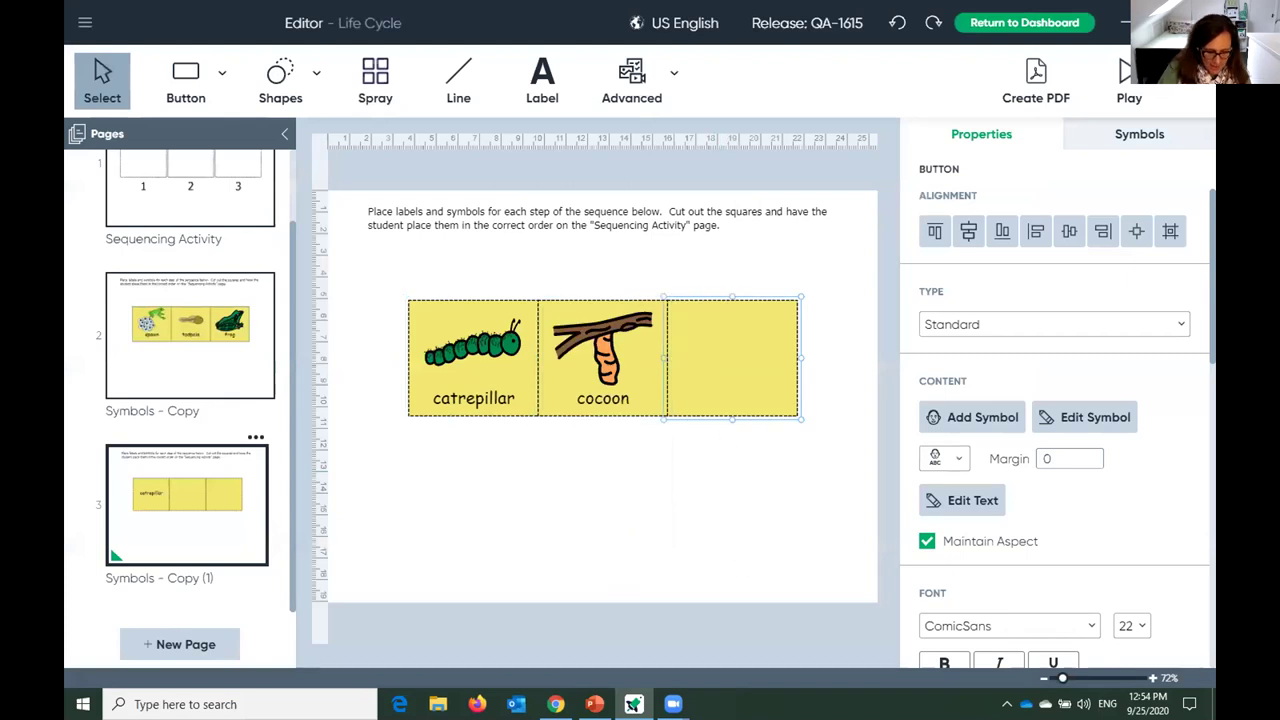
pyautogui.write('buter')
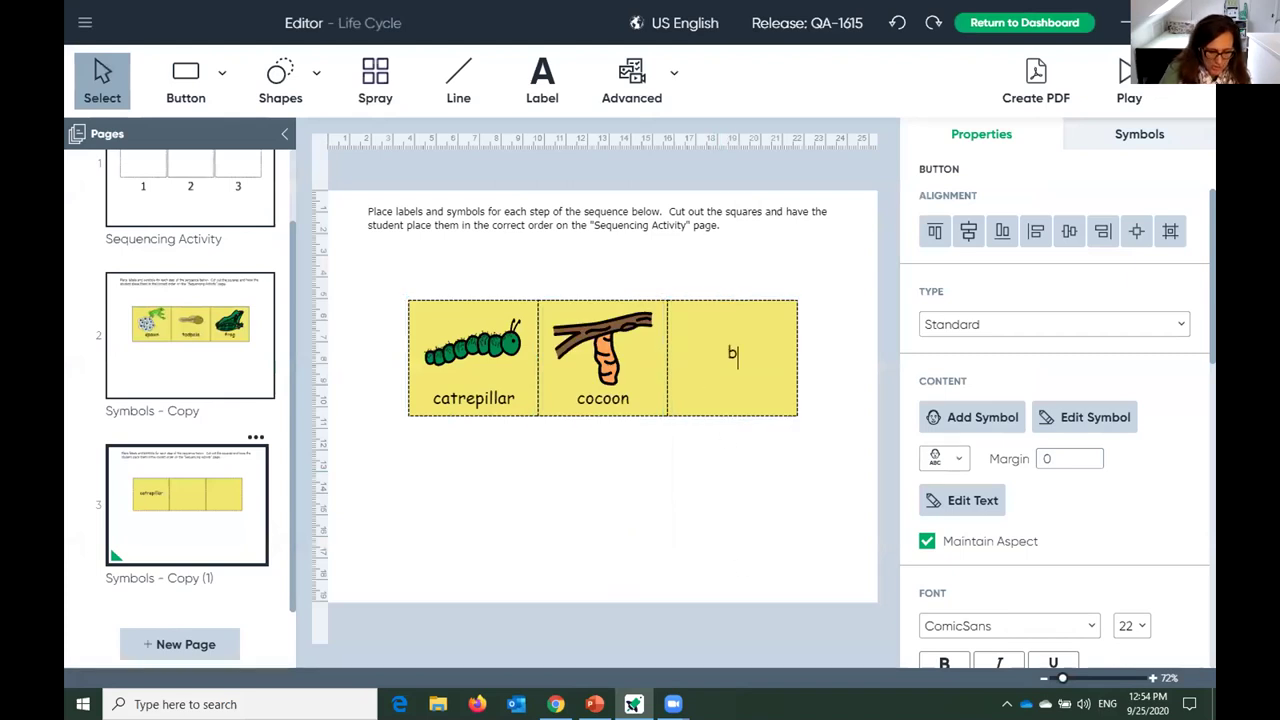
pyautogui.press('BackSpace')
pyautogui.press('BackSpace')
pyautogui.write('t')
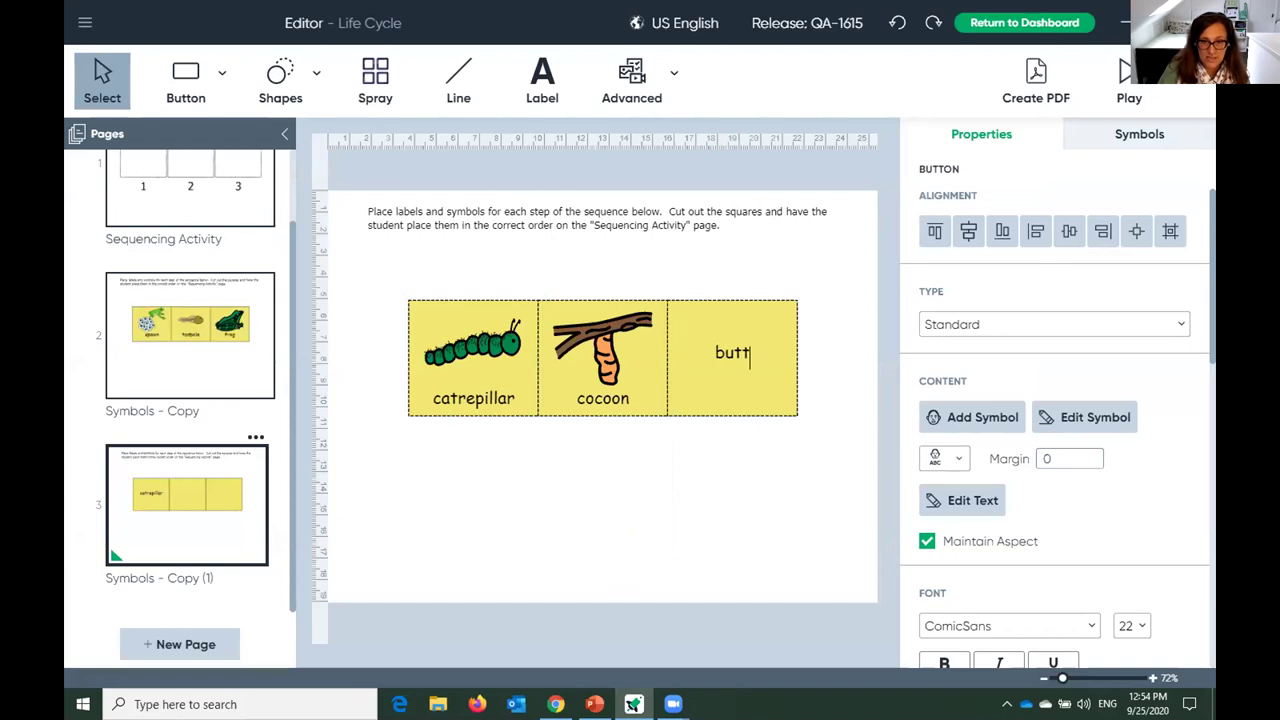
pyautogui.write('erfly')
pyautogui.press('Return')
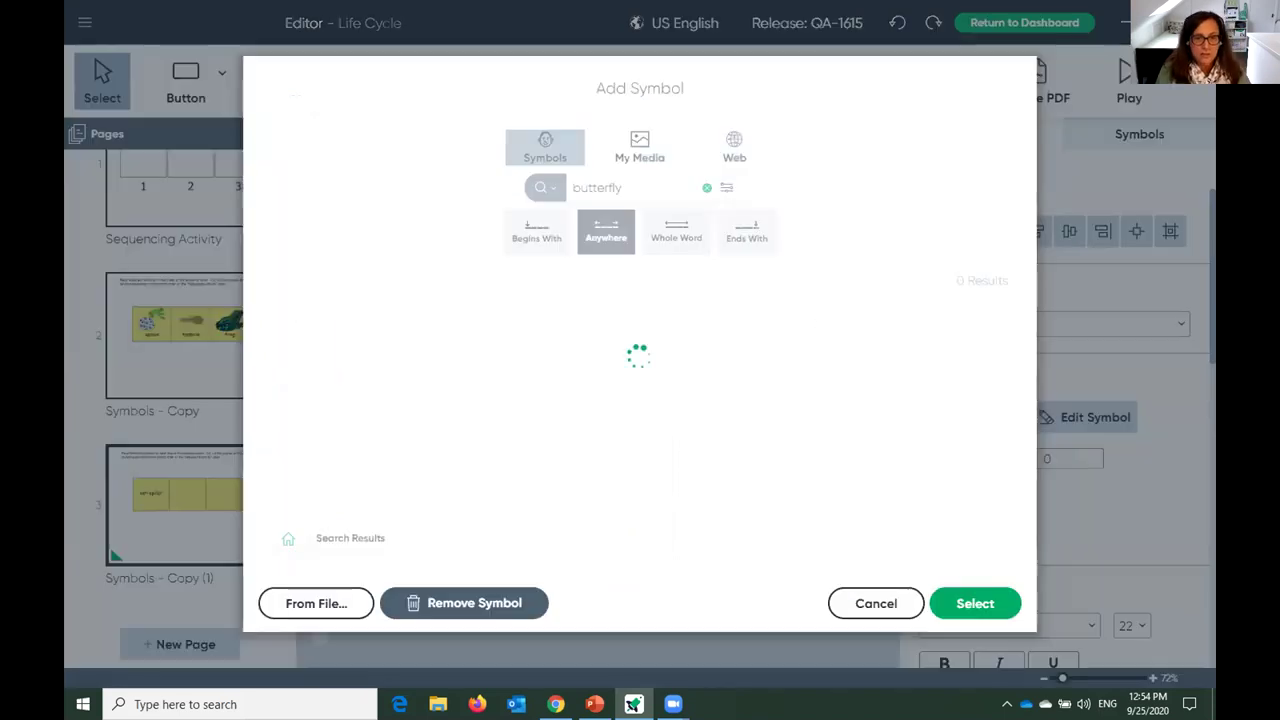
pyautogui.click(963, 603)
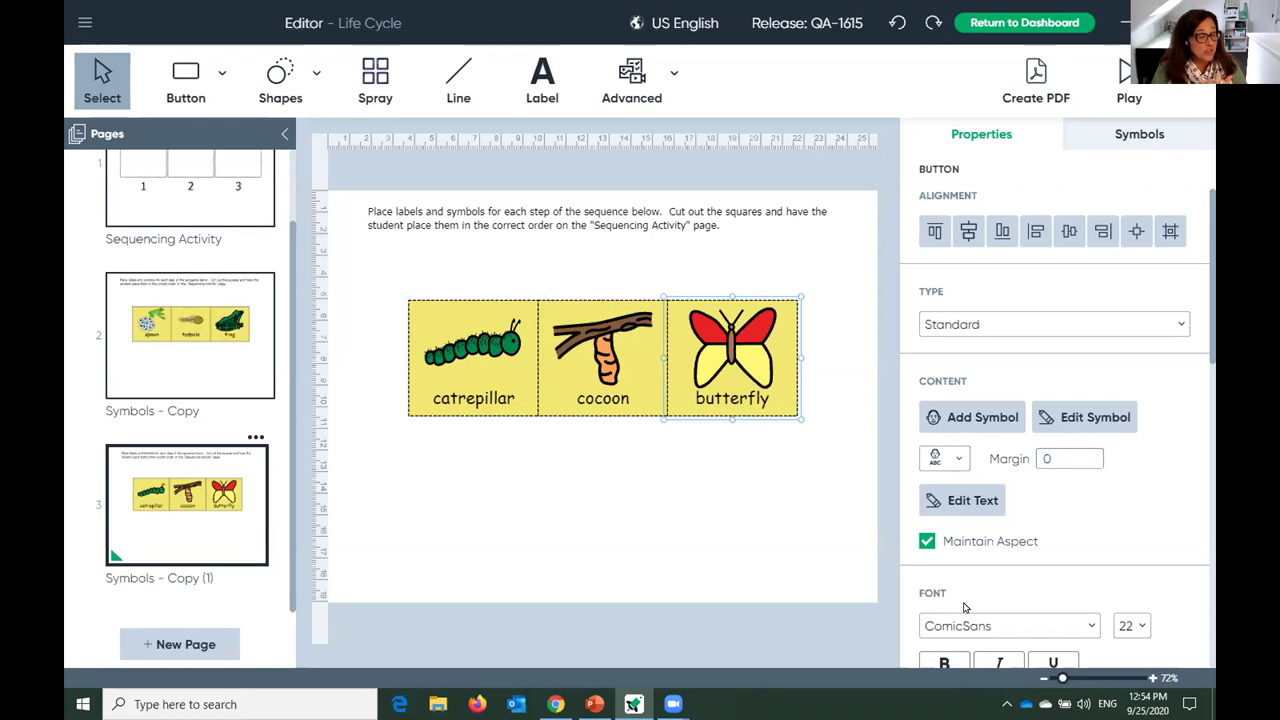
pyautogui.click(572, 546)
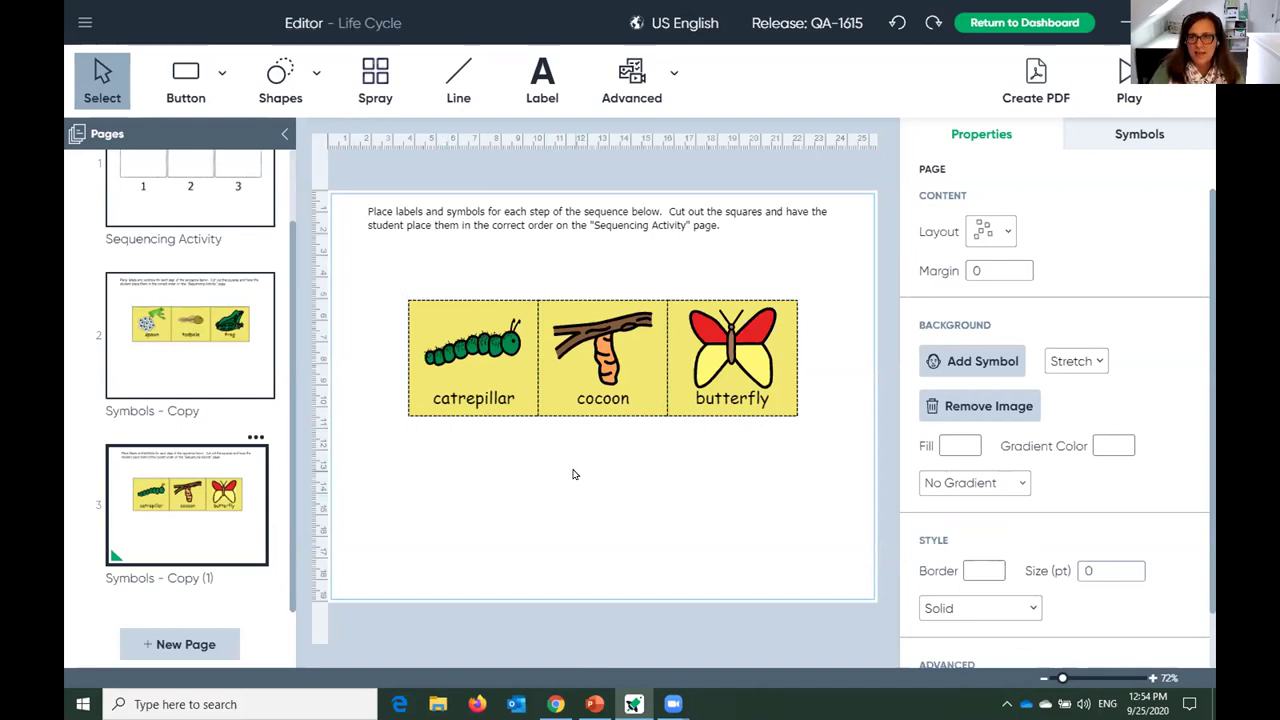
# Save the Life Cycle activity and return to the dashboard.
pyautogui.click(83, 24)
pyautogui.click(102, 200)
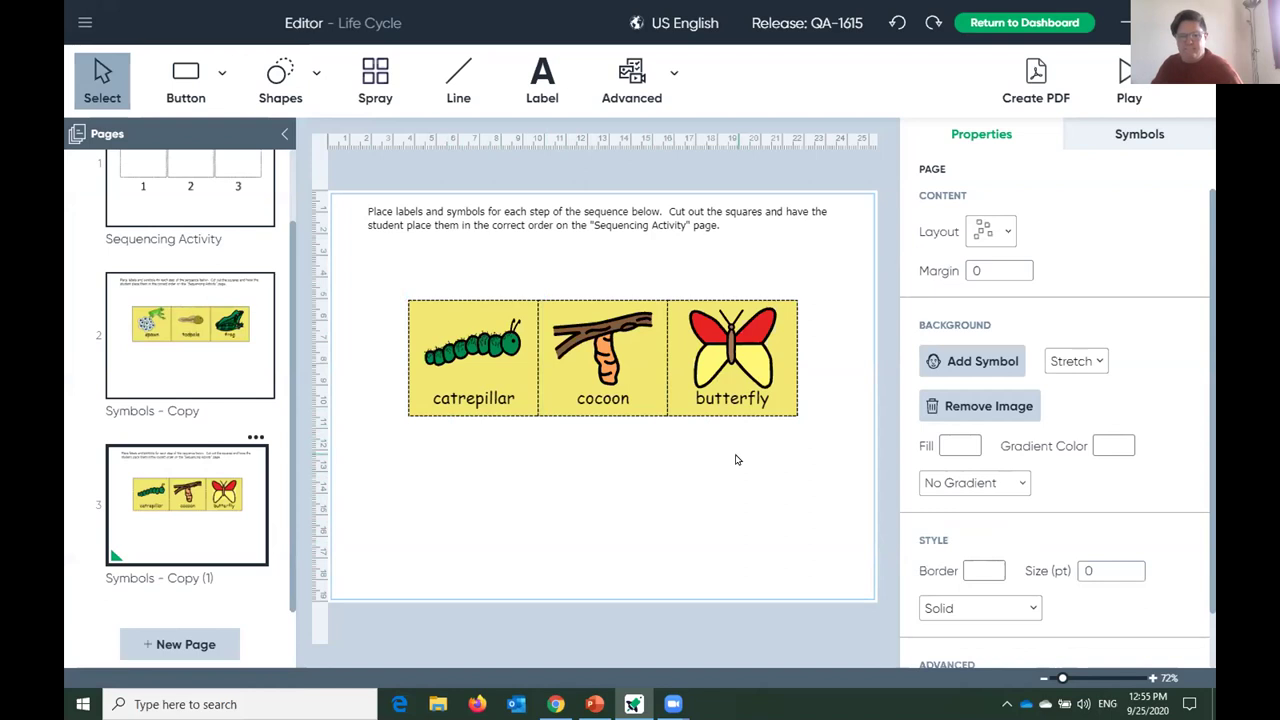
pyautogui.click(998, 24)
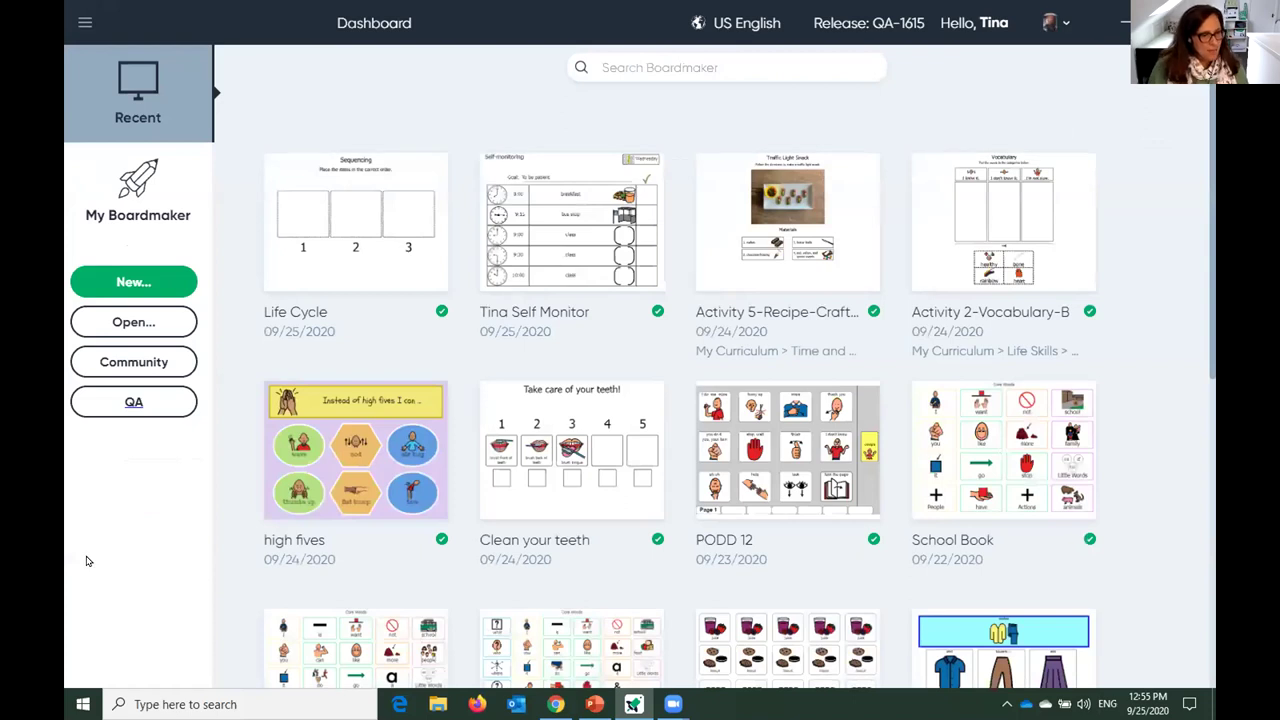
# Start a new activity and show the printable templates in the Visual Scenes category.
pyautogui.click(110, 287)
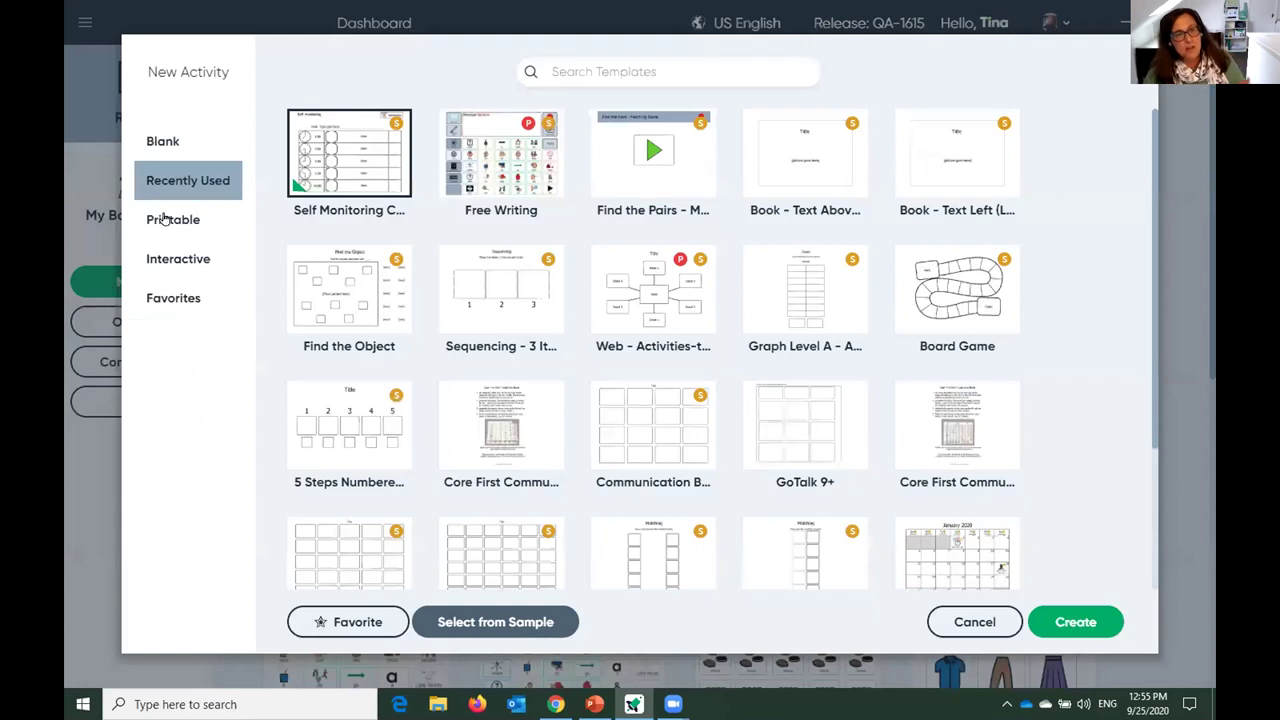
pyautogui.click(165, 219)
pyautogui.scroll(-1, 293, 333)
pyautogui.scroll(-4, 292, 334)
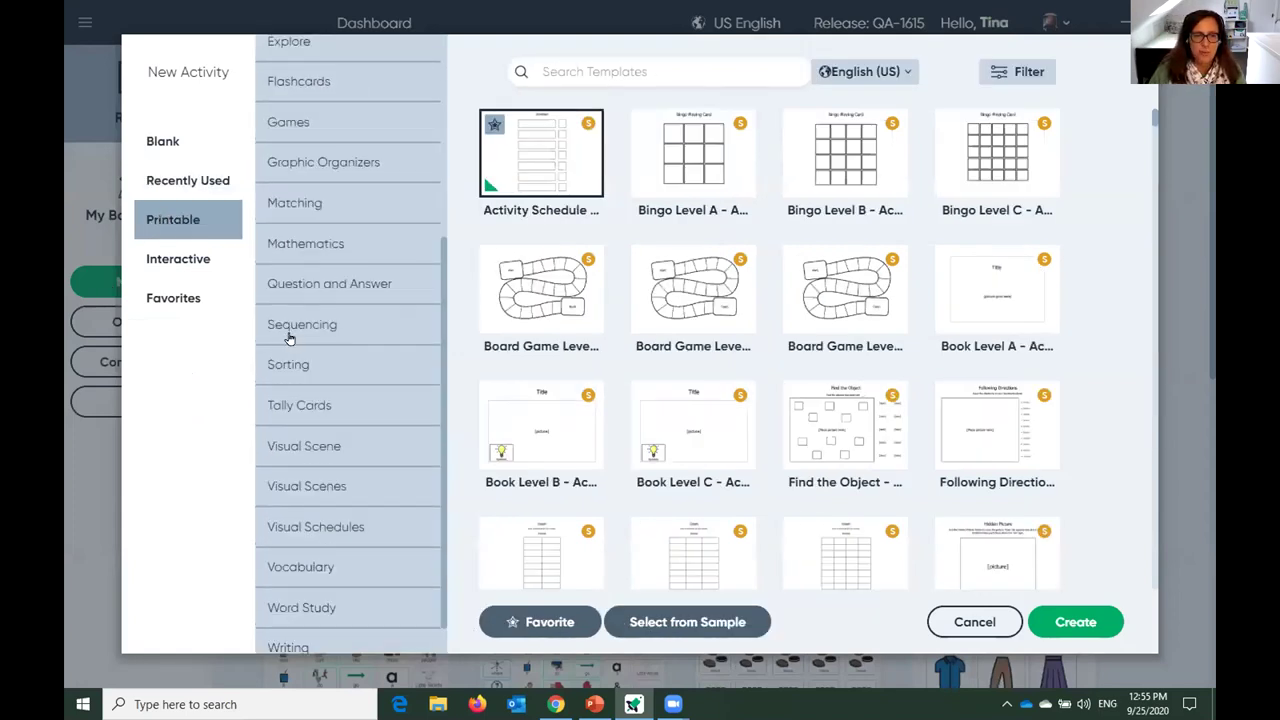
pyautogui.scroll(-1, 288, 370)
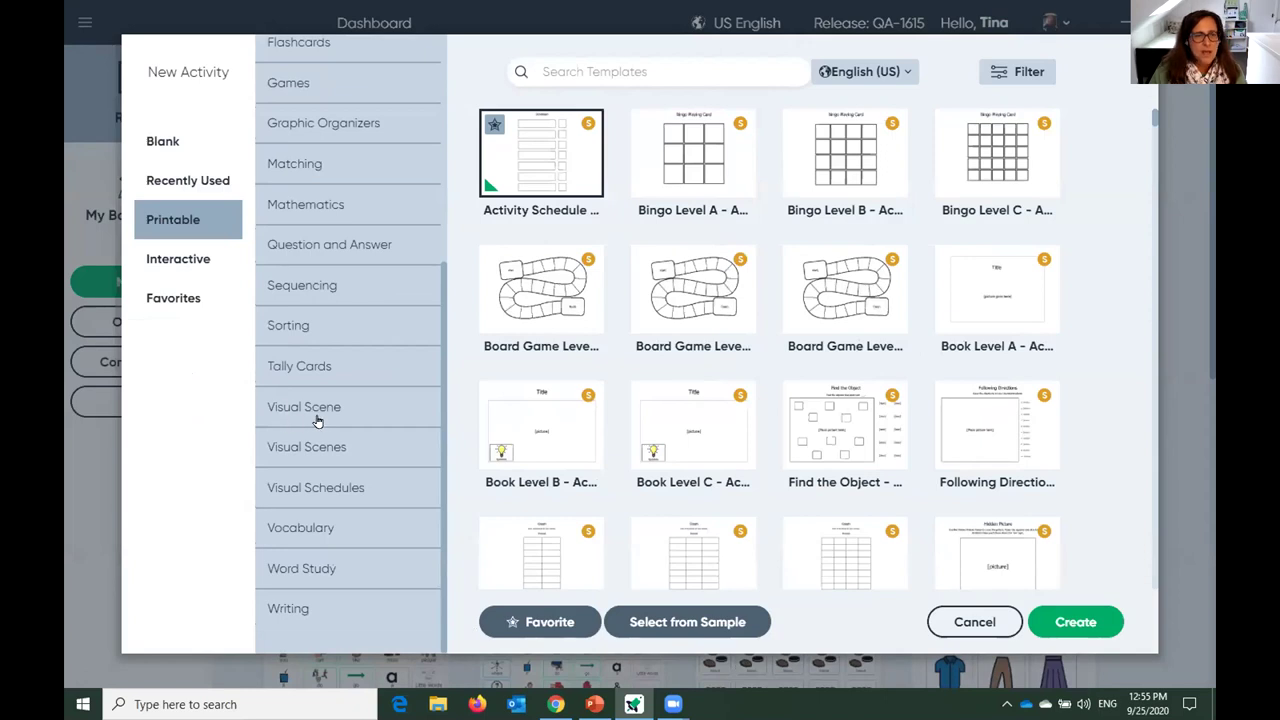
pyautogui.click(313, 449)
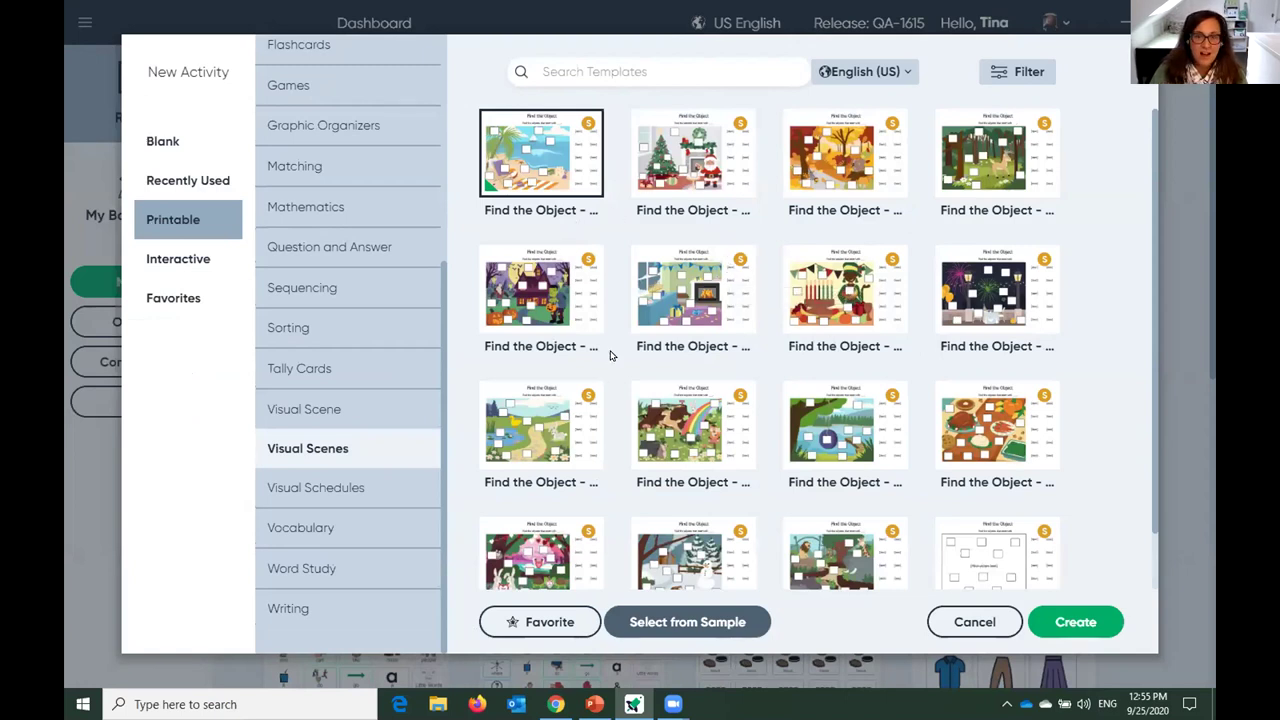
# Create an activity from the blank "Find the Object" template that has an empty picture area.
pyautogui.scroll(-1, 813, 424)
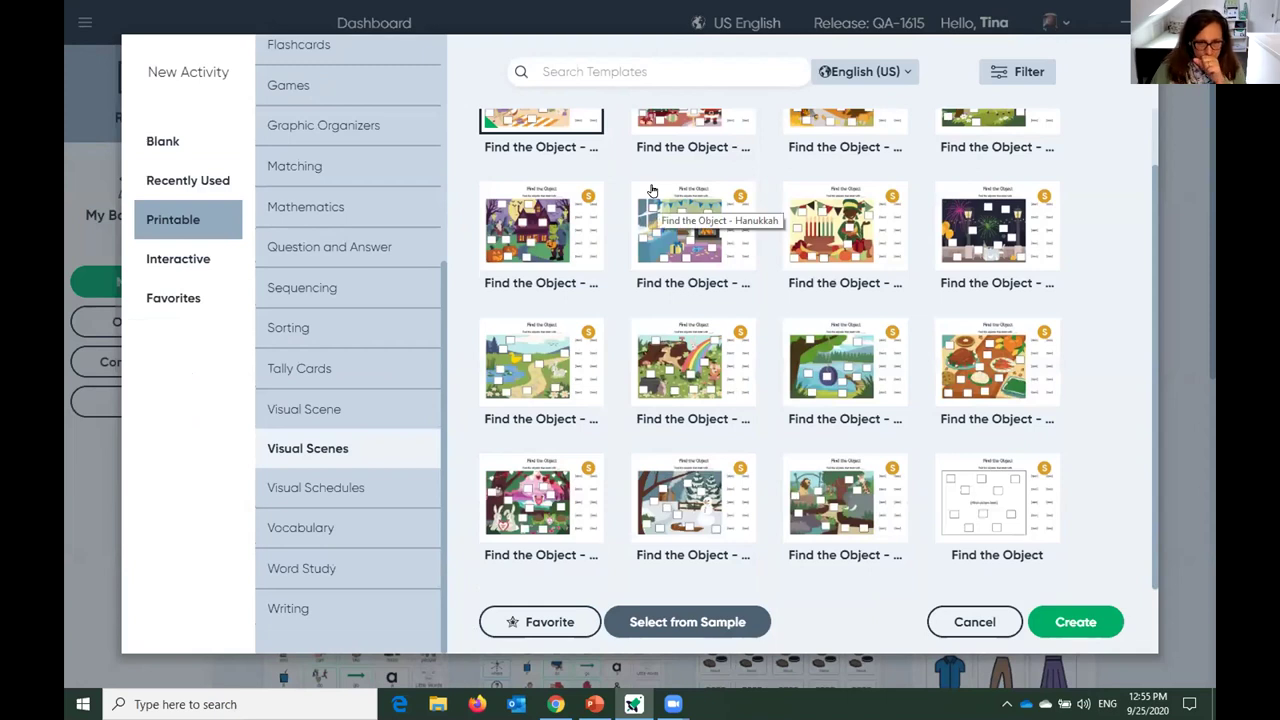
pyautogui.click(979, 502)
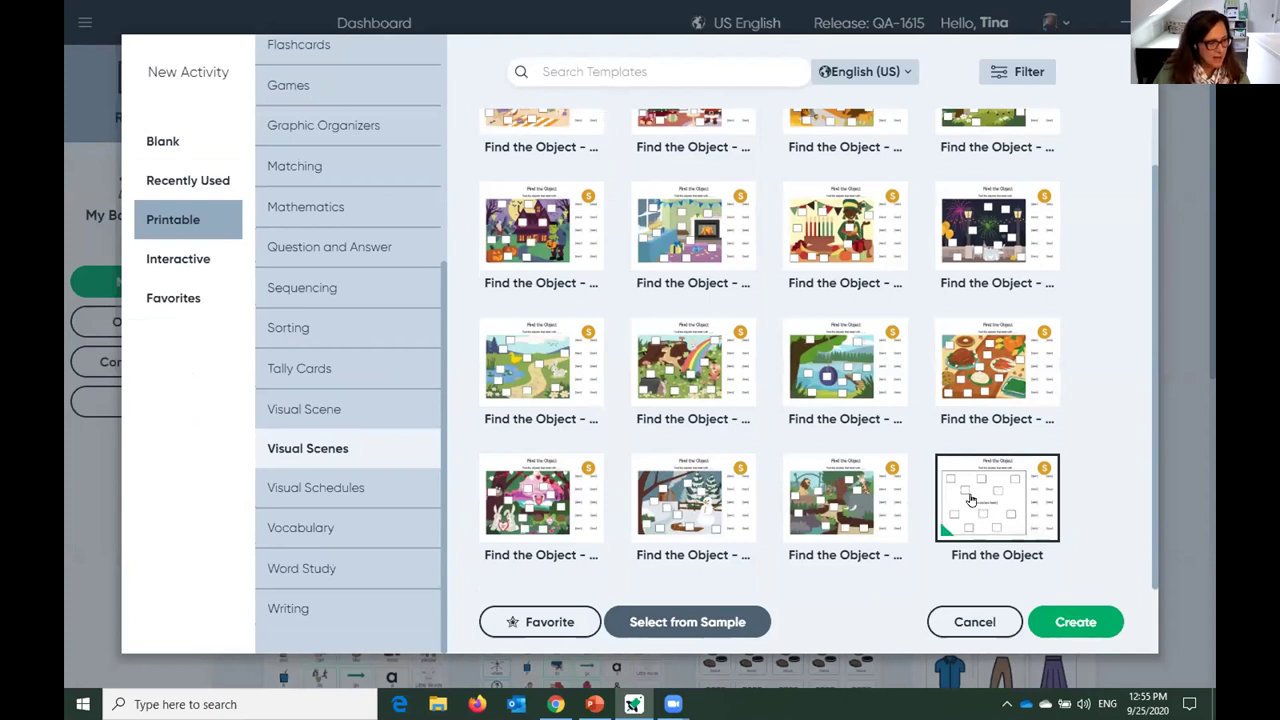
pyautogui.click(1072, 622)
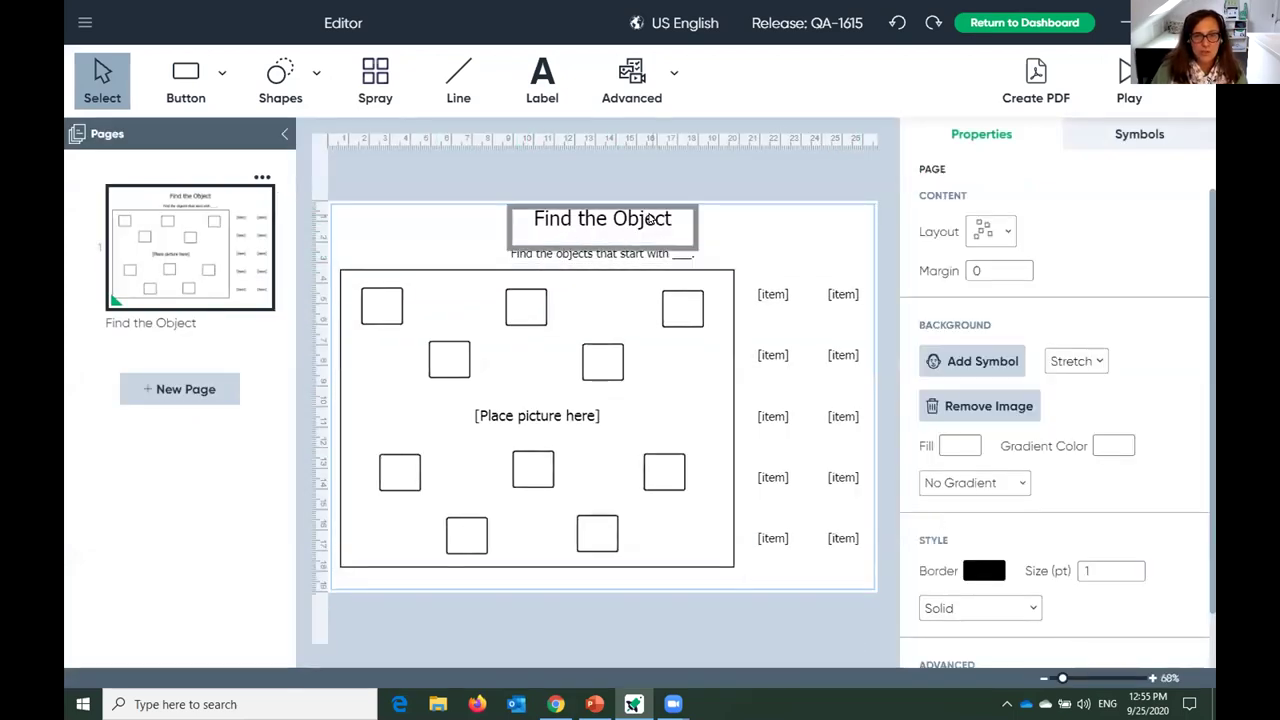
# Replace "start with ___." in the instruction line under the title with "is healthy to eat.".
pyautogui.click(650, 251)
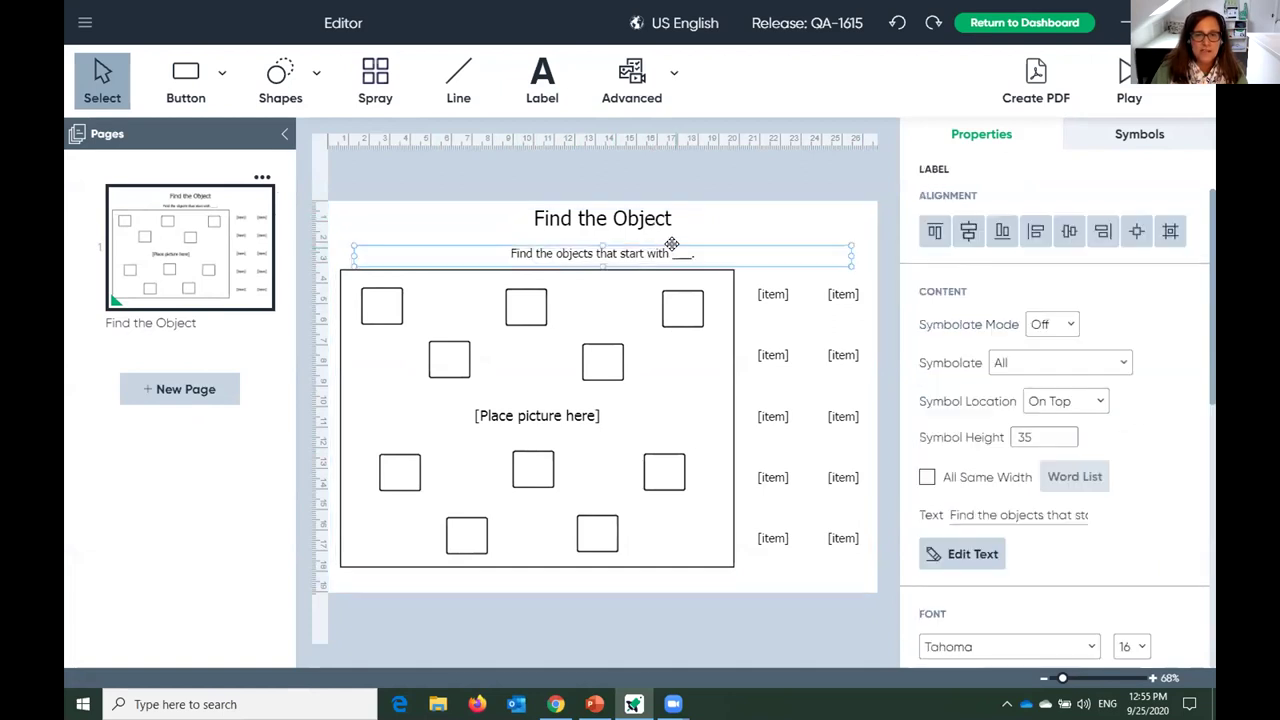
pyautogui.click(680, 251)
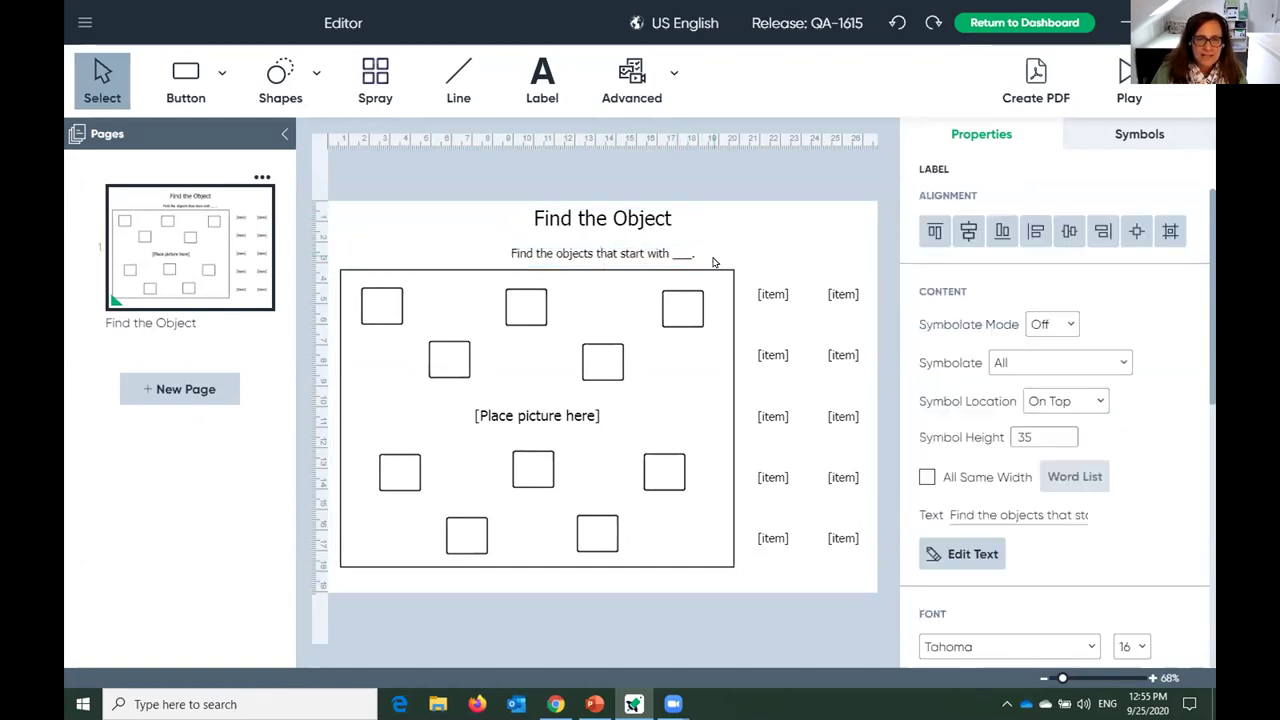
pyautogui.press('BackSpace')
pyautogui.press('BackSpace')
pyautogui.press('BackSpace')
pyautogui.press('BackSpace')
pyautogui.press('BackSpace')
pyautogui.press('BackSpace')
pyautogui.press('BackSpace')
pyautogui.press('BackSpace')
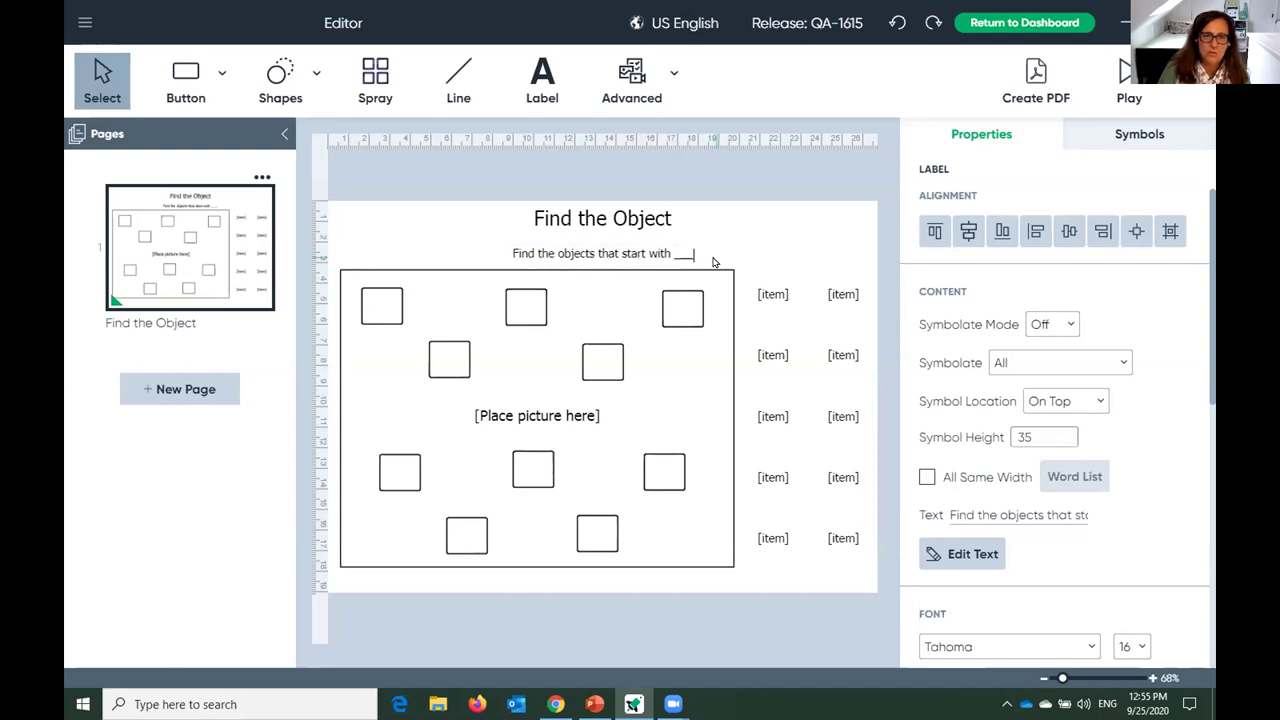
pyautogui.press('BackSpace')
pyautogui.press('BackSpace')
pyautogui.press('BackSpace')
pyautogui.press('BackSpace')
pyautogui.press('BackSpace')
pyautogui.press('BackSpace')
pyautogui.press('BackSpace')
pyautogui.press('BackSpace')
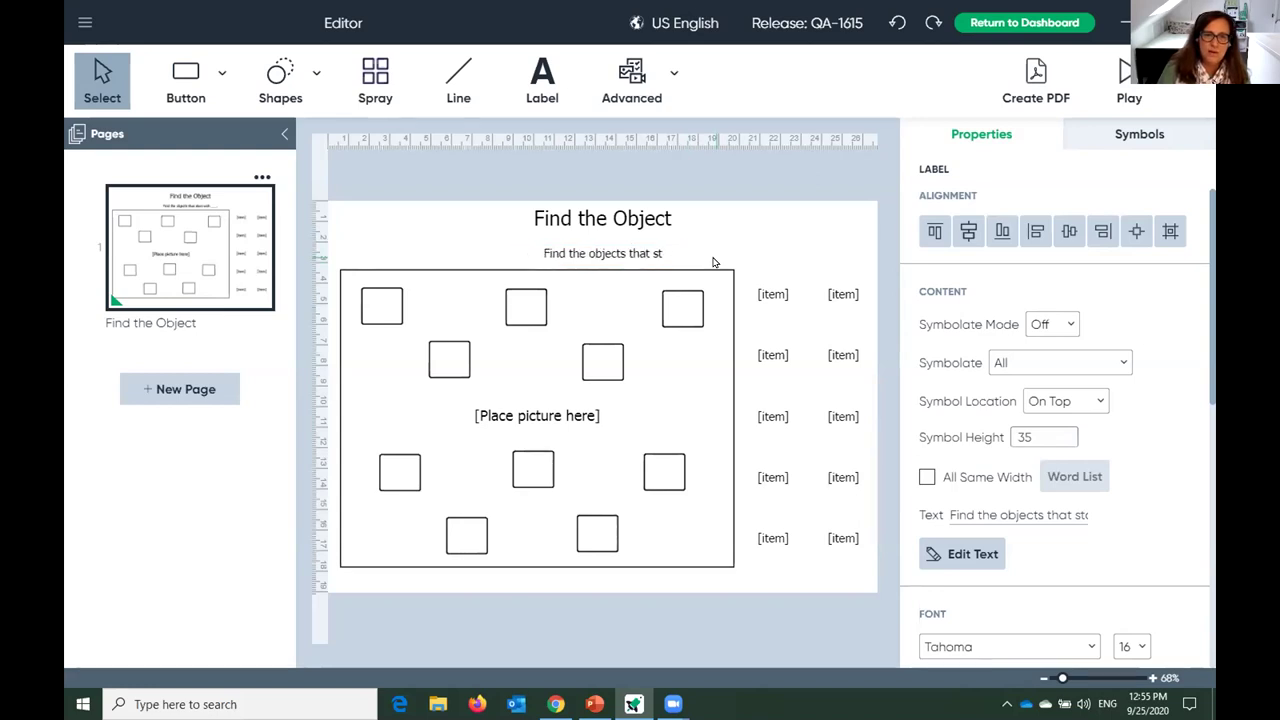
pyautogui.write('is healthy to ')
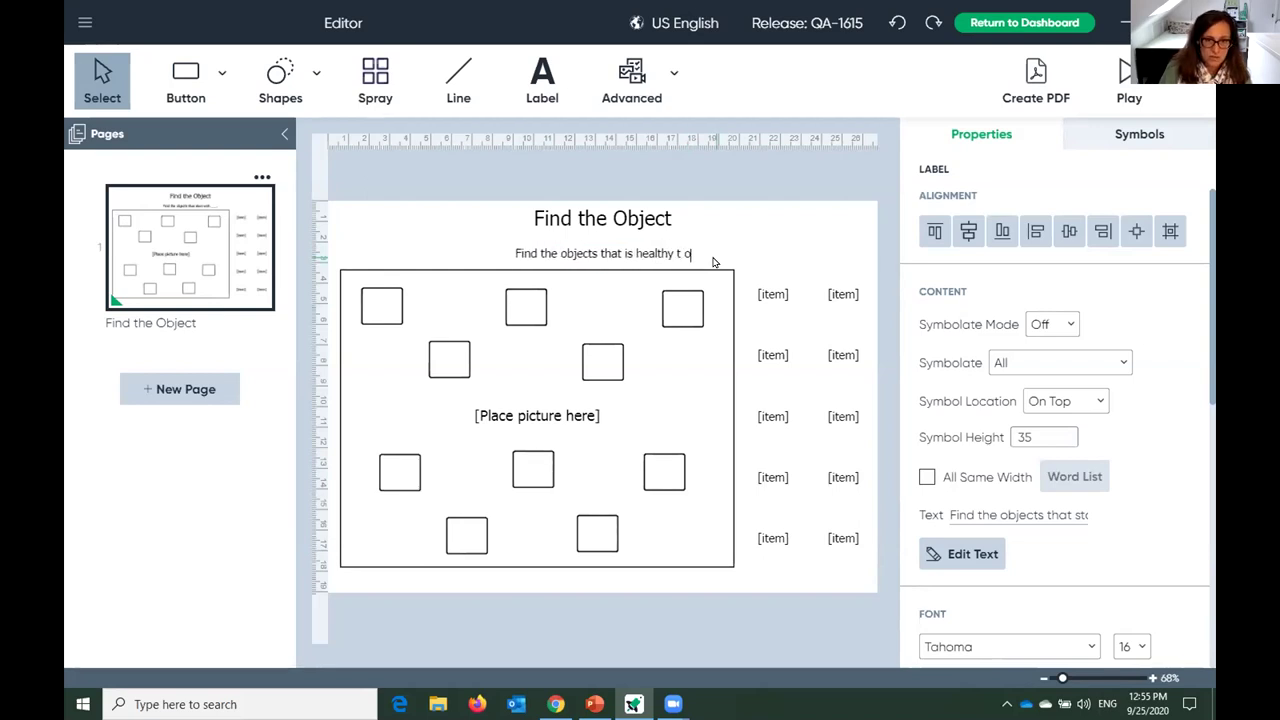
pyautogui.write('eat.')
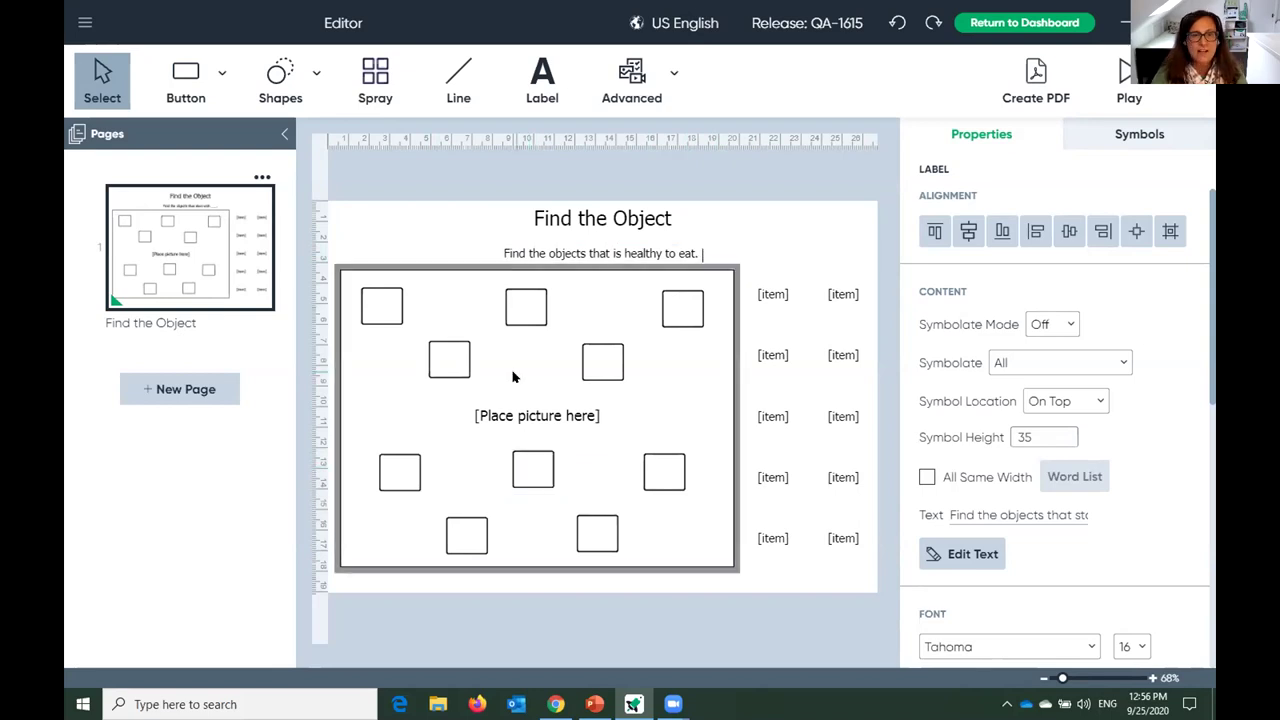
# Reword the instruction line by changing "Find" to "Colour" and "is" to "are".
pyautogui.doubleClick(500, 253)
pyautogui.write('Colour')
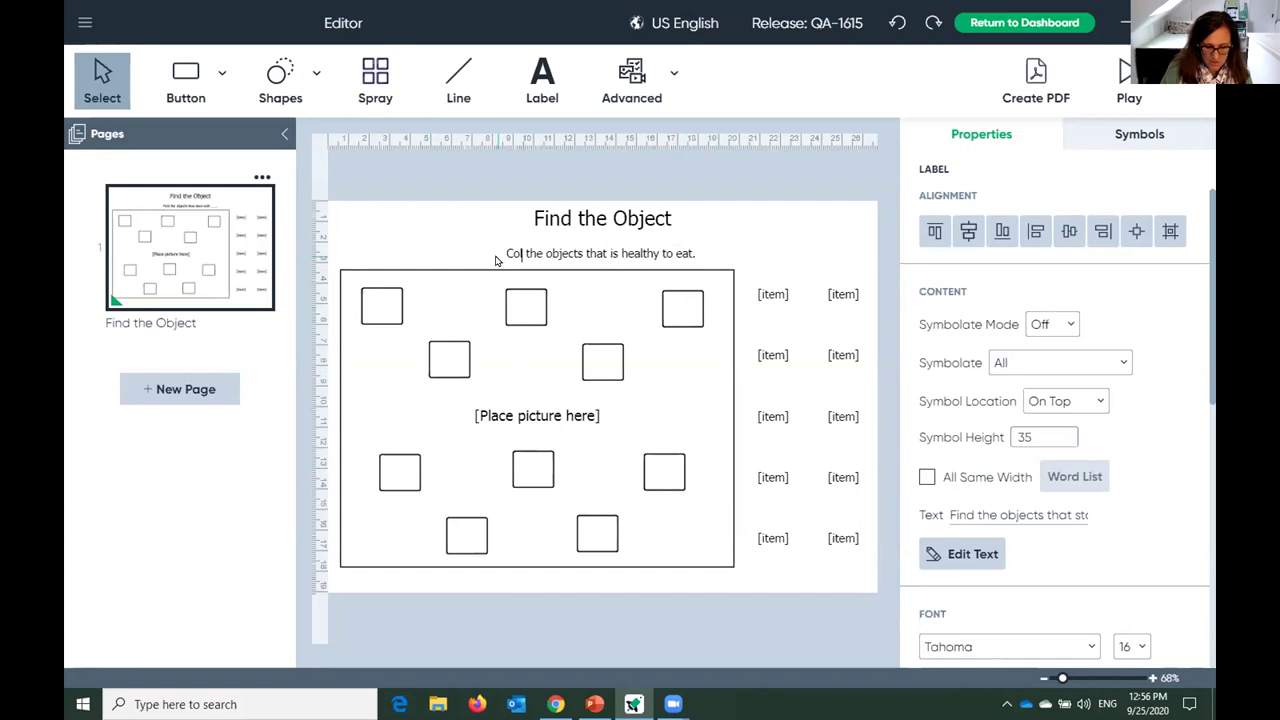
pyautogui.doubleClick(620, 253)
pyautogui.write('are')
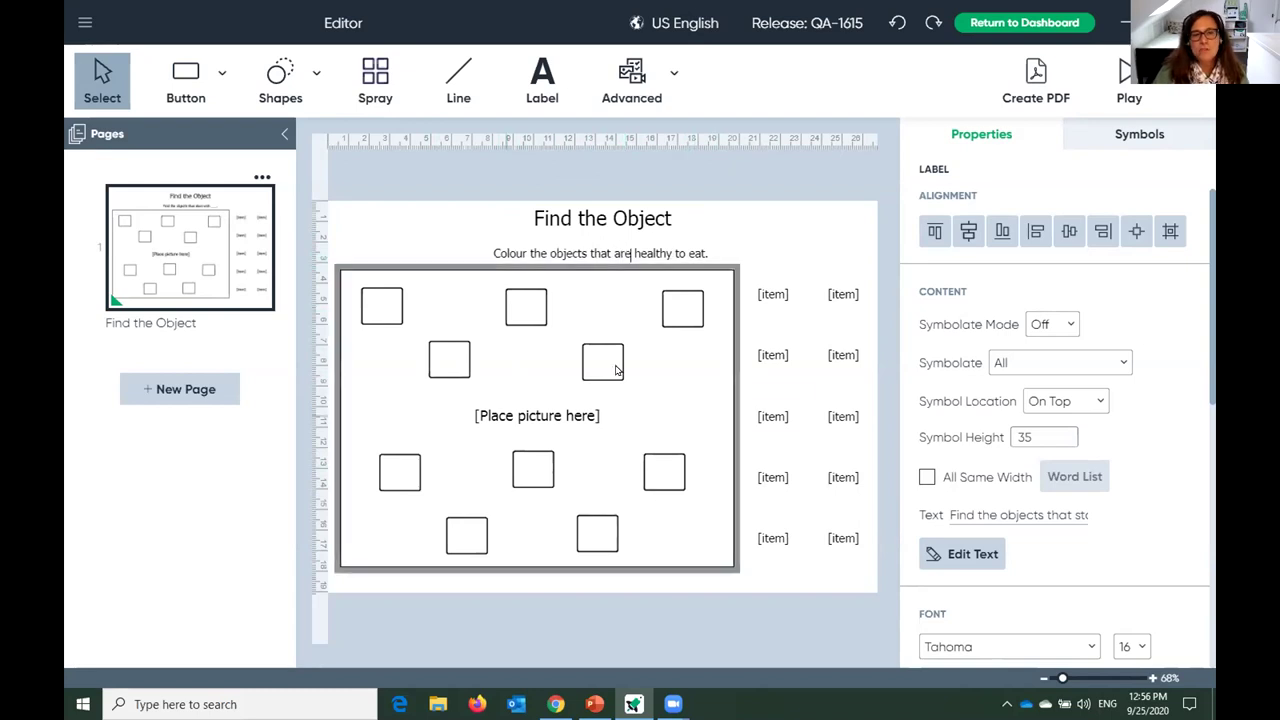
# Select the large picture placeholder and open the Visual Scenes folder of the symbol library.
pyautogui.click(718, 405)
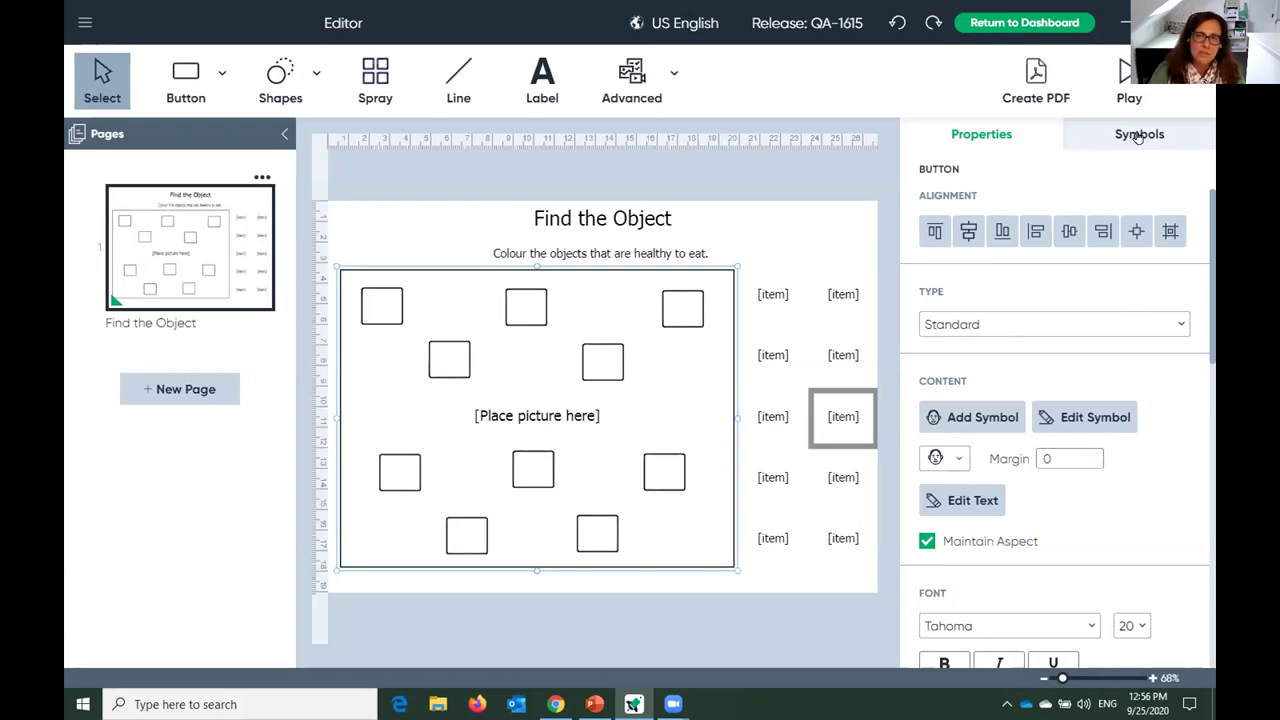
pyautogui.click(1124, 134)
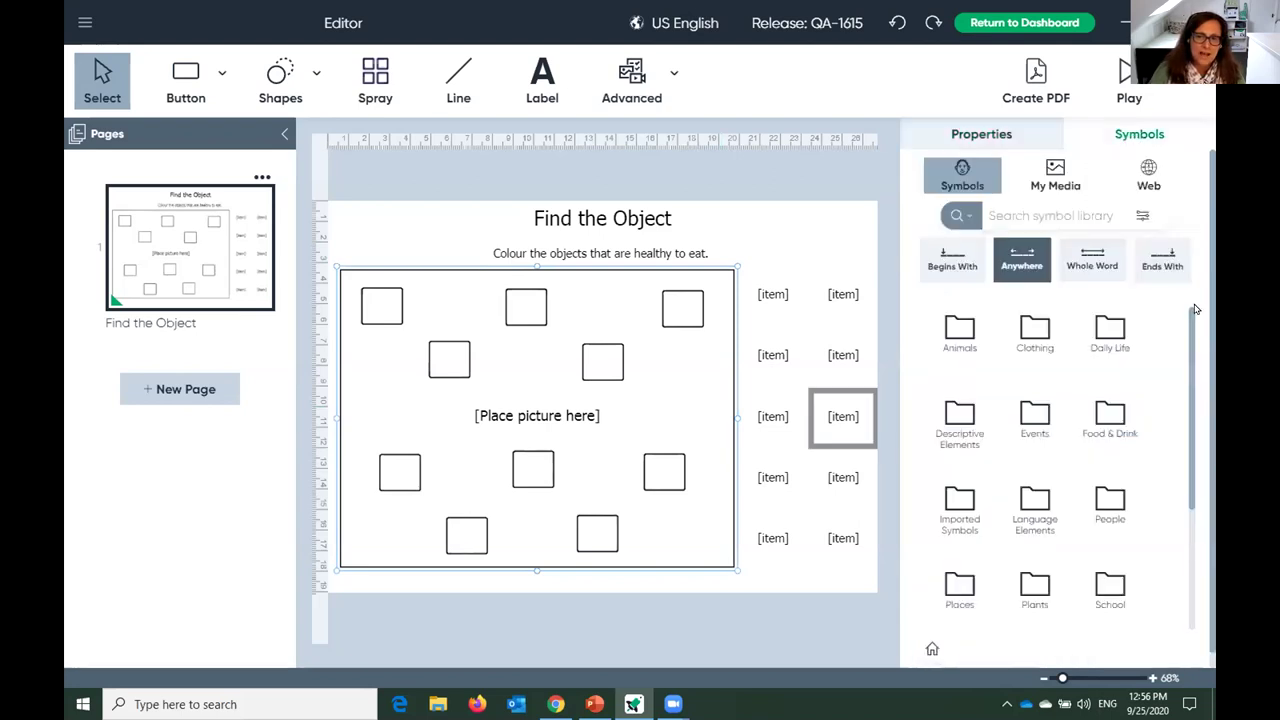
pyautogui.scroll(-1, 1197, 380)
pyautogui.moveTo(1197, 380); pyautogui.dragTo(1198, 345)
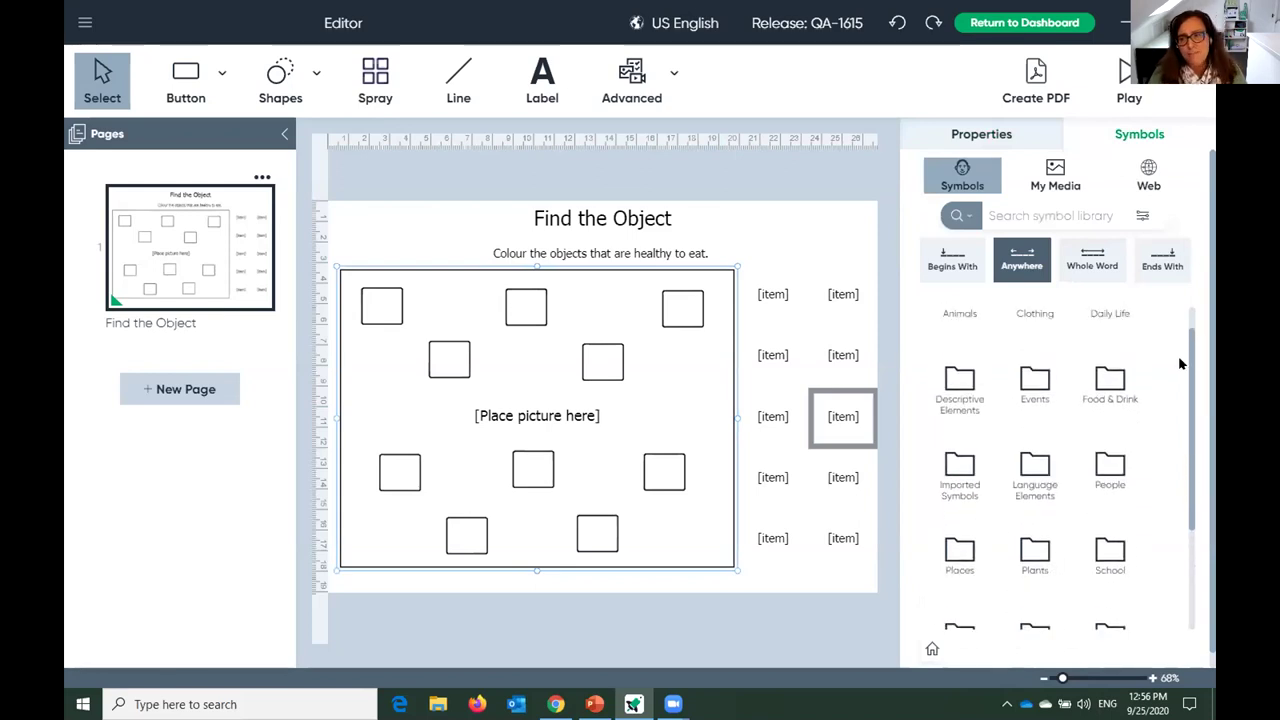
pyautogui.moveTo(1196, 385); pyautogui.dragTo(1197, 541)
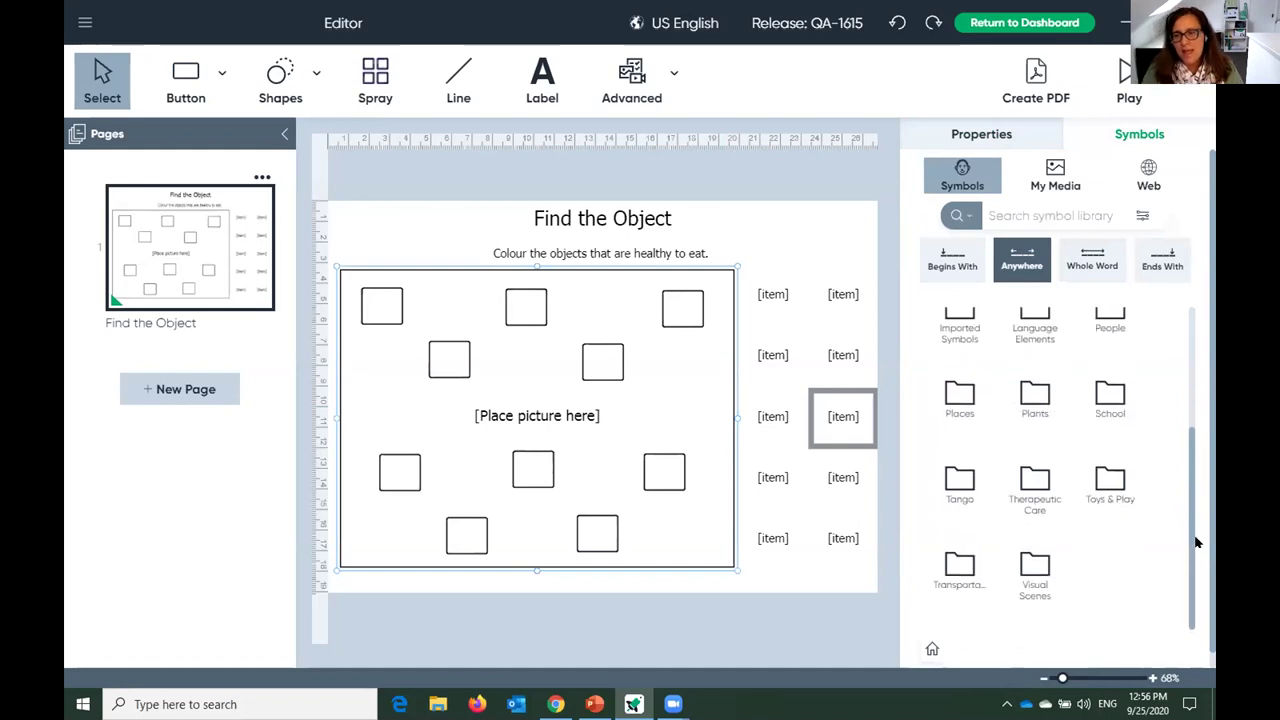
pyautogui.click(1040, 568)
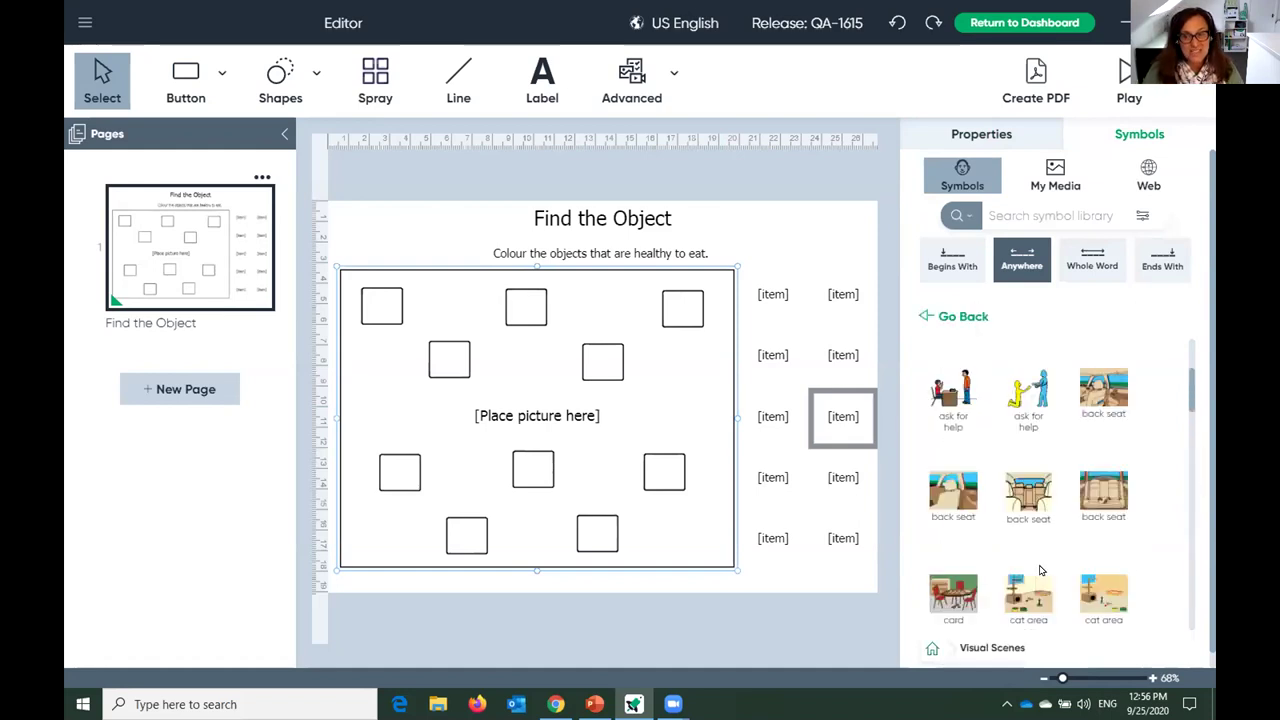
pyautogui.click(929, 322)
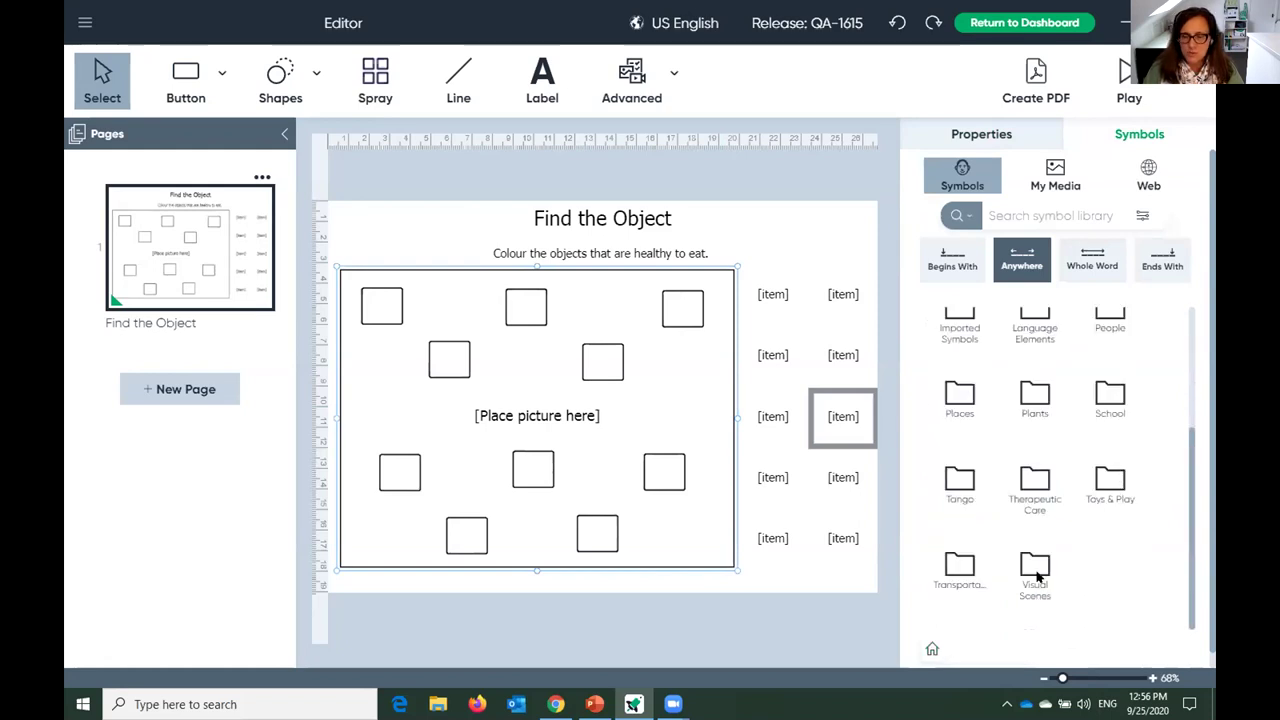
pyautogui.click(1033, 570)
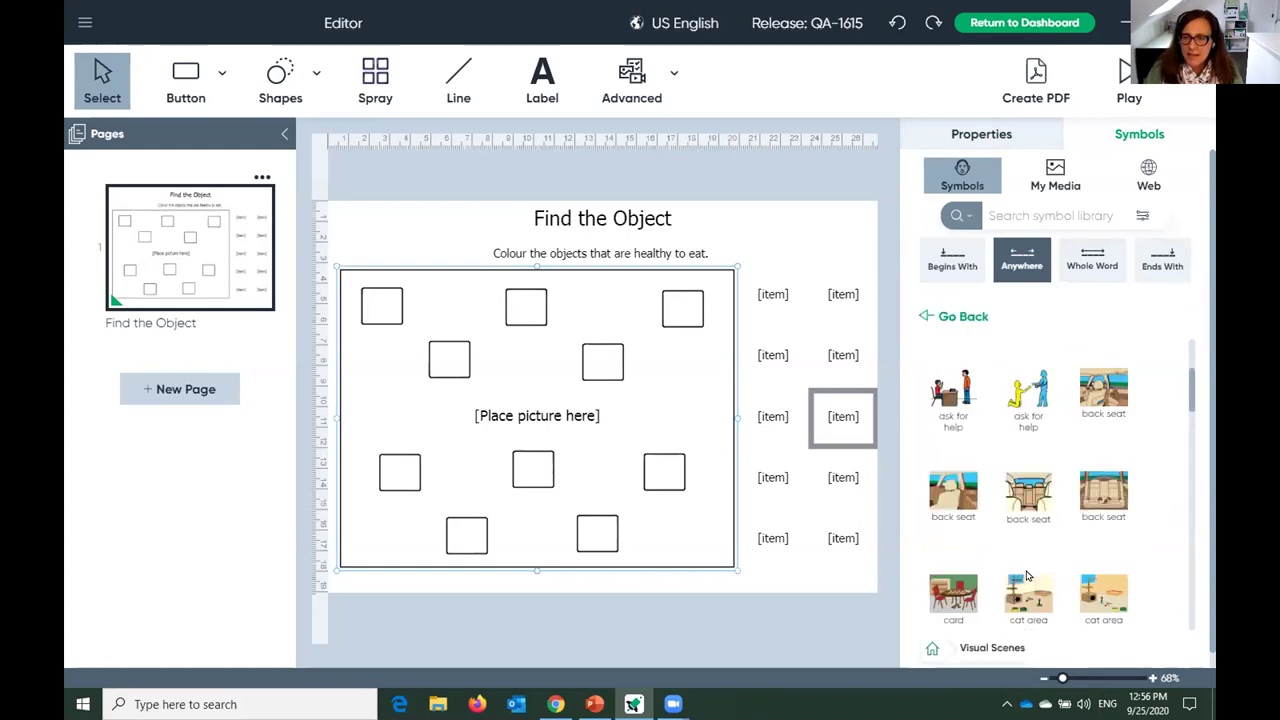
# Place the "cooking area" kitchen scene with the open fridge into the large picture placeholder.
pyautogui.moveTo(1192, 388); pyautogui.dragTo(1192, 446)
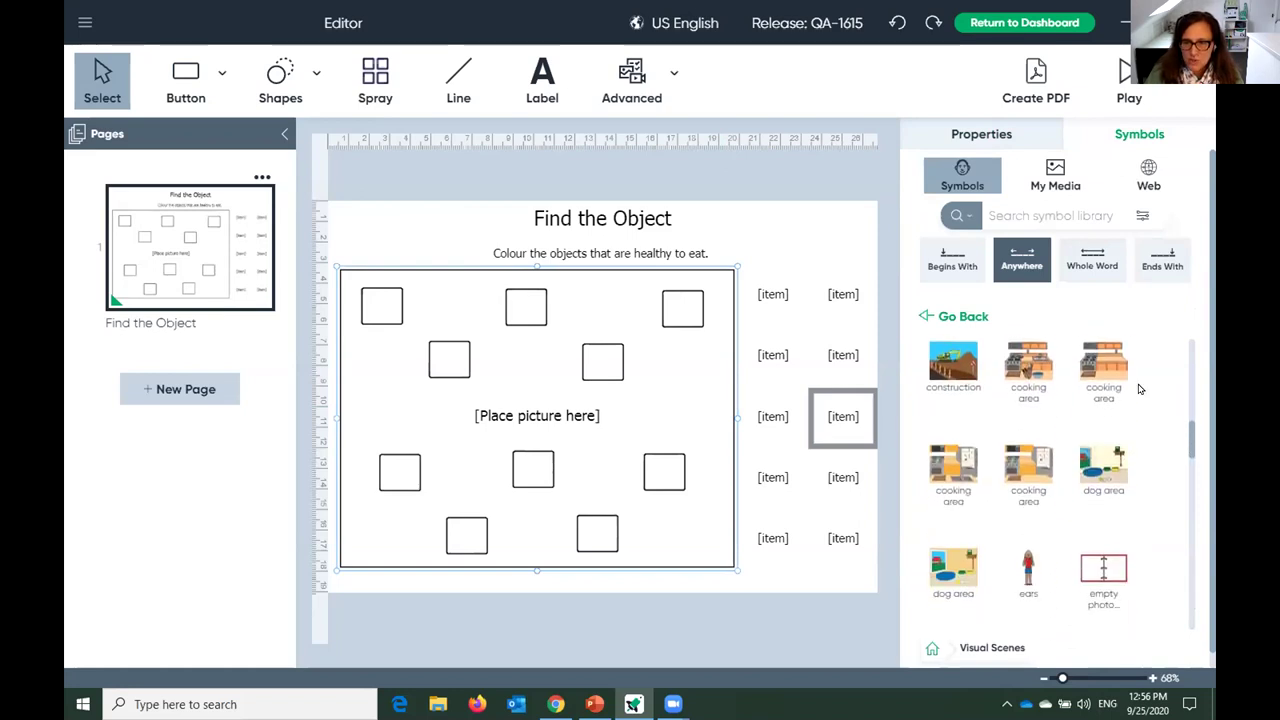
pyautogui.click(1027, 473)
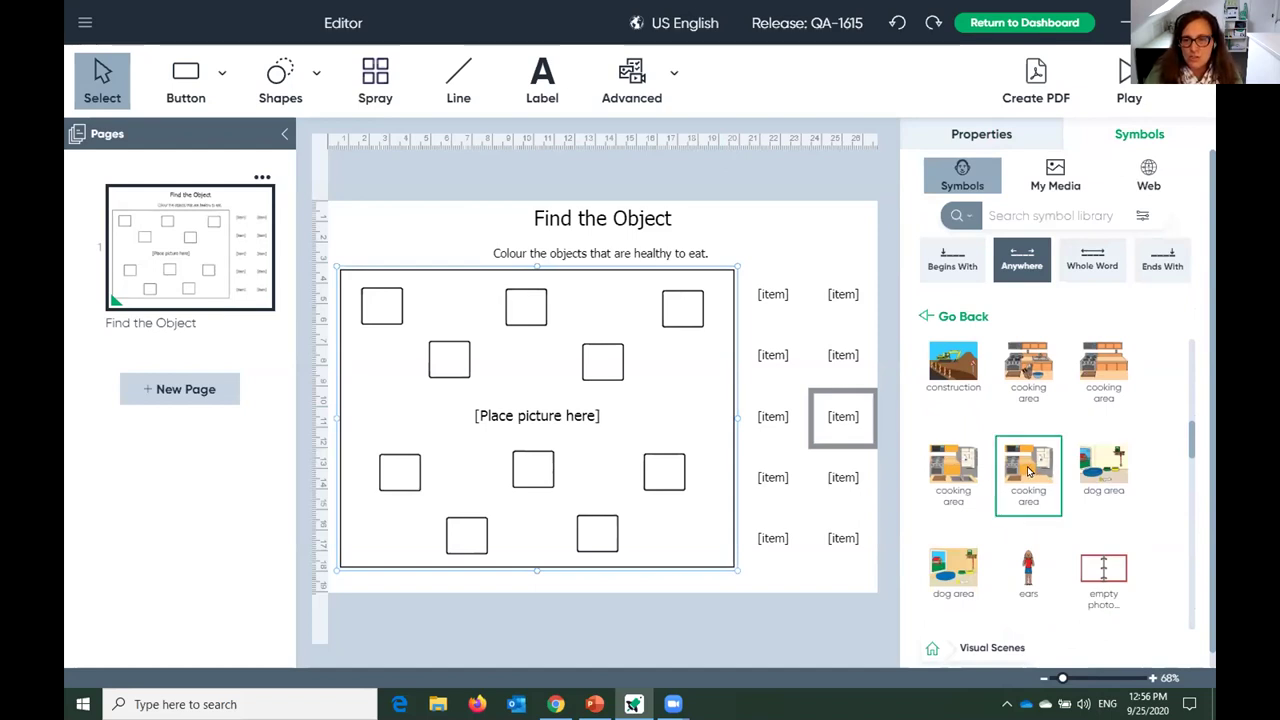
pyautogui.click(820, 434)
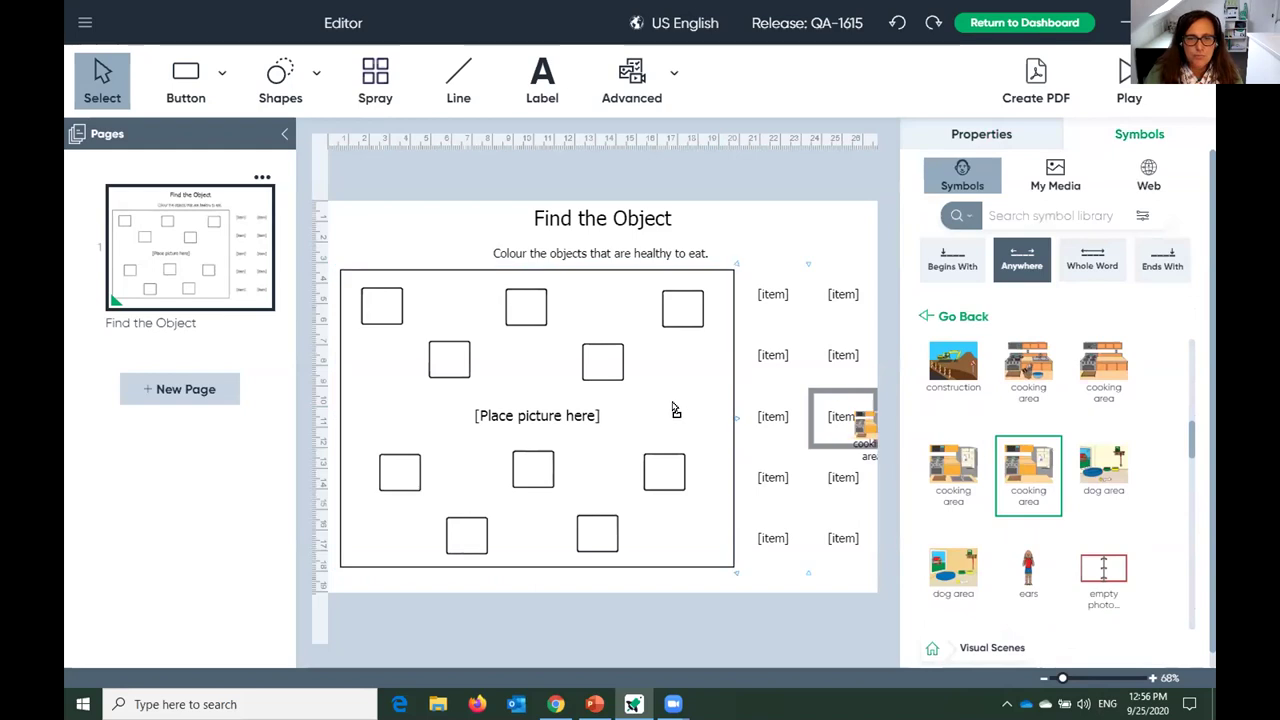
pyautogui.moveTo(641, 396); pyautogui.dragTo(634, 387)
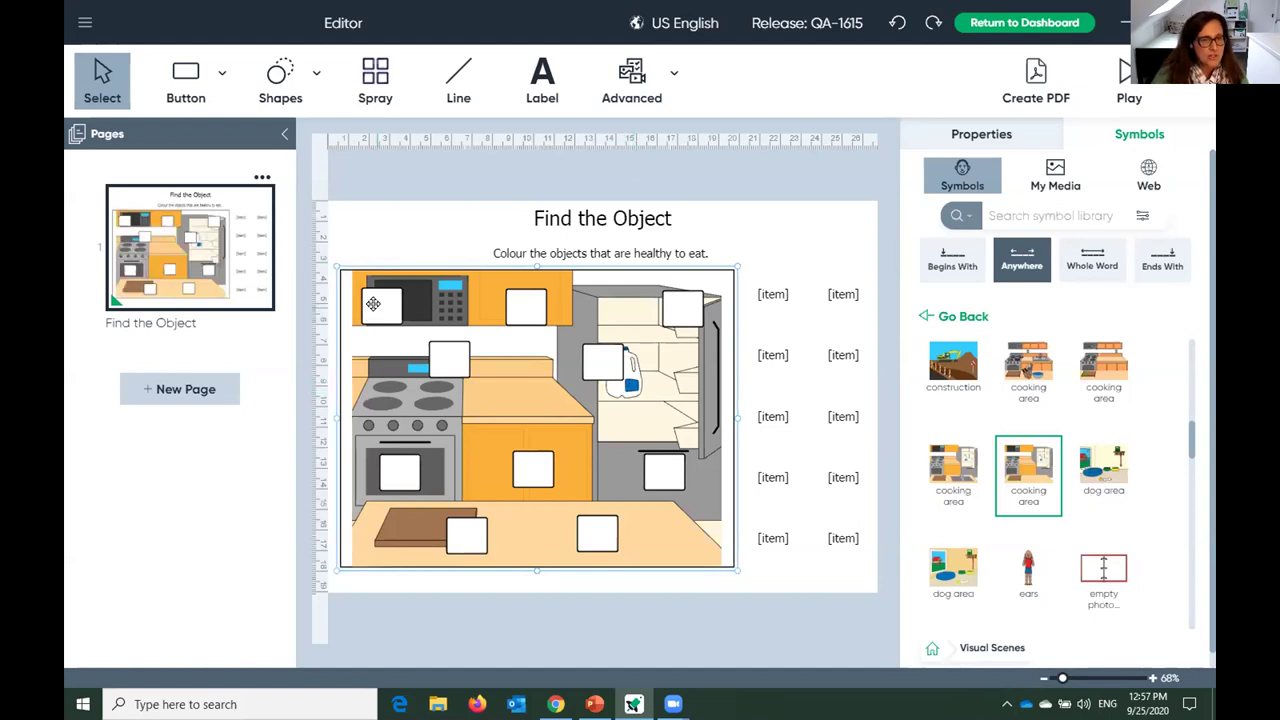
# Leave the Visual Scenes symbols and open the Snacks & Sweets folder within Food & Drink.
pyautogui.click(942, 317)
pyautogui.scroll(2, 975, 345)
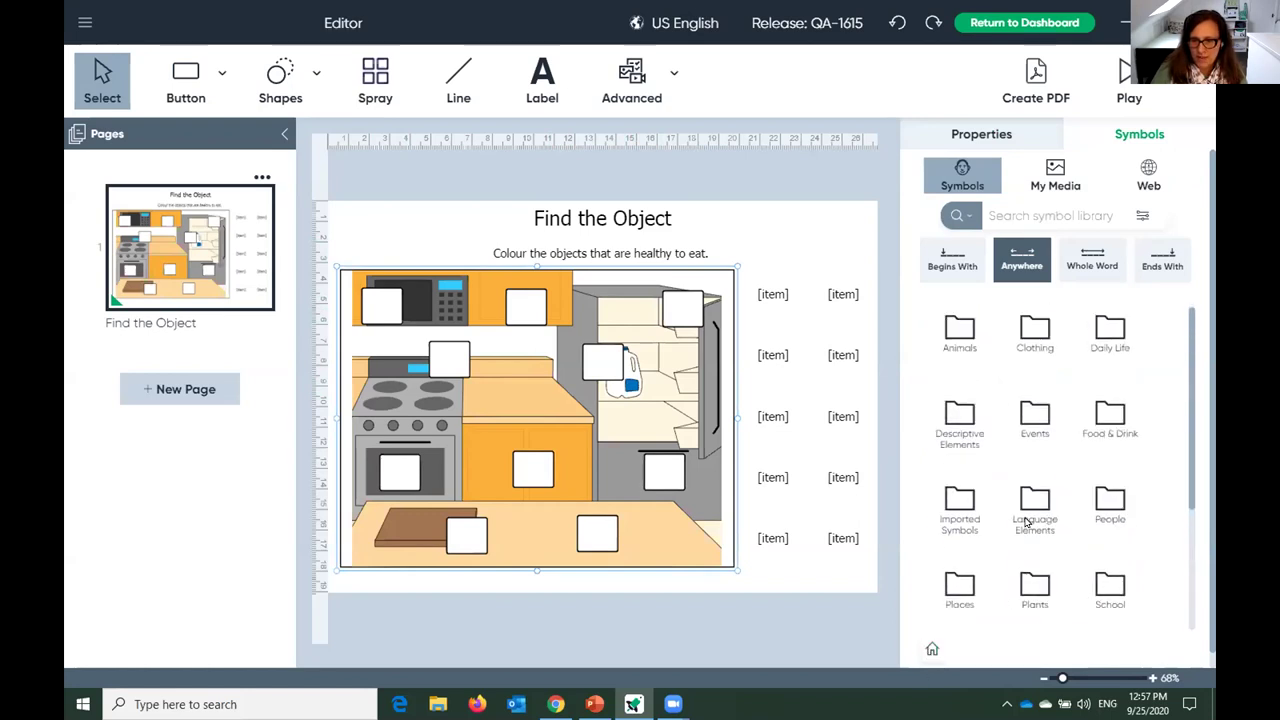
pyautogui.click(1108, 418)
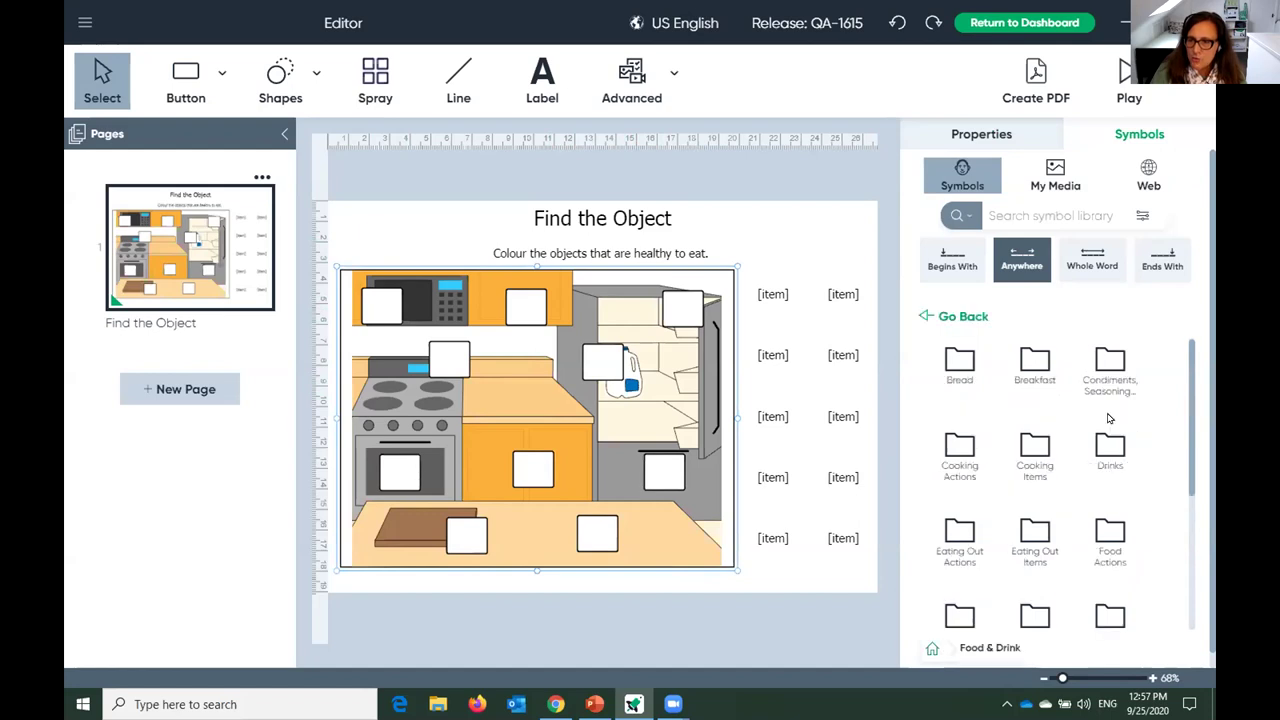
pyautogui.moveTo(1191, 369); pyautogui.dragTo(1196, 521)
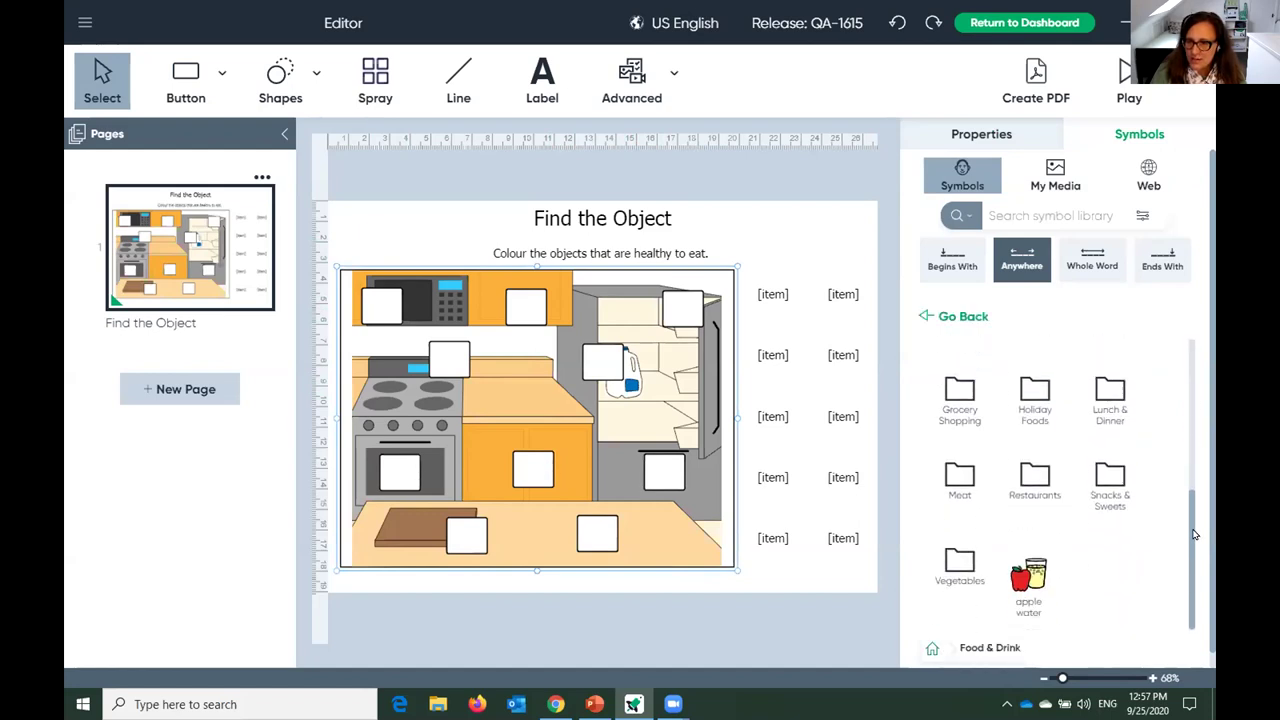
pyautogui.click(1108, 477)
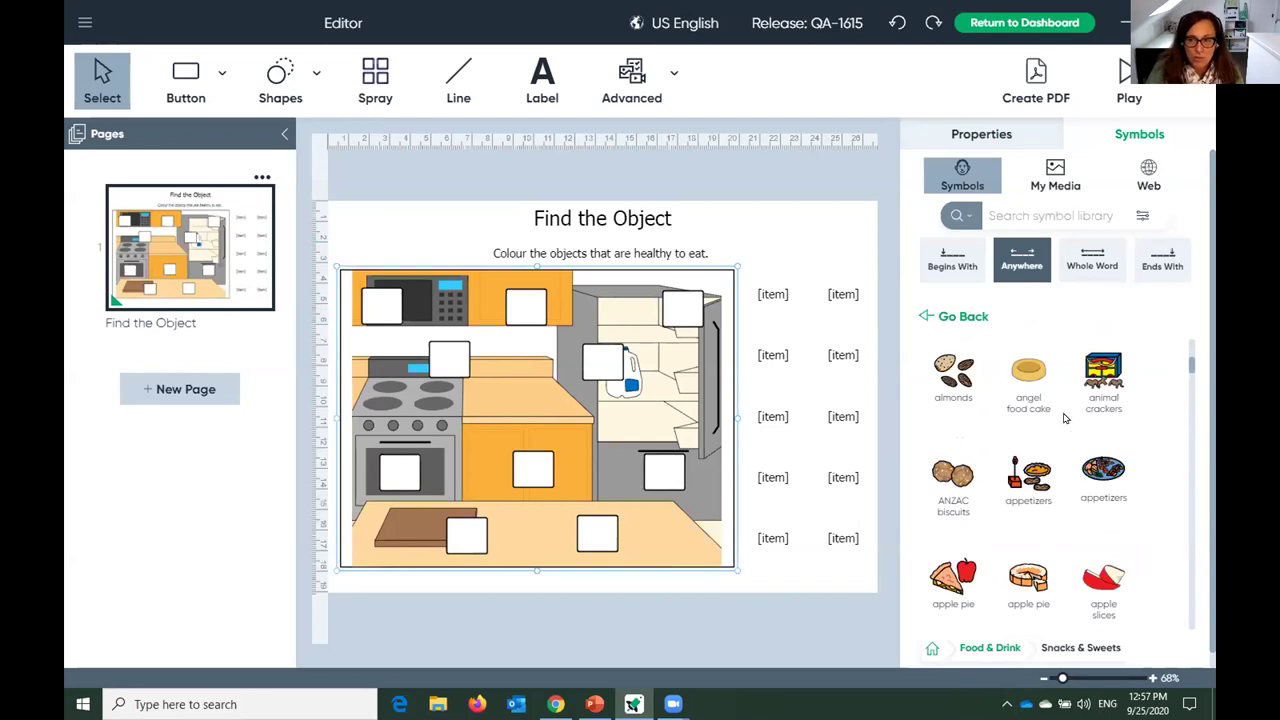
# Filter the symbol library to Black & White symbols and return to the Food & Drink folder.
pyautogui.click(1143, 216)
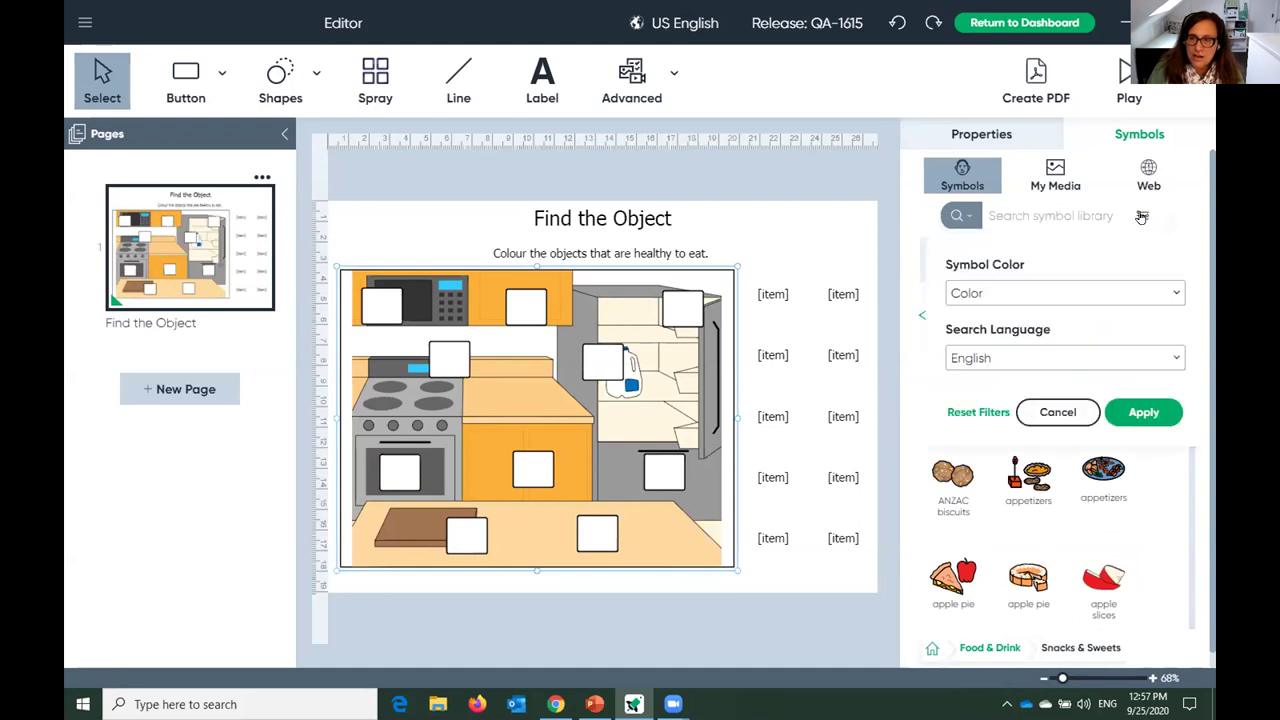
pyautogui.click(1056, 293)
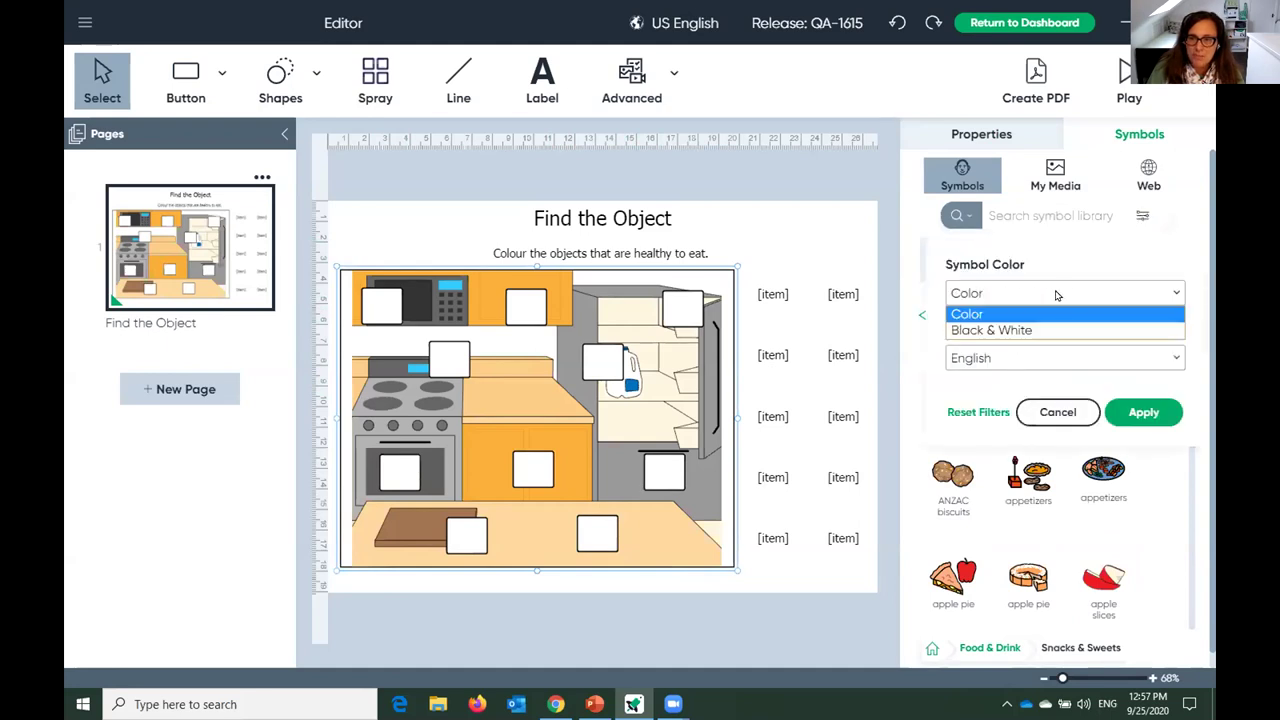
pyautogui.click(1046, 330)
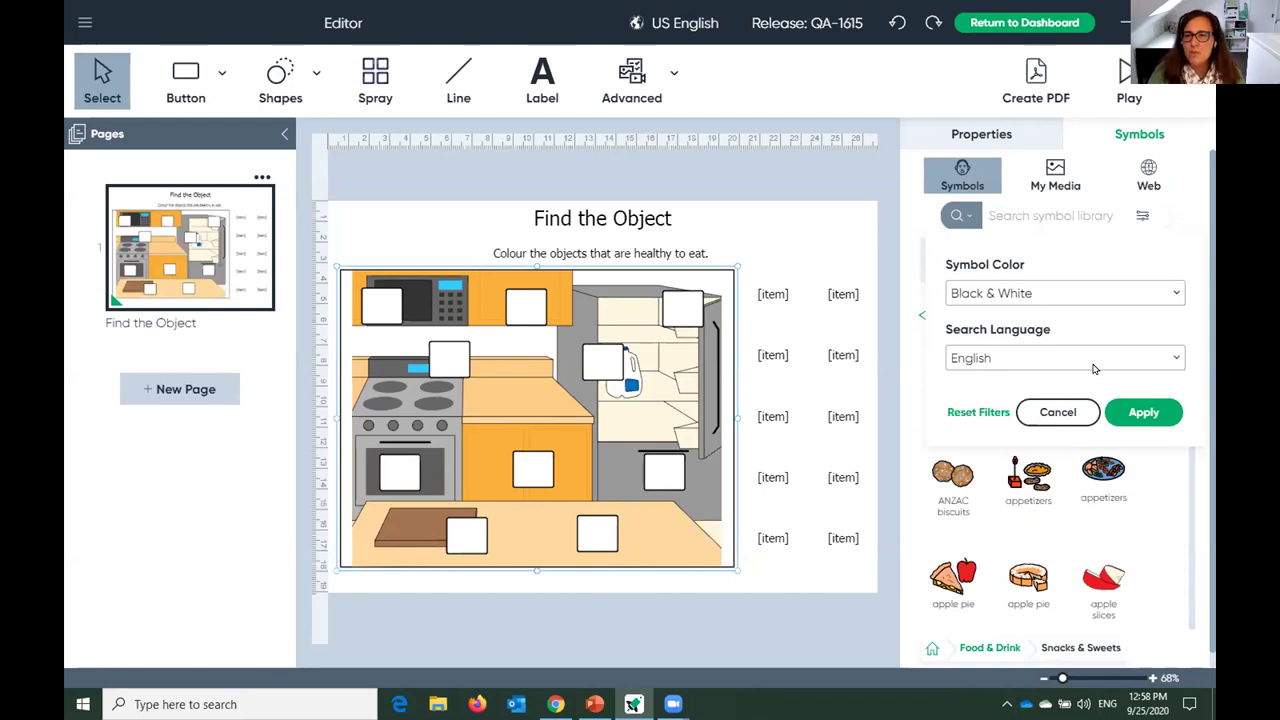
pyautogui.click(1138, 416)
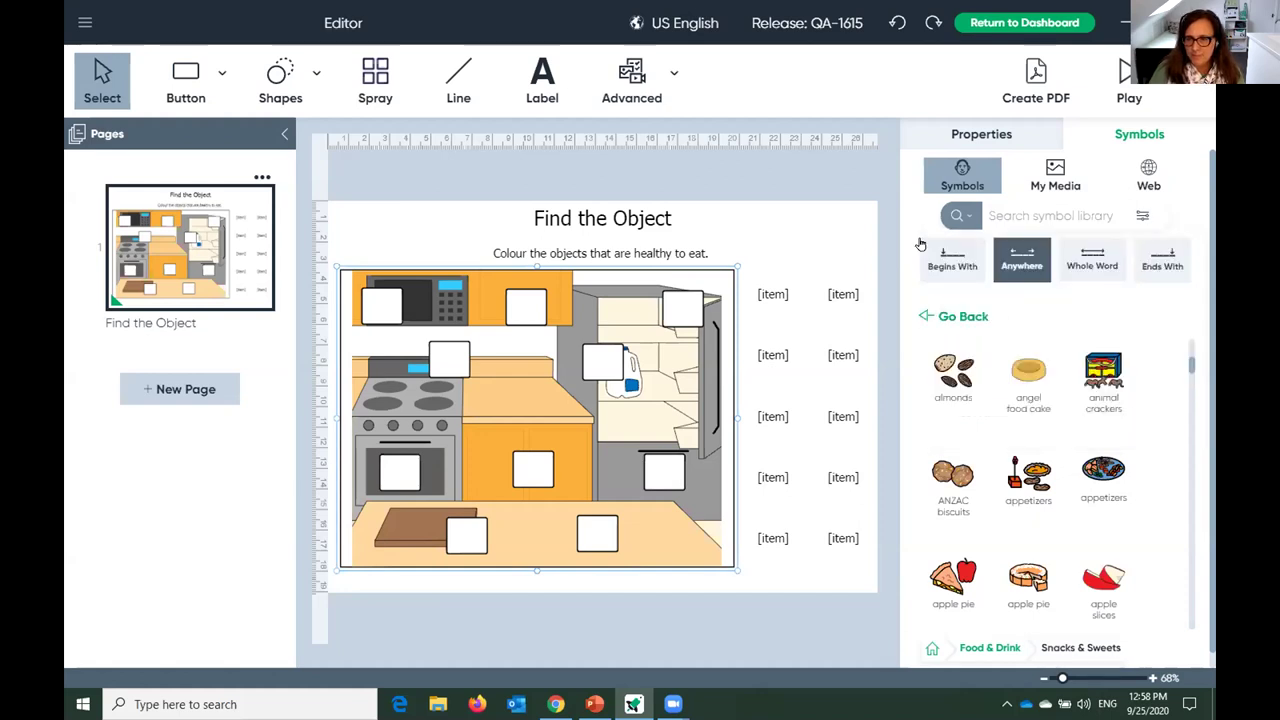
pyautogui.click(925, 318)
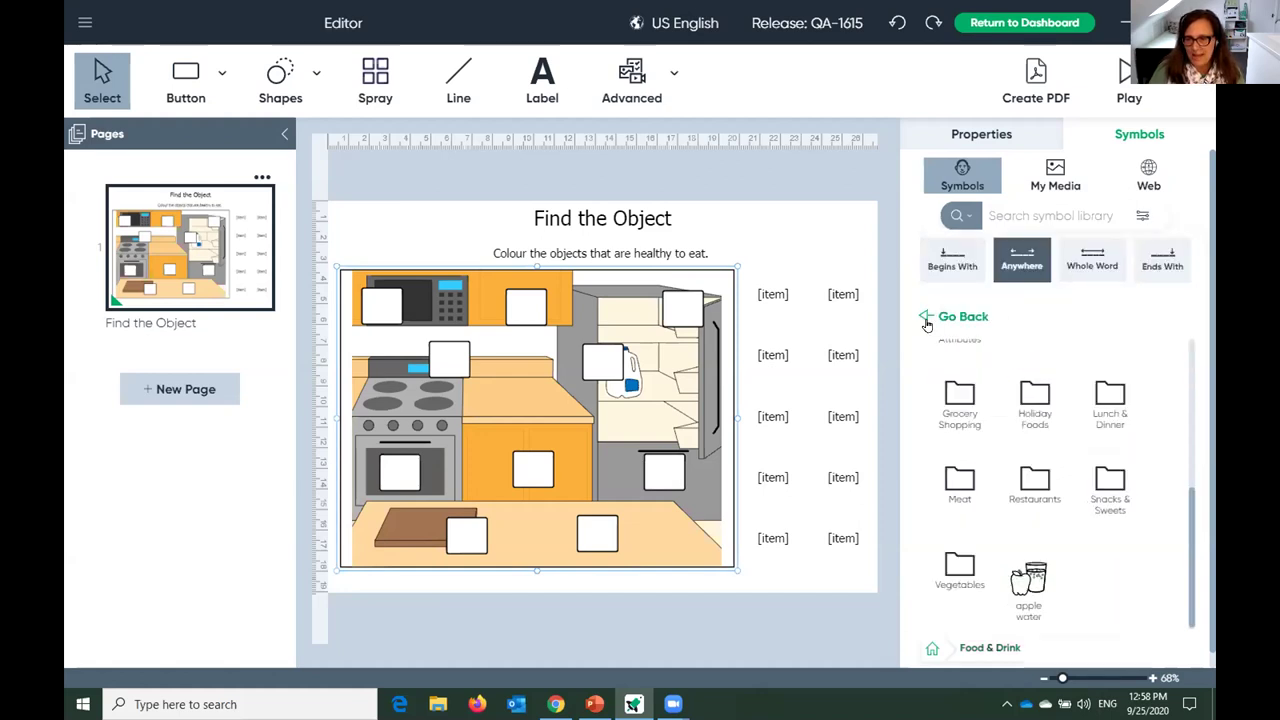
# Add the "blackberry yogurt" symbol from the Snacks & Sweets folder to the blank button beside the fridge's milk jug, keeping the button's existing content.
pyautogui.click(1112, 483)
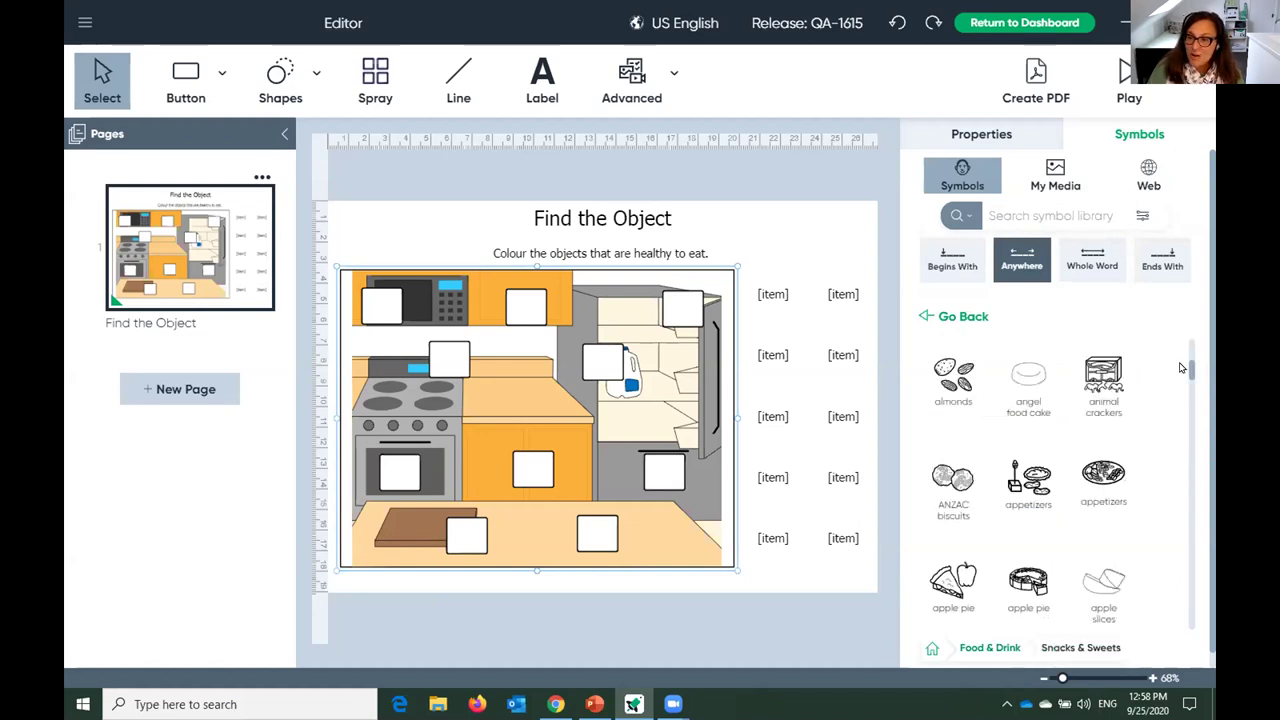
pyautogui.moveTo(1191, 369); pyautogui.dragTo(1193, 410)
pyautogui.scroll(-3, 1140, 505)
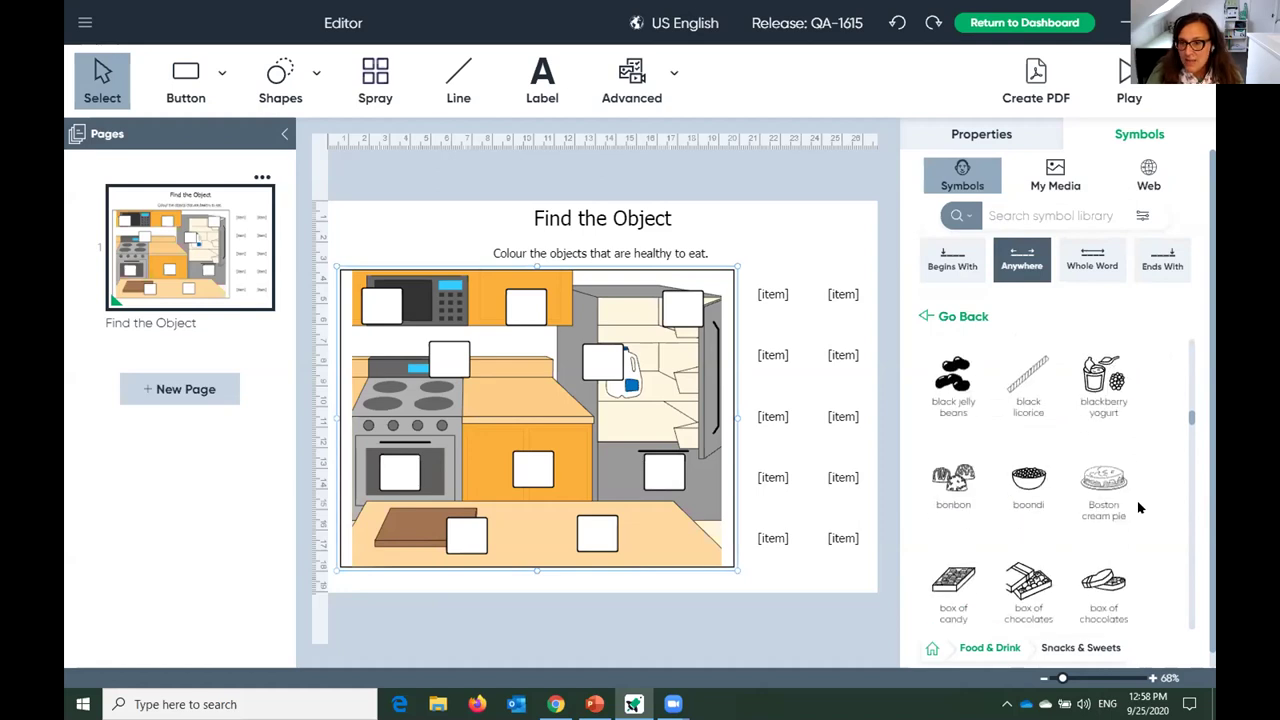
pyautogui.moveTo(1104, 466); pyautogui.dragTo(600, 368)
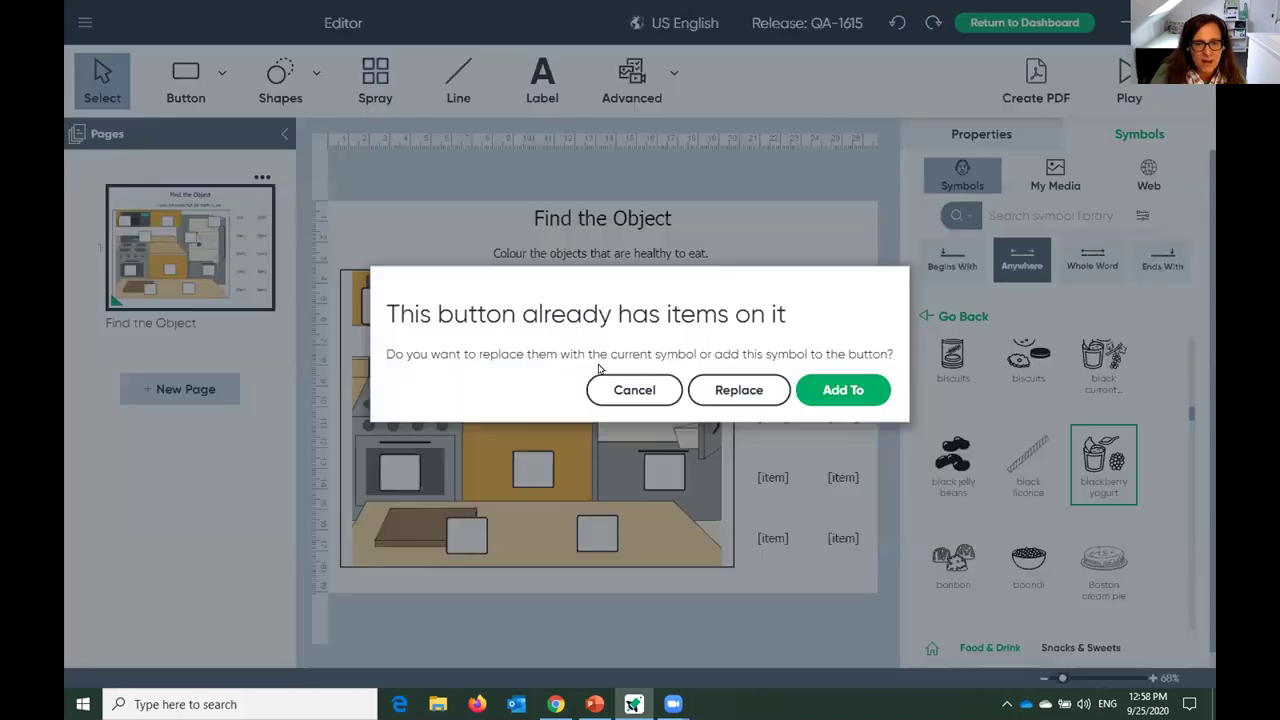
pyautogui.click(846, 390)
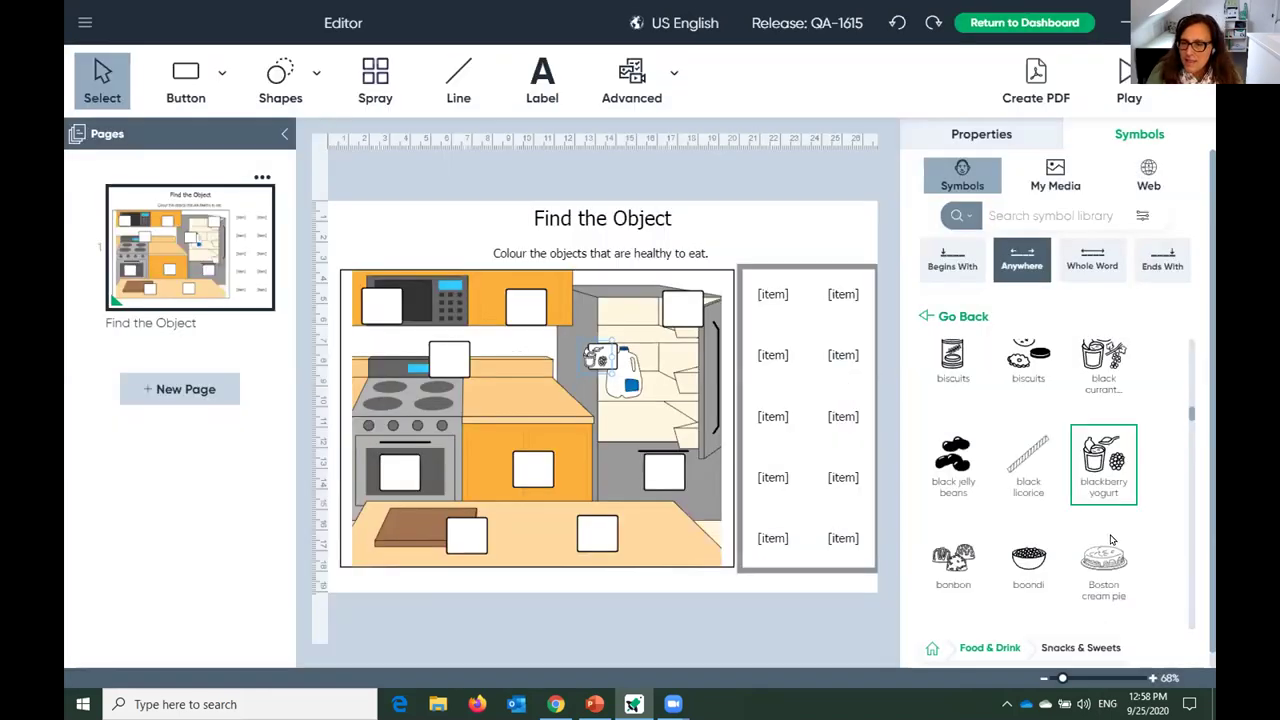
# Add the assorted "candy" symbol to the blank button on the front worktop, keeping the button's existing content.
pyautogui.scroll(-3, 1113, 538)
pyautogui.scroll(-5, 1110, 540)
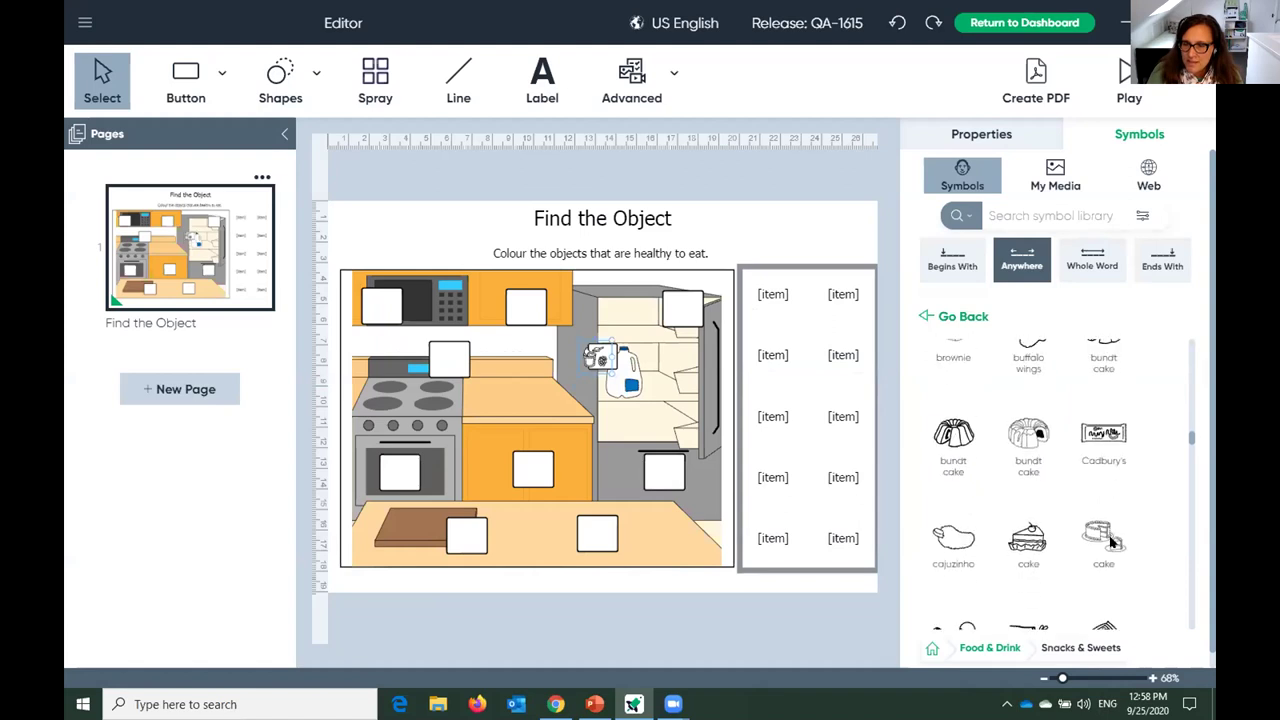
pyautogui.scroll(-1, 1110, 540)
pyautogui.moveTo(953, 450); pyautogui.dragTo(600, 541)
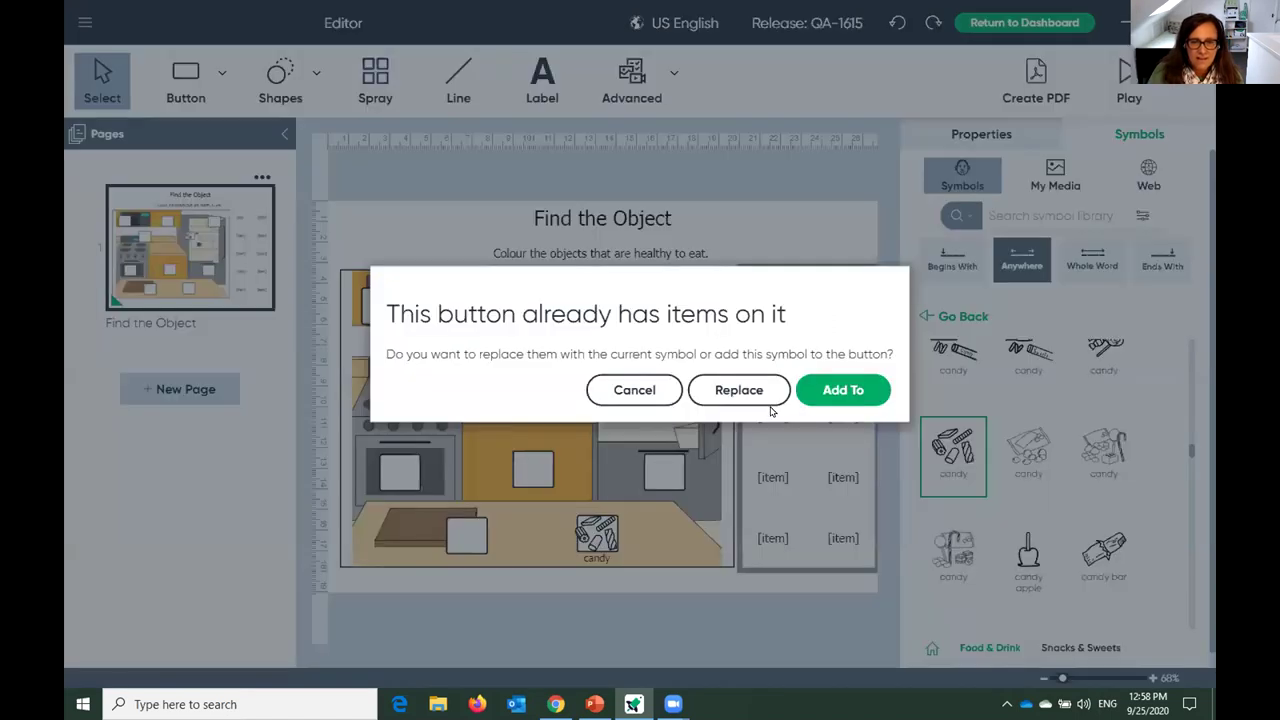
pyautogui.click(870, 392)
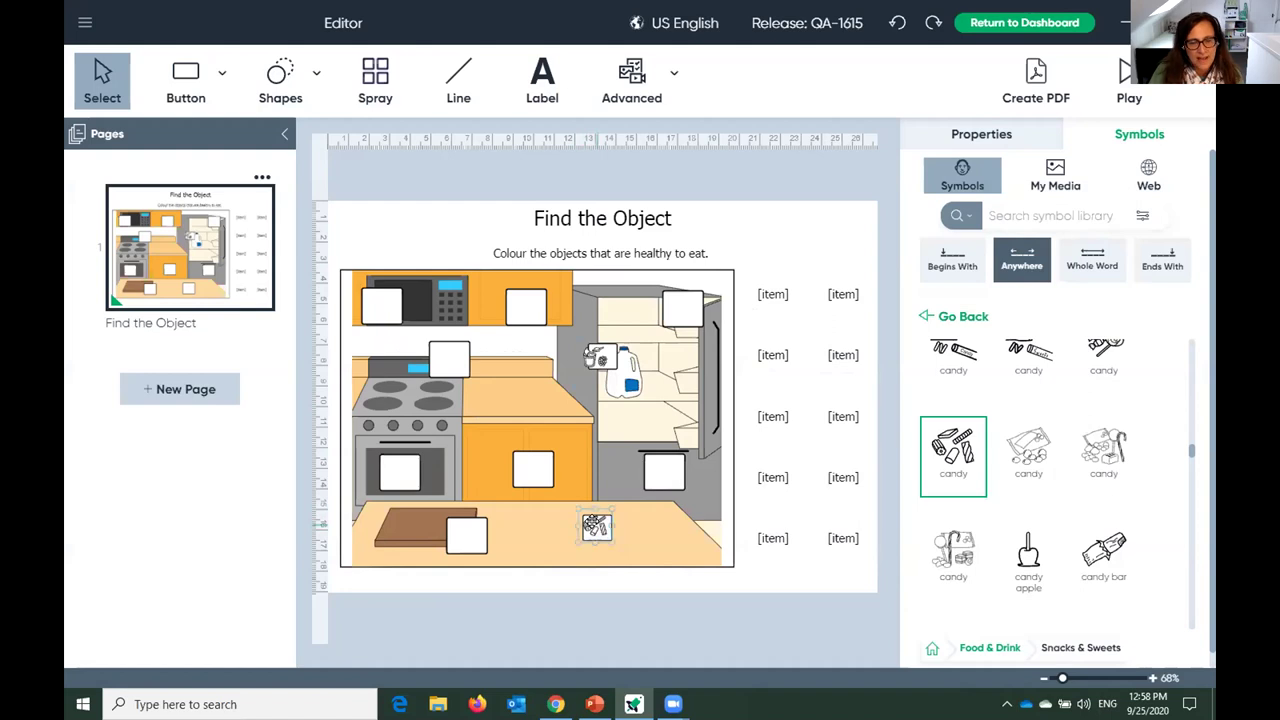
# Try to move the candy symbol out of its worktop button, cancel the move, and undo the symbol's placement.
pyautogui.moveTo(597, 527); pyautogui.dragTo(640, 524)
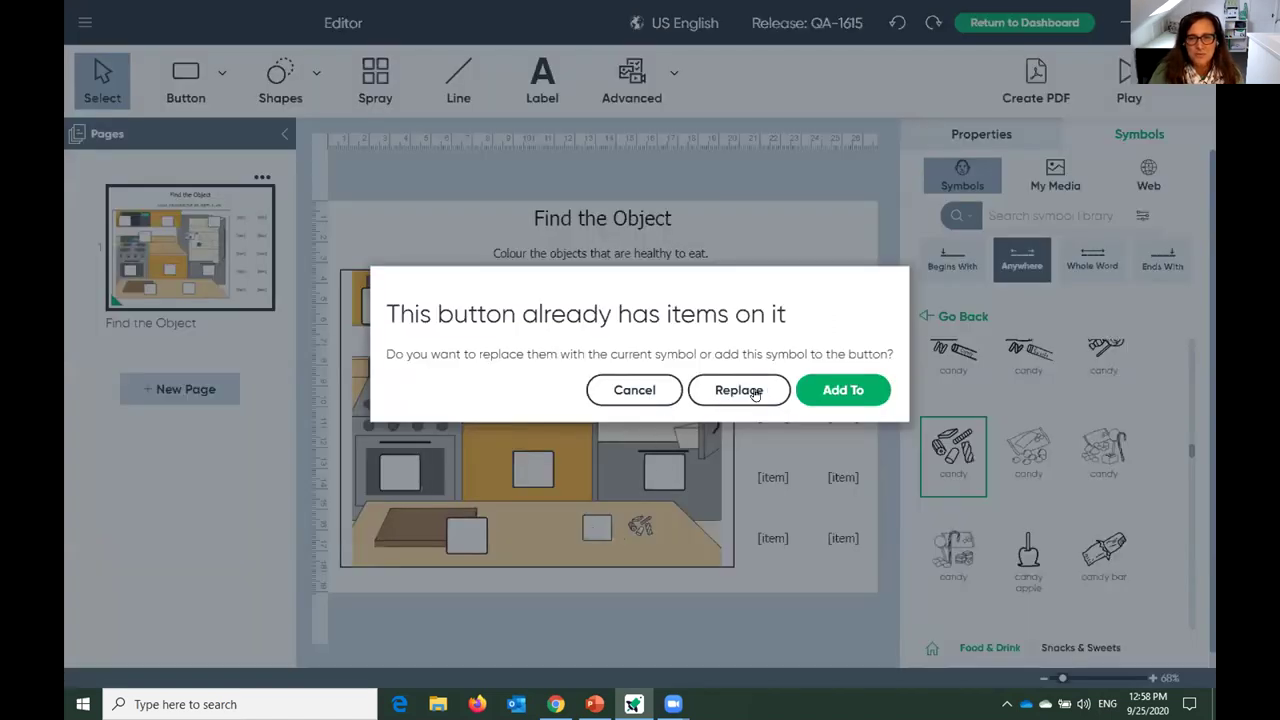
pyautogui.click(648, 399)
pyautogui.click(898, 23)
pyautogui.click(898, 23)
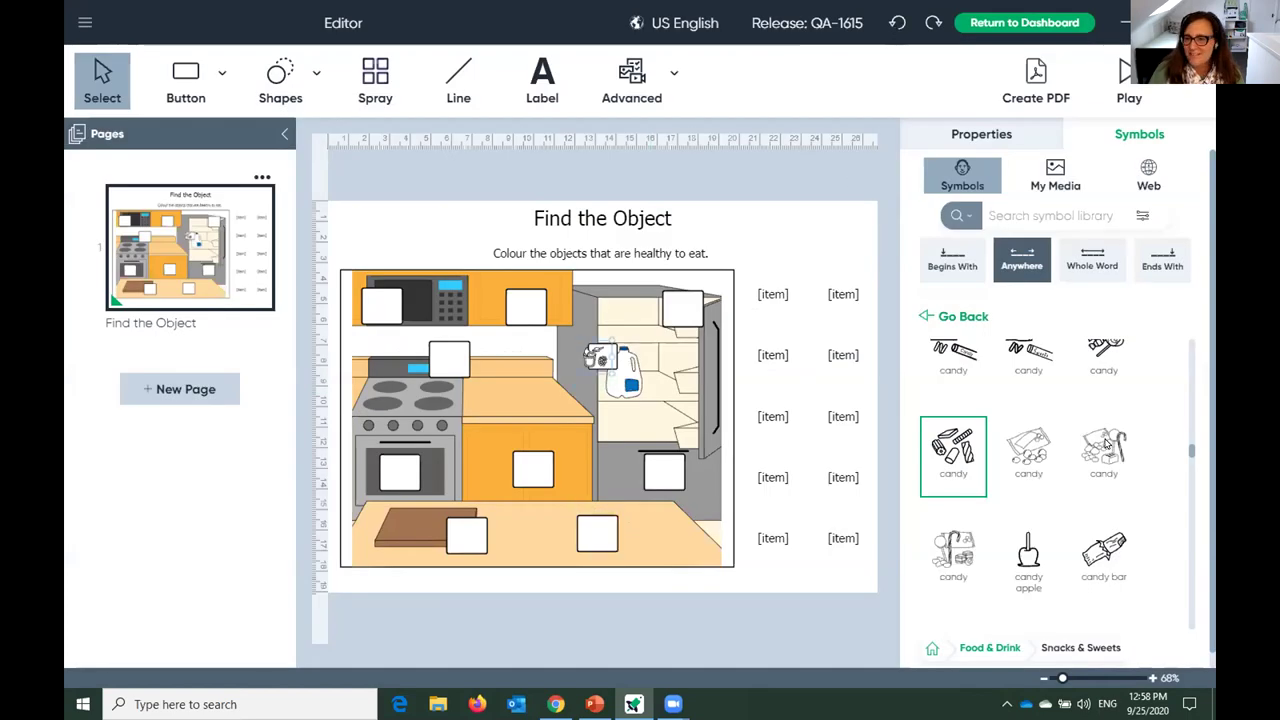
# Replace the blank worktop button's content with the "candy" symbol and the blank upper cabinet button's content with the "cashews" symbol.
pyautogui.moveTo(655, 480); pyautogui.dragTo(597, 533)
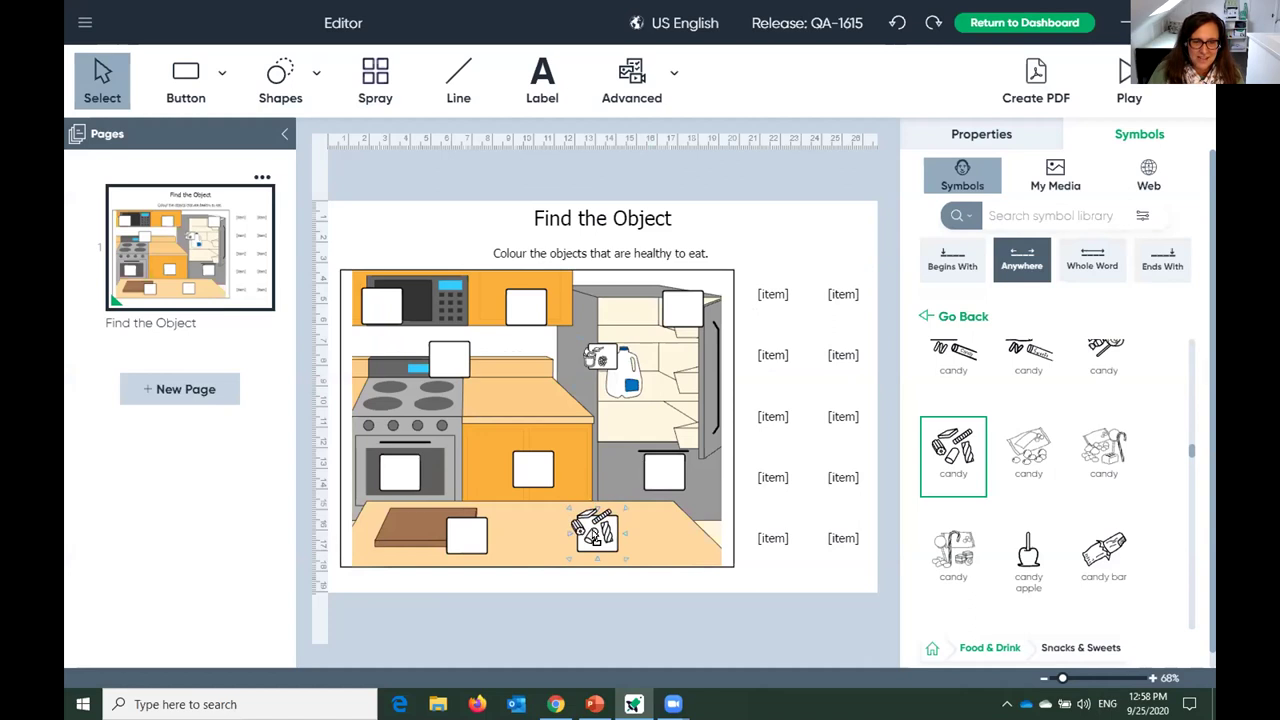
pyautogui.click(738, 390)
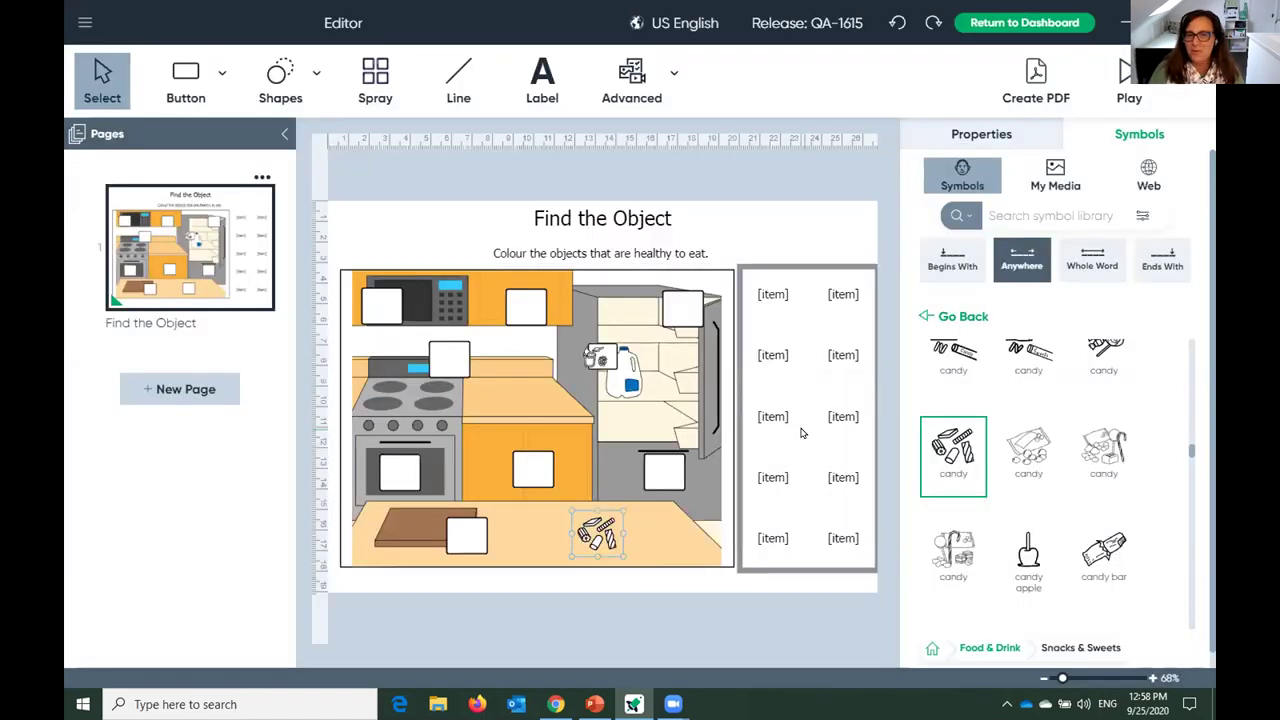
pyautogui.scroll(-3, 1100, 512)
pyautogui.scroll(-5, 1105, 512)
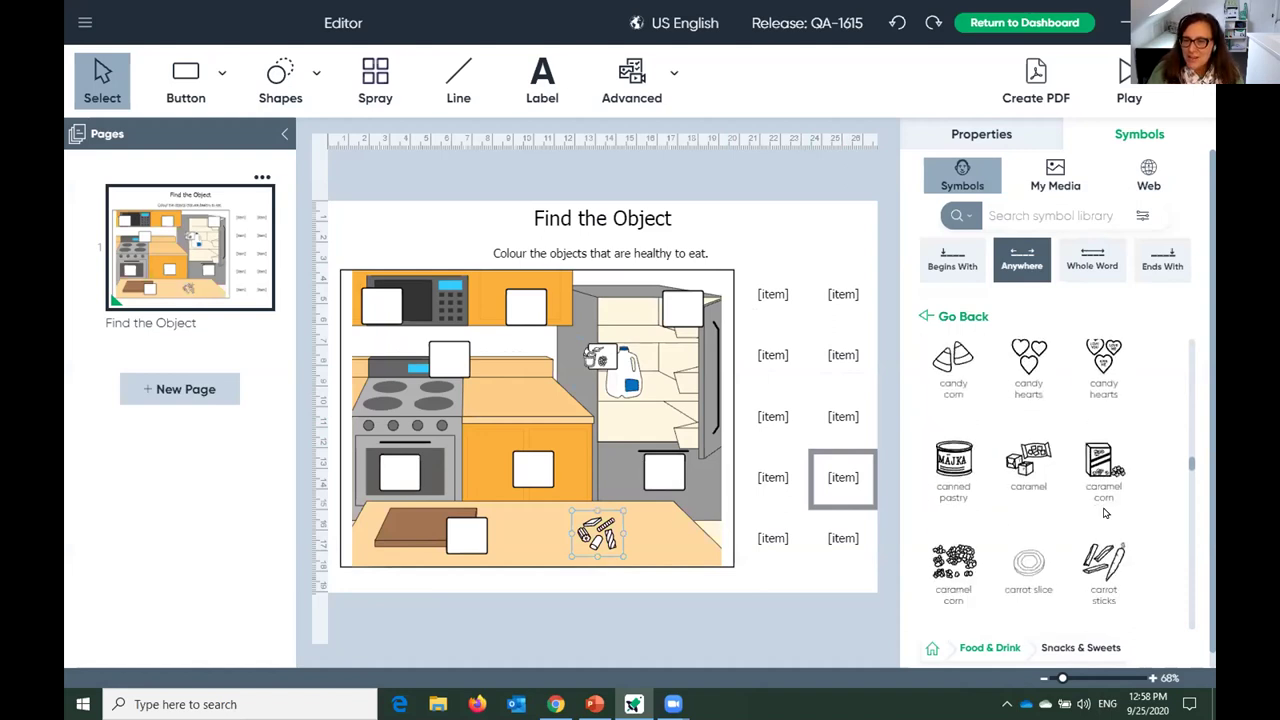
pyautogui.scroll(2, 1105, 513)
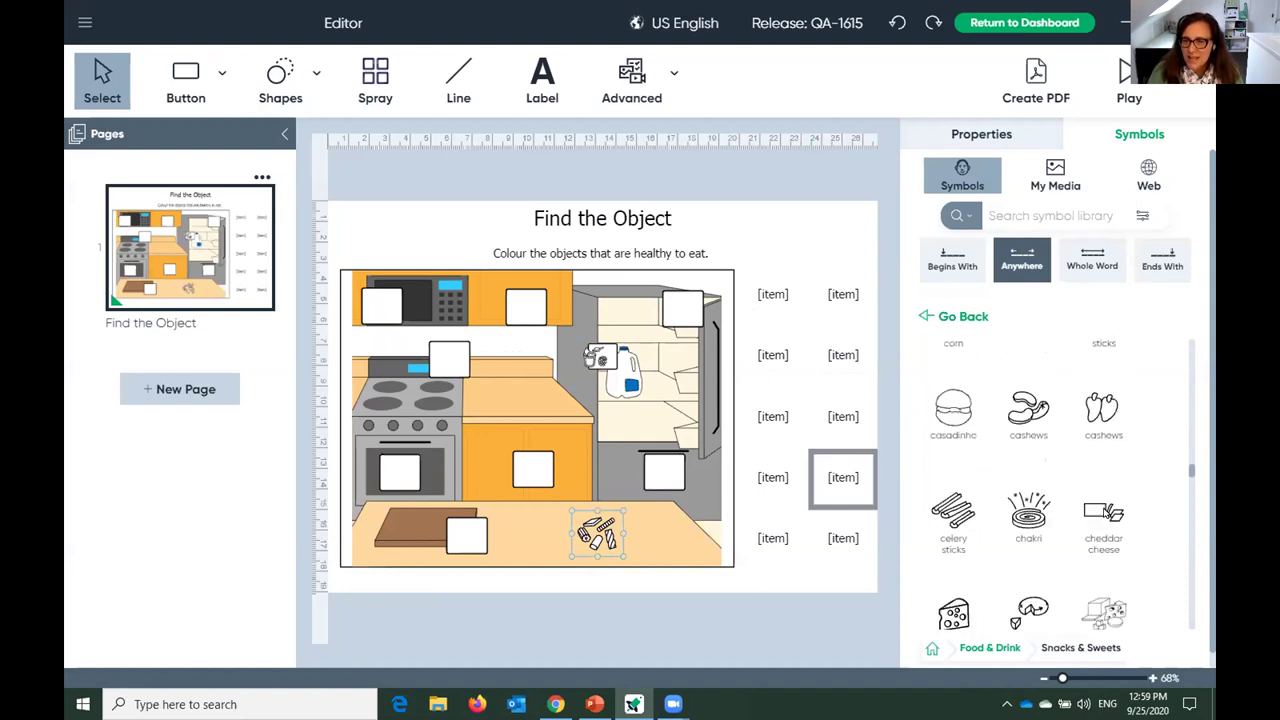
pyautogui.moveTo(1028, 430); pyautogui.dragTo(502, 316)
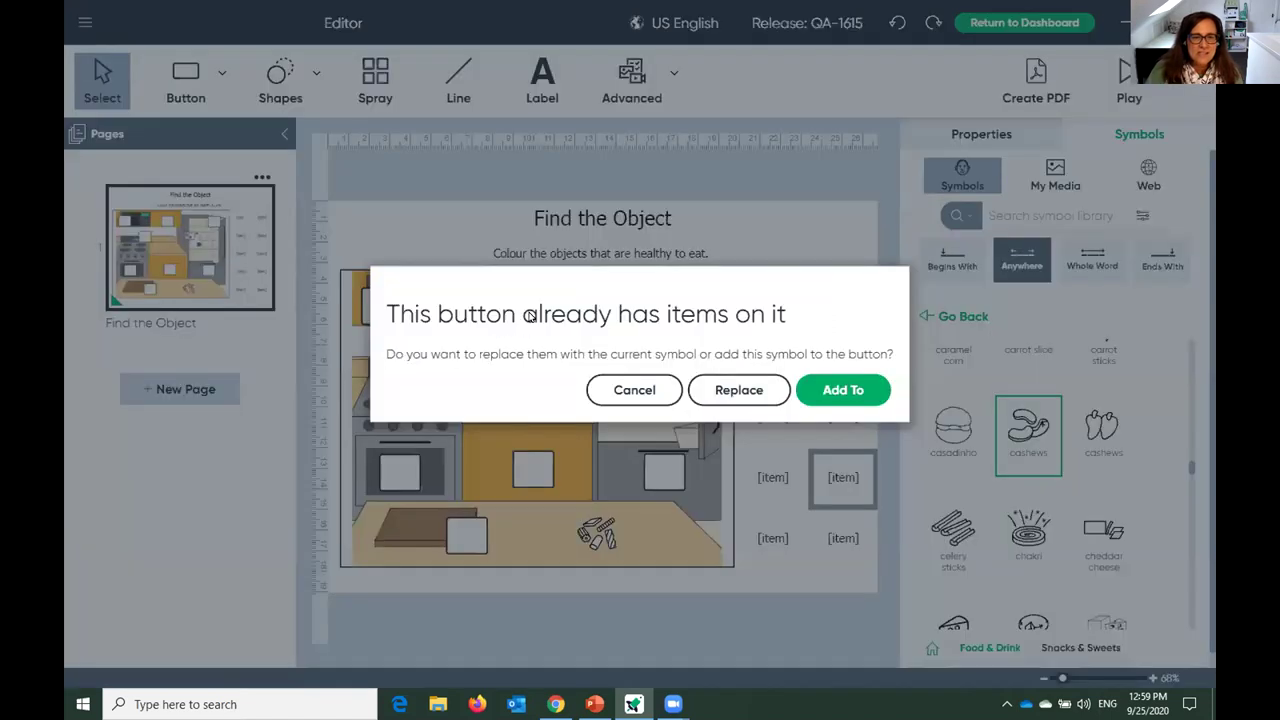
pyautogui.click(757, 396)
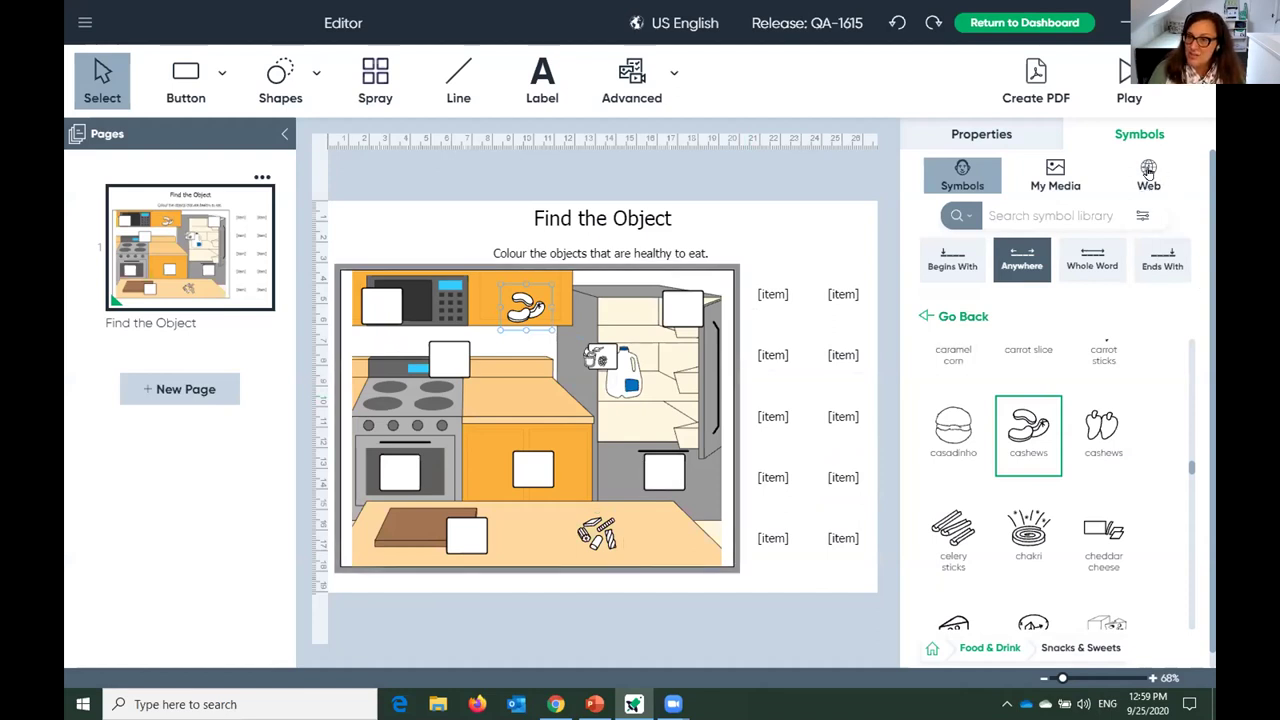
# Search the web images for "kitchen" and replace the large scene picture with the grey kitchen photo.
pyautogui.click(1148, 172)
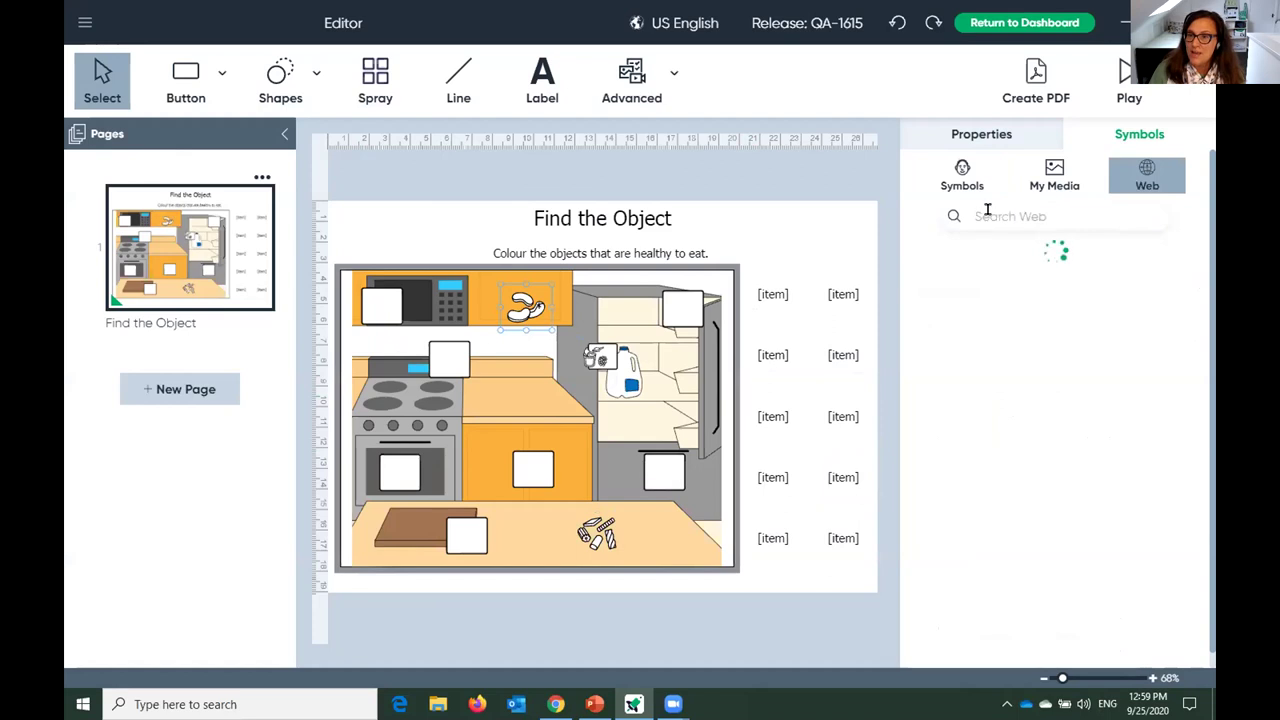
pyautogui.write('kitchen')
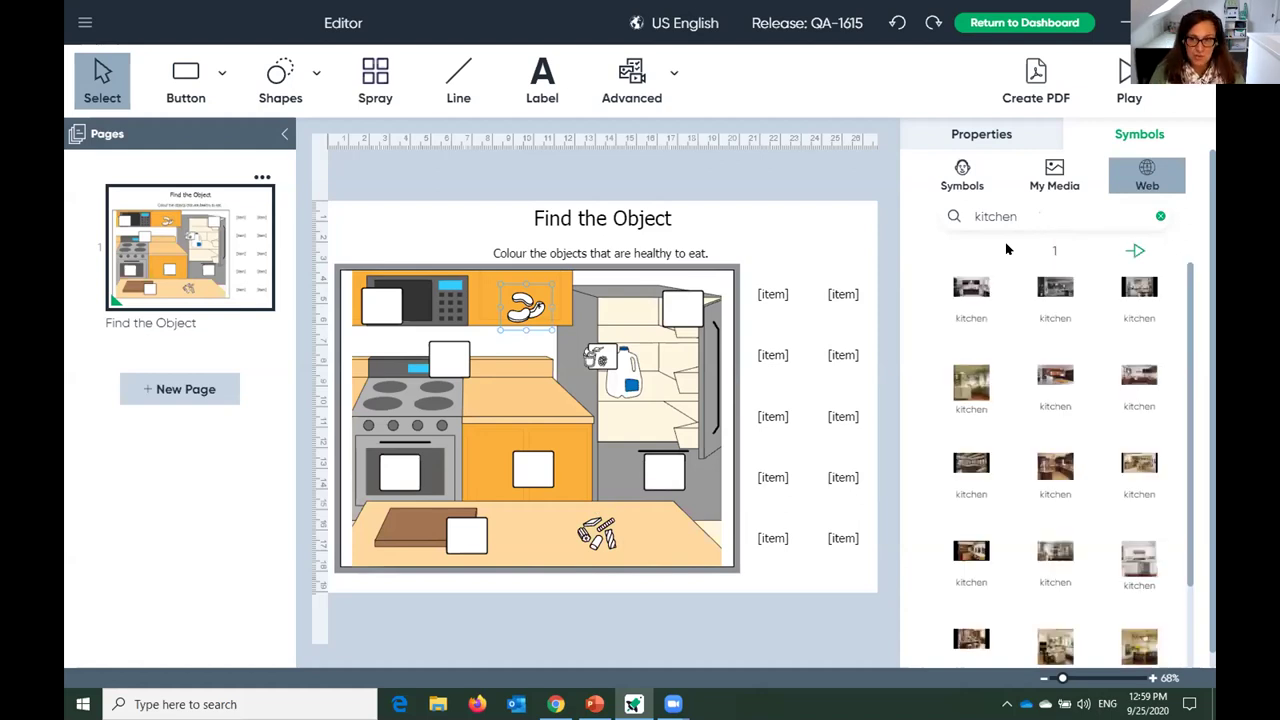
pyautogui.moveTo(1055, 290); pyautogui.dragTo(541, 393)
pyautogui.moveTo(539, 400); pyautogui.dragTo(536, 447)
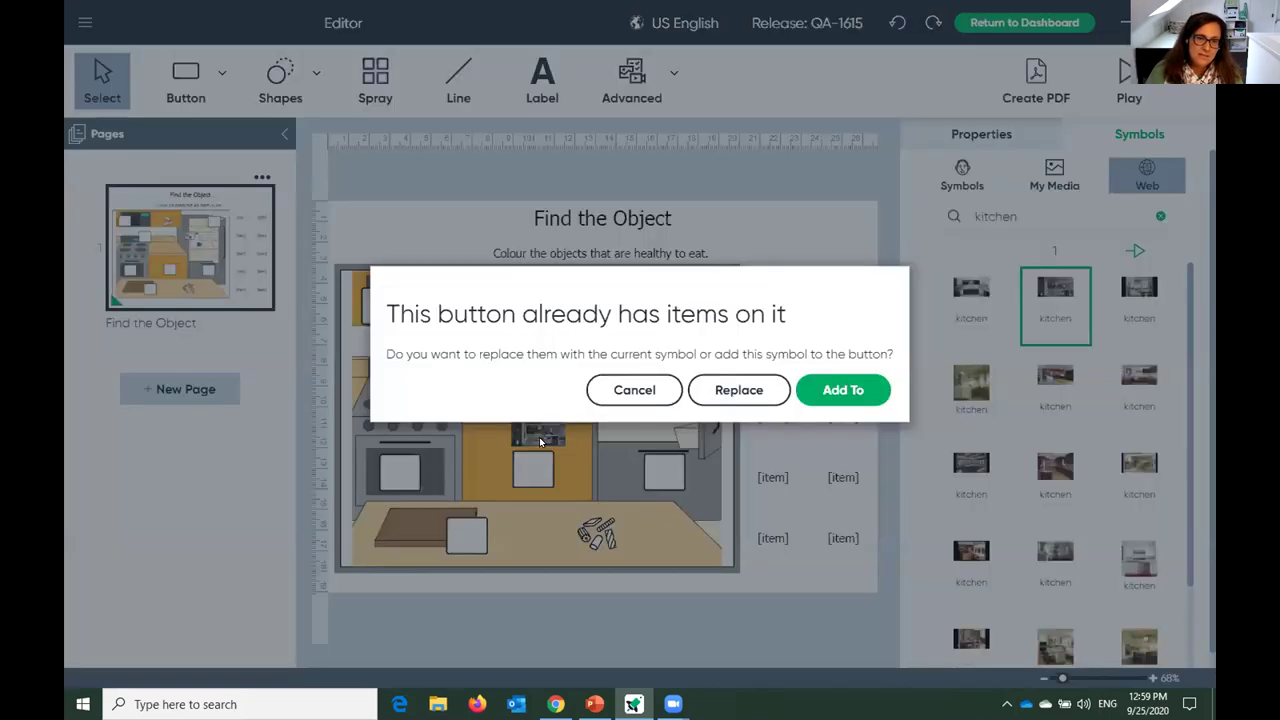
pyautogui.click(736, 391)
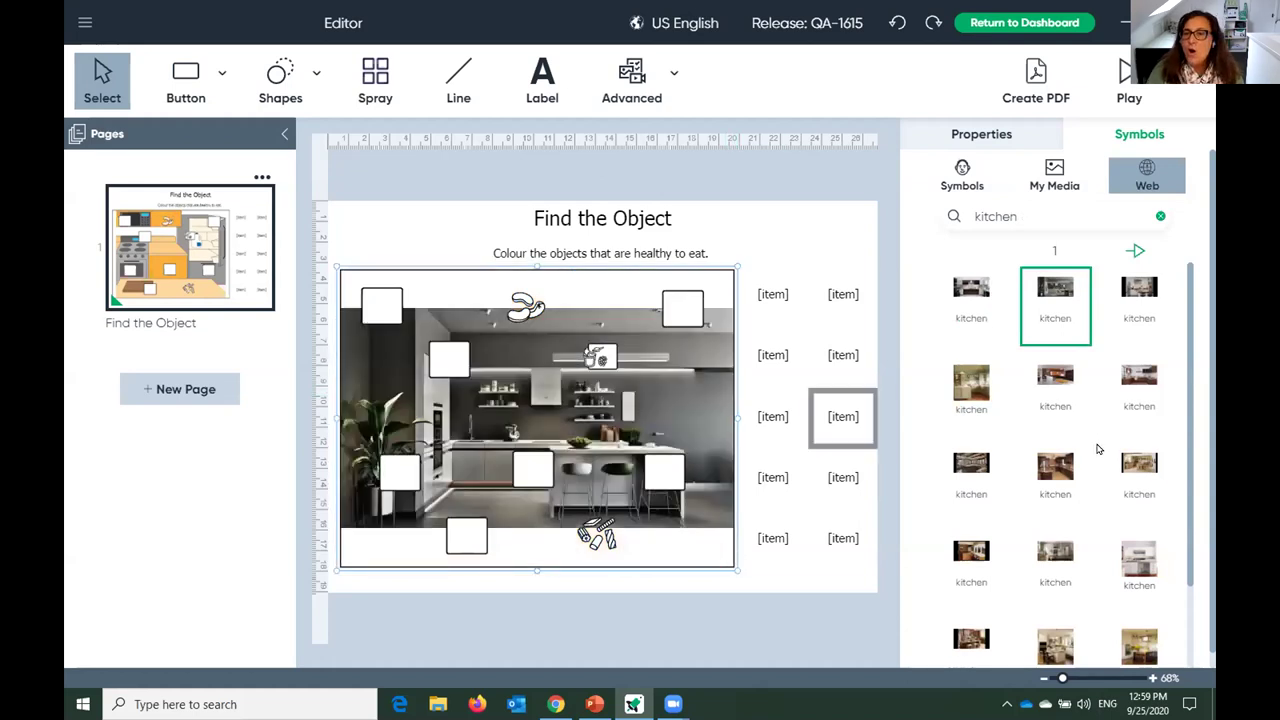
pyautogui.scroll(-1, 1097, 446)
pyautogui.scroll(1, 1097, 446)
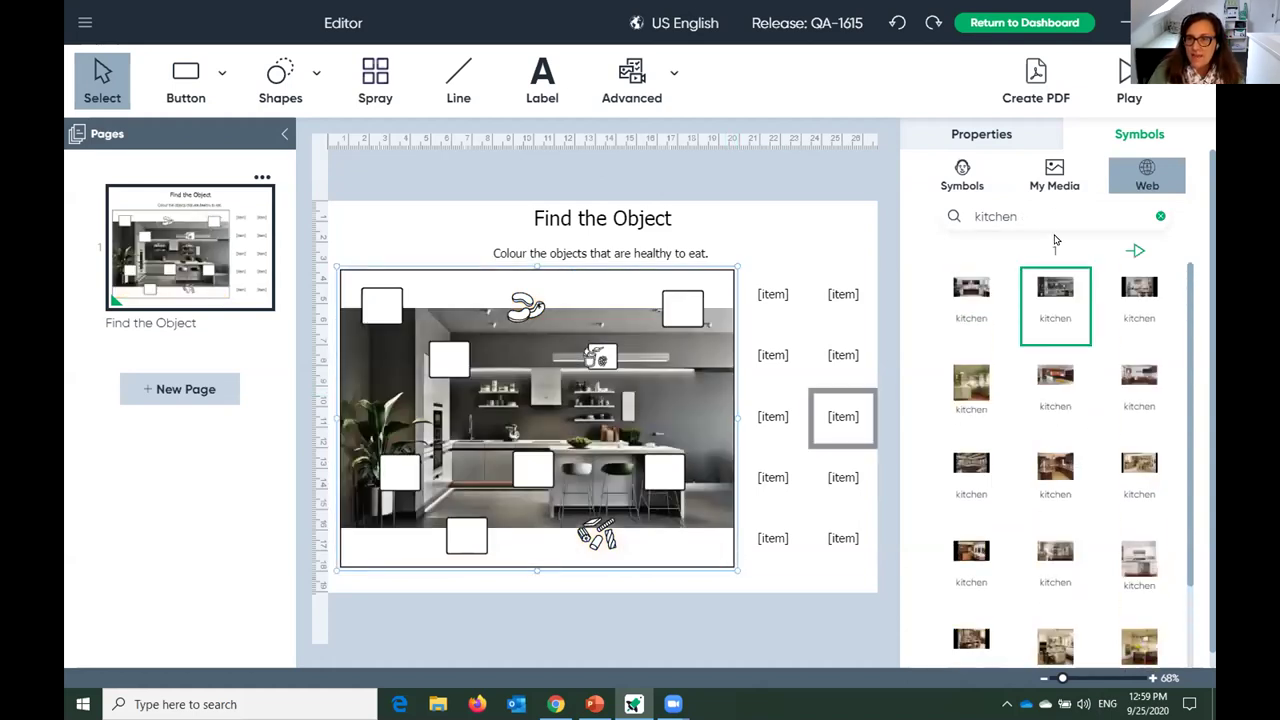
# Show My Media and its Add Media upload page in the browser, and return to the Boardmaker editor.
pyautogui.click(1058, 176)
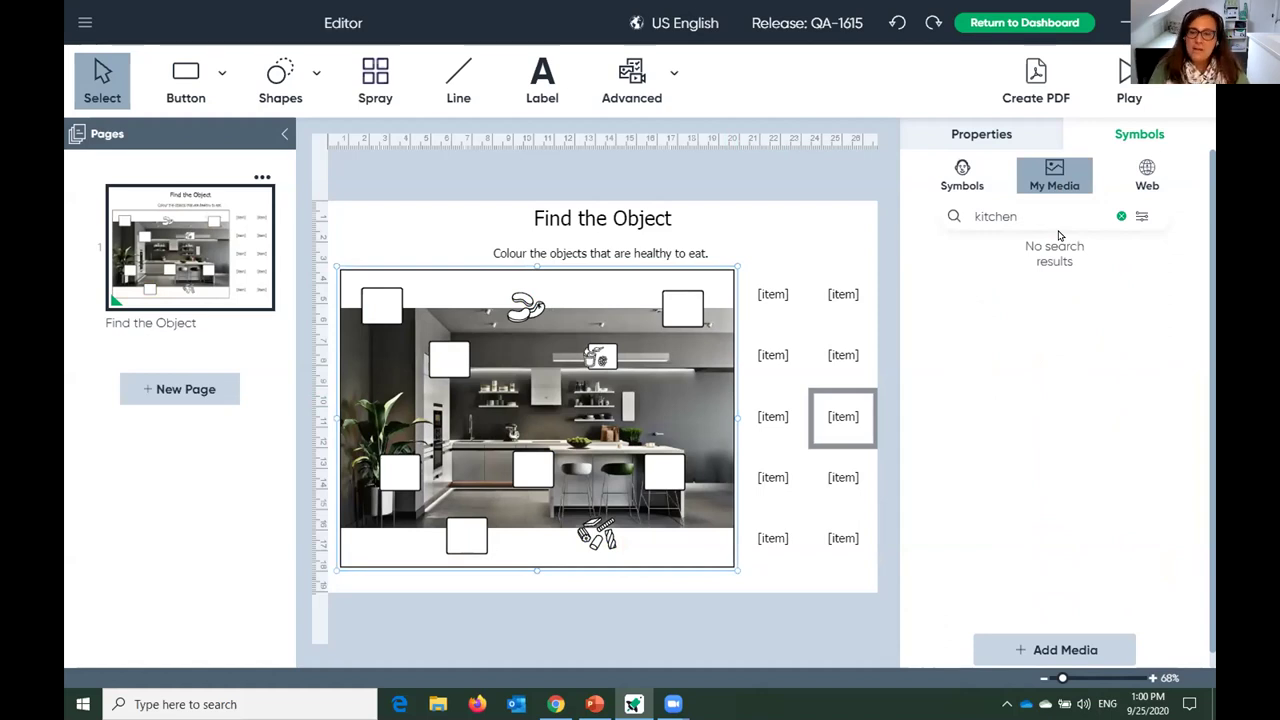
pyautogui.click(1059, 655)
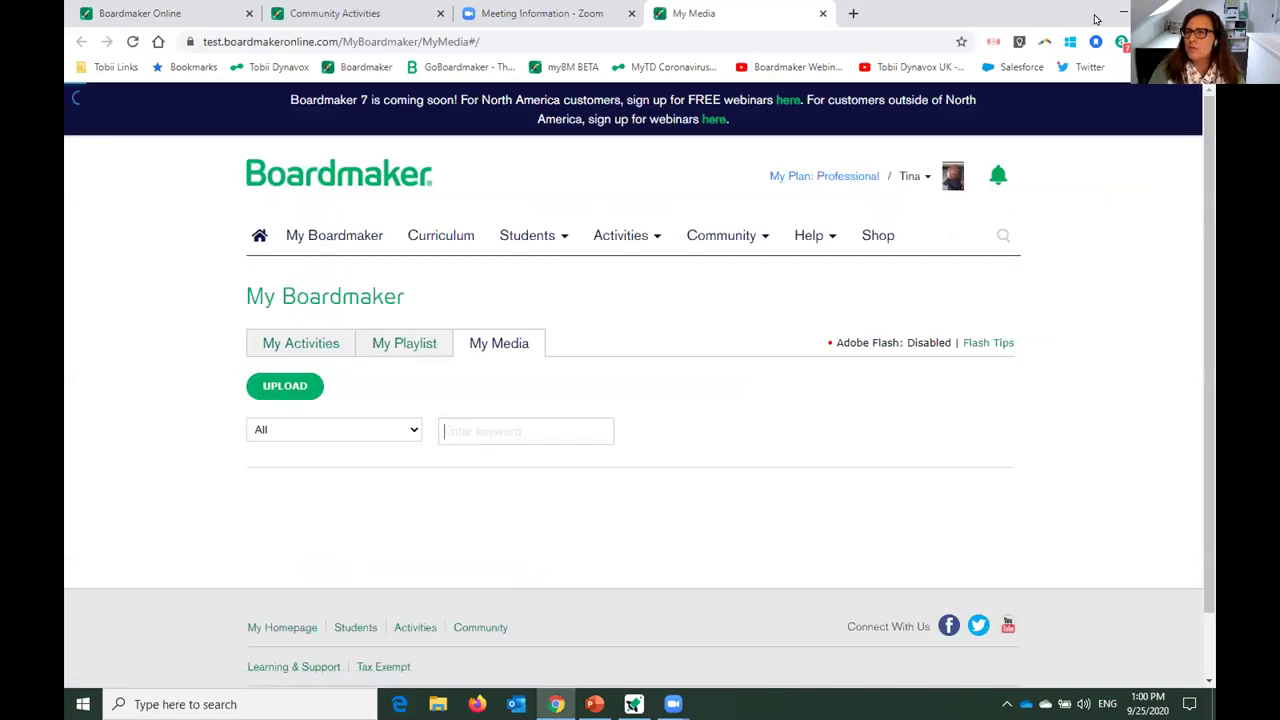
pyautogui.click(1121, 12)
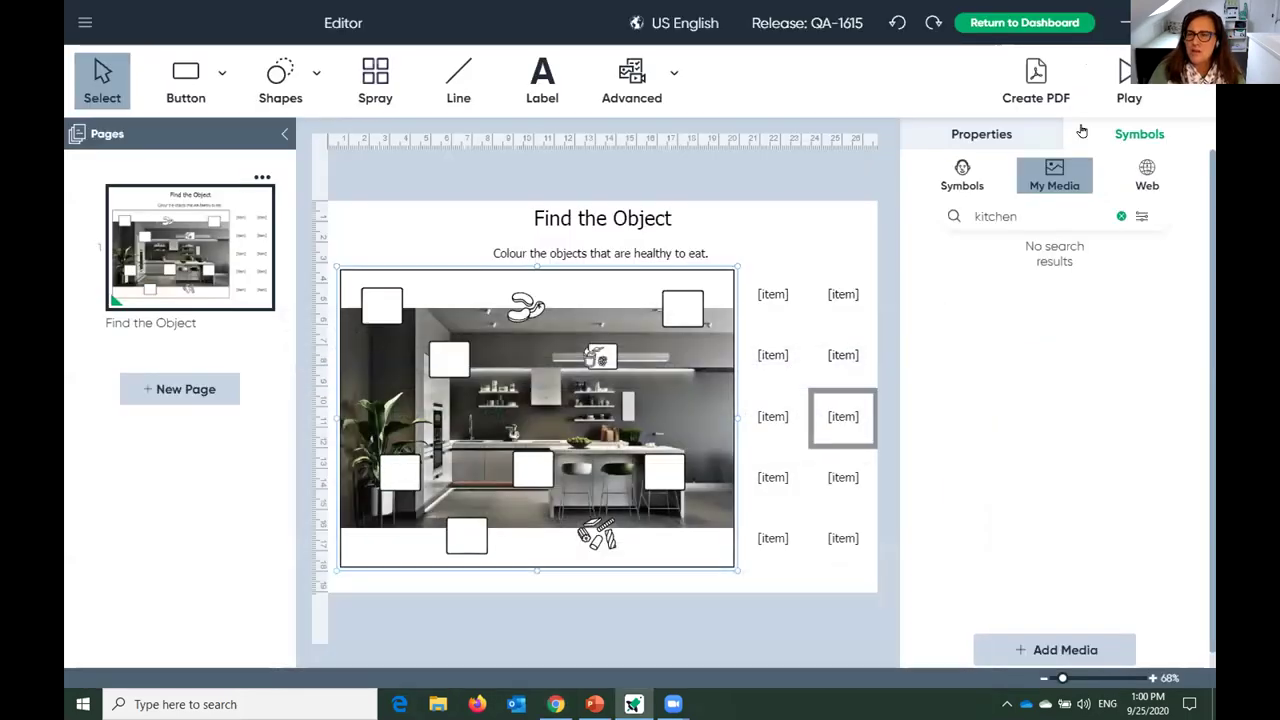
# Look at the scene button's properties and review the symbol library's results for "kitchen".
pyautogui.click(982, 140)
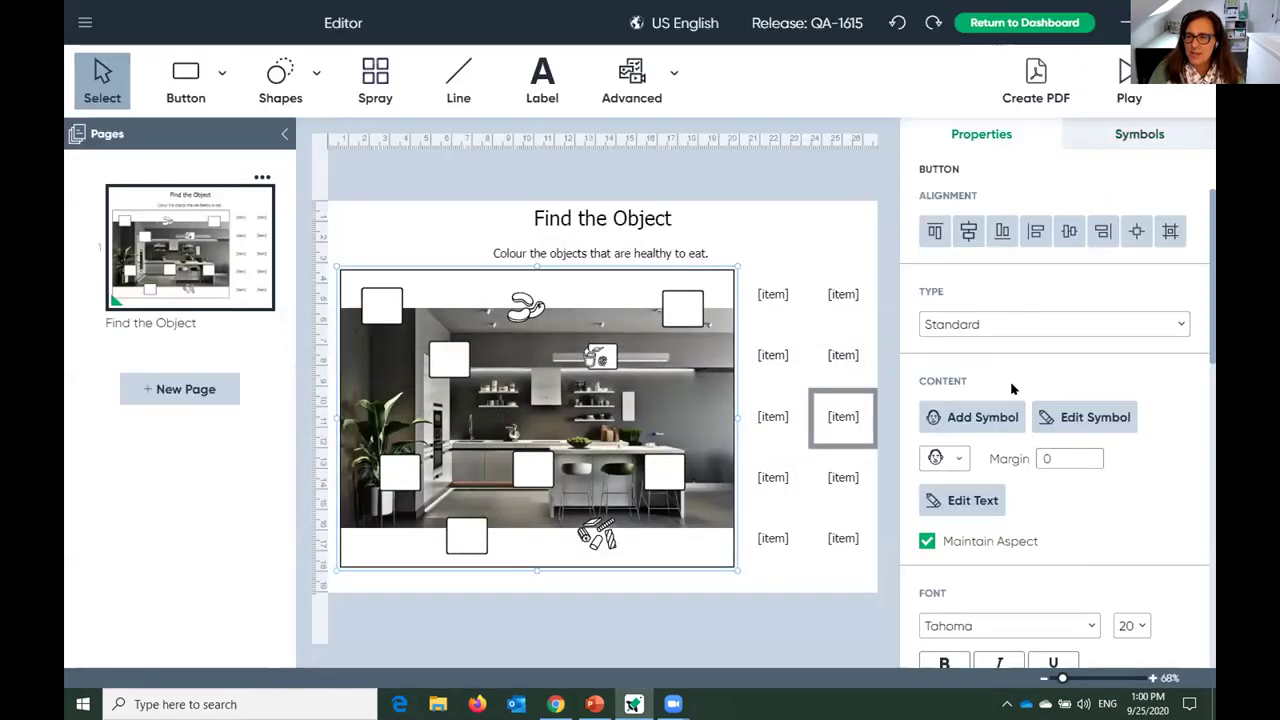
pyautogui.click(1106, 134)
pyautogui.click(960, 162)
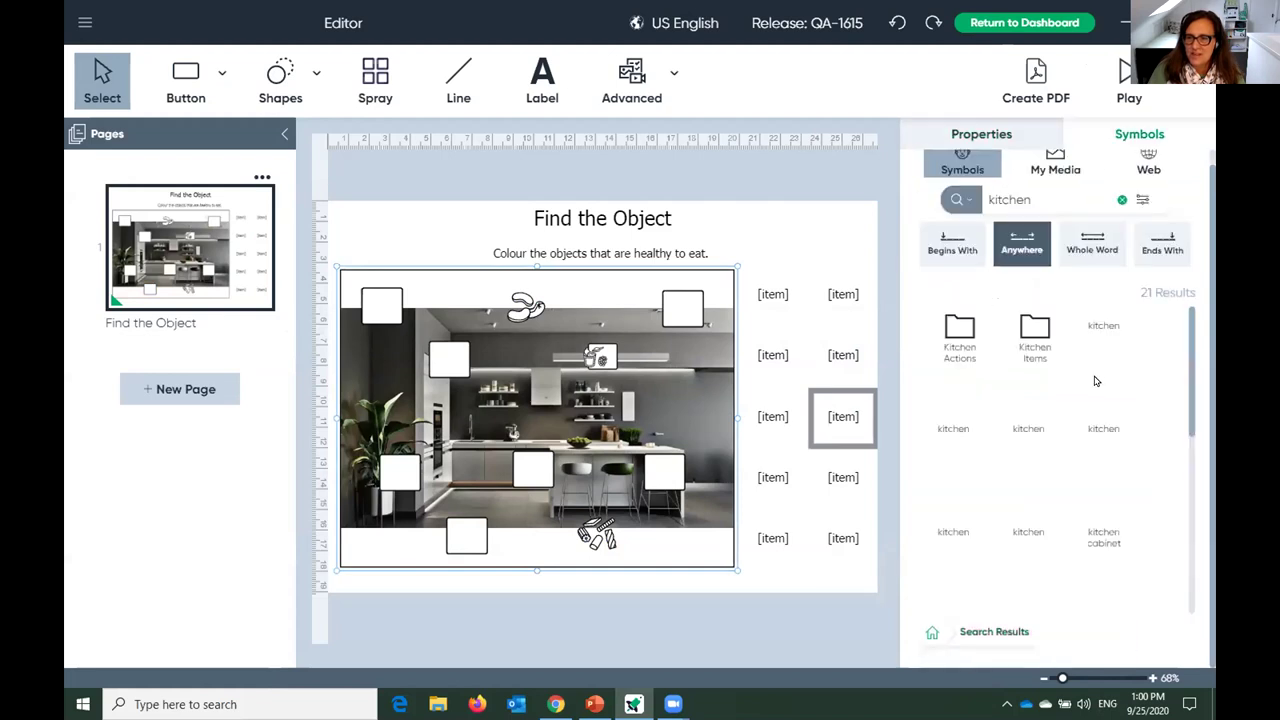
pyautogui.scroll(-3, 1095, 381)
pyautogui.scroll(4, 1097, 383)
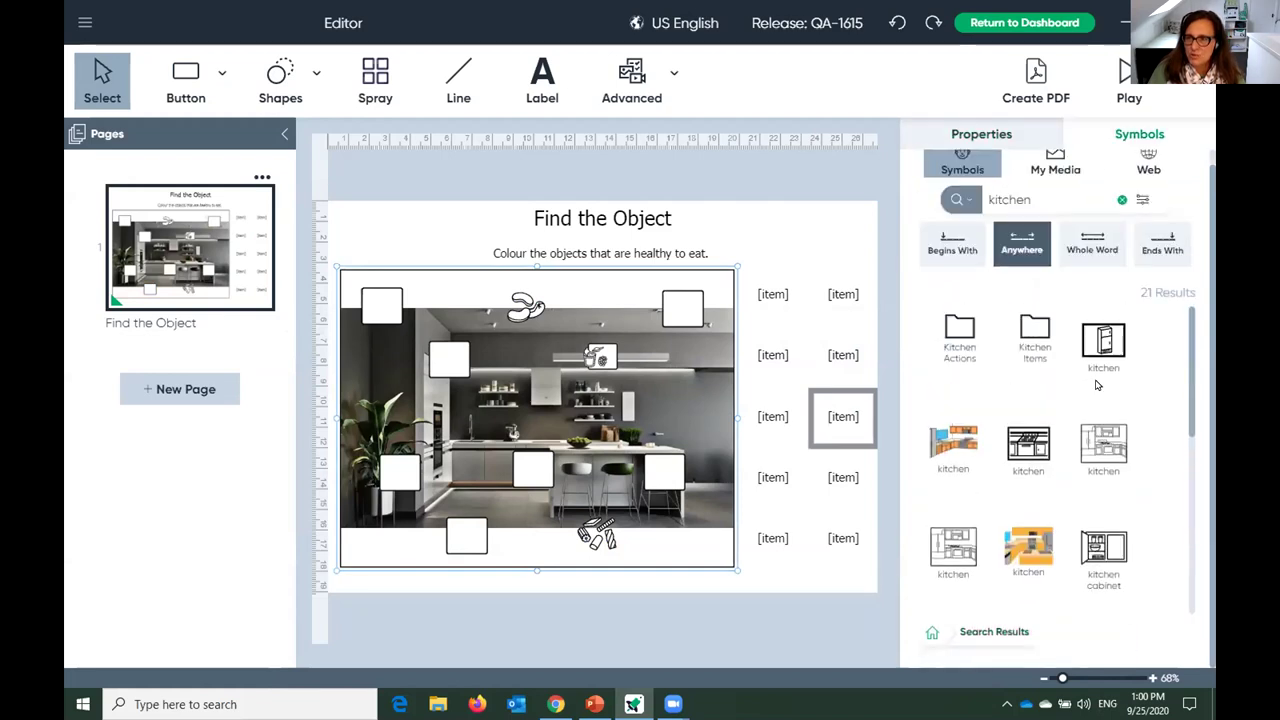
# Fill the blank button in the scene's upper-right corner with the cookie photo from folder "1" in Pictures, and enlarge the button over the kitchen photo.
pyautogui.click(678, 310)
pyautogui.doubleClick(678, 310)
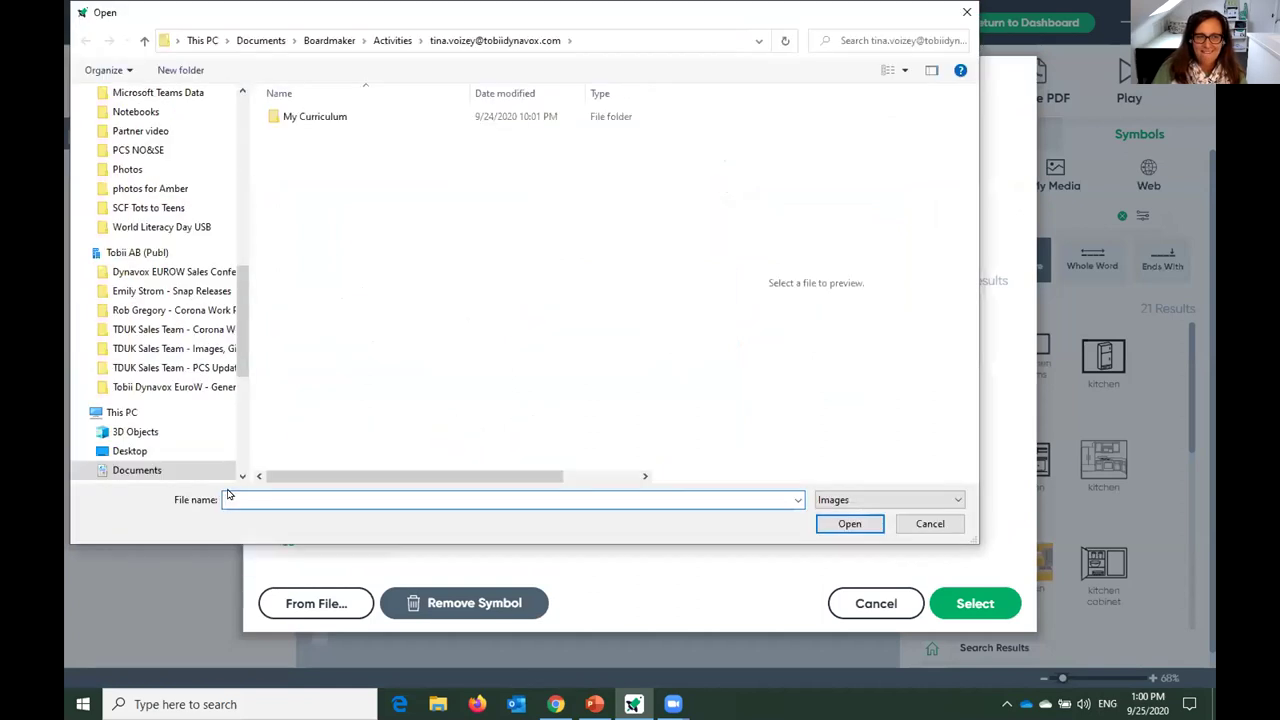
pyautogui.scroll(-6, 244, 421)
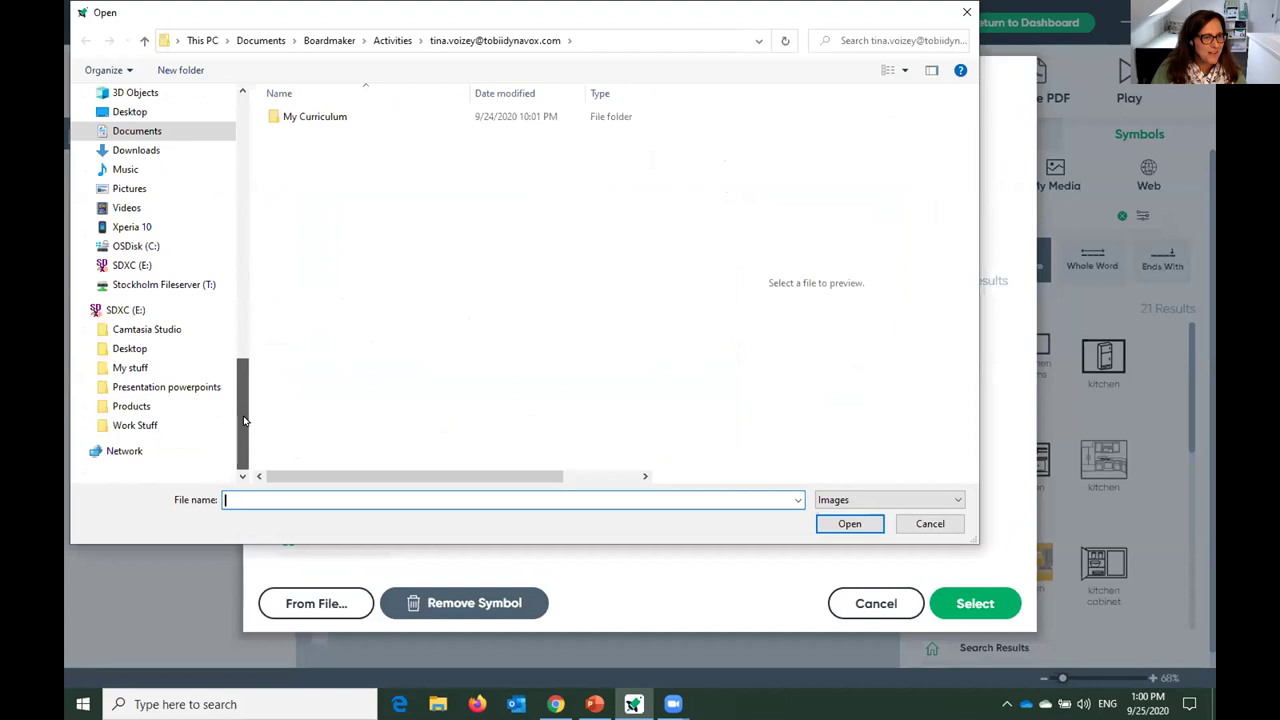
pyautogui.click(132, 188)
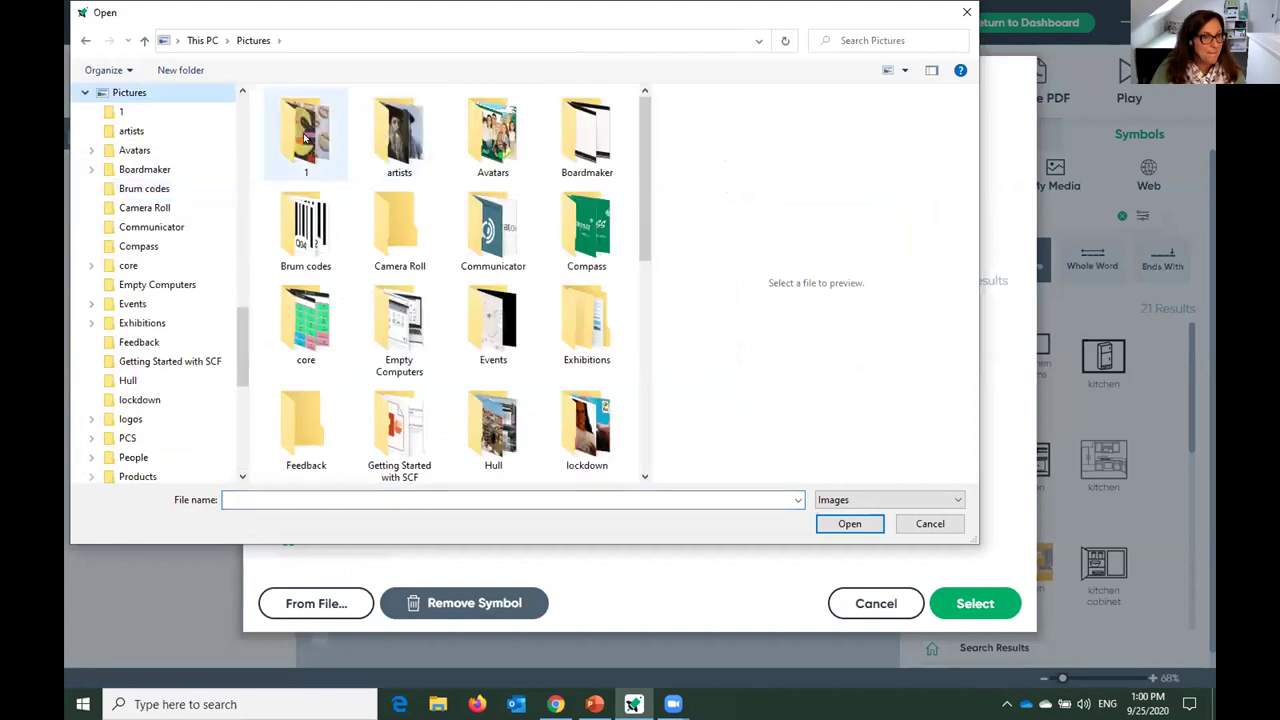
pyautogui.doubleClick(305, 135)
pyautogui.click(305, 141)
pyautogui.click(834, 529)
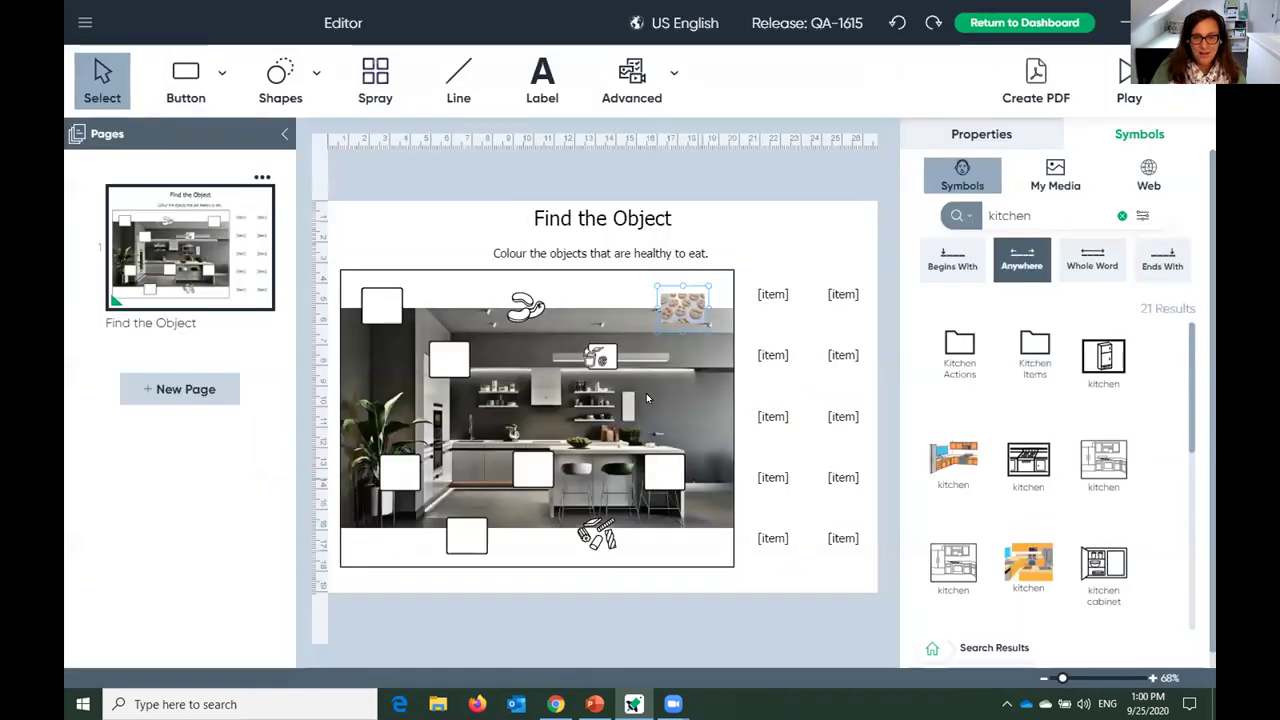
pyautogui.moveTo(657, 328); pyautogui.dragTo(703, 356)
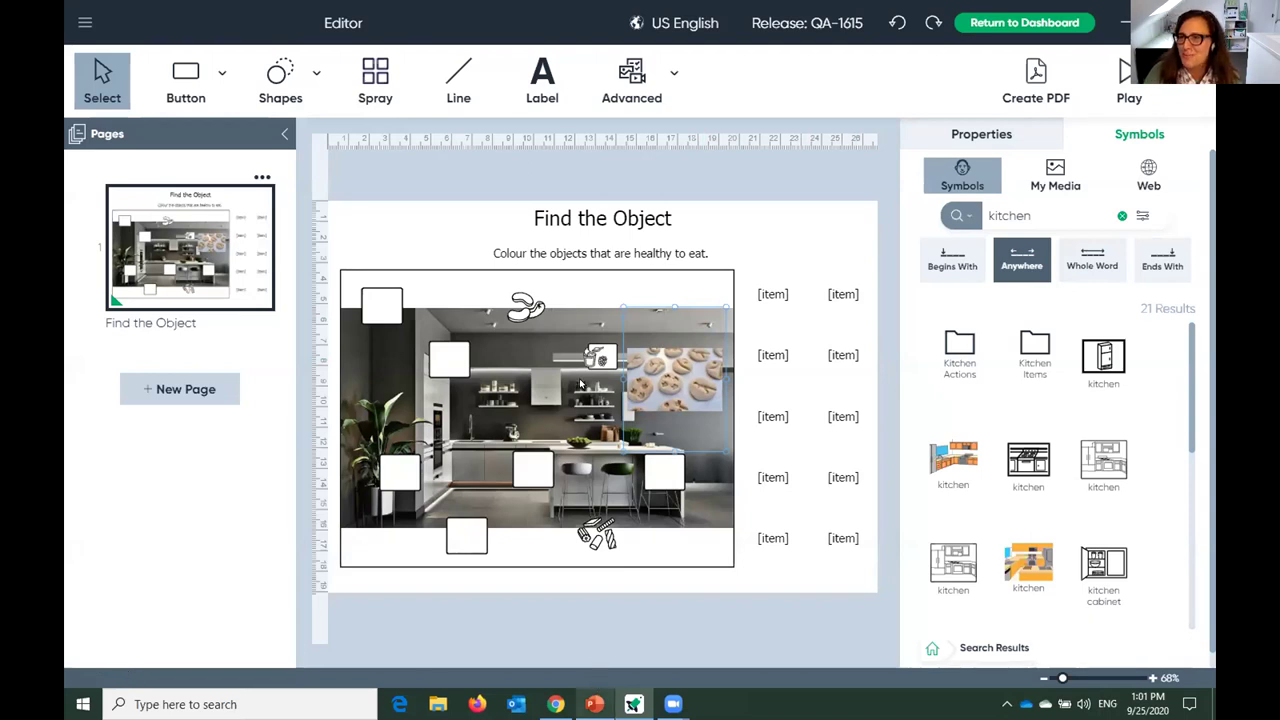
# Return to the dashboard without saving the activity, and start a new activity showing the Printable templates.
pyautogui.click(1050, 26)
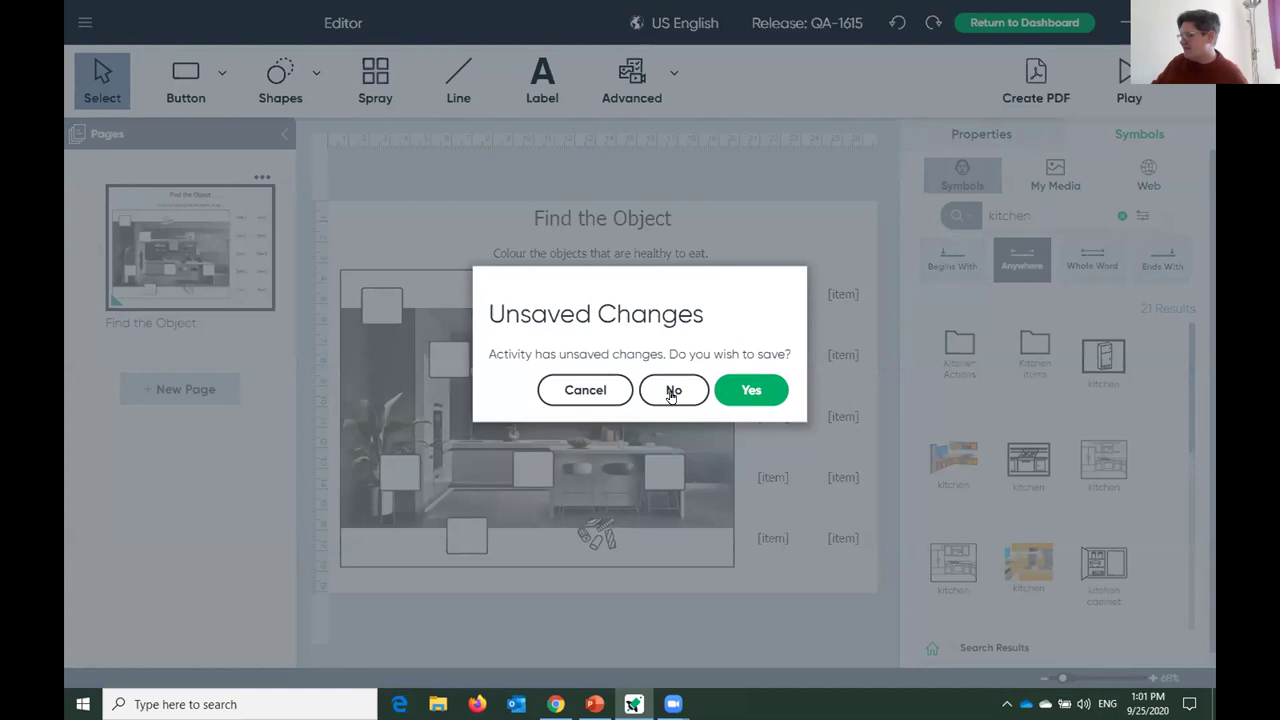
pyautogui.click(672, 393)
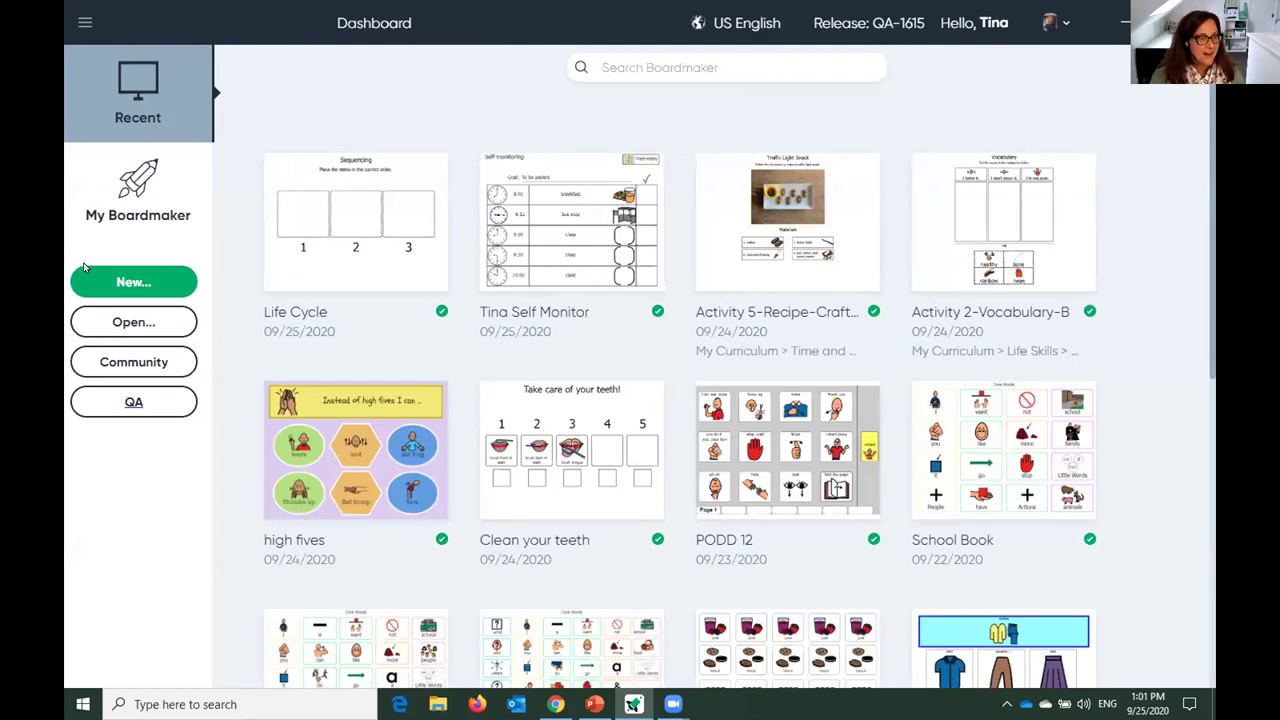
pyautogui.click(116, 283)
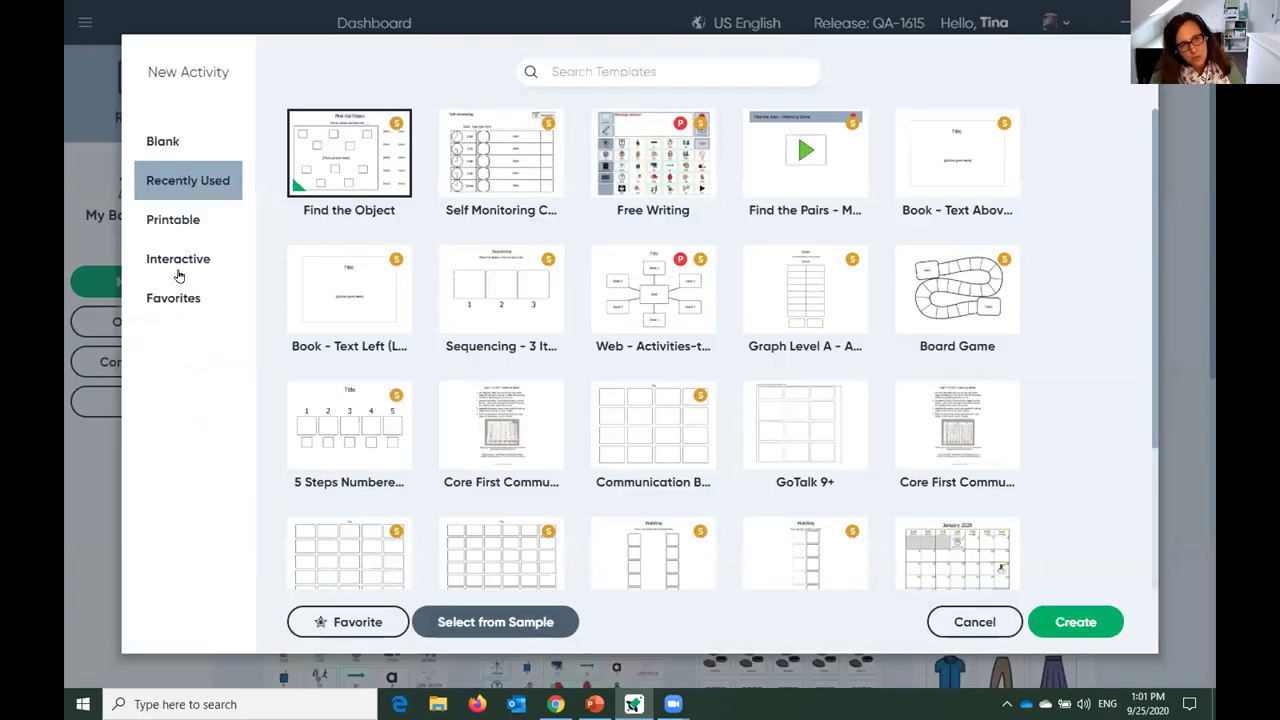
pyautogui.click(171, 222)
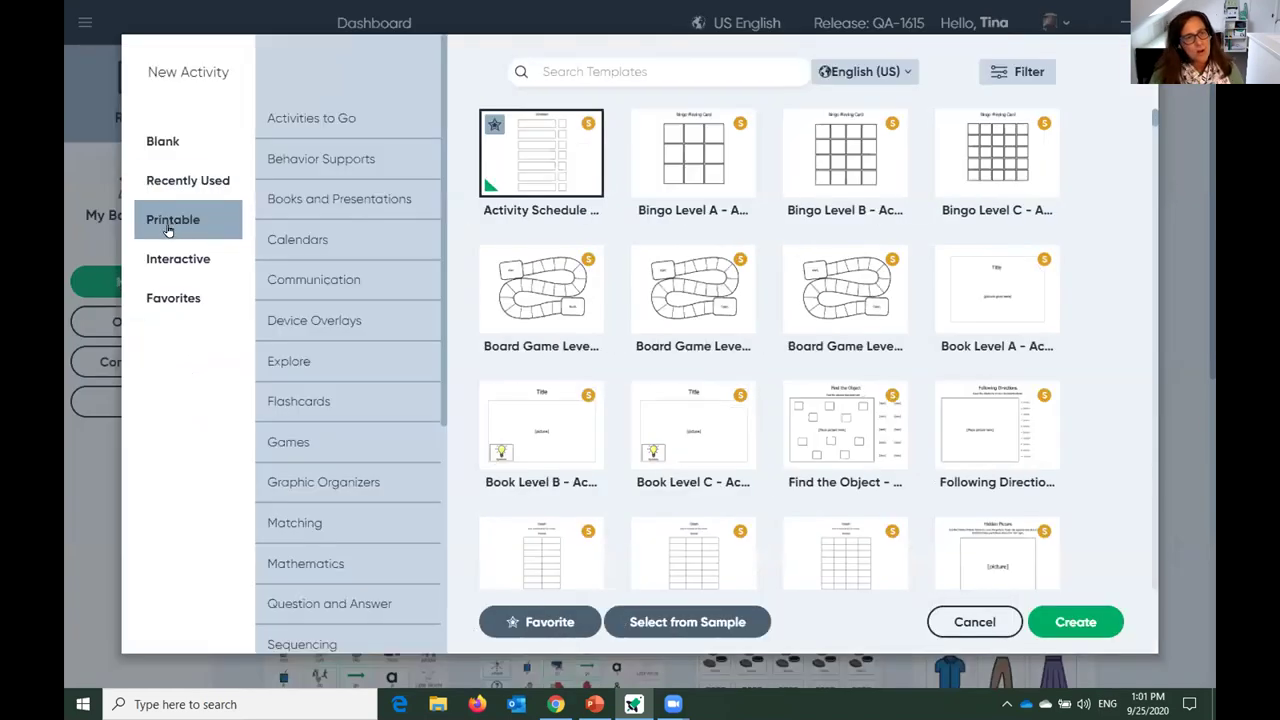
# Create an activity from the landscape "Book - Text Above" template in the Books and Presentations category.
pyautogui.click(350, 202)
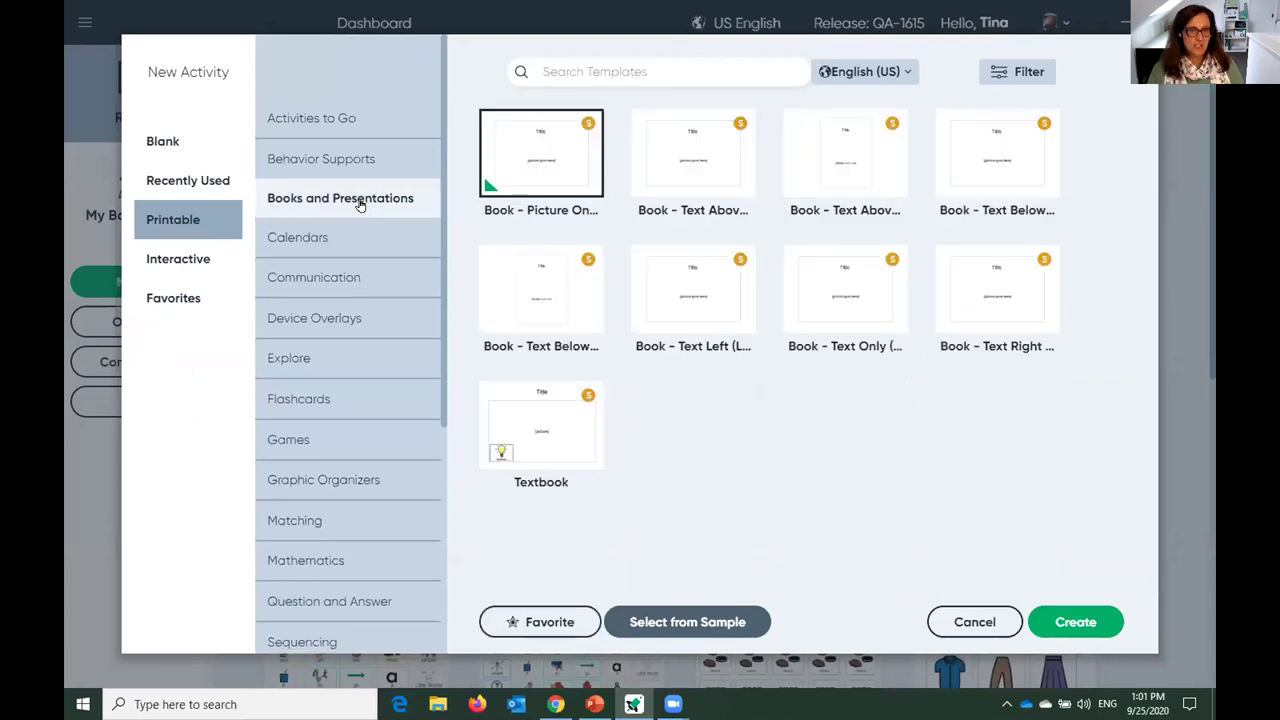
pyautogui.click(716, 162)
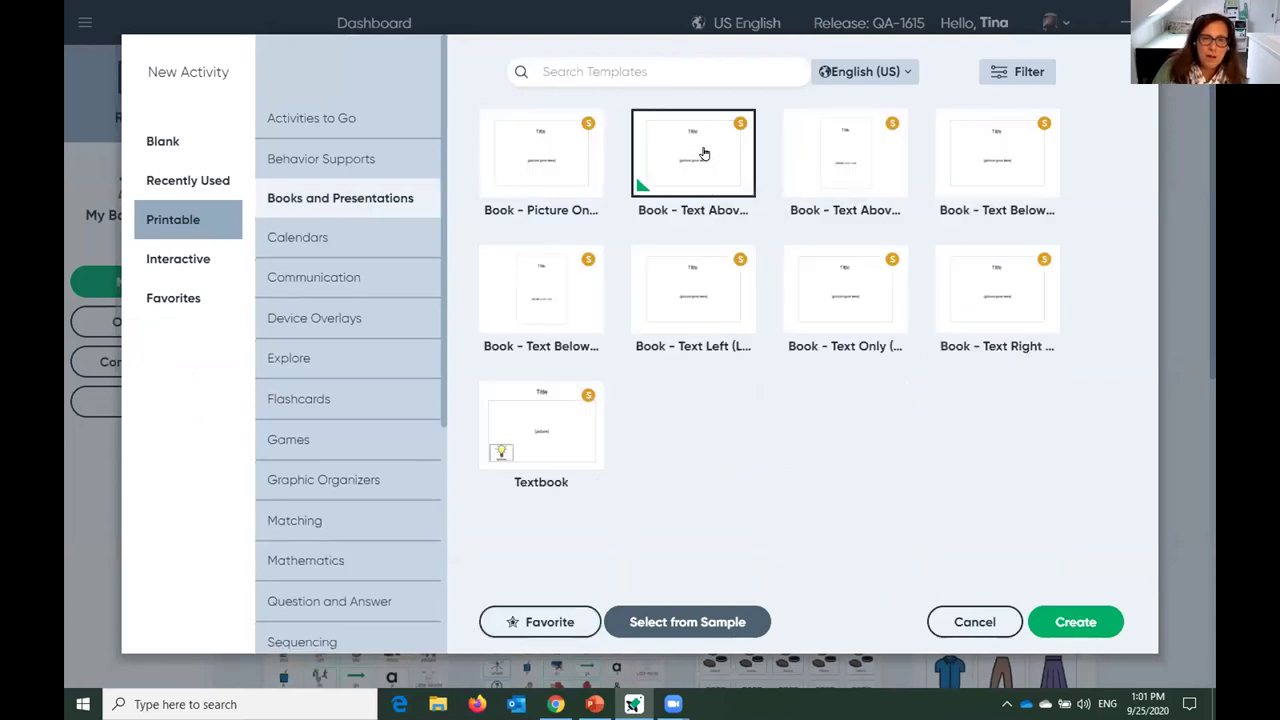
pyautogui.click(1070, 624)
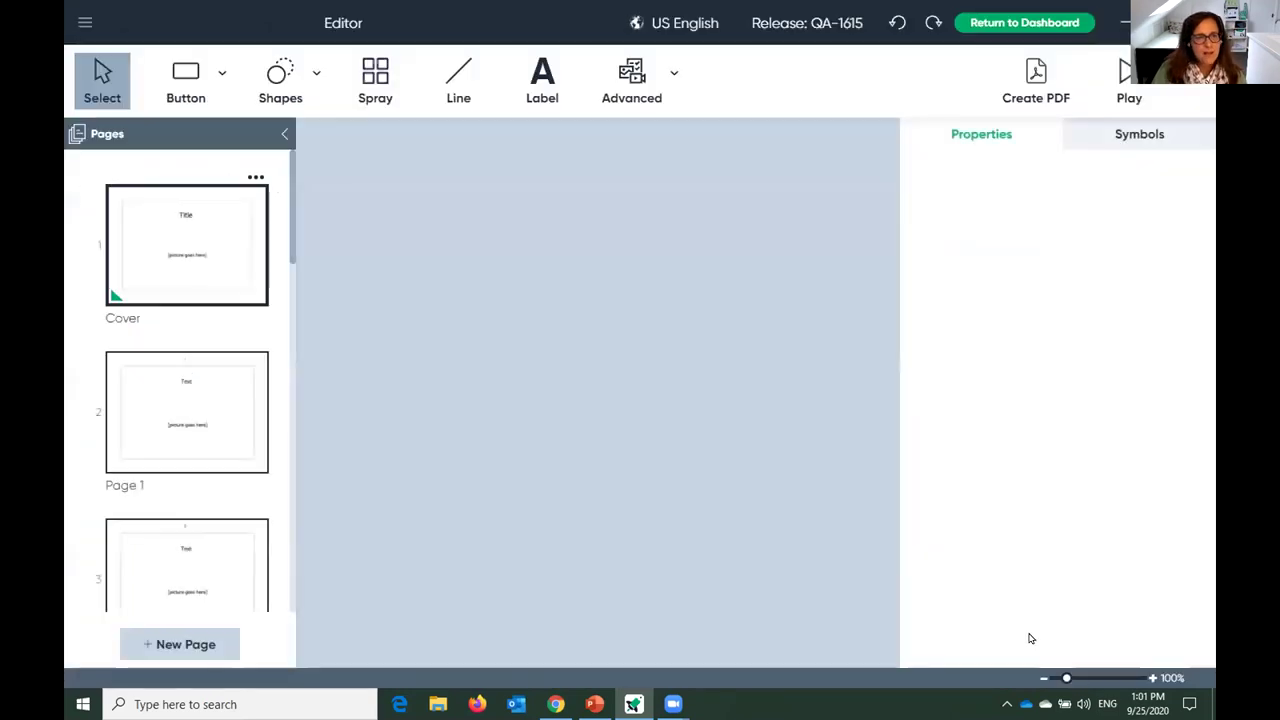
# Replace the cover page's title text with "Out and About".
pyautogui.click(632, 298)
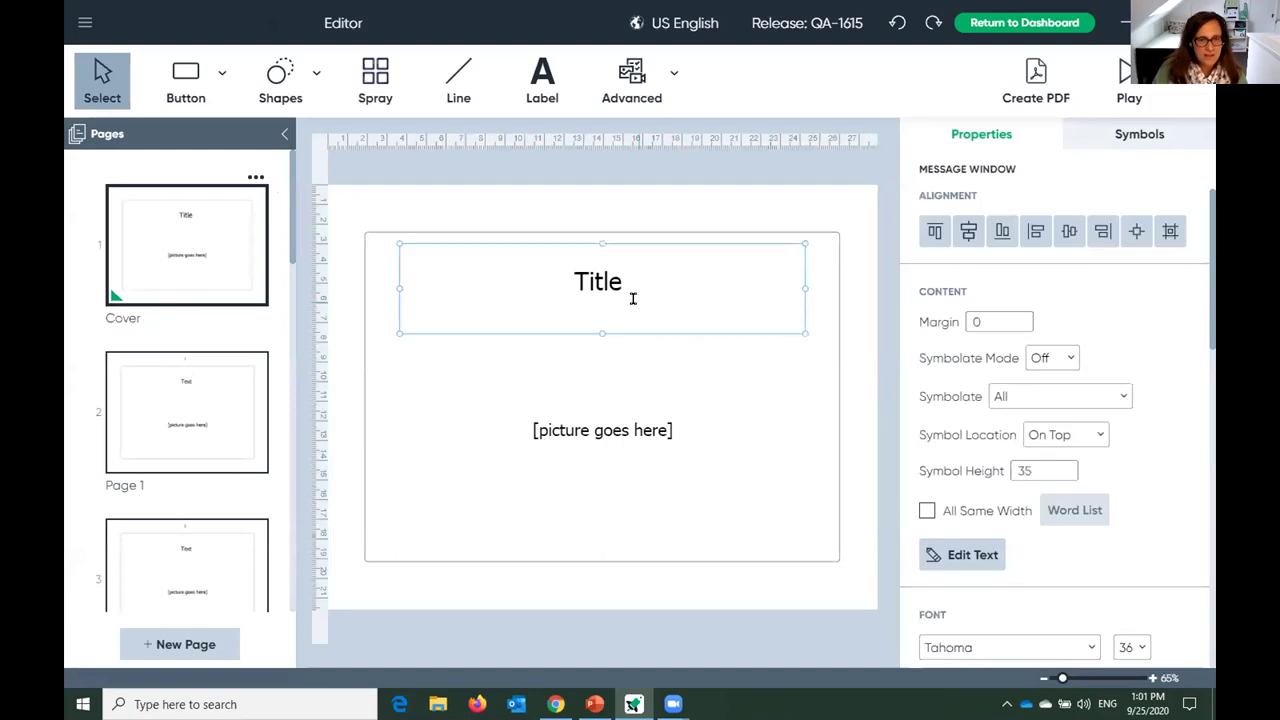
pyautogui.write('Out and Baout')
pyautogui.press('BackSpace')
pyautogui.press('BackSpace')
pyautogui.press('BackSpace')
pyautogui.press('BackSpace')
pyautogui.press('BackSpace')
pyautogui.write('About')
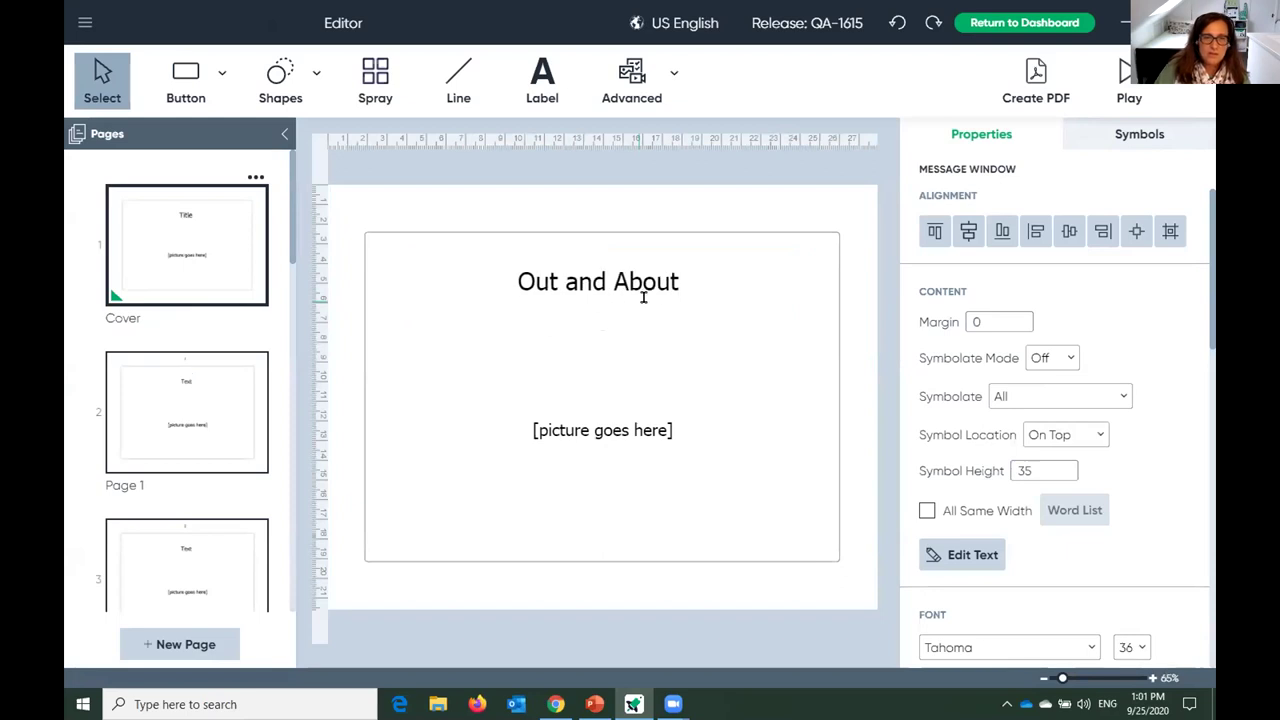
# Search the web for "Whitstable" and fill the cover's picture placeholder with the photo of the shopping street under a blue sky.
pyautogui.click(641, 443)
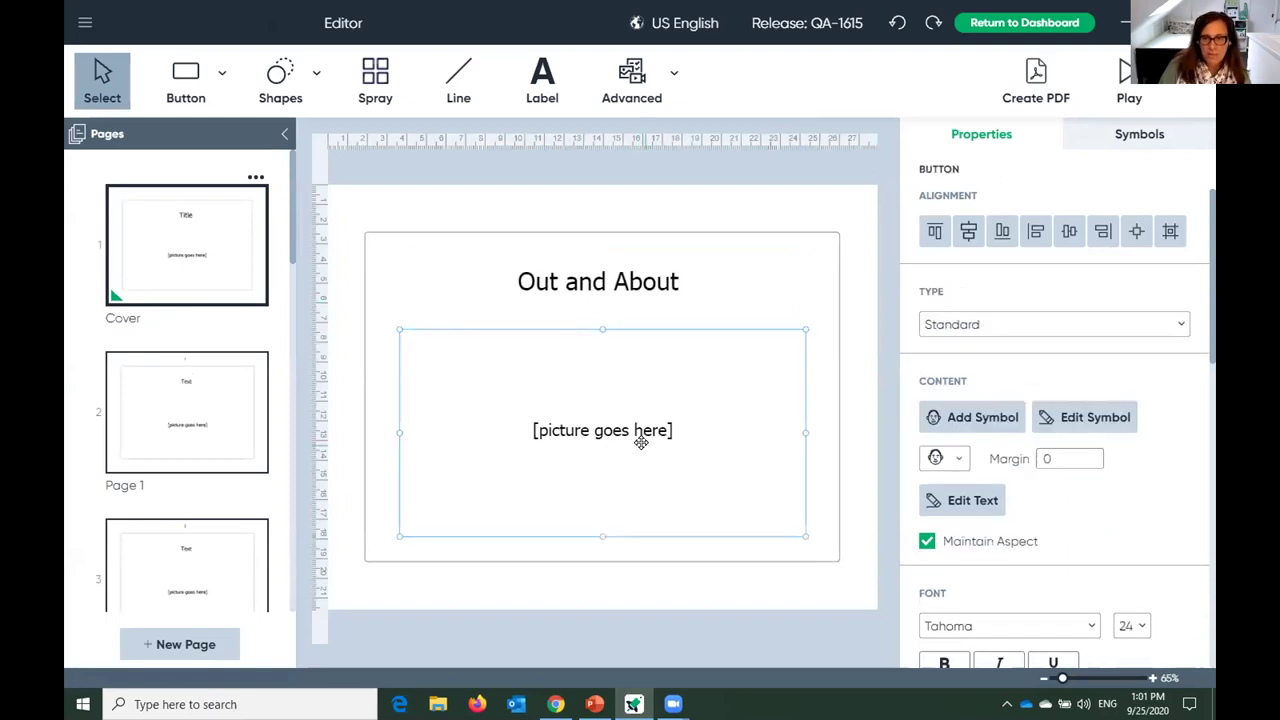
pyautogui.doubleClick(641, 443)
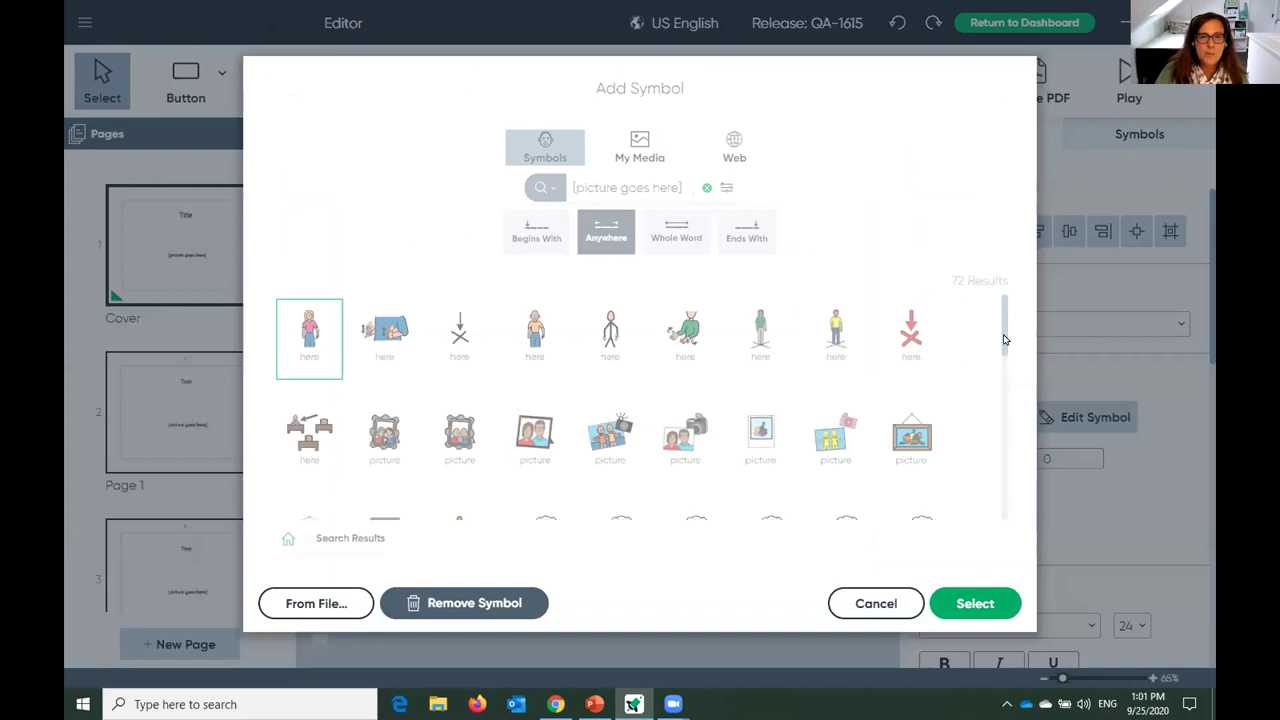
pyautogui.moveTo(677, 185); pyautogui.dragTo(526, 188)
pyautogui.press('BackSpace')
pyautogui.write('Whitsto')
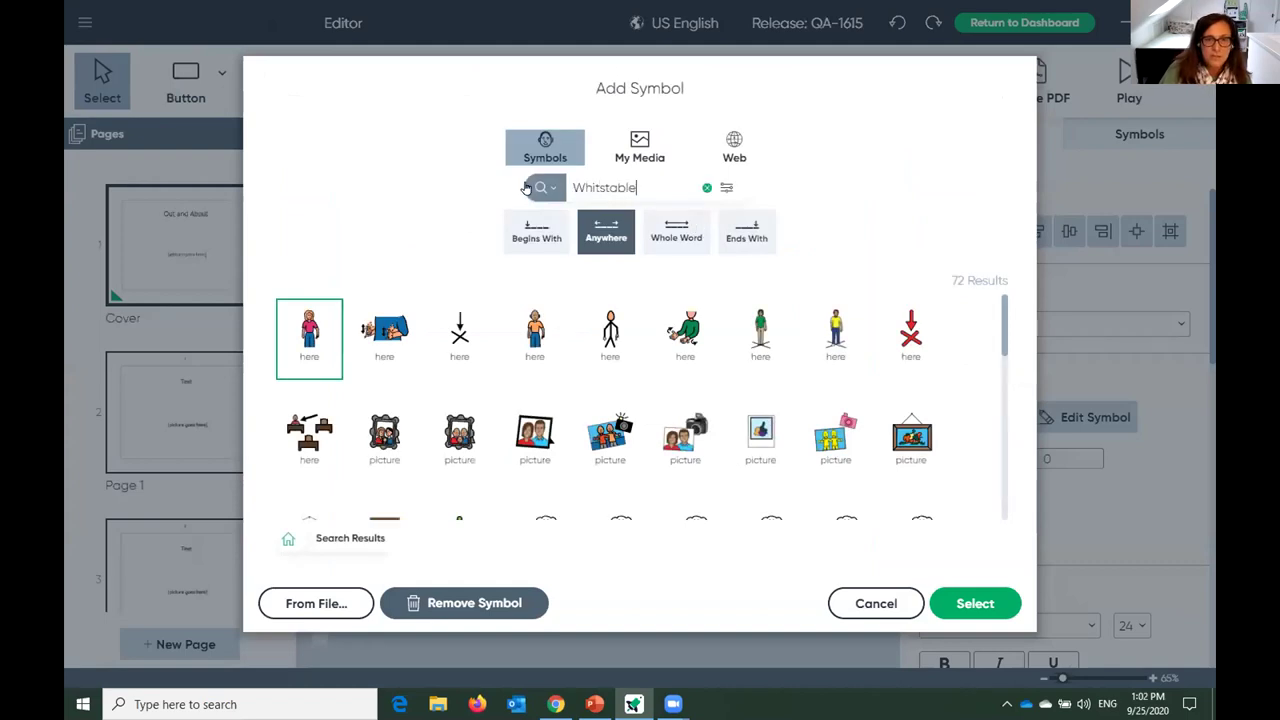
pyautogui.click(733, 149)
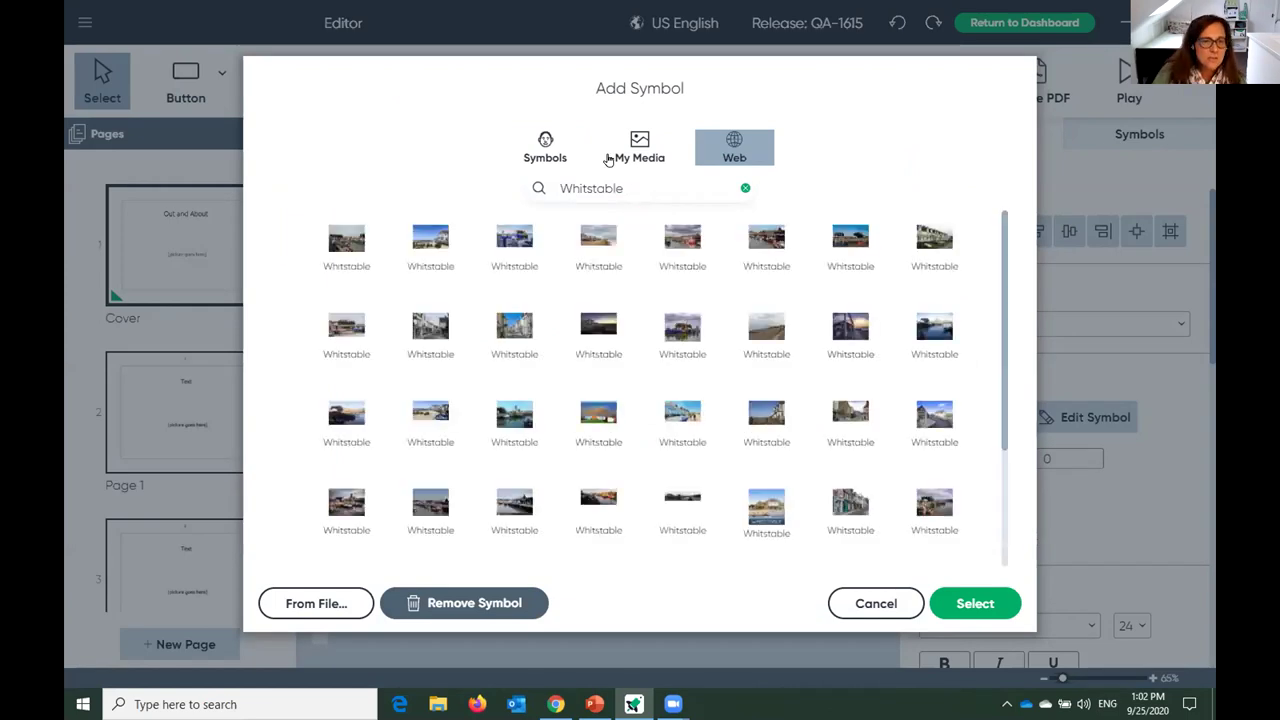
pyautogui.click(428, 325)
pyautogui.click(516, 330)
pyautogui.click(973, 603)
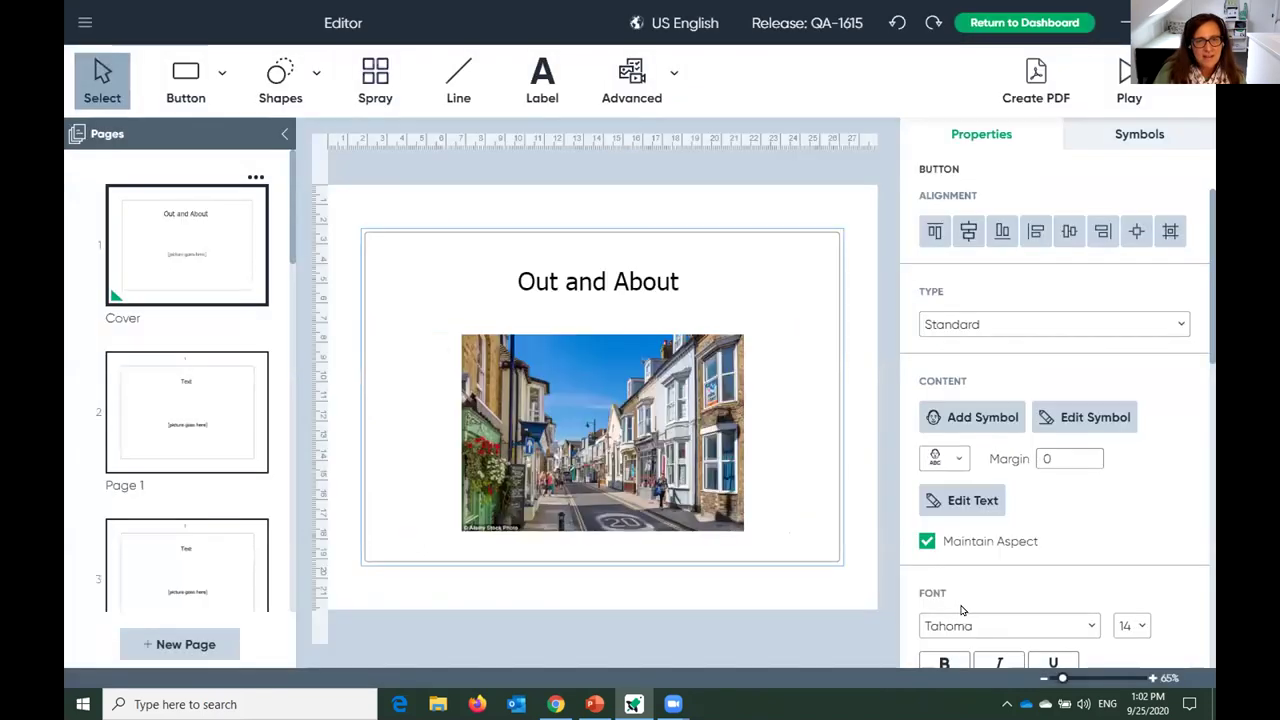
# Replace the text on Page 1 with "I like going to the bakery.".
pyautogui.click(174, 432)
pyautogui.click(545, 278)
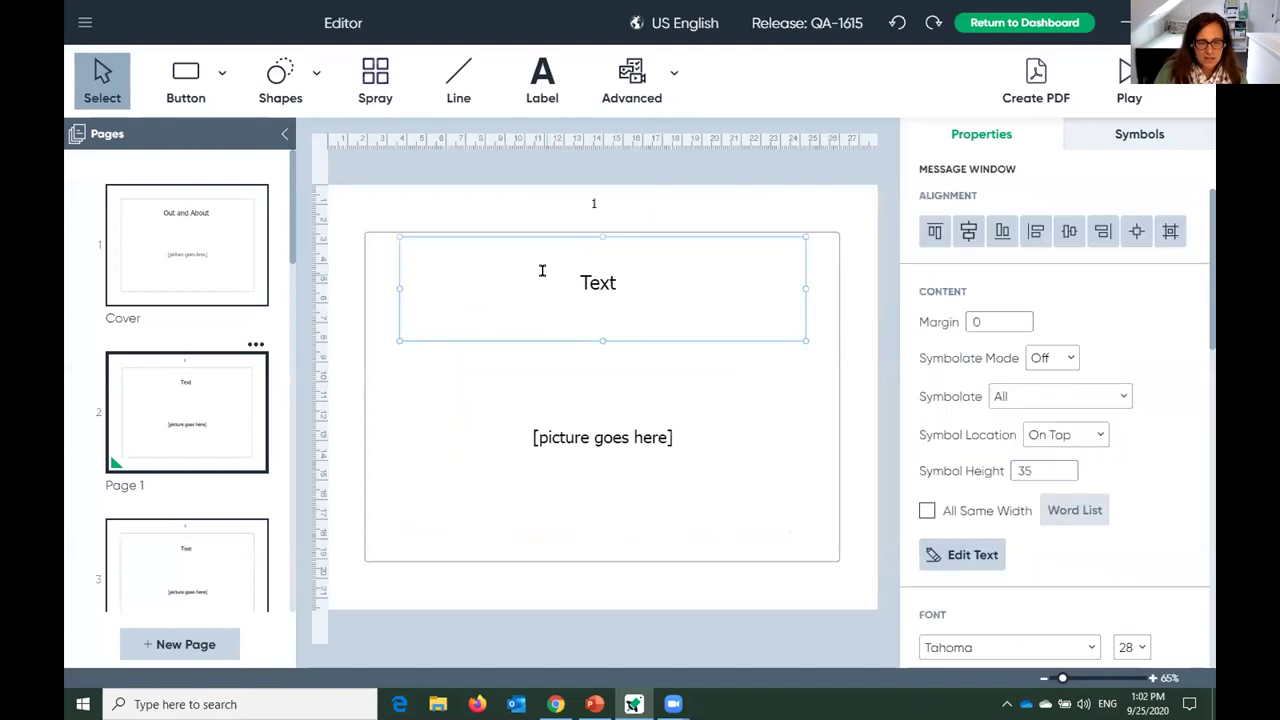
pyautogui.click(594, 283)
pyautogui.write('I li')
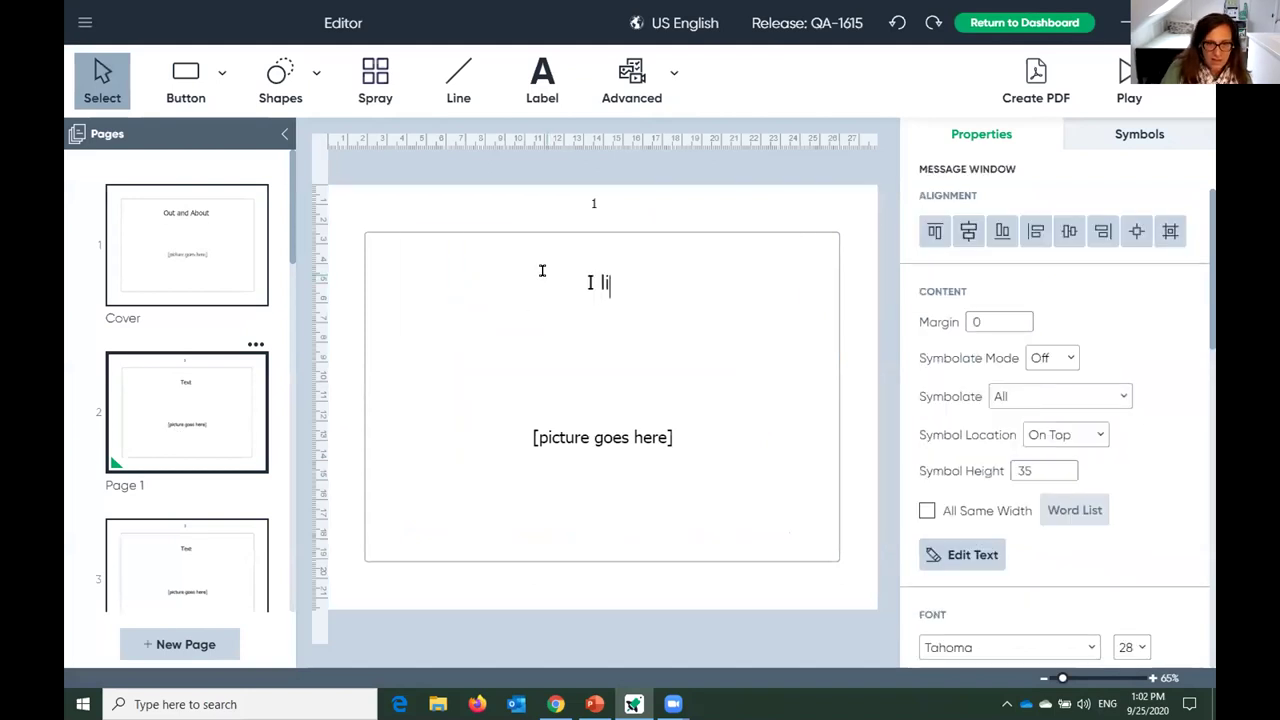
pyautogui.write('ke going to the bakery')
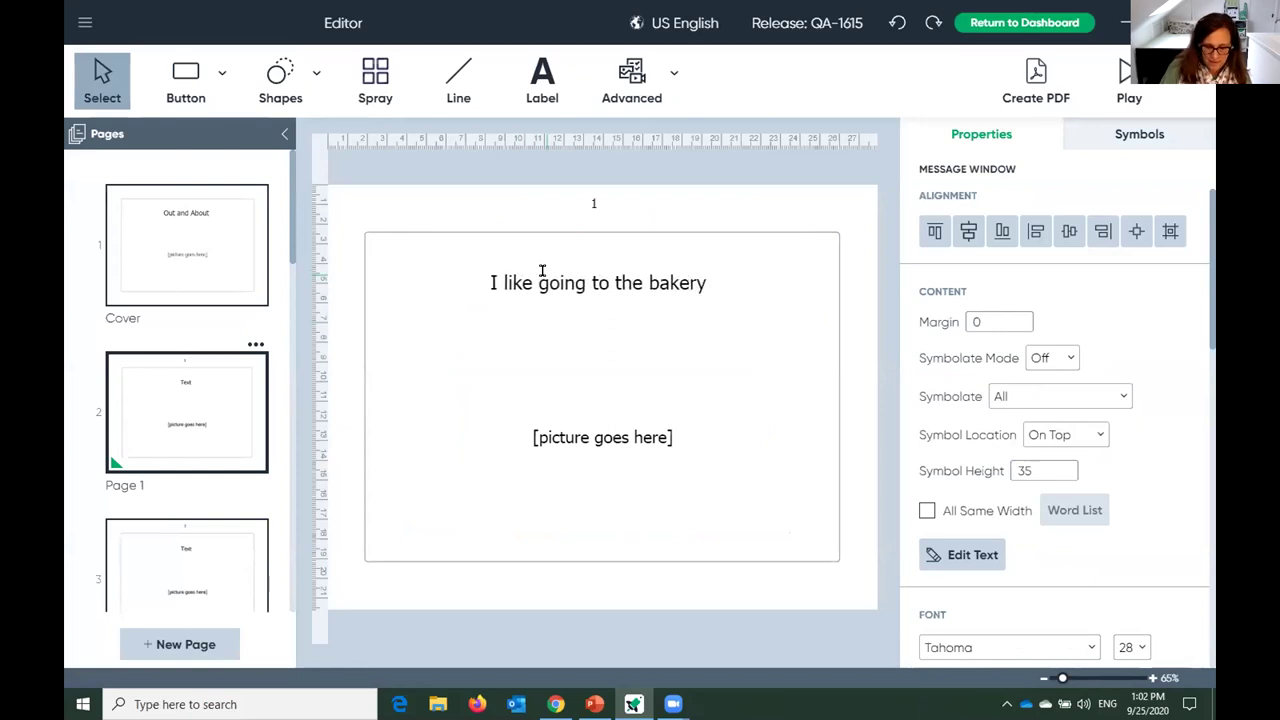
pyautogui.write('.')
pyautogui.press('Escape')
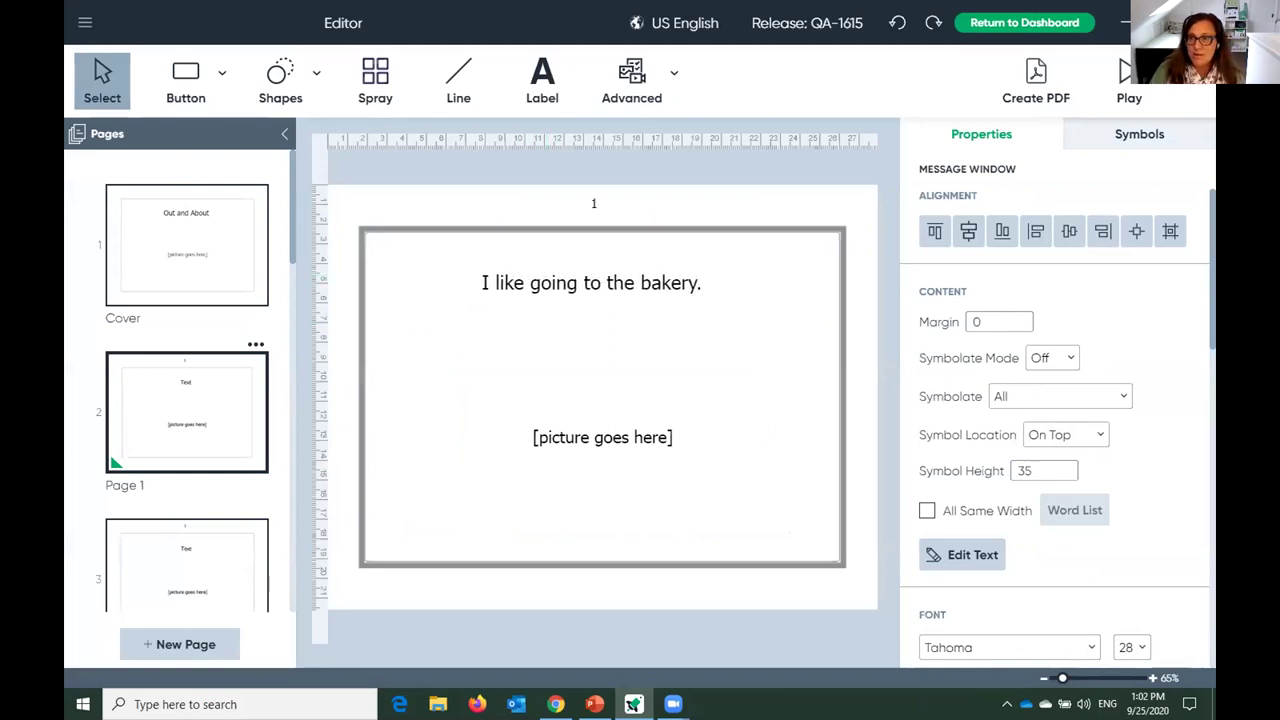
# Show the symbol library's Places folder, and fill Page 1's picture placeholder with the first "bakery" symbol.
pyautogui.click(1113, 140)
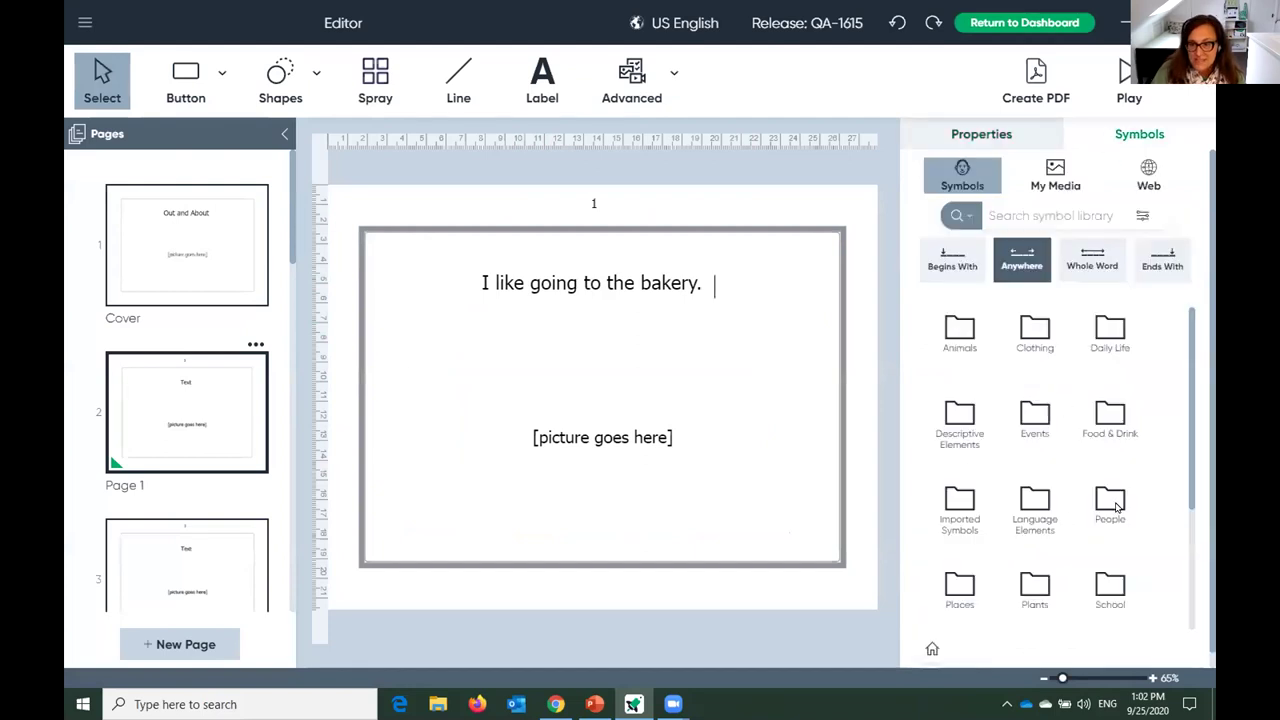
pyautogui.click(962, 582)
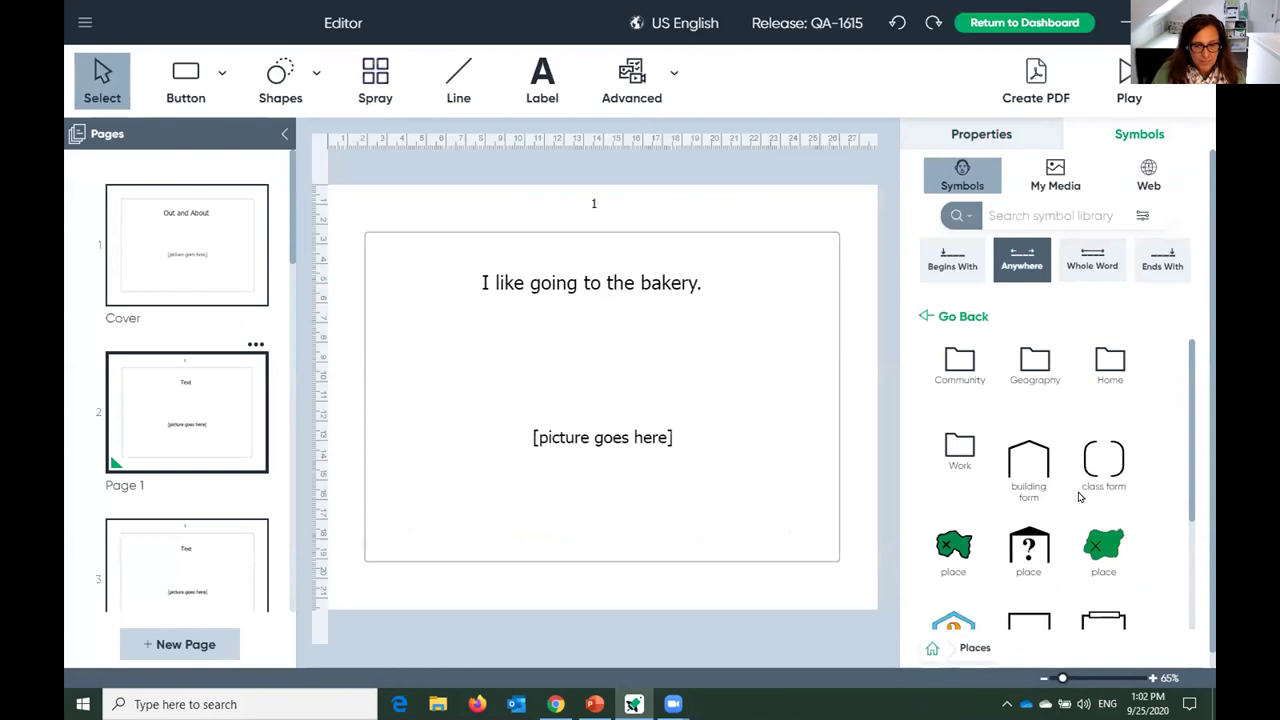
pyautogui.scroll(-3, 1078, 495)
pyautogui.click(549, 458)
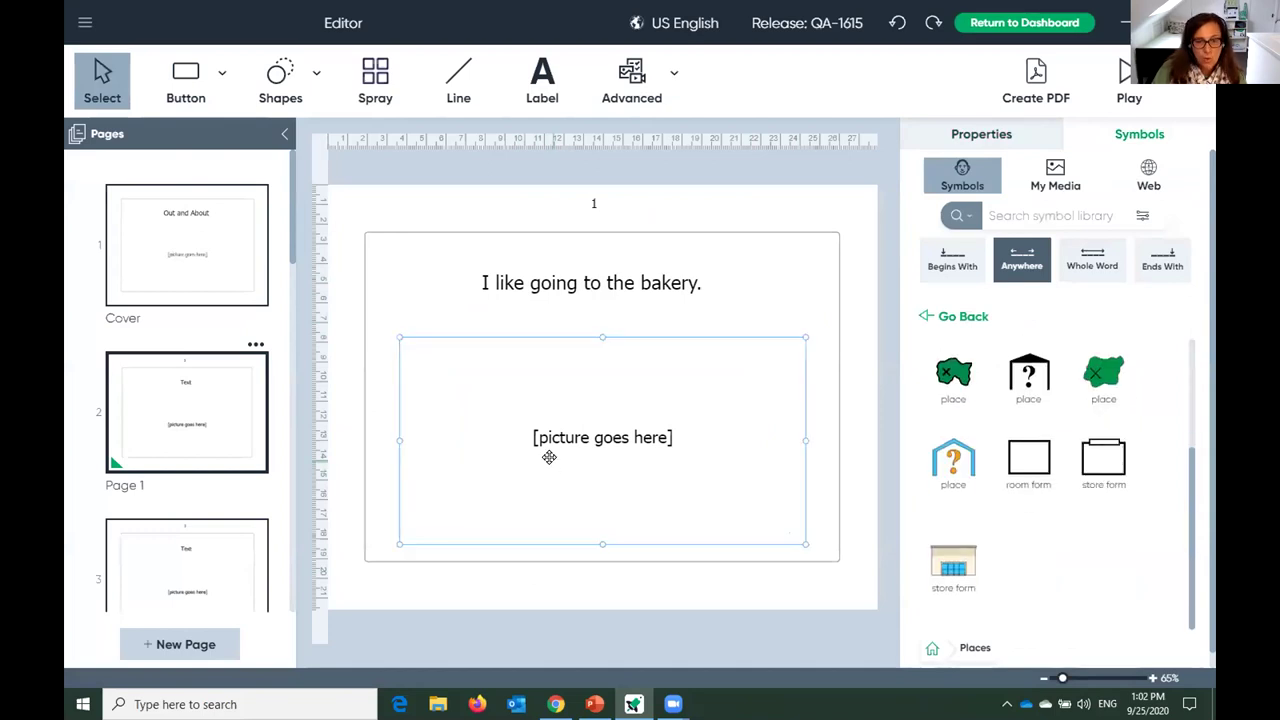
pyautogui.write('bakery')
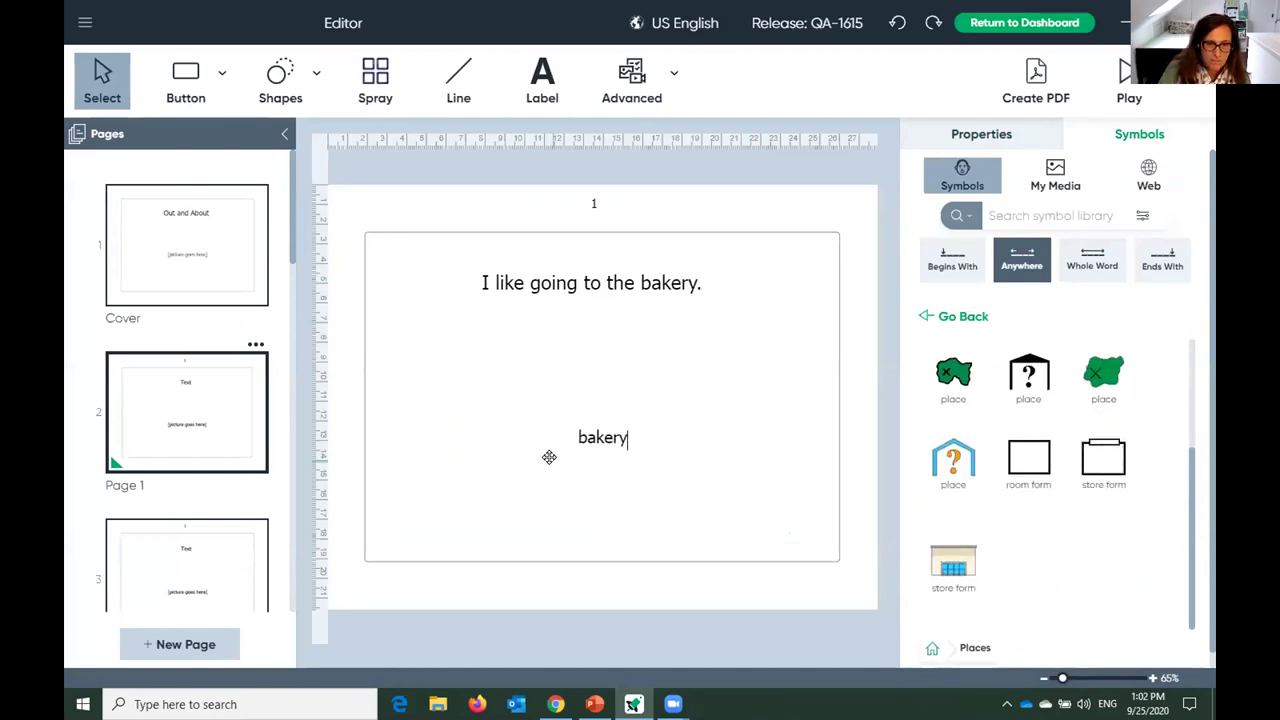
pyautogui.press('Return')
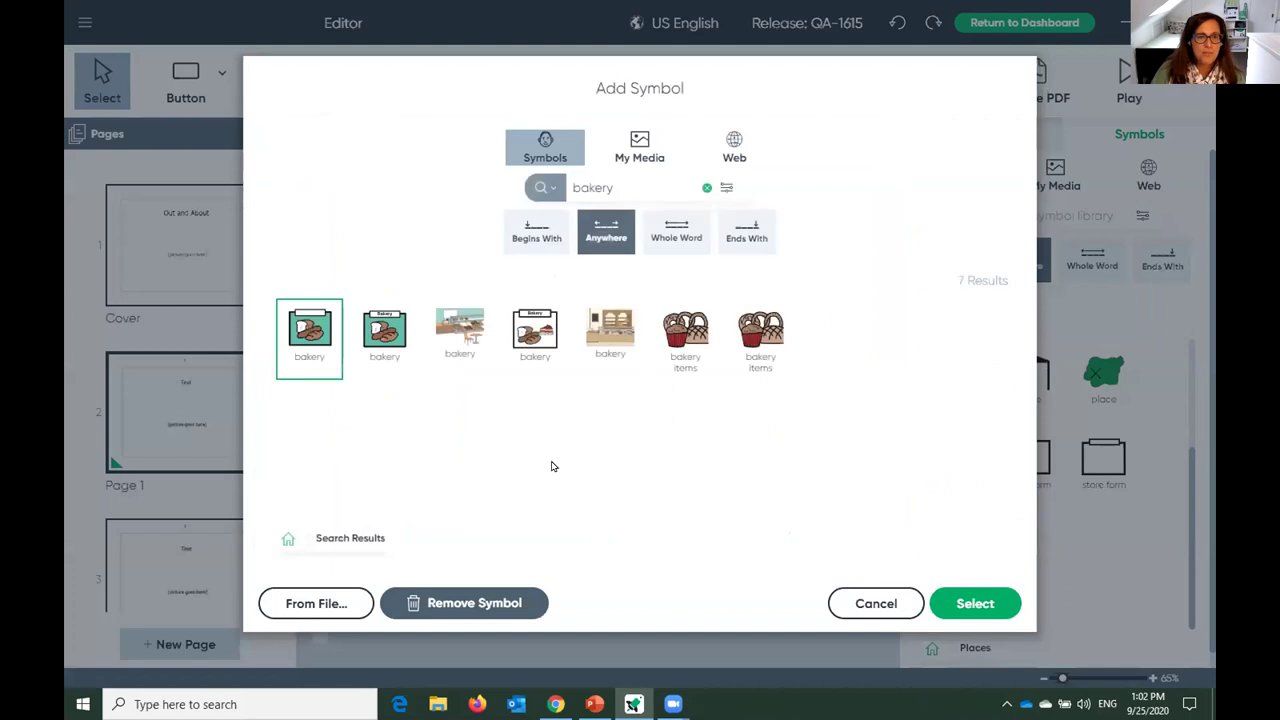
pyautogui.click(984, 604)
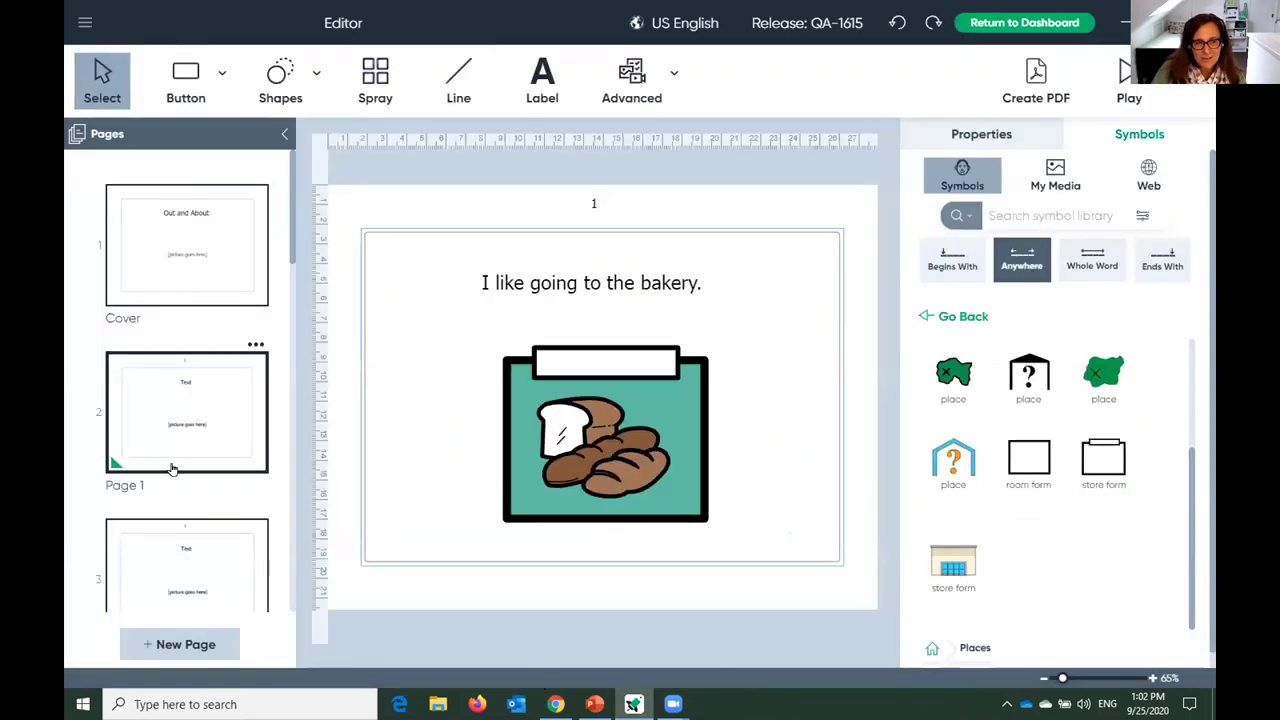
# Replace the text on Page 2 with "I love going to the cupcake shop!".
pyautogui.scroll(-2, 172, 470)
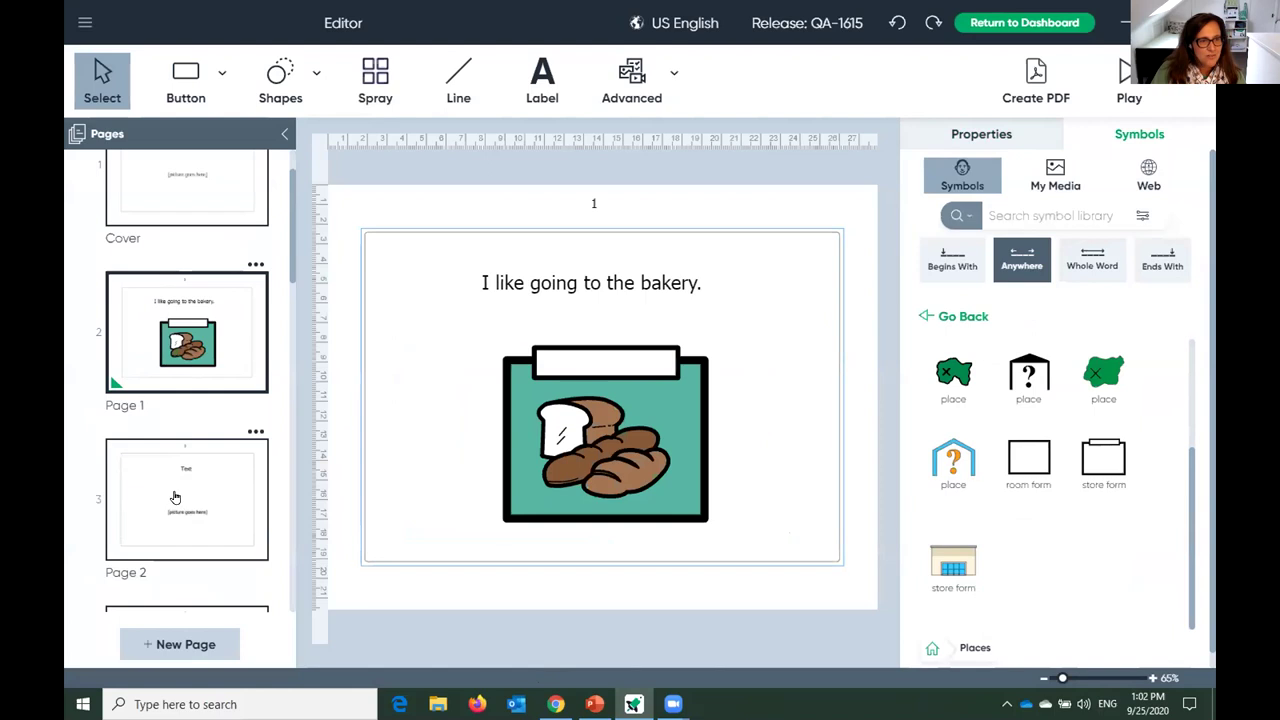
pyautogui.click(174, 497)
pyautogui.click(563, 289)
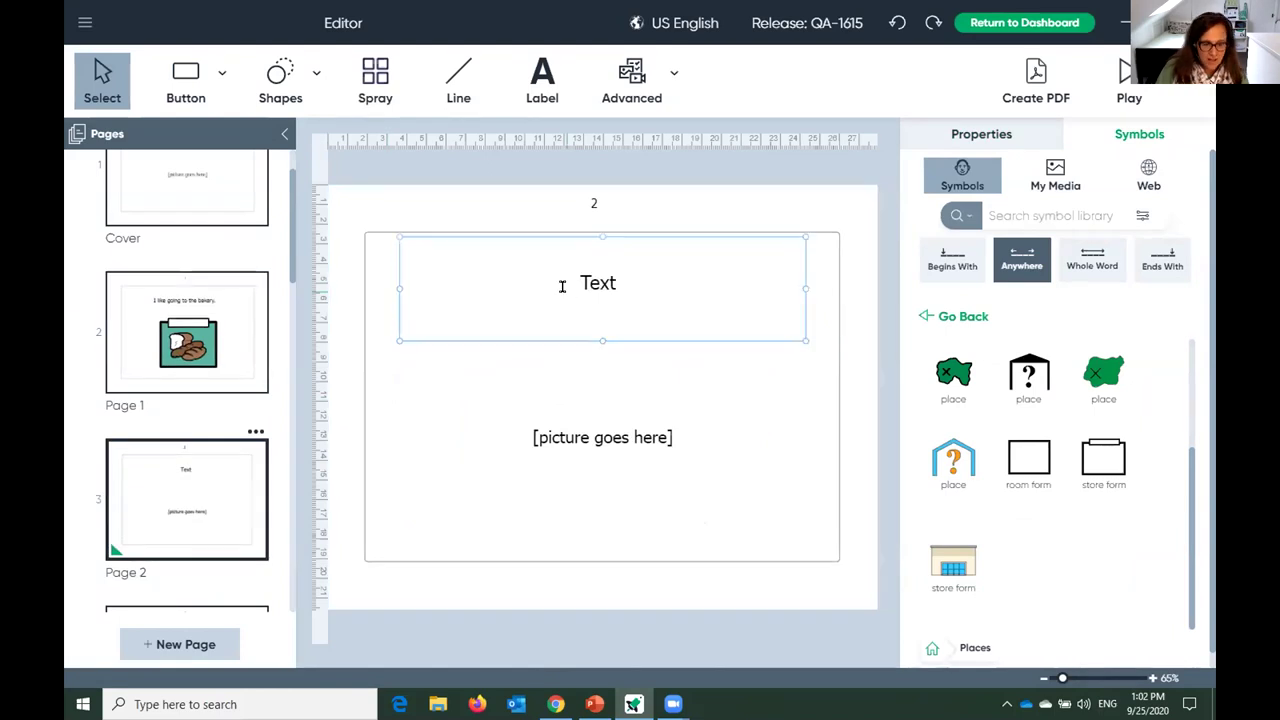
pyautogui.write('I love goign')
pyautogui.write(' to')
pyautogui.press('BackSpace')
pyautogui.press('BackSpace')
pyautogui.press('BackSpace')
pyautogui.press('BackSpace')
pyautogui.press('BackSpace')
pyautogui.write('ng to the cupcake shop!')
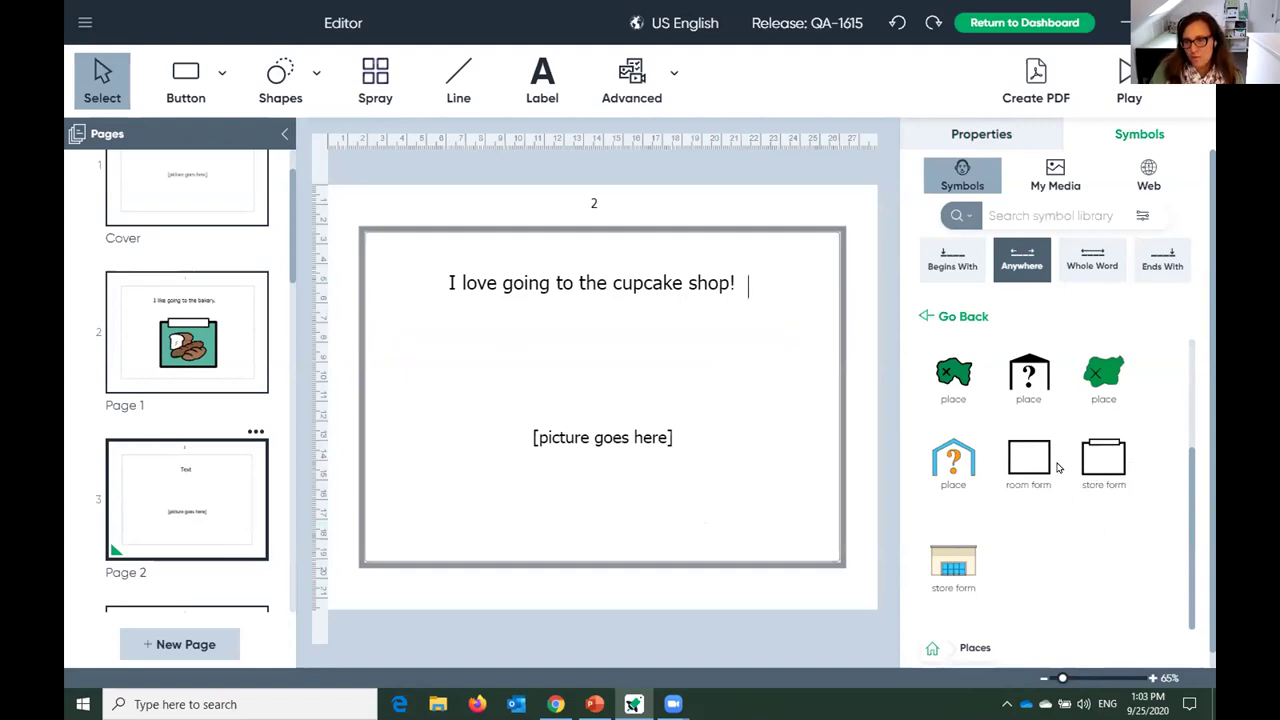
# Put the outlined "store form" symbol in Page 2's picture placeholder, and add the white-topped cupcake symbol to the same button.
pyautogui.scroll(-1, 1051, 521)
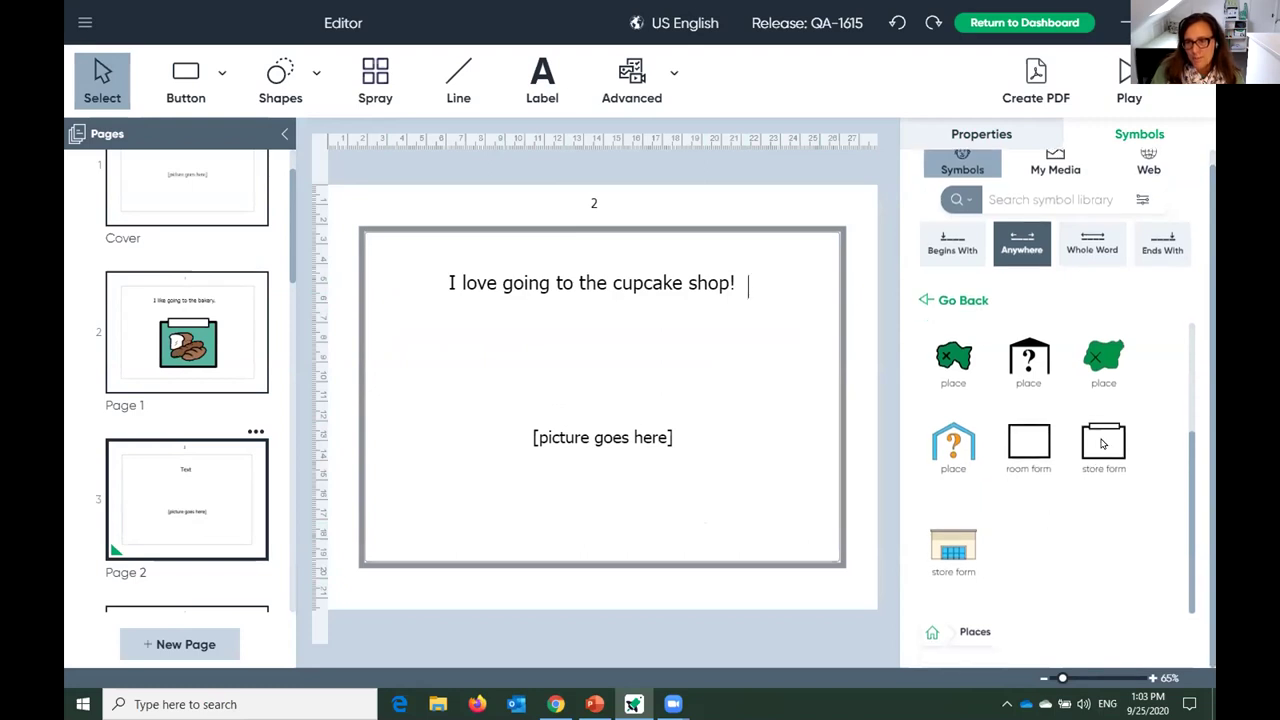
pyautogui.moveTo(1103, 445); pyautogui.dragTo(603, 434)
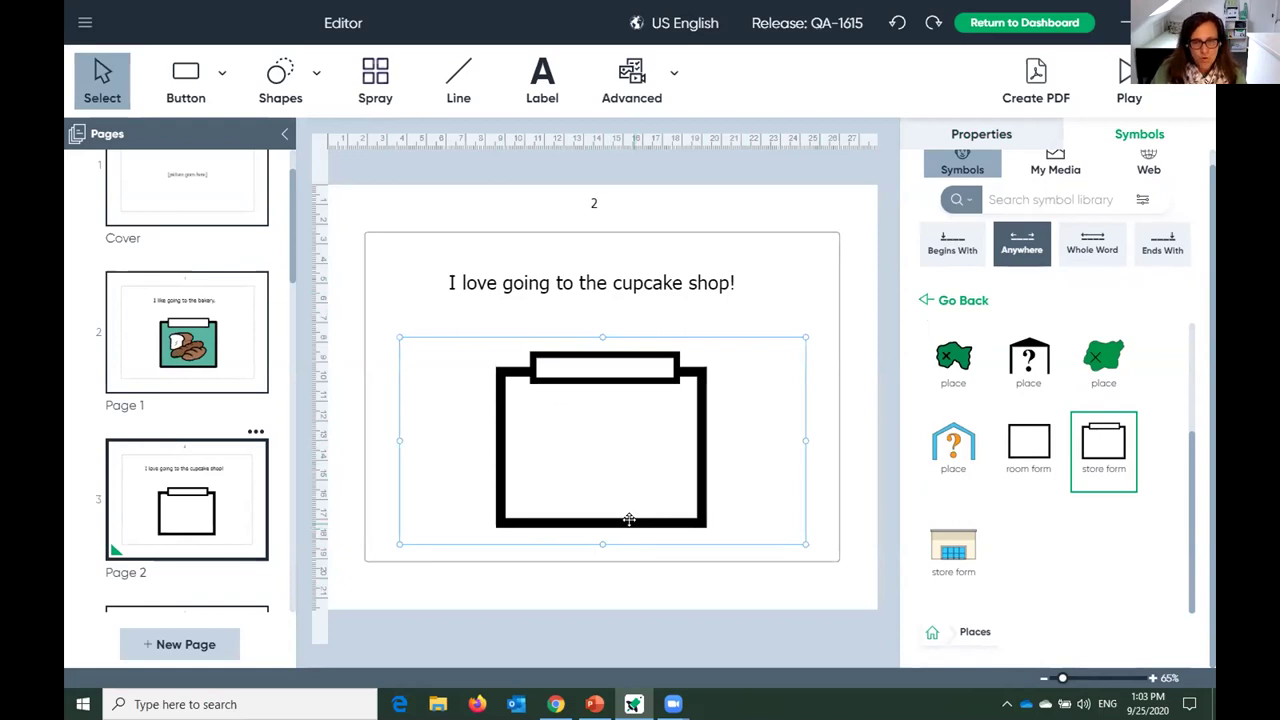
pyautogui.write('cupcake')
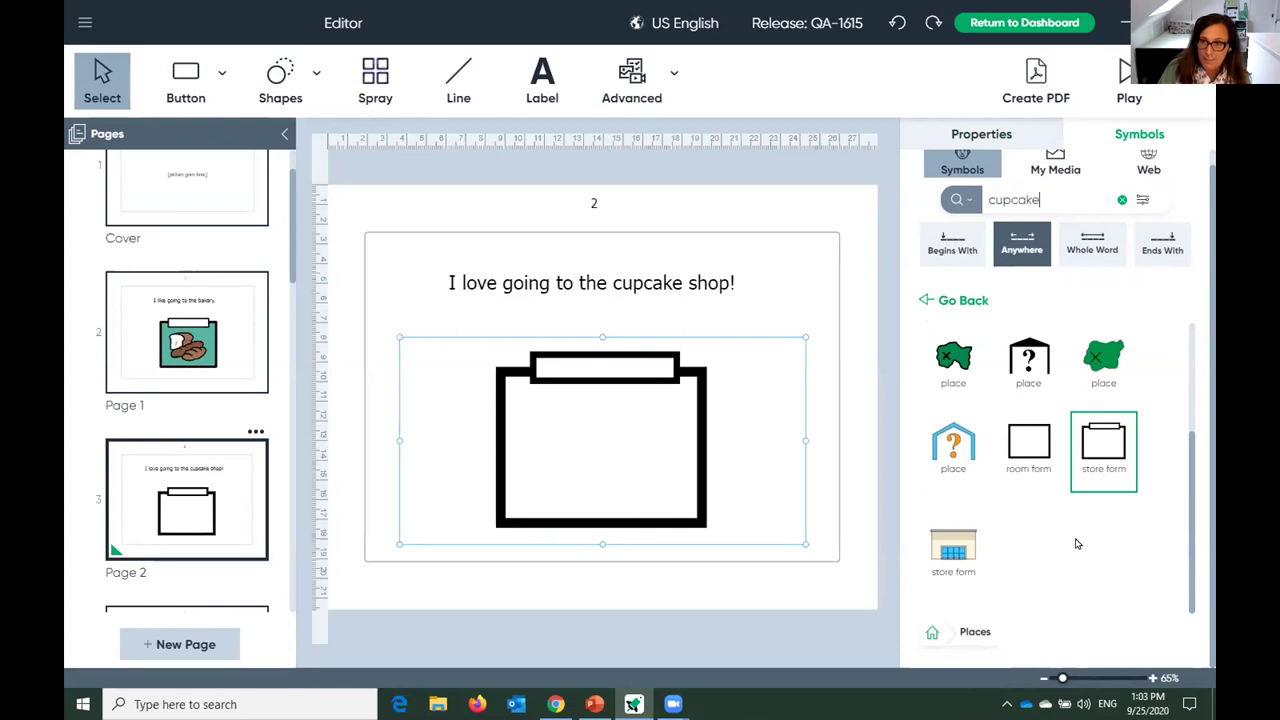
pyautogui.moveTo(1040, 340); pyautogui.dragTo(565, 427)
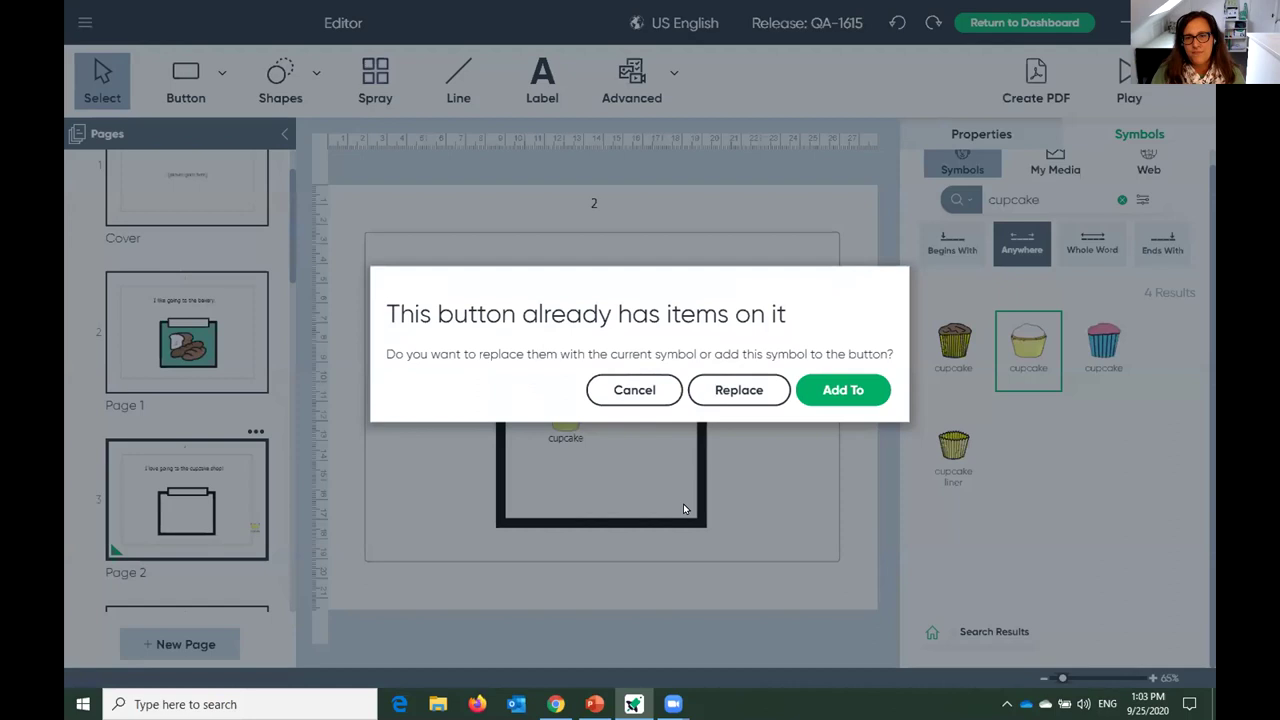
pyautogui.click(862, 396)
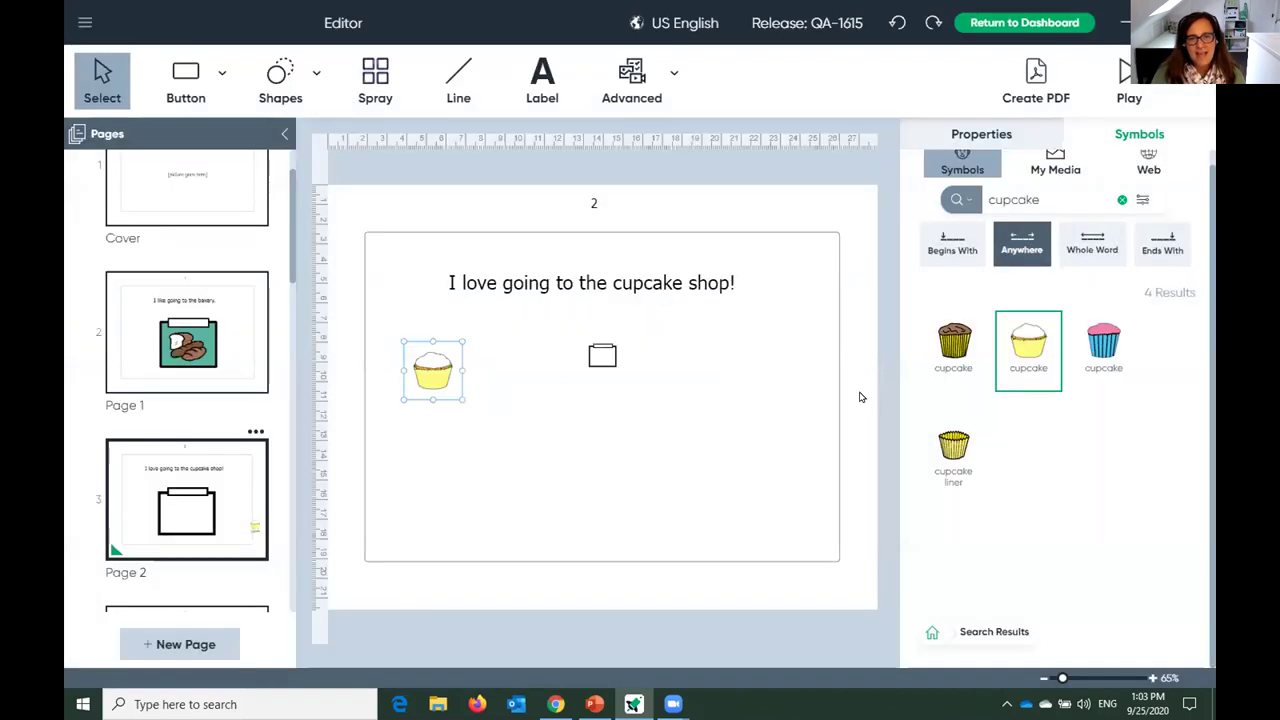
# Enlarge the store form symbol to fill the picture area's height, and move the white-topped cupcake inside its upper-left part.
pyautogui.click(590, 358)
pyautogui.moveTo(597, 368); pyautogui.dragTo(620, 538)
pyautogui.click(428, 370)
pyautogui.moveTo(424, 368); pyautogui.dragTo(536, 413)
# Add the brown-topped cupcake symbol to the store button, and place a copy of the white-topped cupcake below the original.
pyautogui.moveTo(954, 350); pyautogui.dragTo(641, 458)
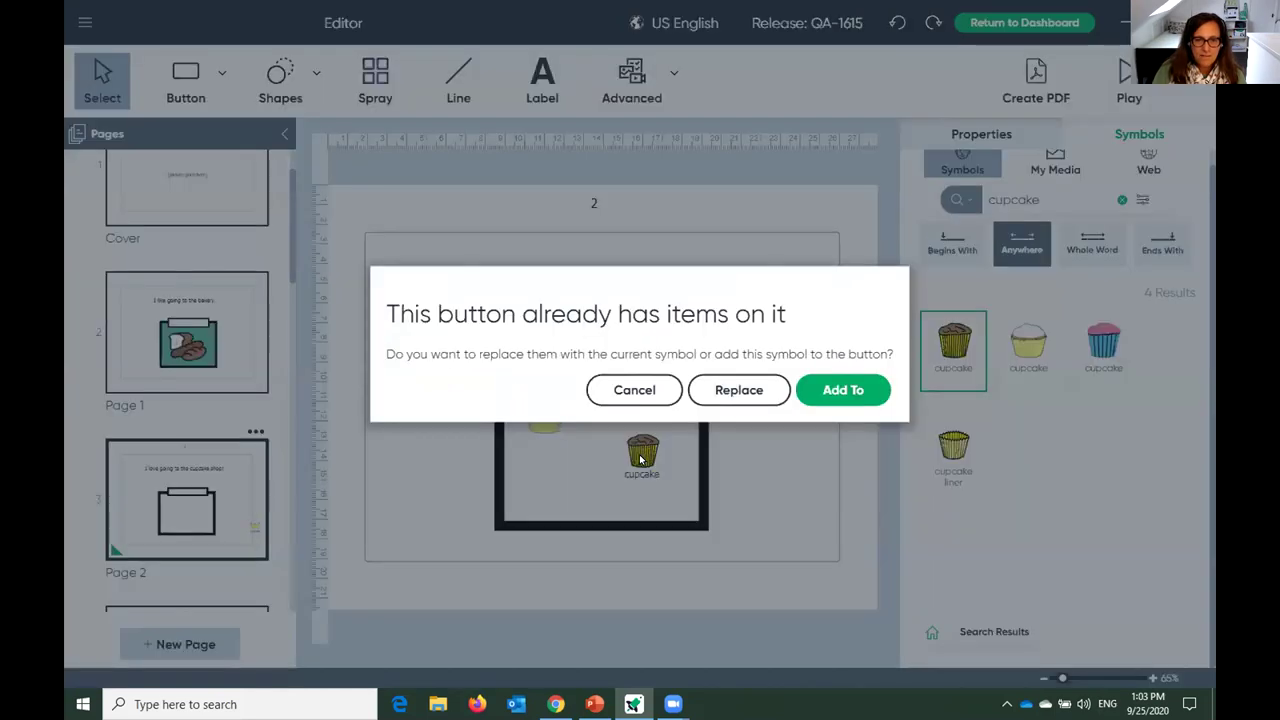
pyautogui.click(822, 396)
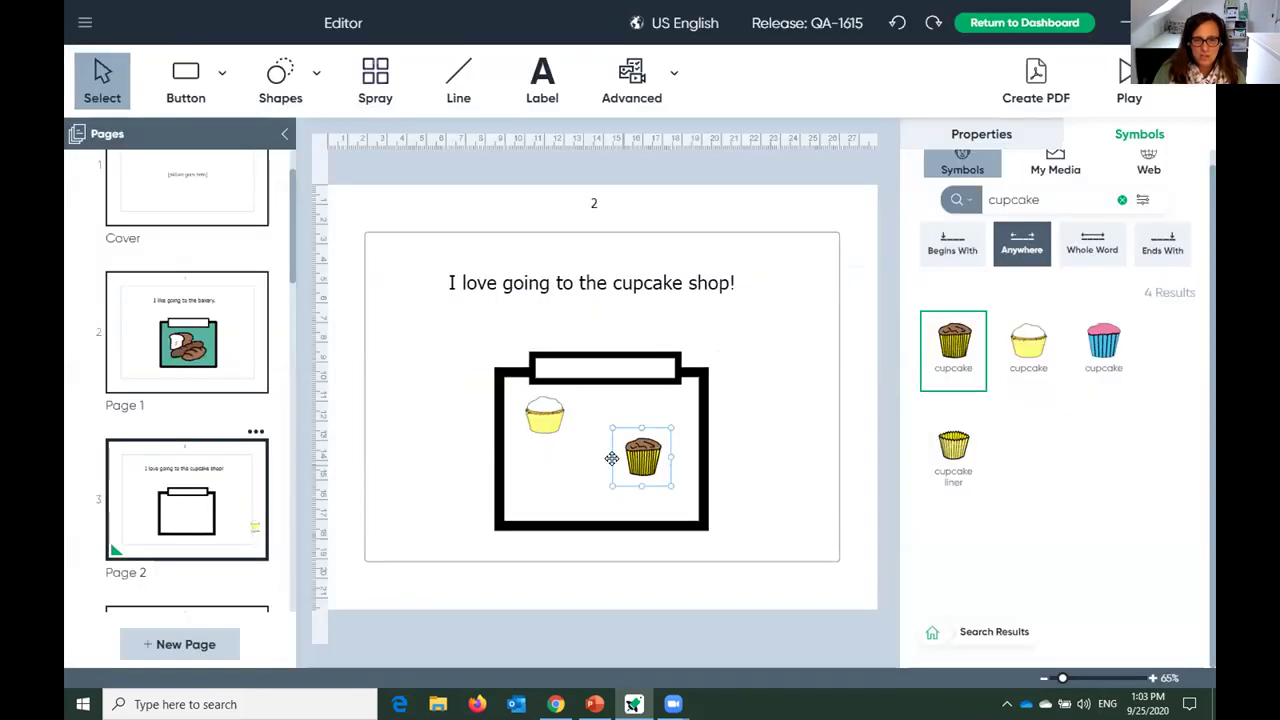
pyautogui.click(534, 413)
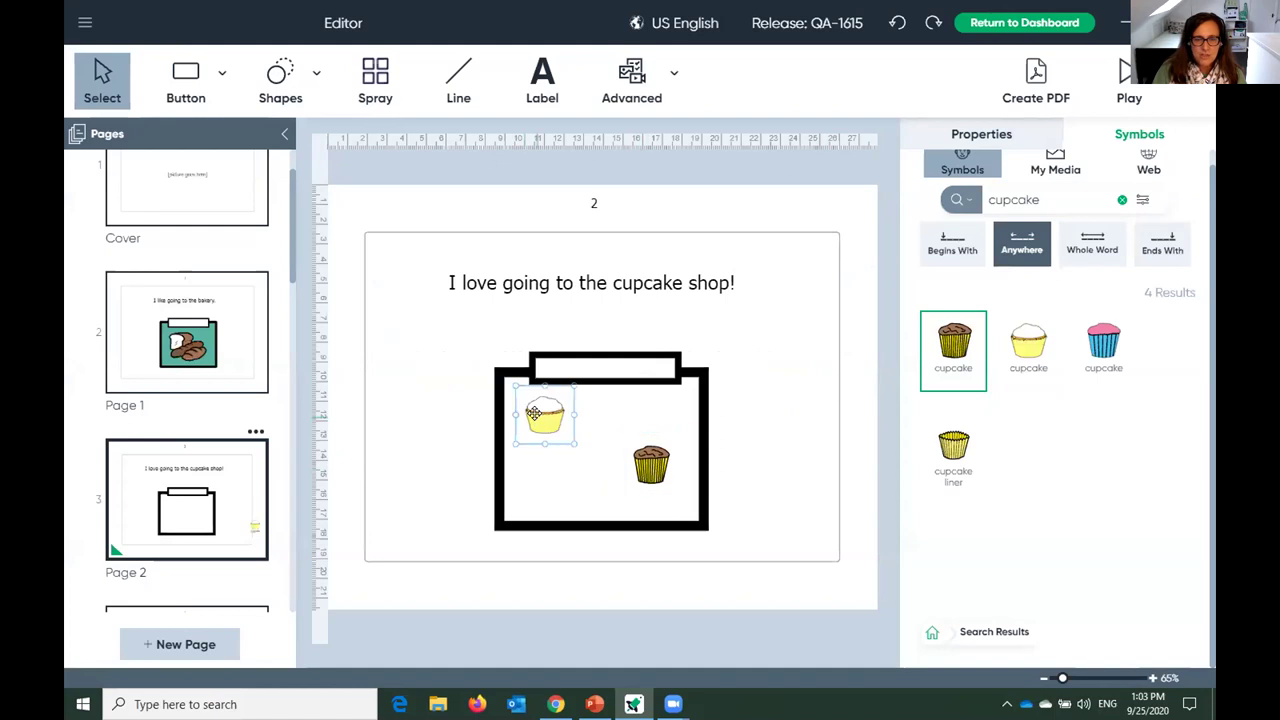
pyautogui.rightClick(534, 413)
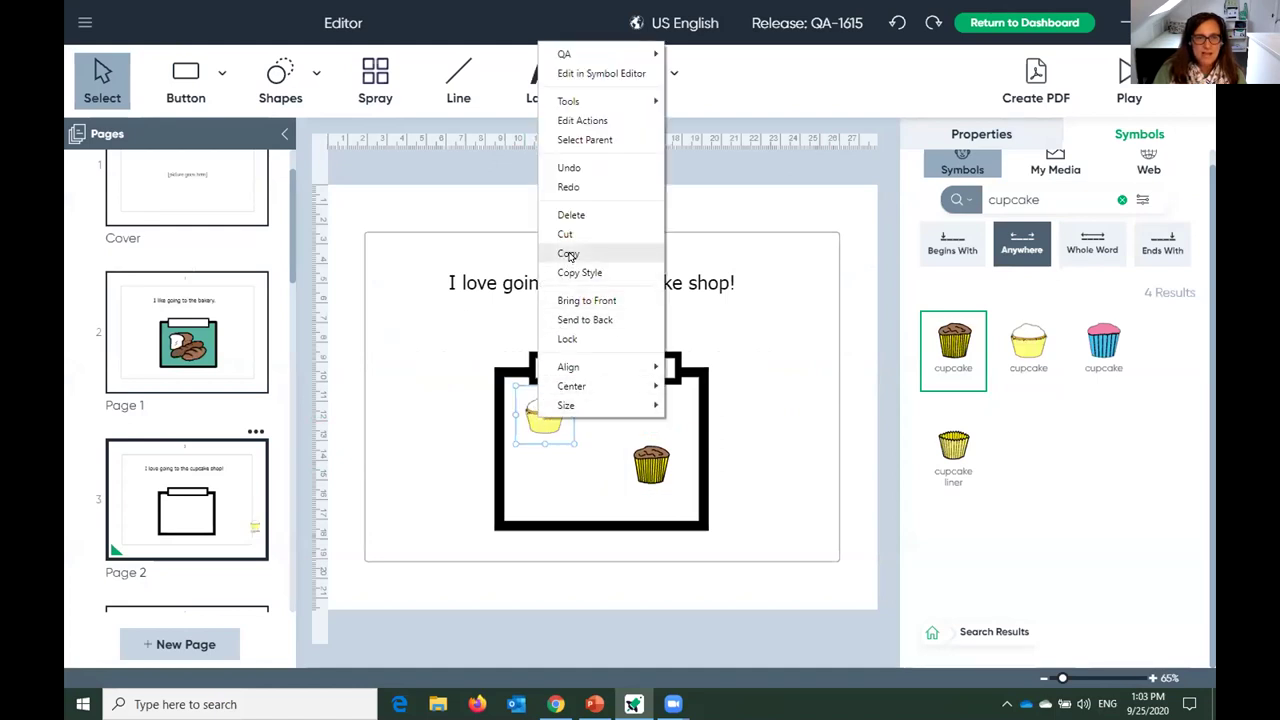
pyautogui.click(568, 254)
pyautogui.rightClick(541, 414)
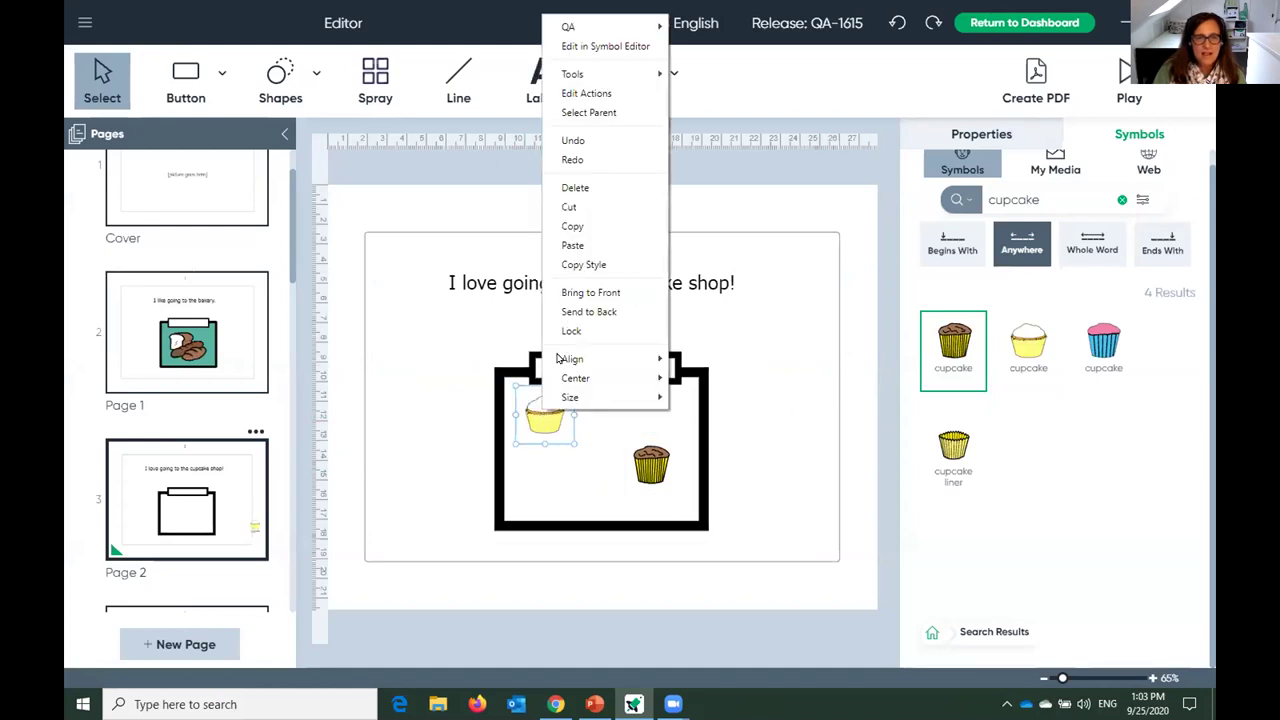
pyautogui.click(573, 245)
pyautogui.moveTo(571, 450)
pyautogui.mouseDown()
pyautogui.moveTo(594, 483)
pyautogui.moveTo(567, 470)
pyautogui.mouseUp()
# Move the brown-topped cupcake to the store's upper-right area, and open the lower white-topped cupcake for symbol editing.
pyautogui.click(655, 460)
pyautogui.moveTo(649, 428); pyautogui.dragTo(643, 393)
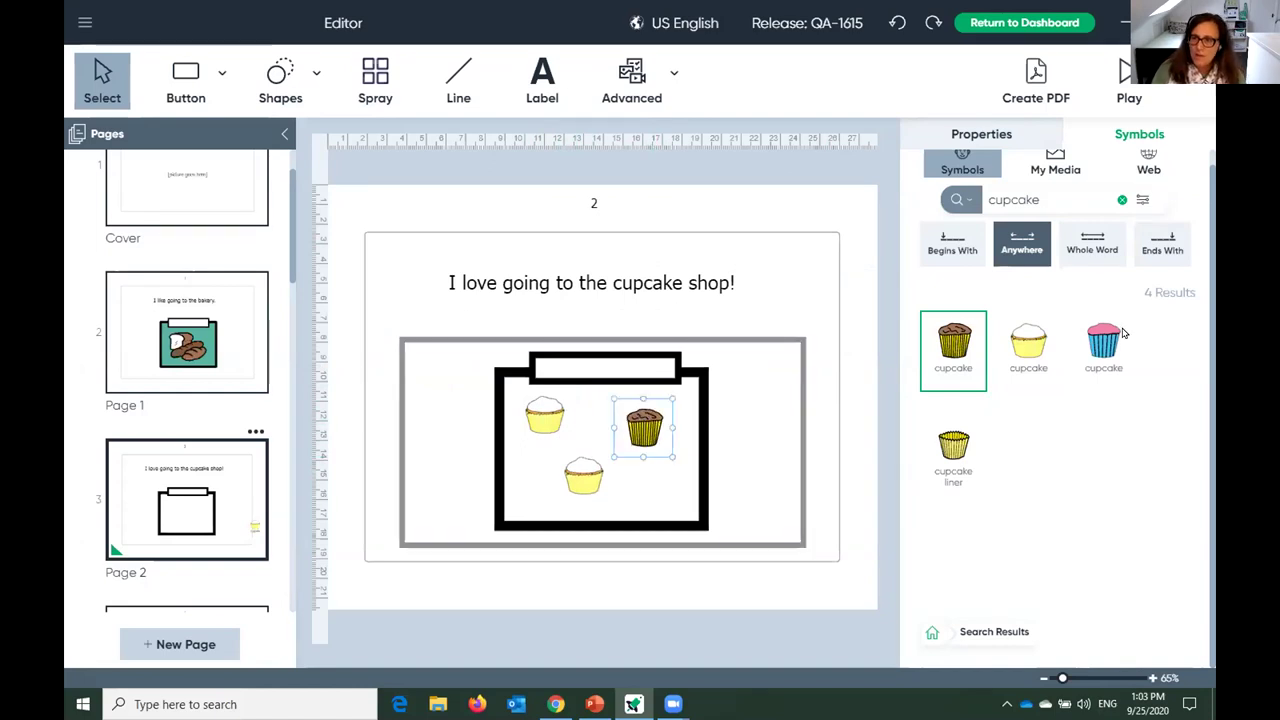
pyautogui.click(574, 474)
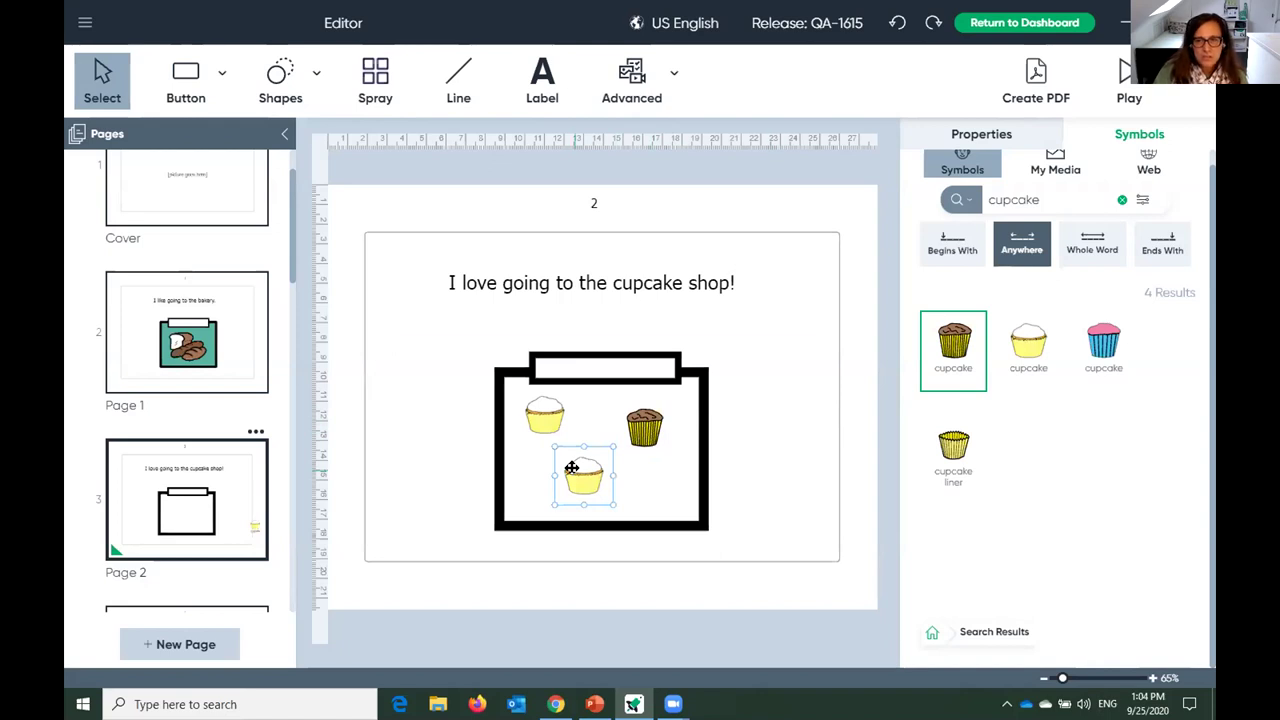
pyautogui.click(953, 131)
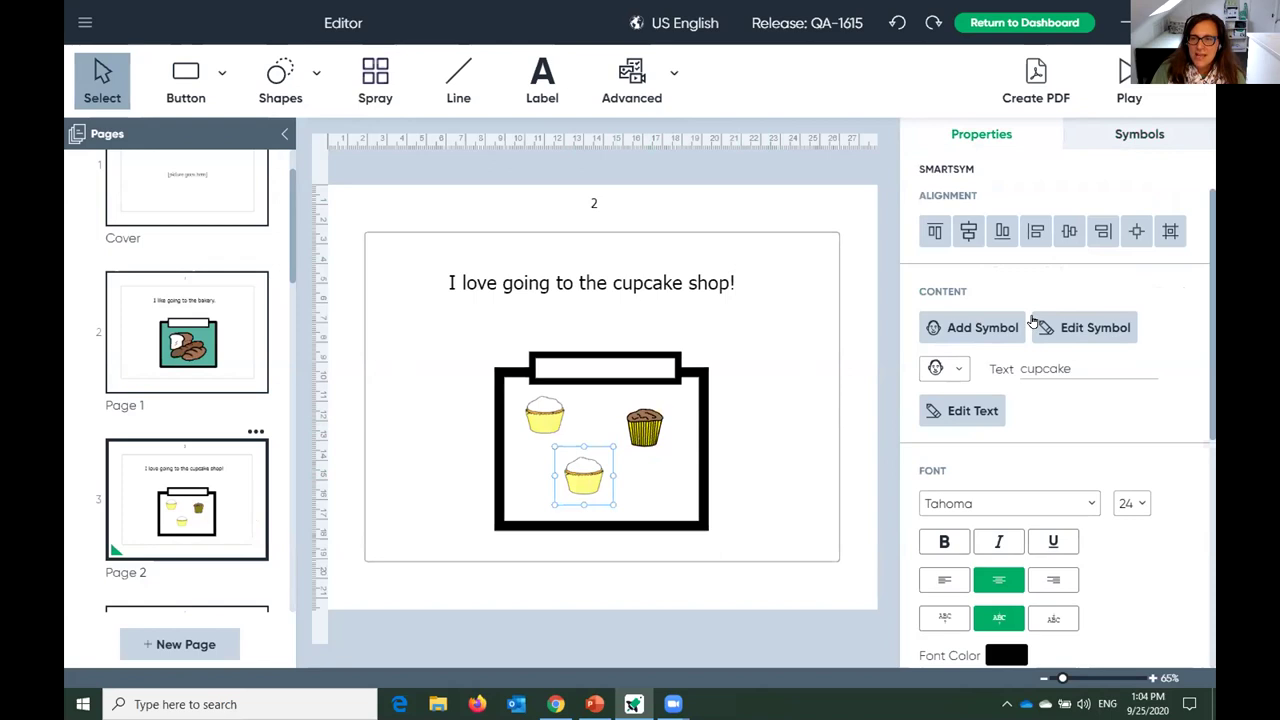
pyautogui.click(1092, 327)
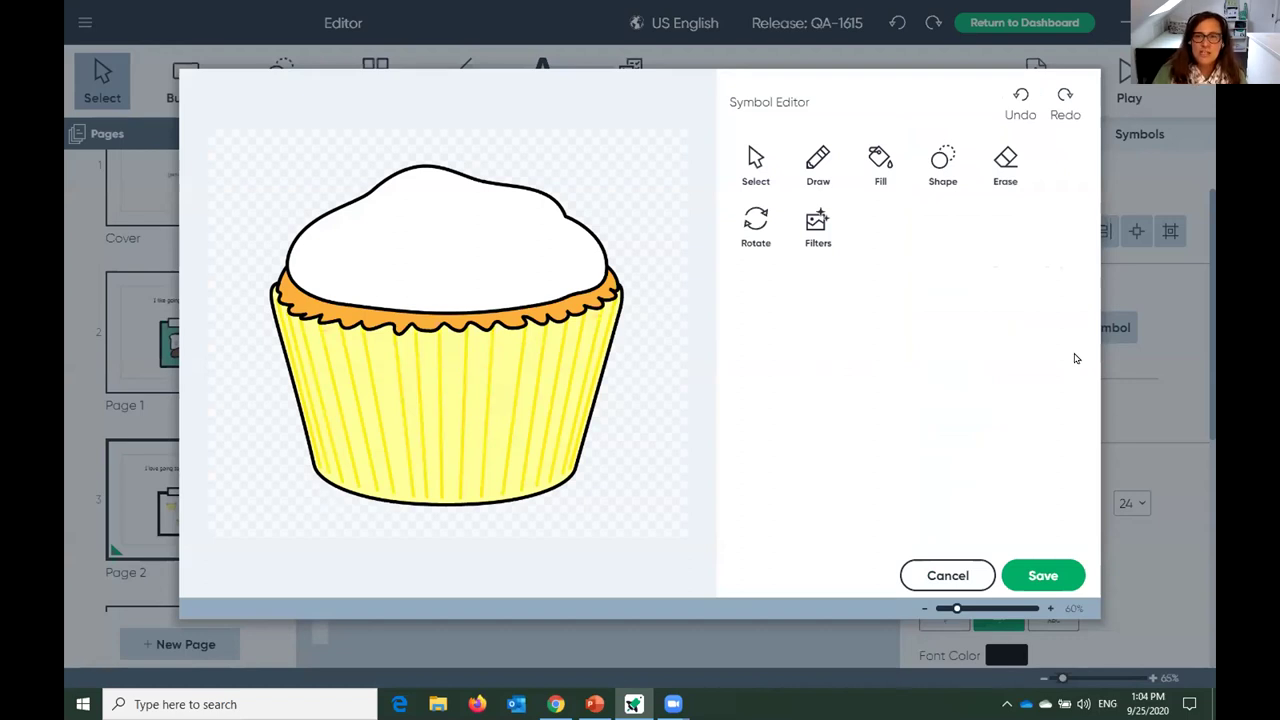
# Fill the cupcake's white icing with light pink, FAAEB7.
pyautogui.click(876, 166)
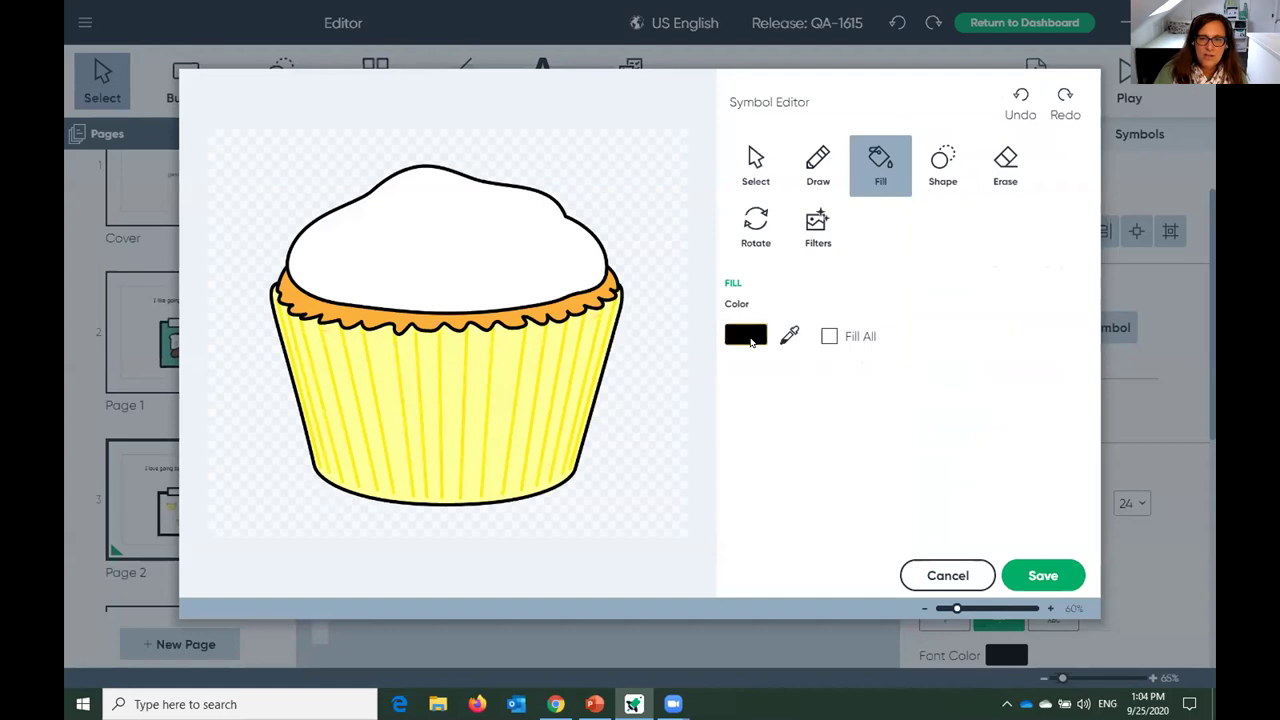
pyautogui.click(746, 336)
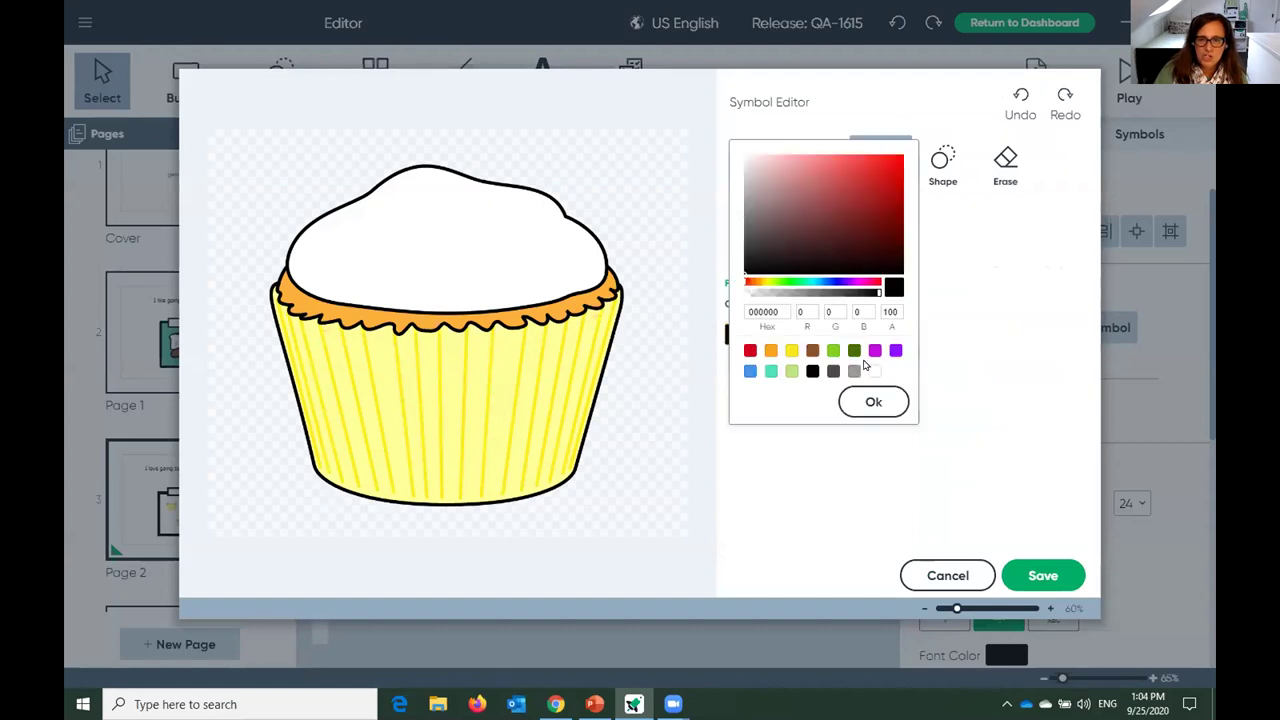
pyautogui.click(751, 350)
pyautogui.click(790, 162)
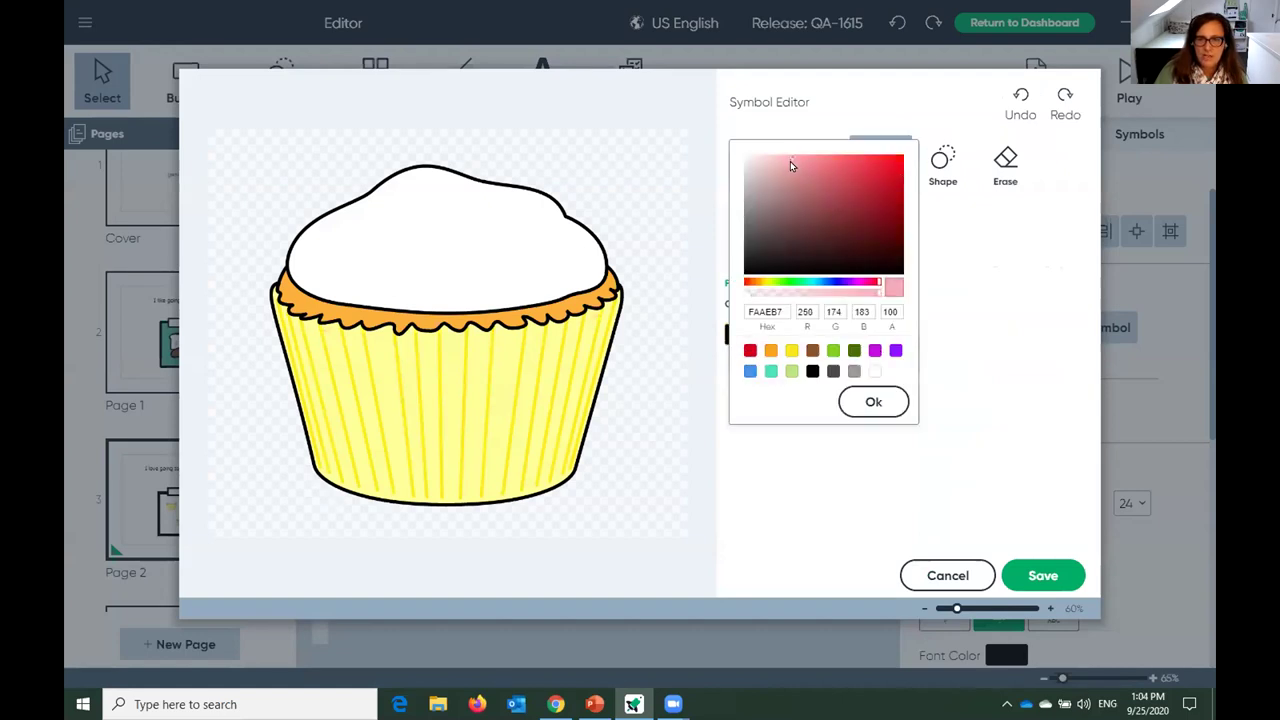
pyautogui.click(871, 403)
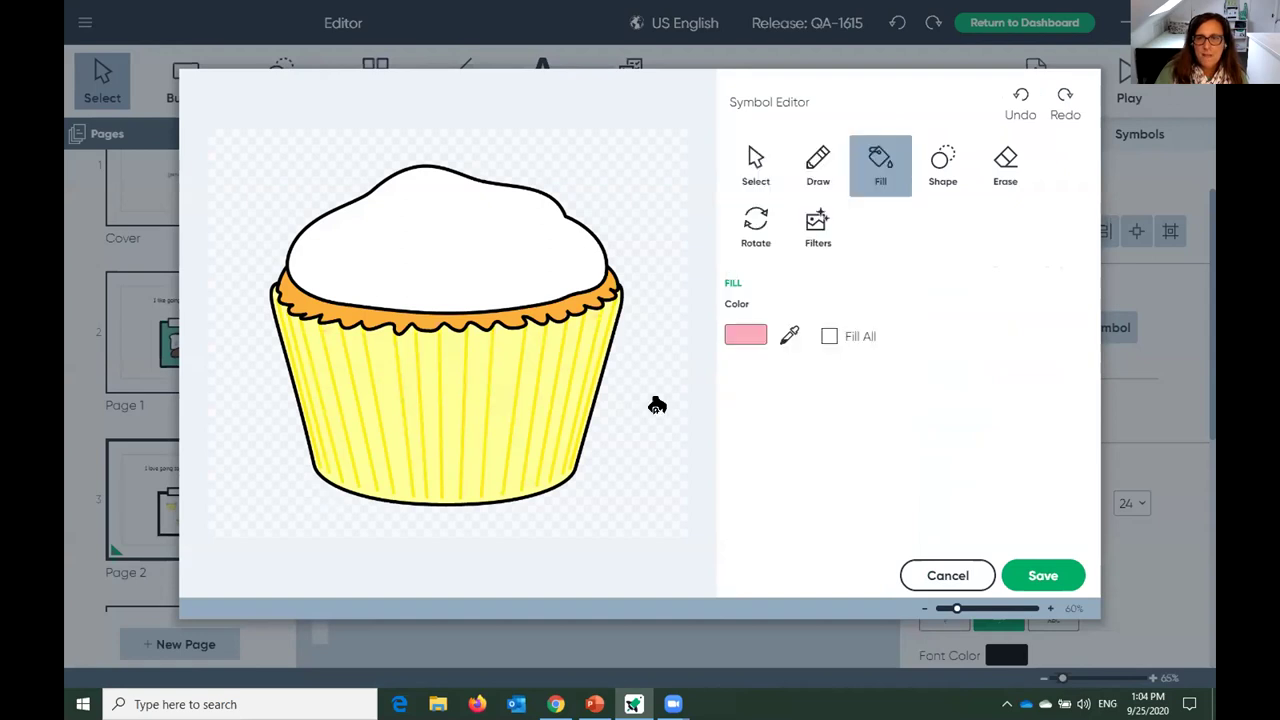
pyautogui.click(425, 226)
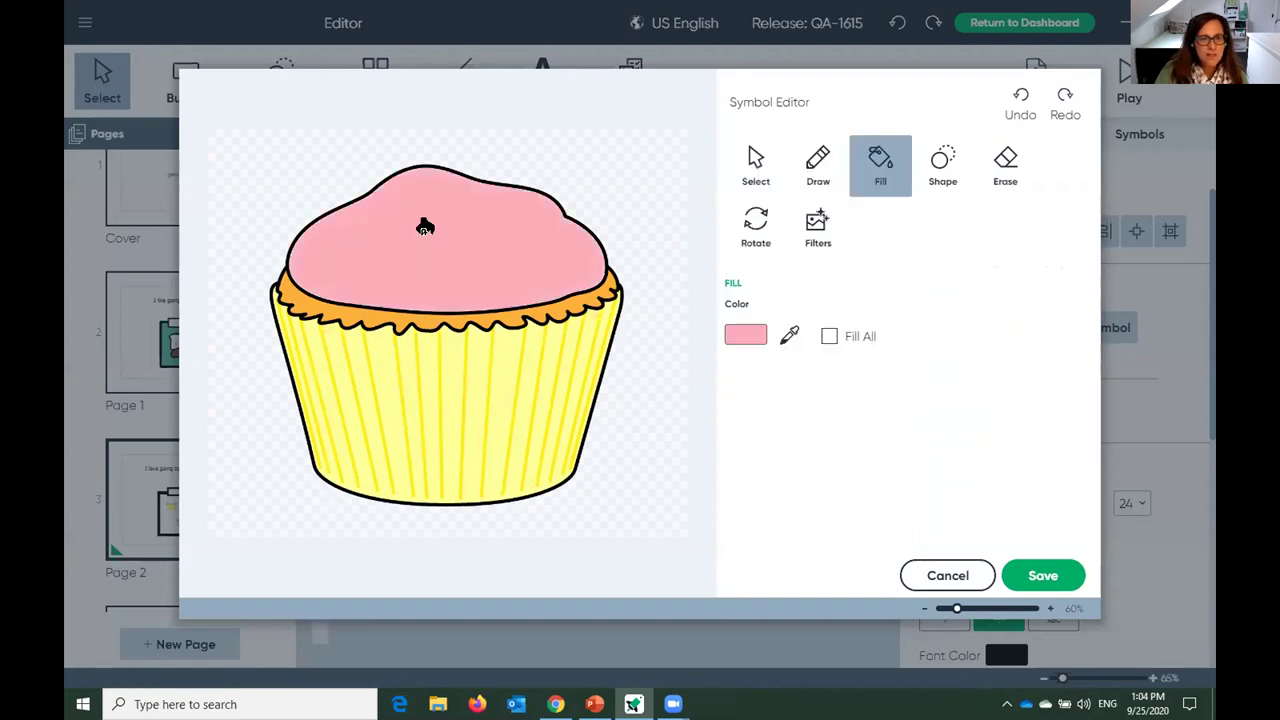
# Recolor all the pale yellow areas of the cupcake wrapper light green, B8E986, using Fill All.
pyautogui.click(748, 341)
pyautogui.click(791, 371)
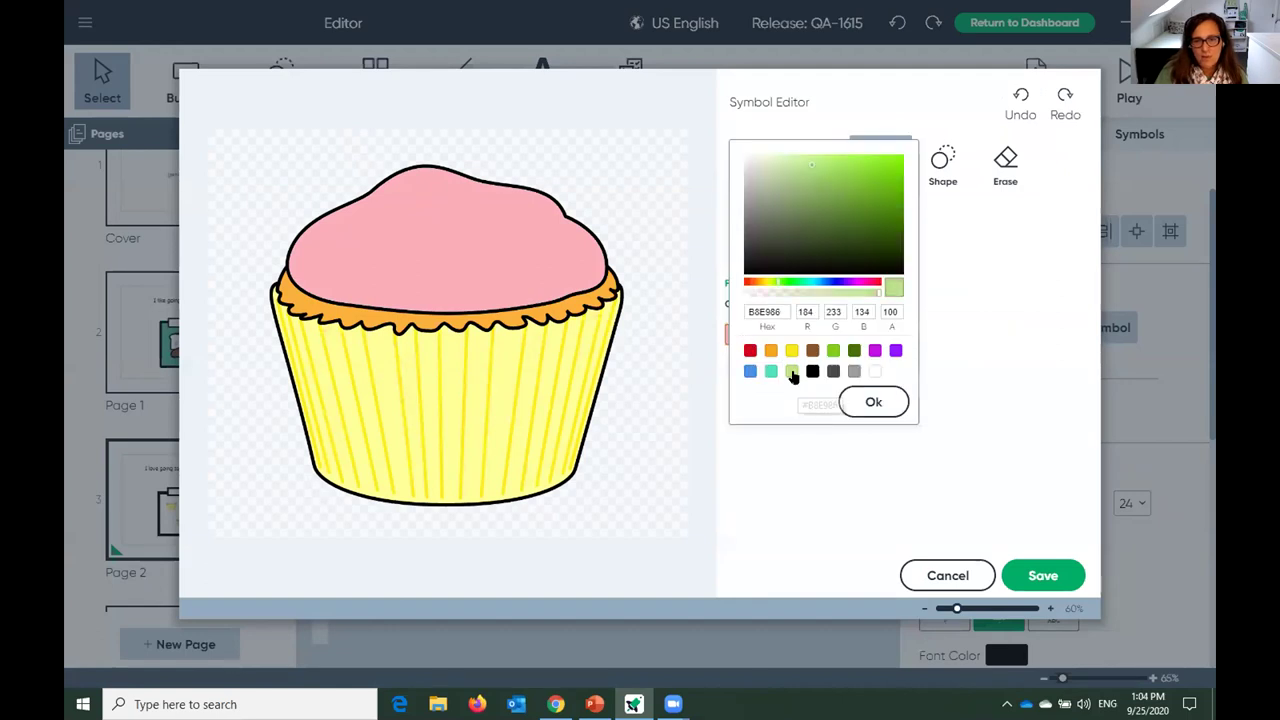
pyautogui.click(874, 402)
pyautogui.click(828, 337)
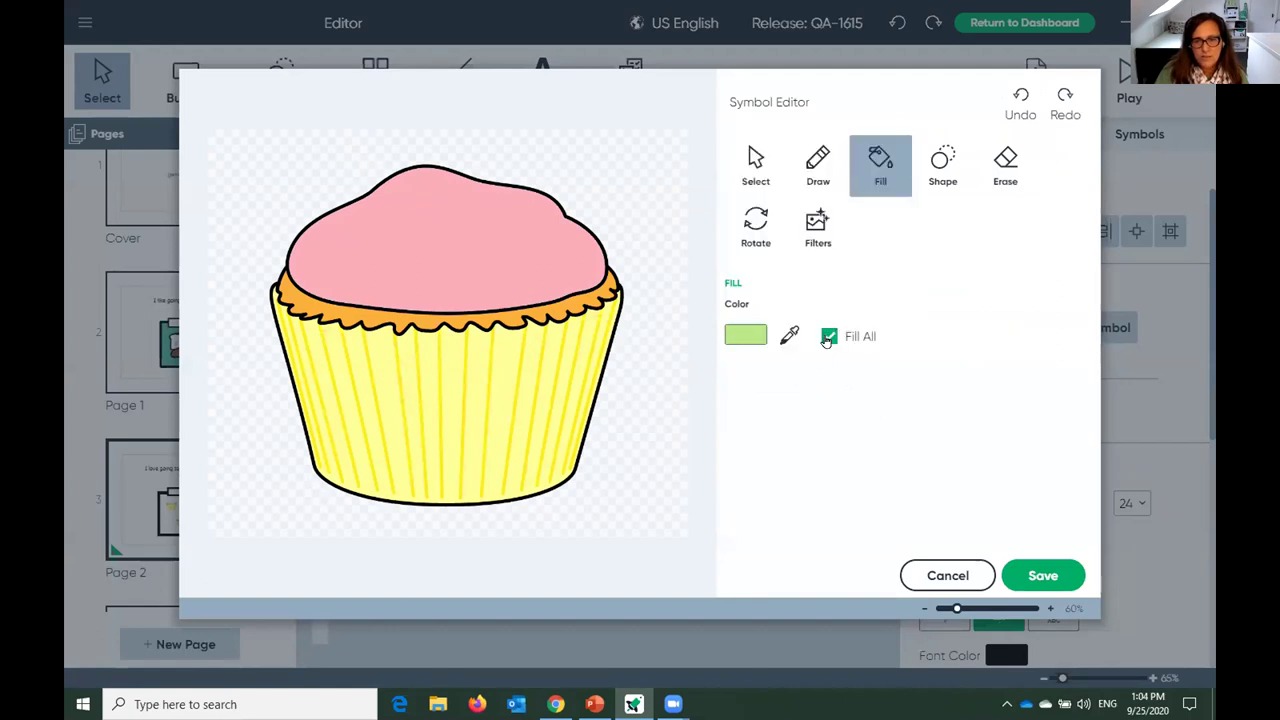
pyautogui.click(443, 386)
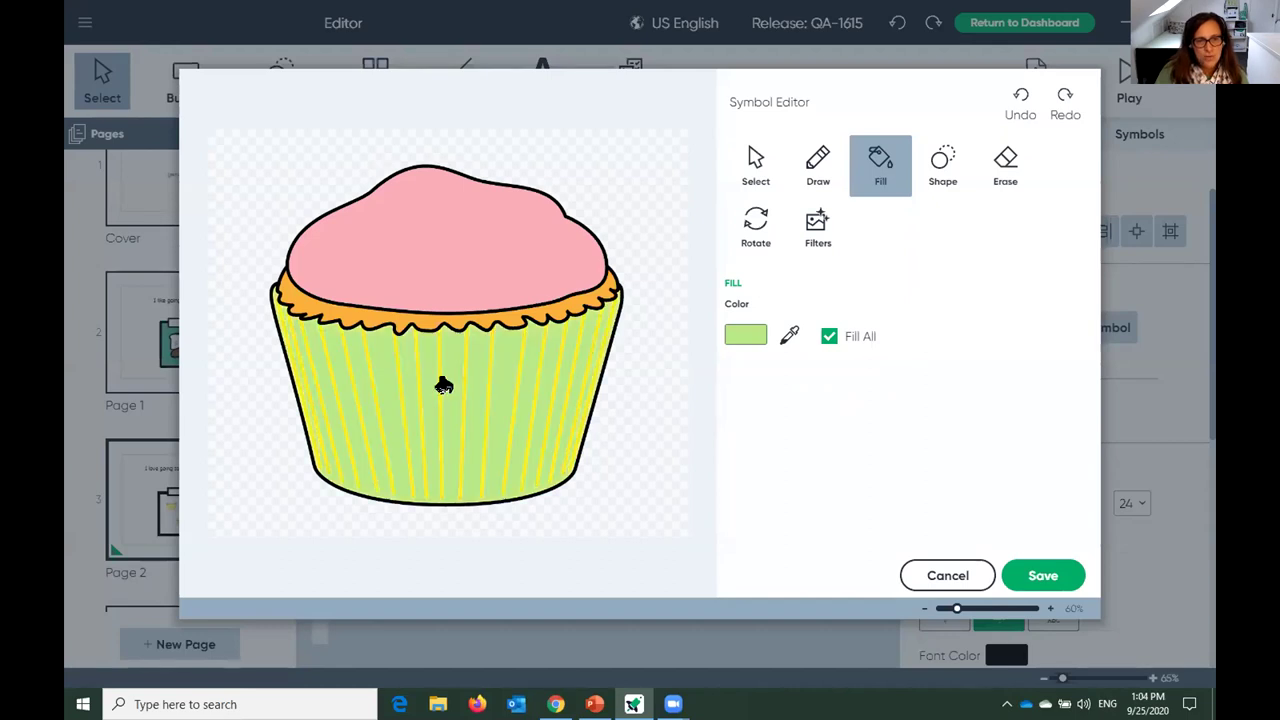
# Recolor all the yellow stripes on the cupcake wrapper dark green, 417505.
pyautogui.click(750, 332)
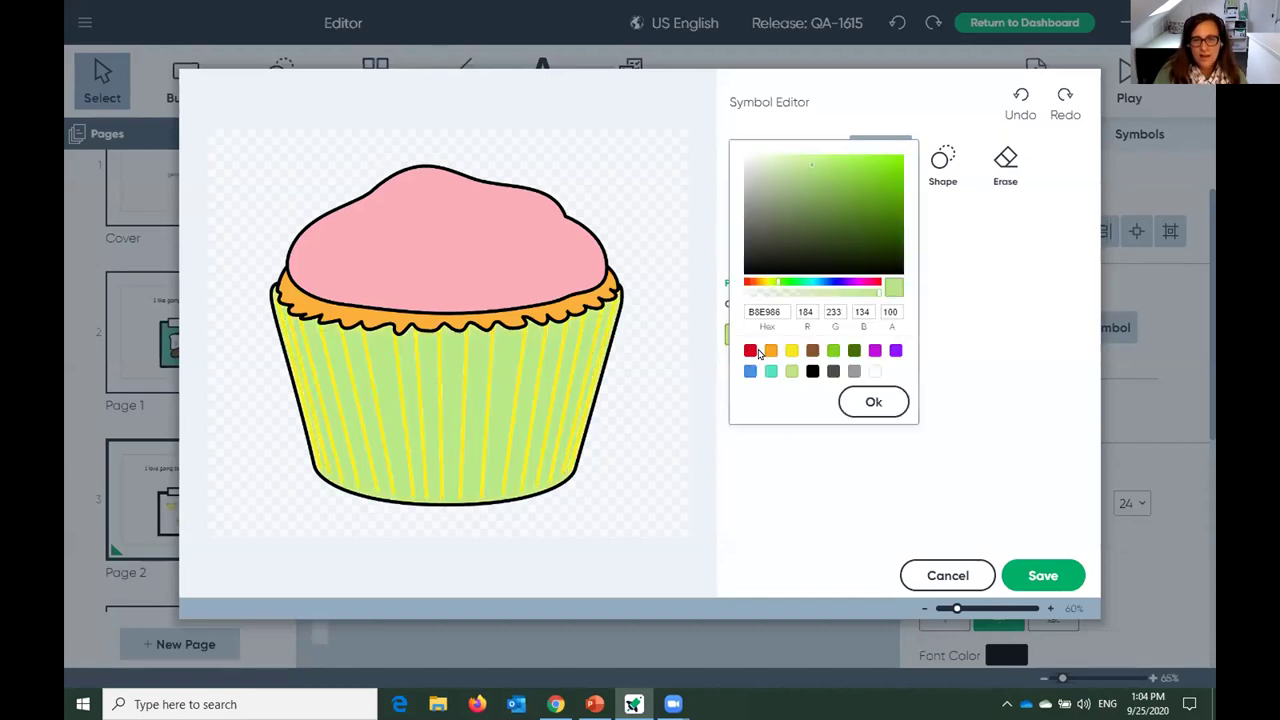
pyautogui.click(853, 351)
pyautogui.click(852, 401)
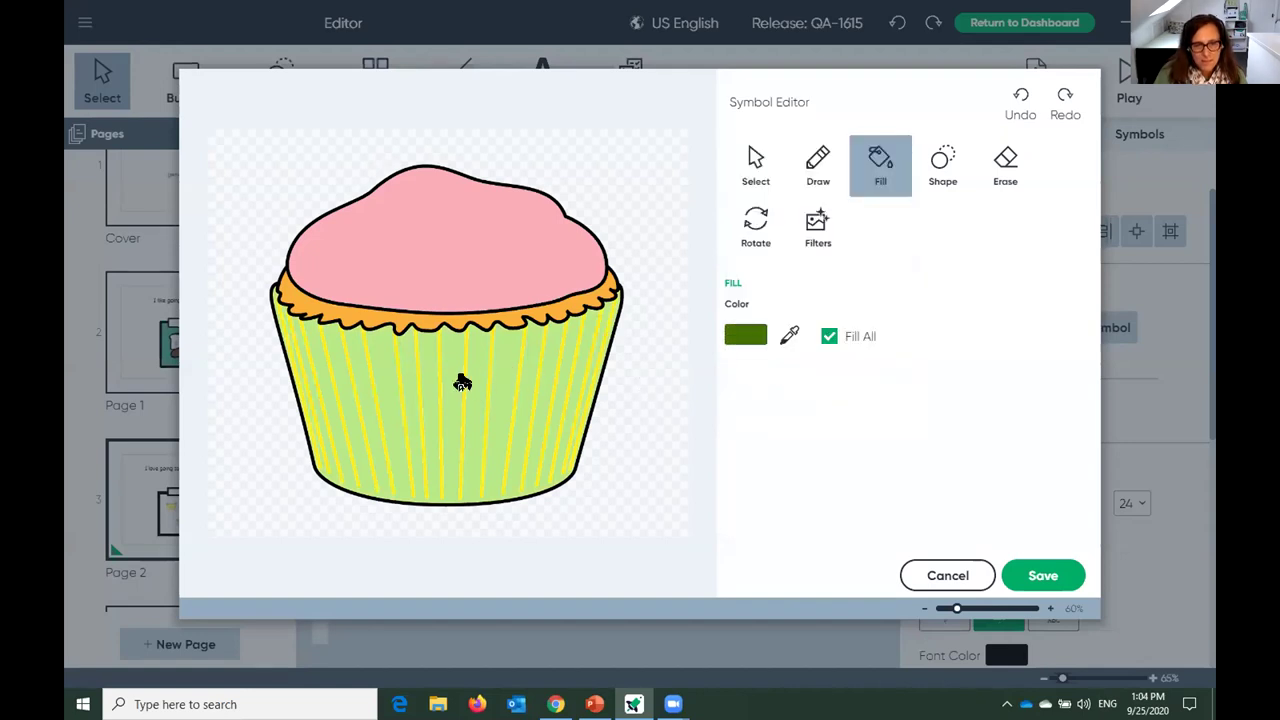
pyautogui.click(502, 380)
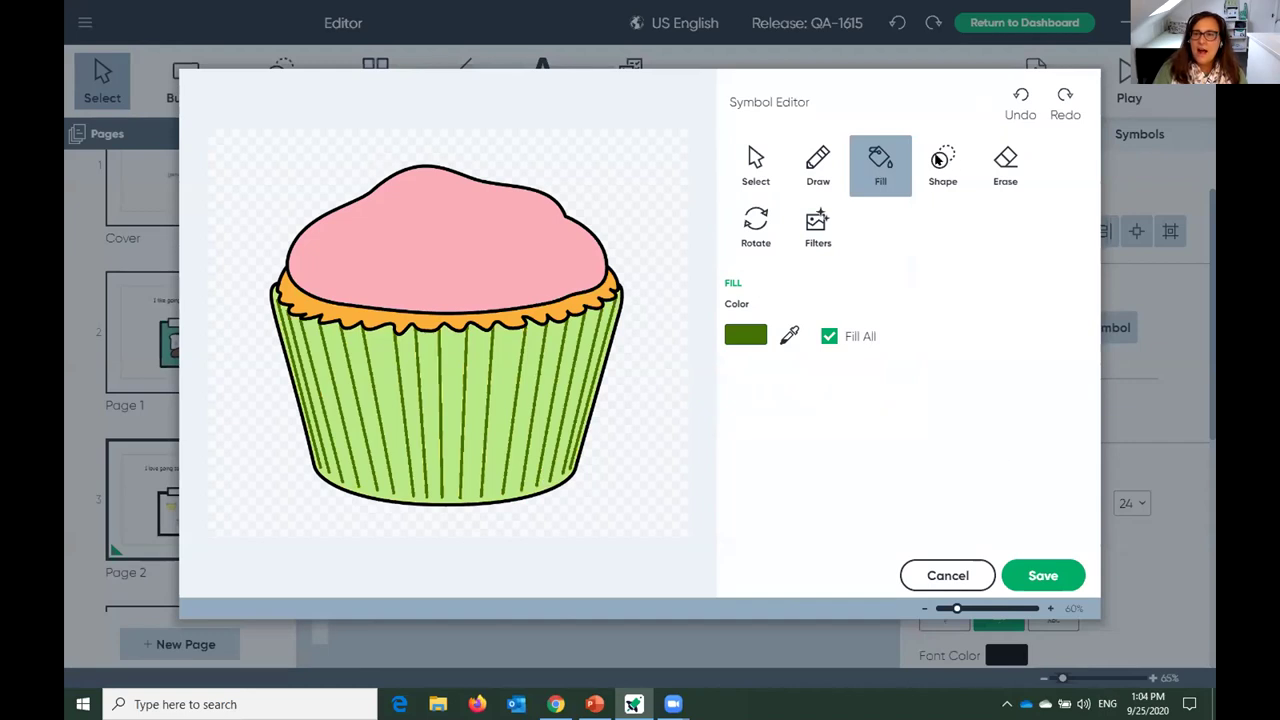
# Decorate the pink icing with seven small red ovals of varying sizes, spread across its surface.
pyautogui.click(939, 160)
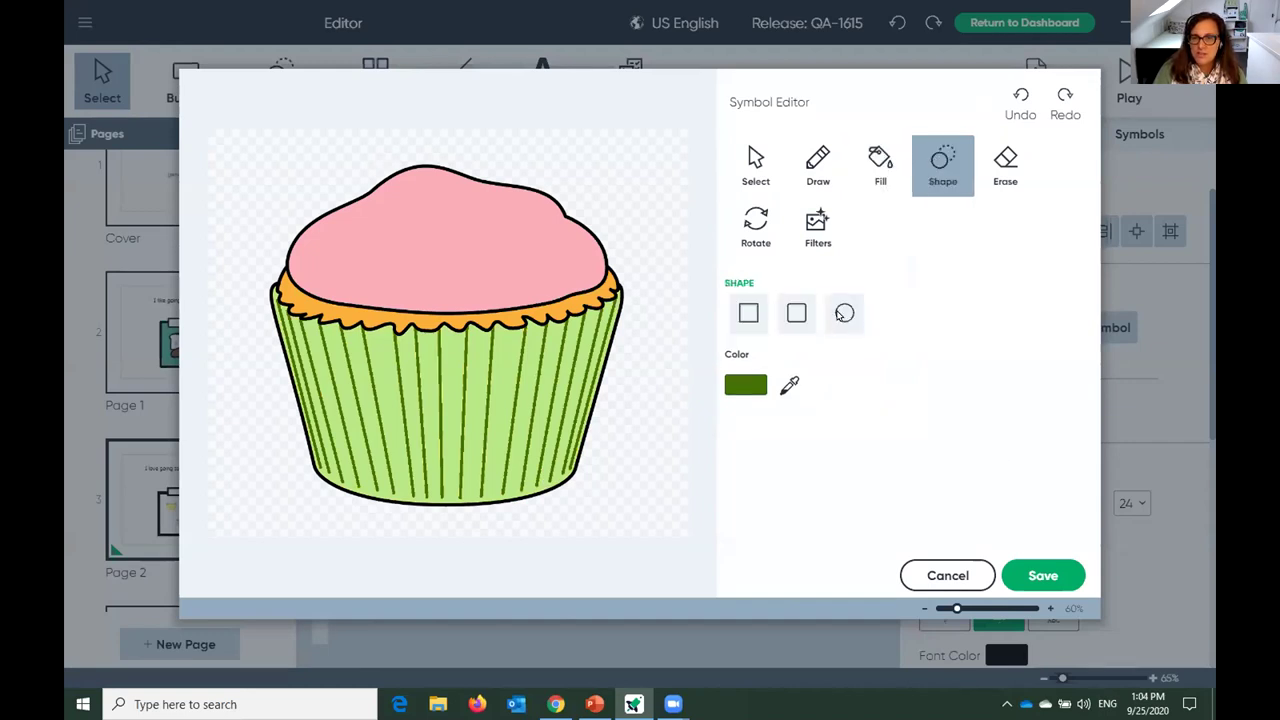
pyautogui.click(842, 314)
pyautogui.click(741, 387)
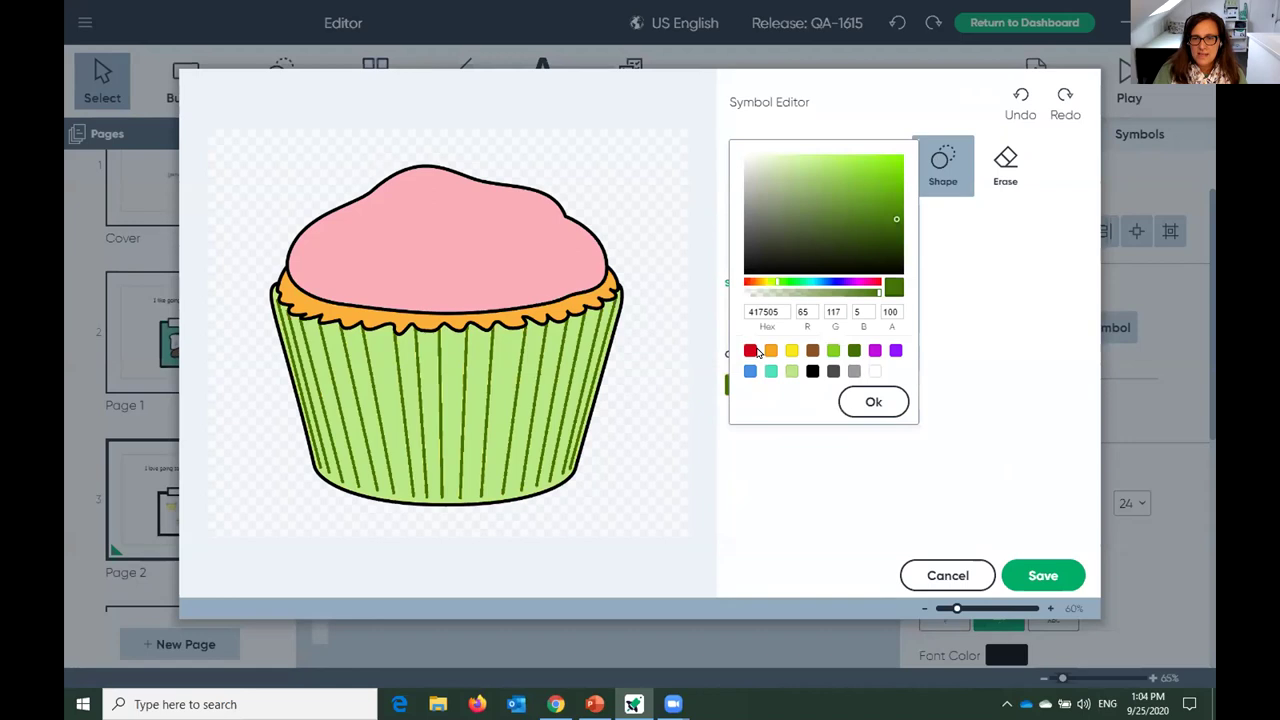
pyautogui.click(755, 350)
pyautogui.click(866, 402)
pyautogui.click(470, 219)
pyautogui.click(459, 265)
pyautogui.click(374, 232)
pyautogui.click(355, 265)
pyautogui.click(539, 259)
pyautogui.click(502, 197)
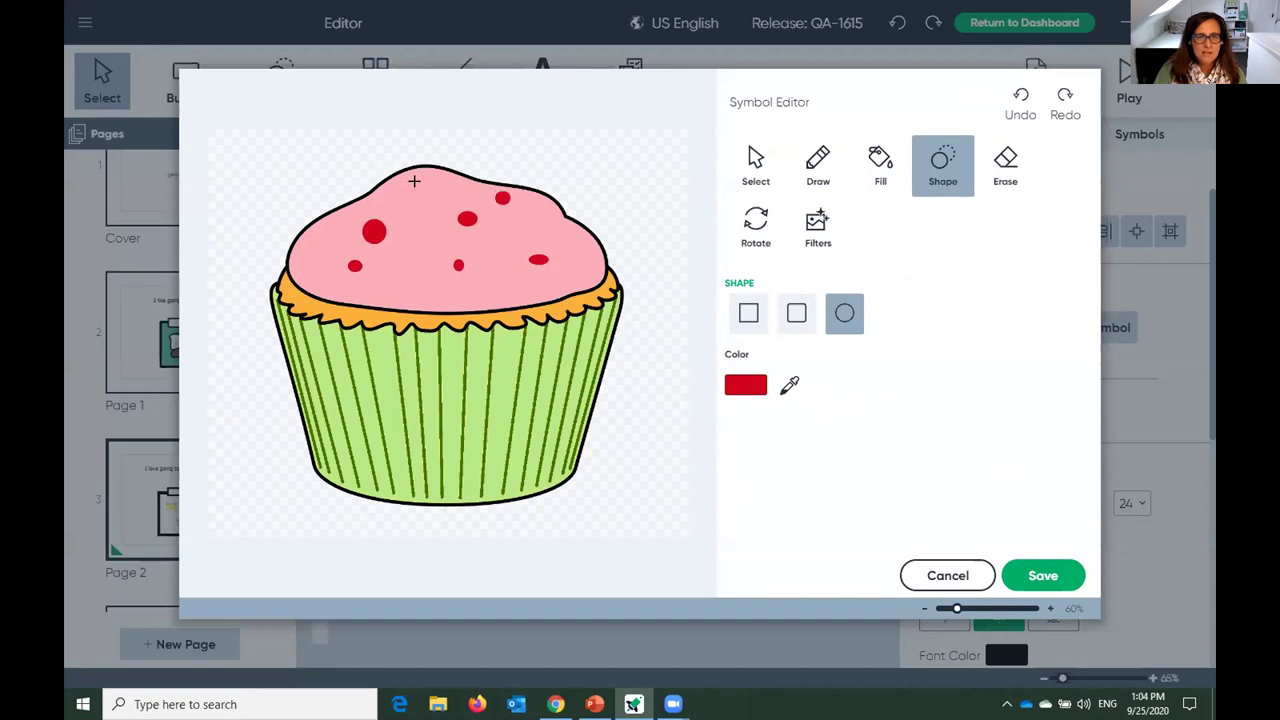
pyautogui.click(422, 194)
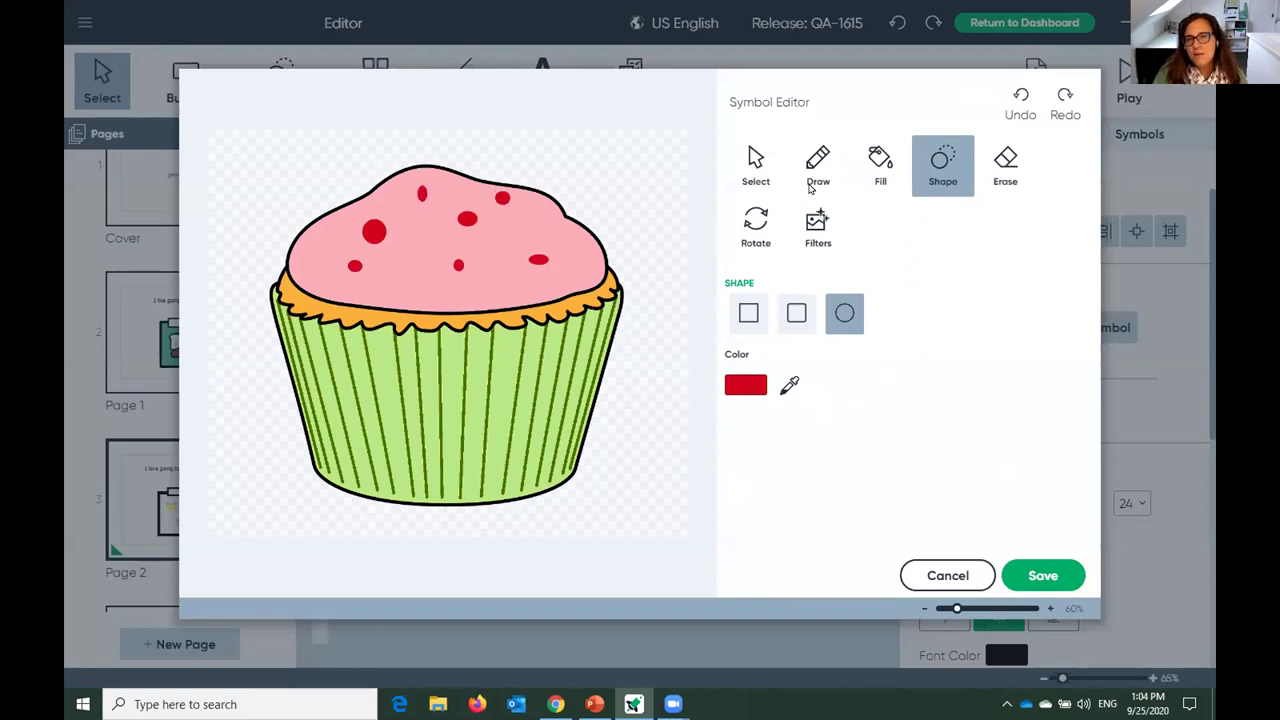
# Try the Inverse, Gray and Black & White filters on the cupcake, and undo all three.
pyautogui.click(821, 243)
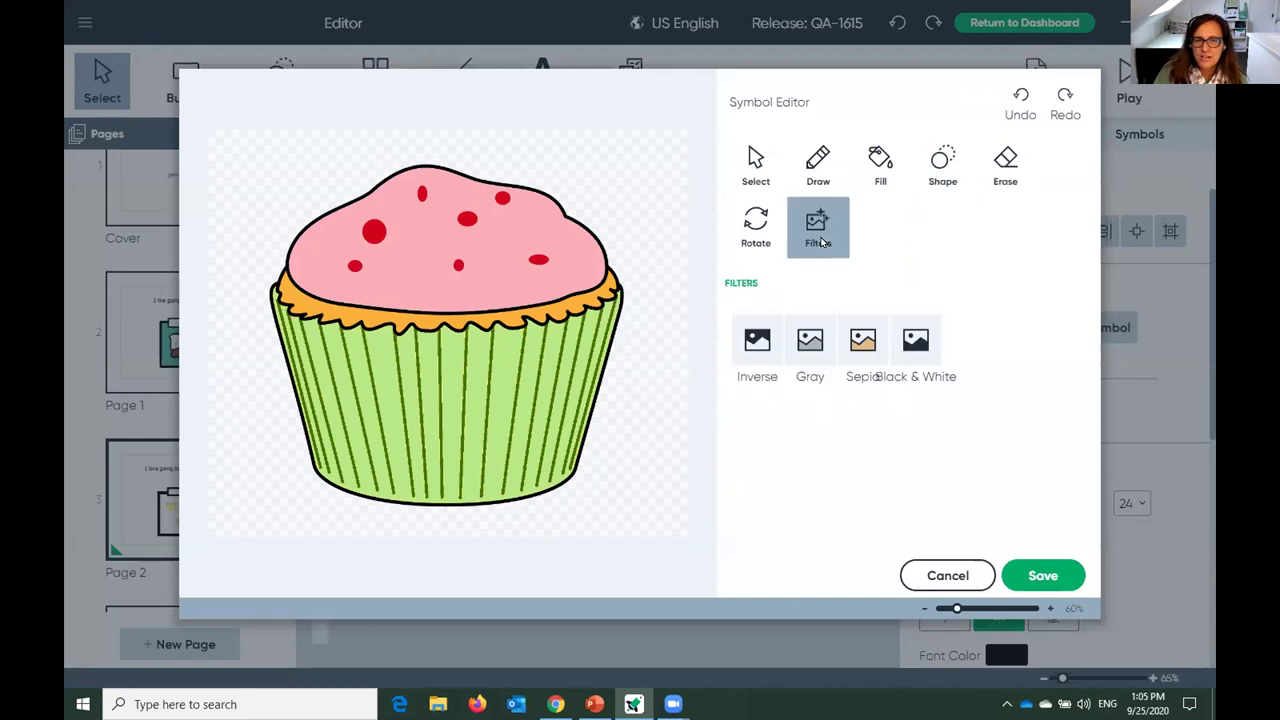
pyautogui.click(757, 343)
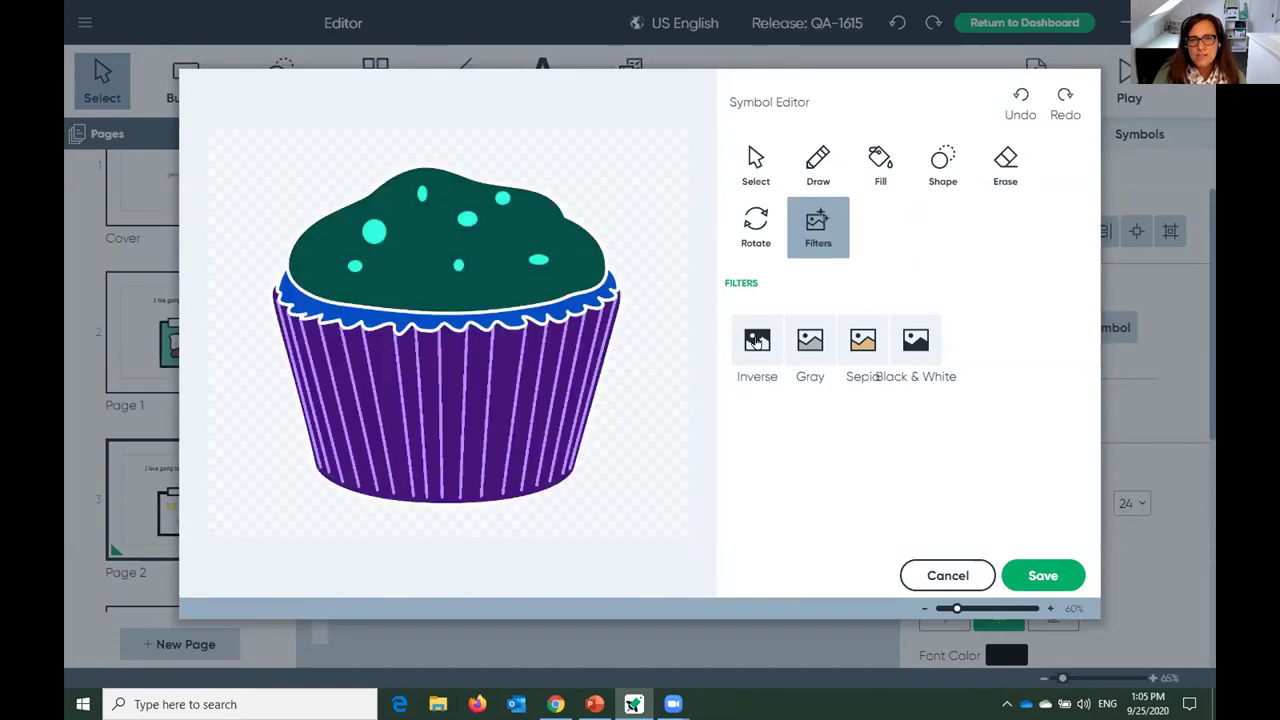
pyautogui.click(805, 357)
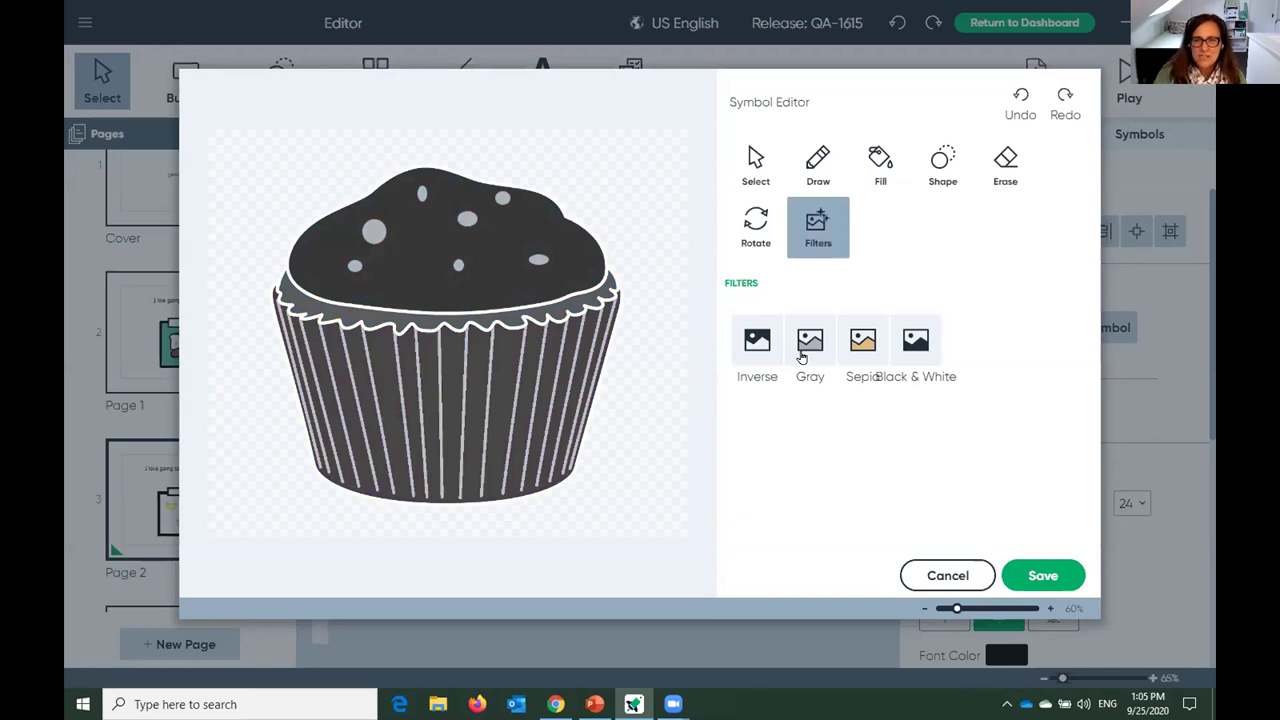
pyautogui.click(915, 342)
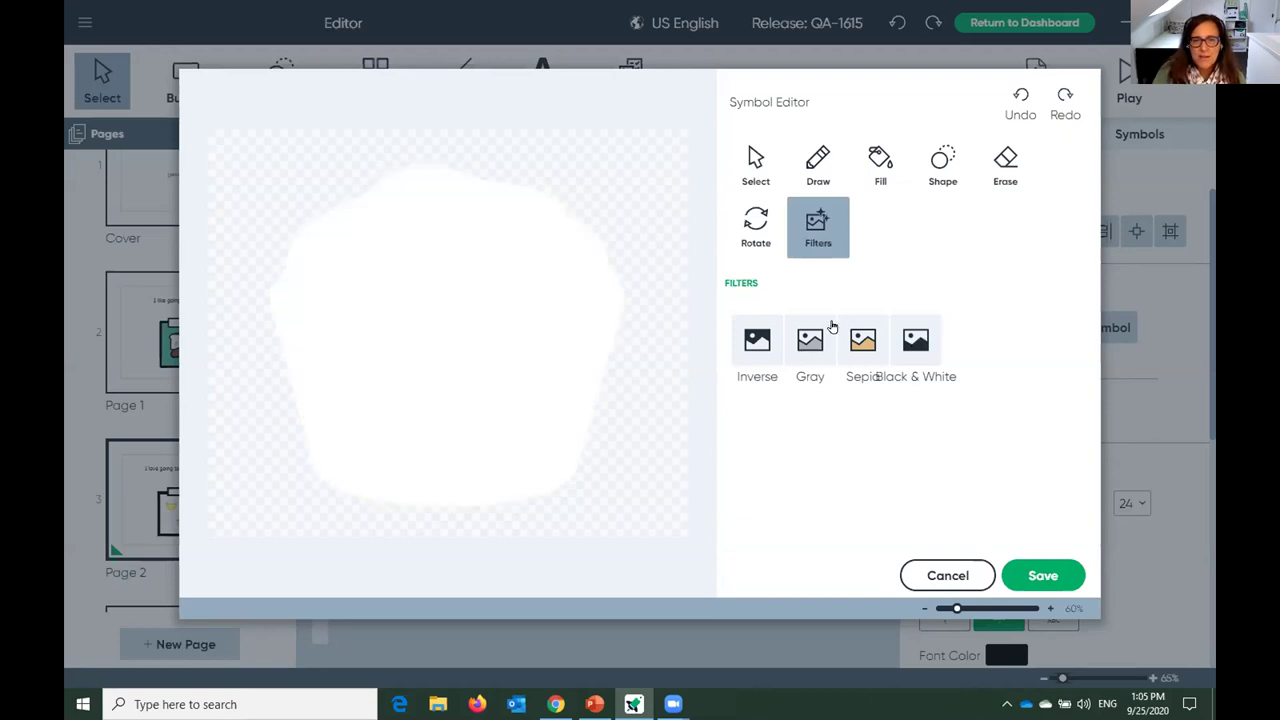
pyautogui.click(1020, 98)
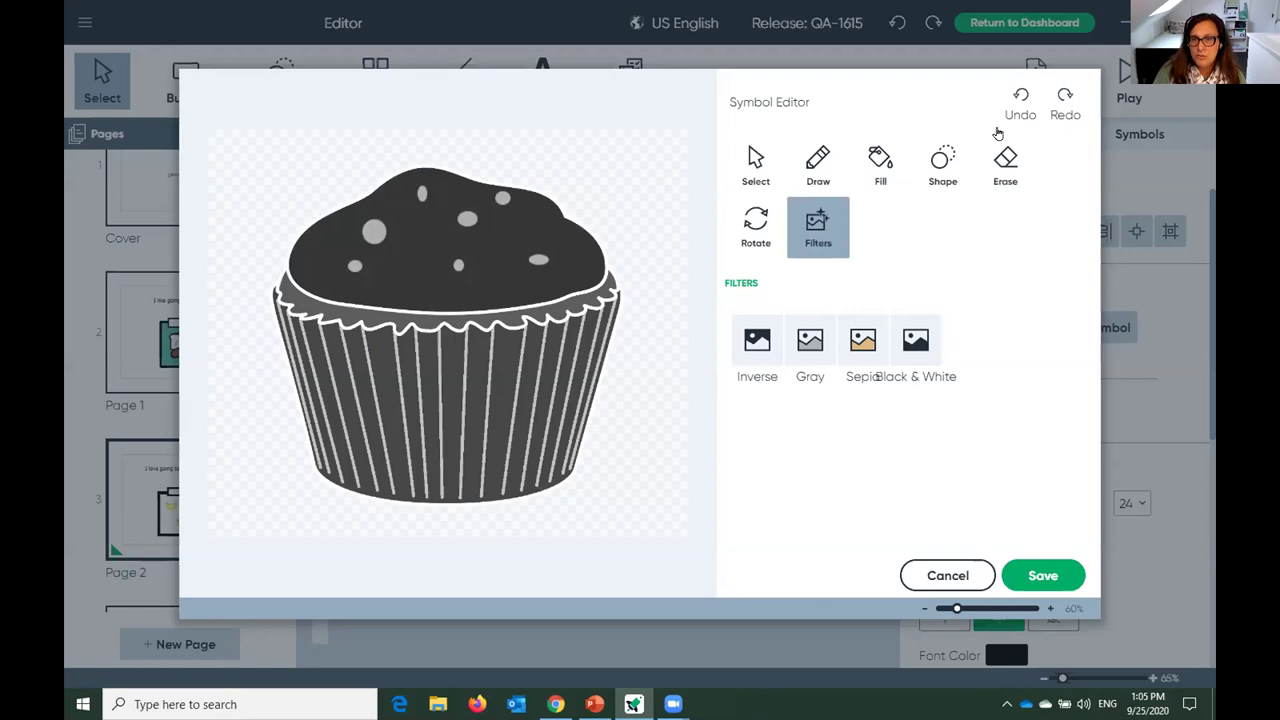
pyautogui.click(1020, 97)
pyautogui.click(1021, 97)
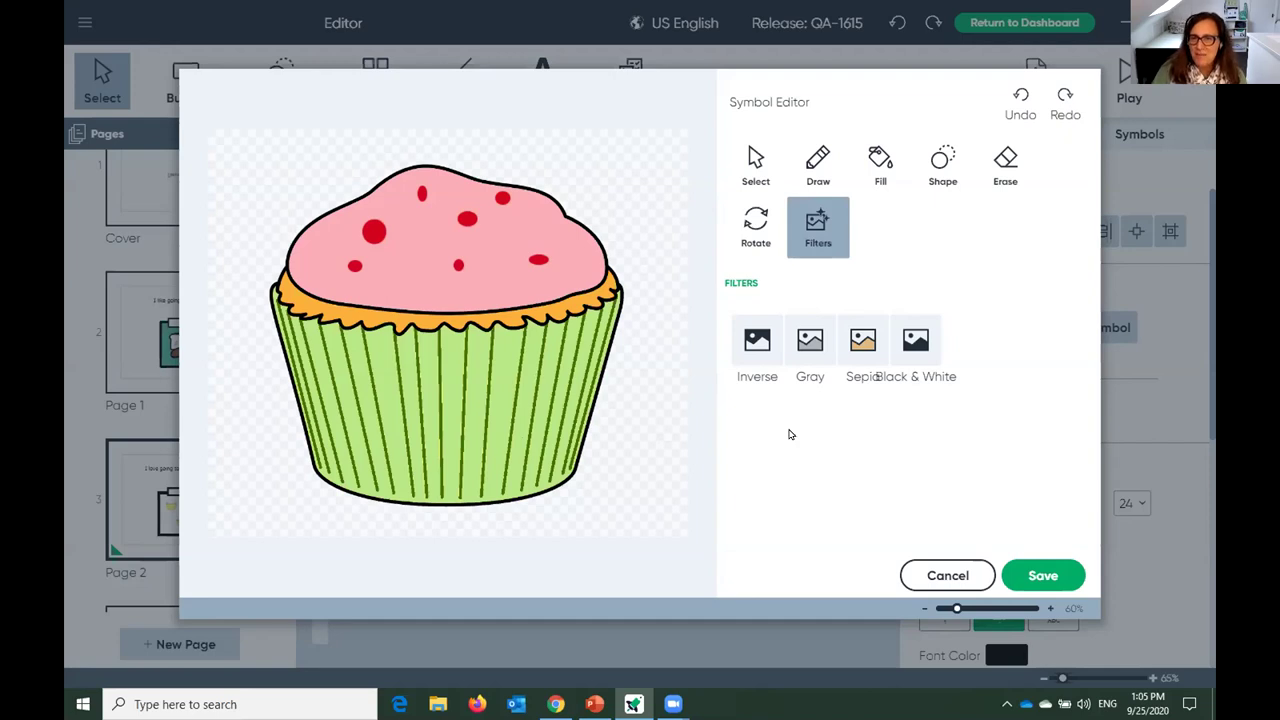
# Save the edited cupcake symbol into Page 2, and return to the dashboard without saving the activity.
pyautogui.click(1041, 576)
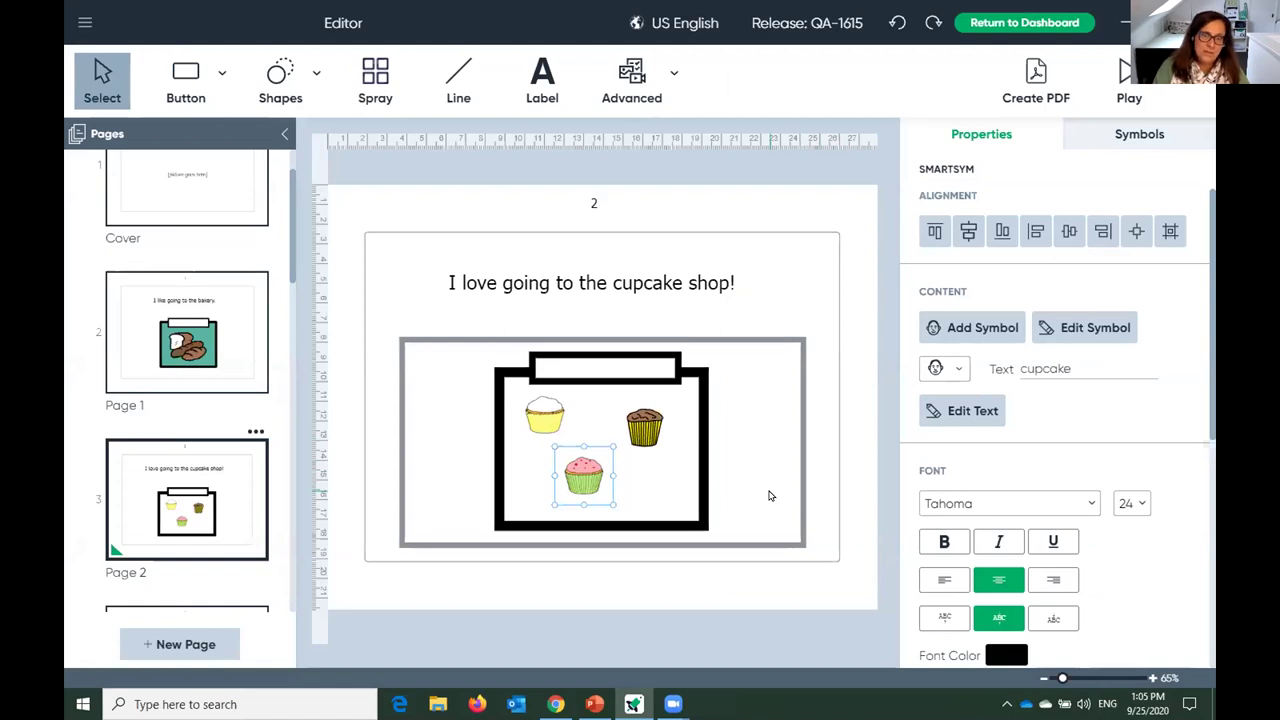
pyautogui.click(861, 546)
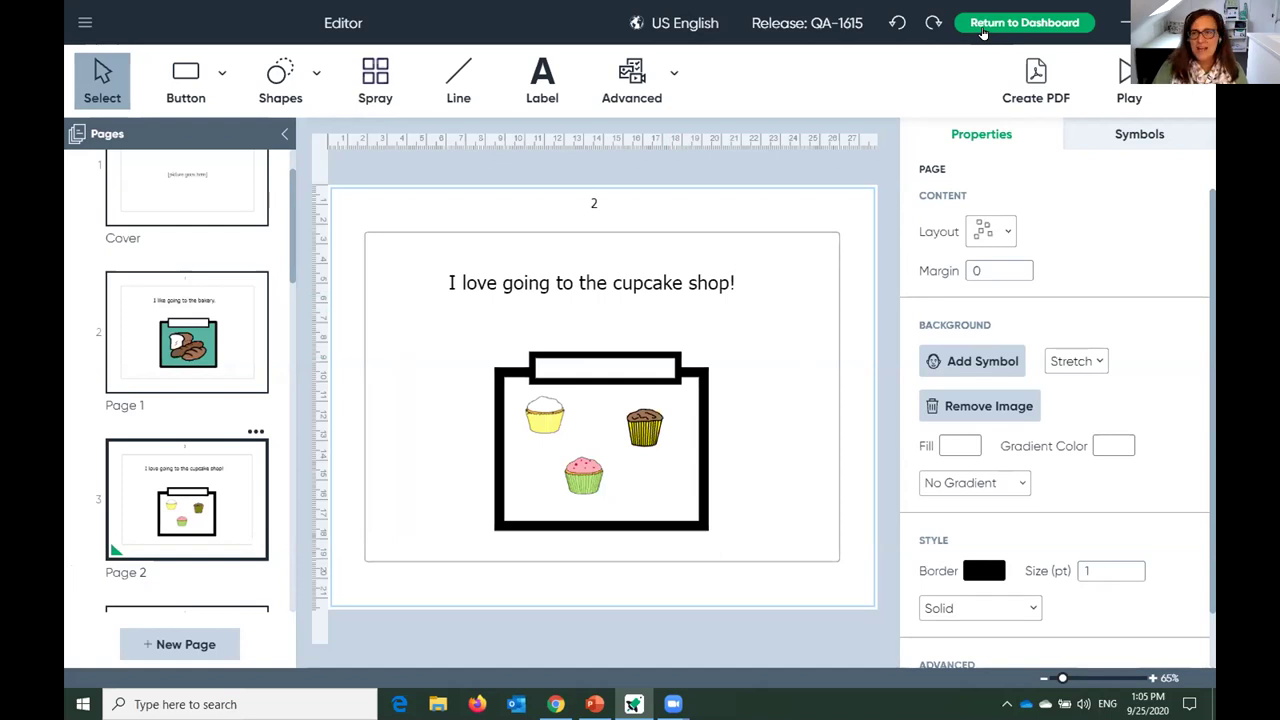
pyautogui.click(1024, 23)
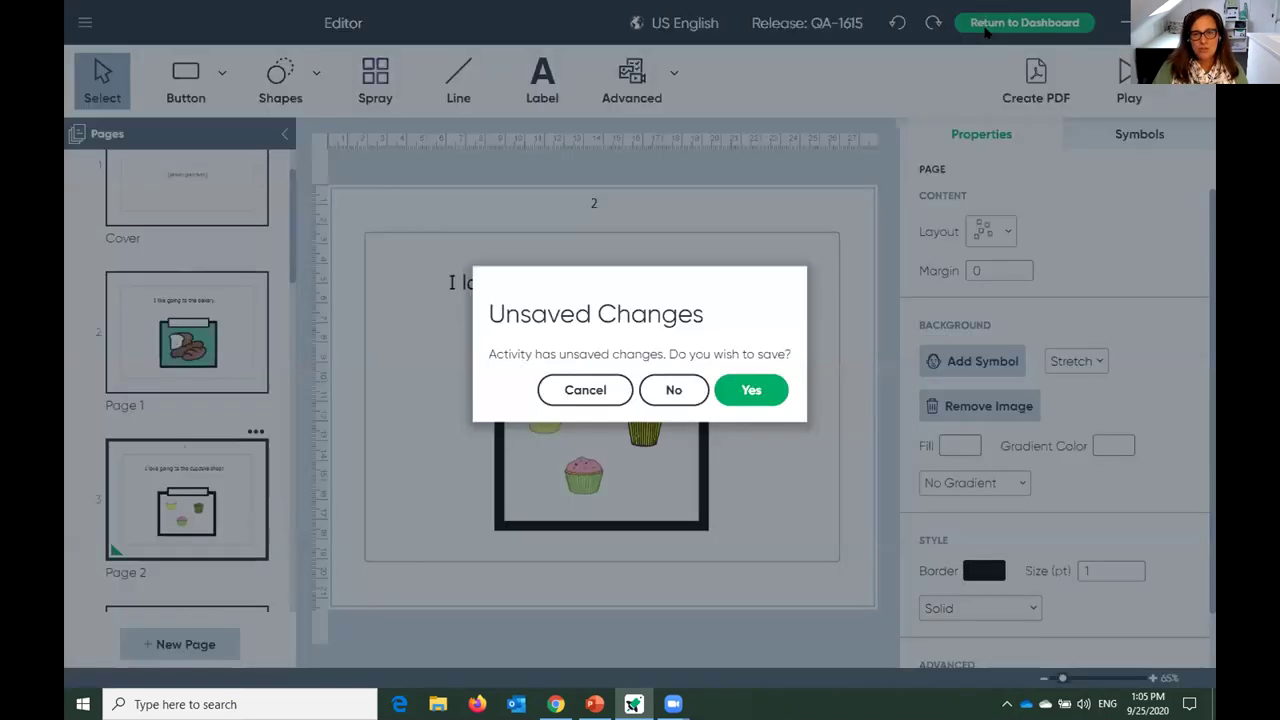
pyautogui.click(668, 392)
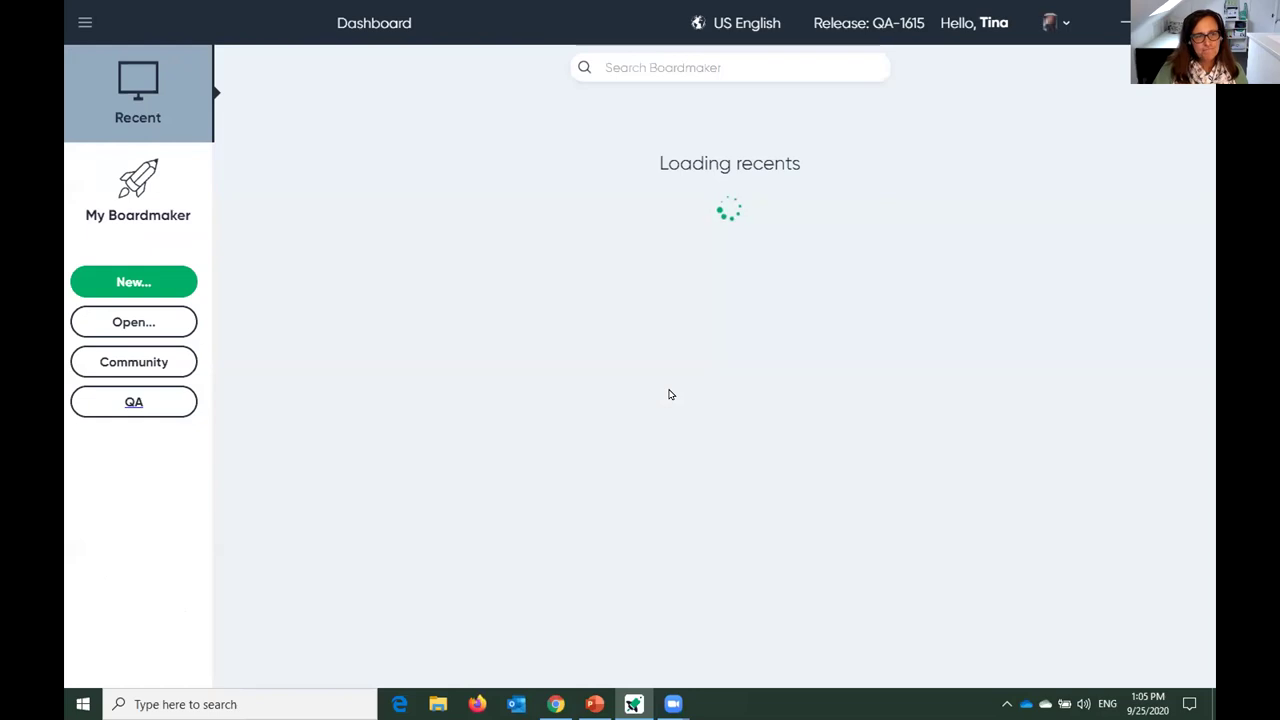
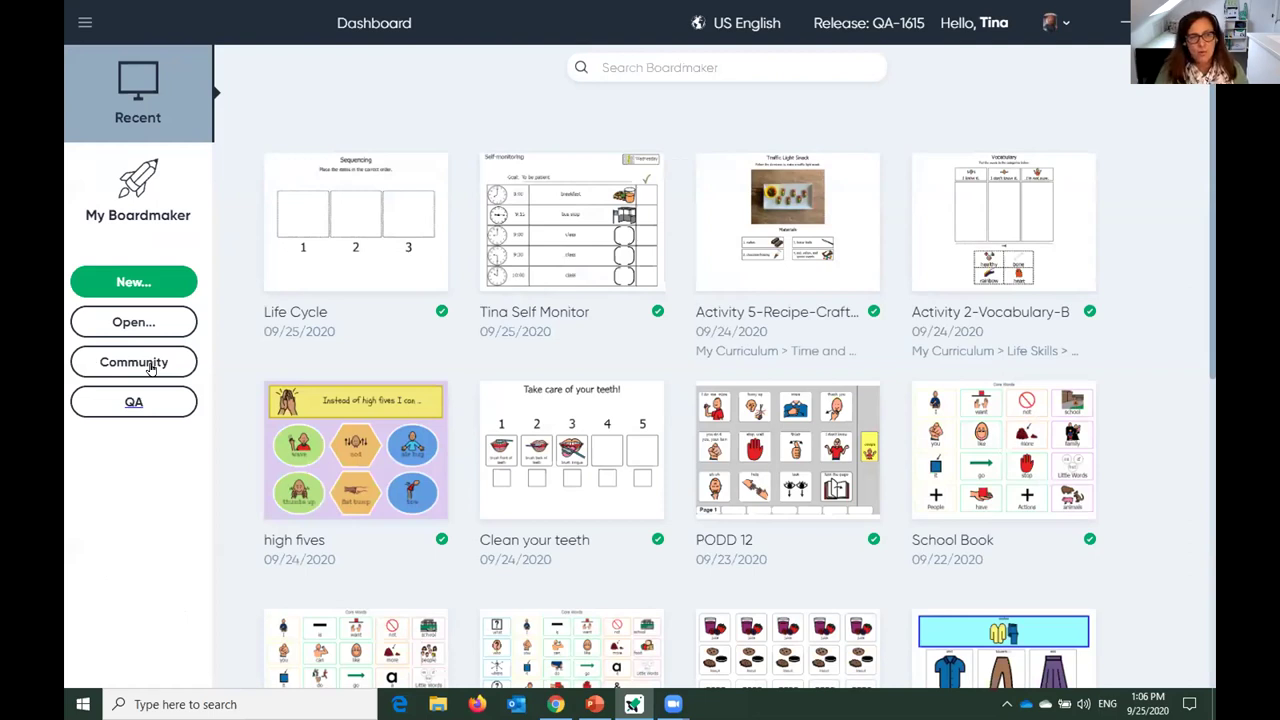
# Go to the Boardmaker community in Chrome, and open the Community Activities page on the test.boardmakeronline.com site.
pyautogui.click(119, 368)
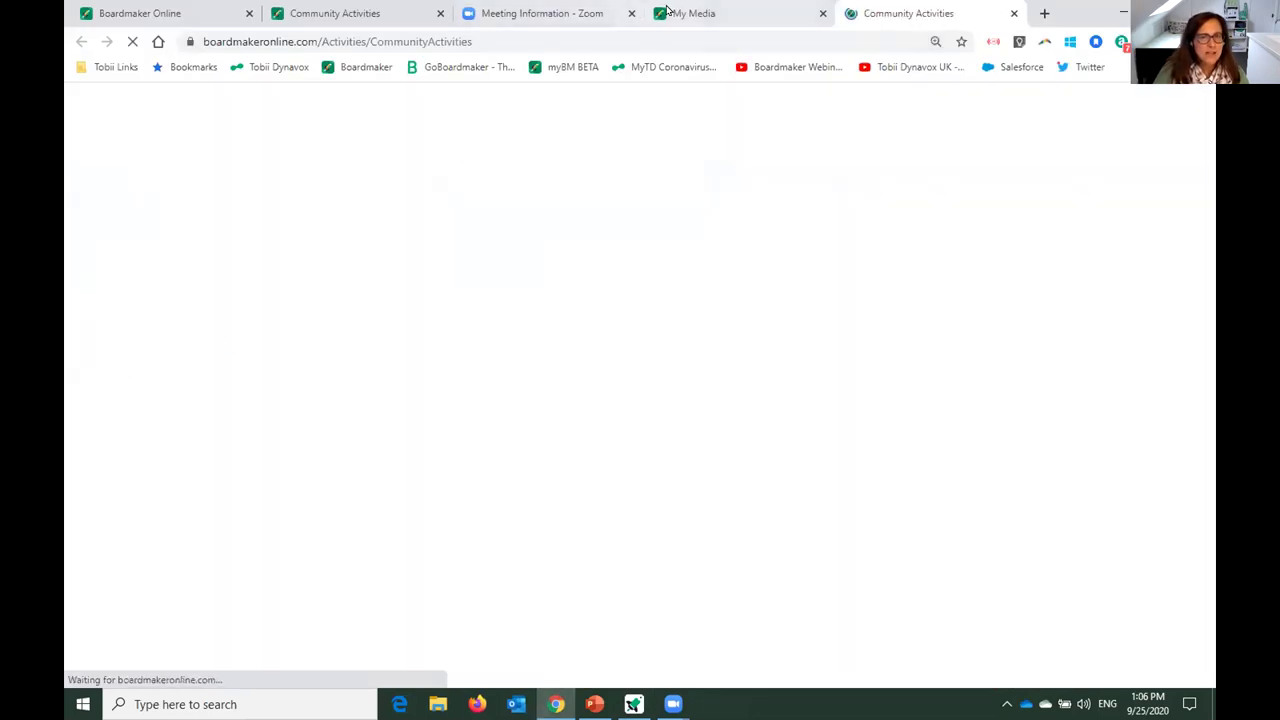
pyautogui.click(703, 14)
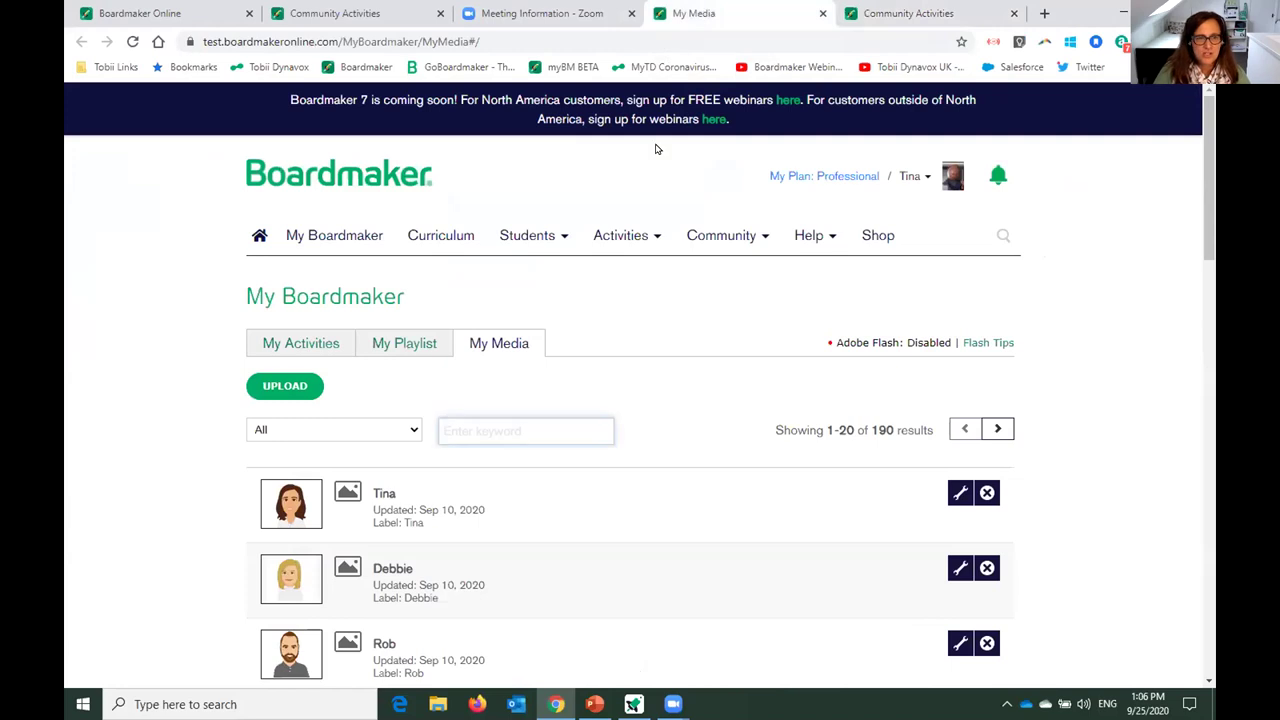
pyautogui.moveTo(621, 235)
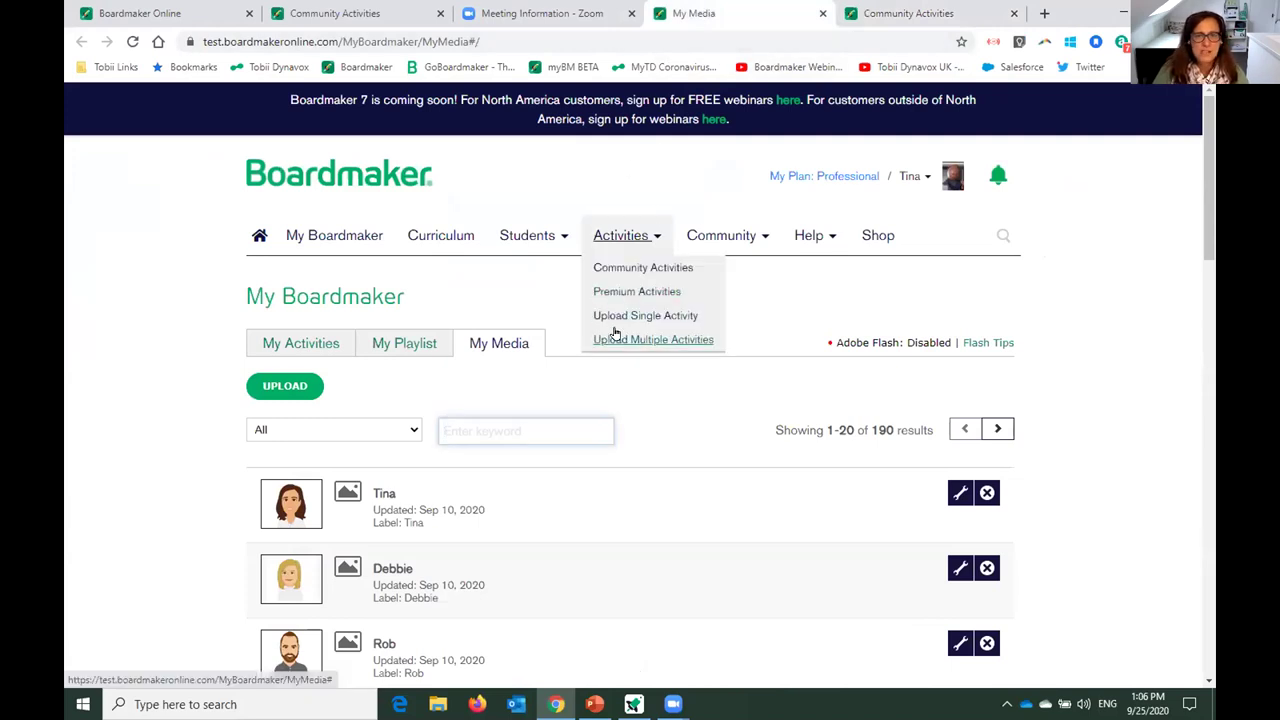
pyautogui.moveTo(741, 256)
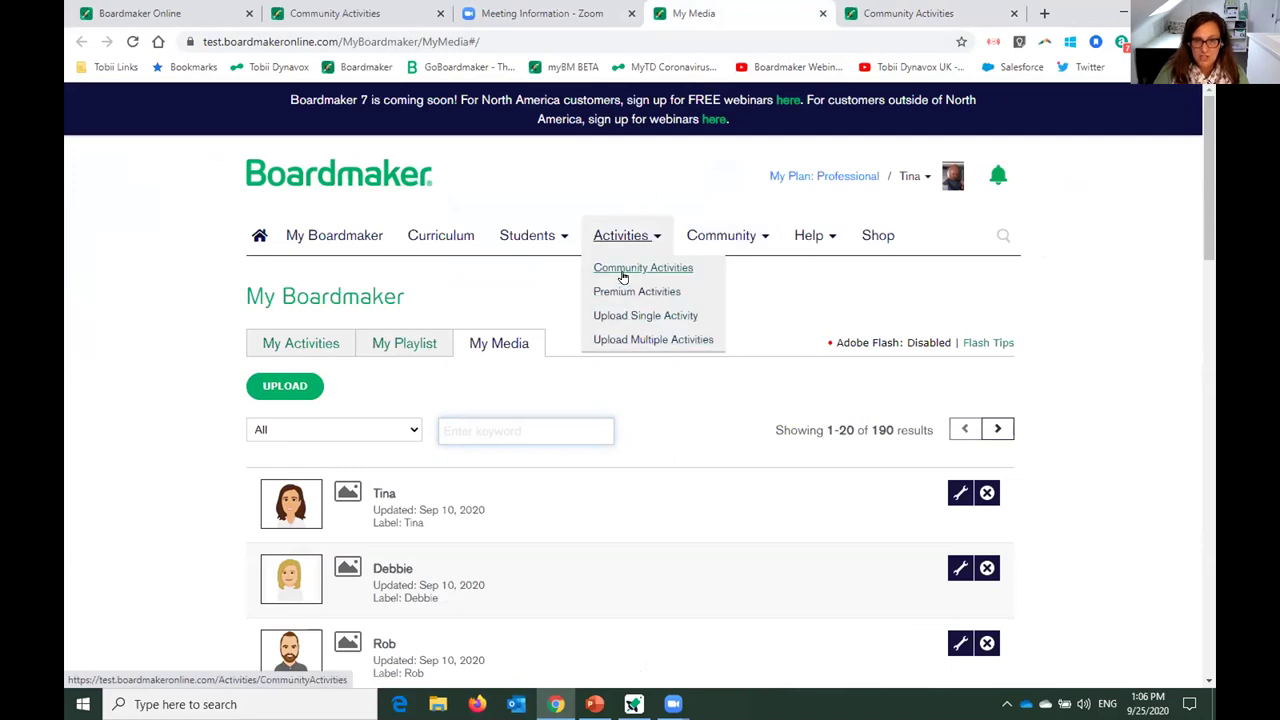
pyautogui.click(621, 270)
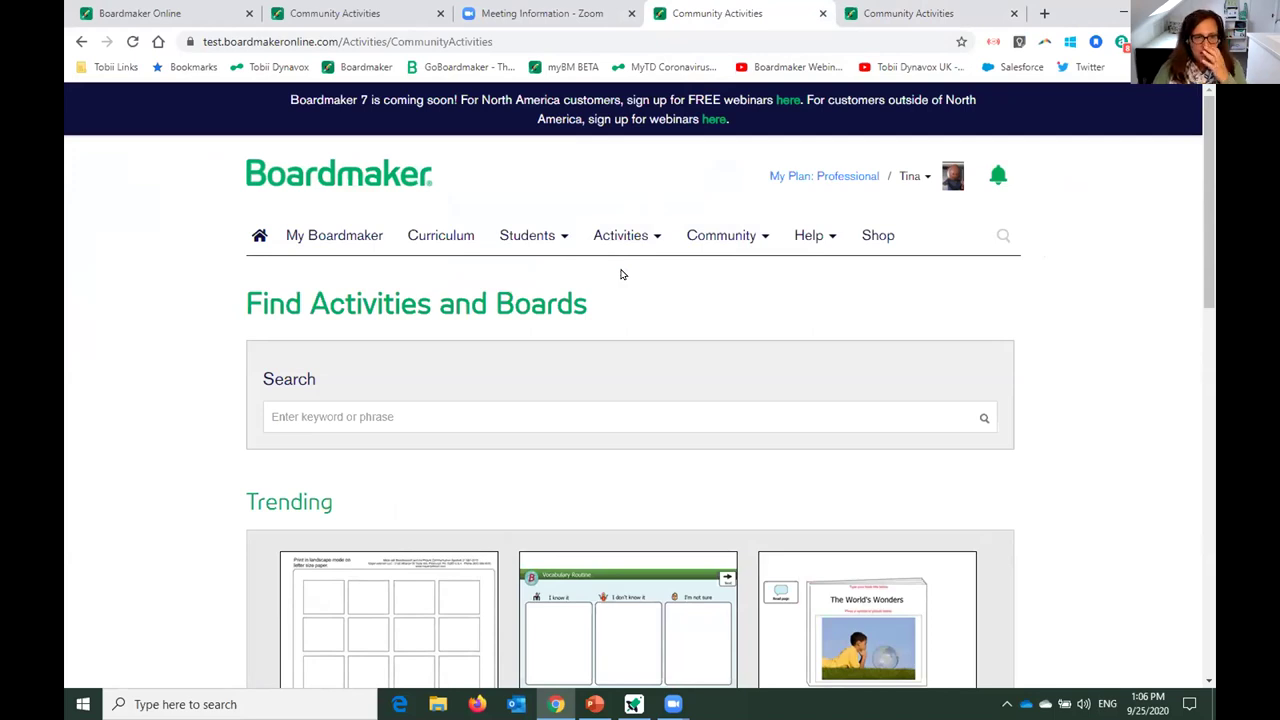
# Search the community activities for "ALD" and look through the matching results.
pyautogui.click(310, 421)
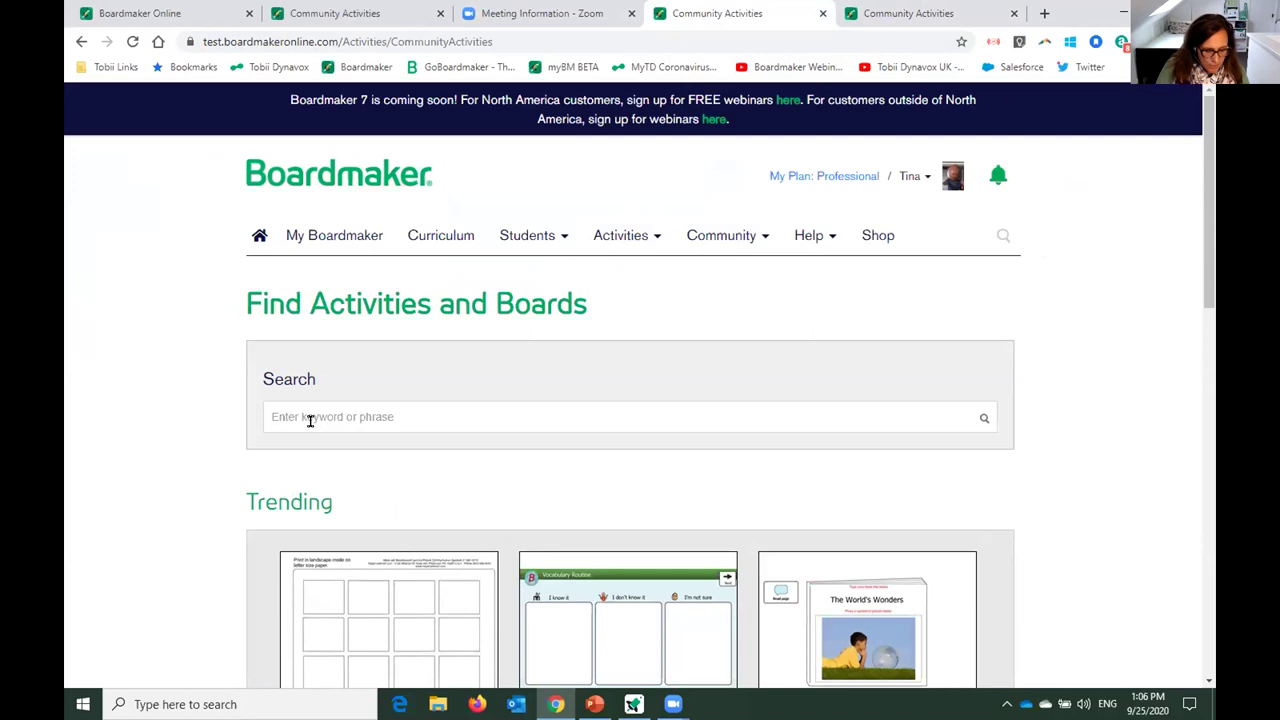
pyautogui.write('ALD')
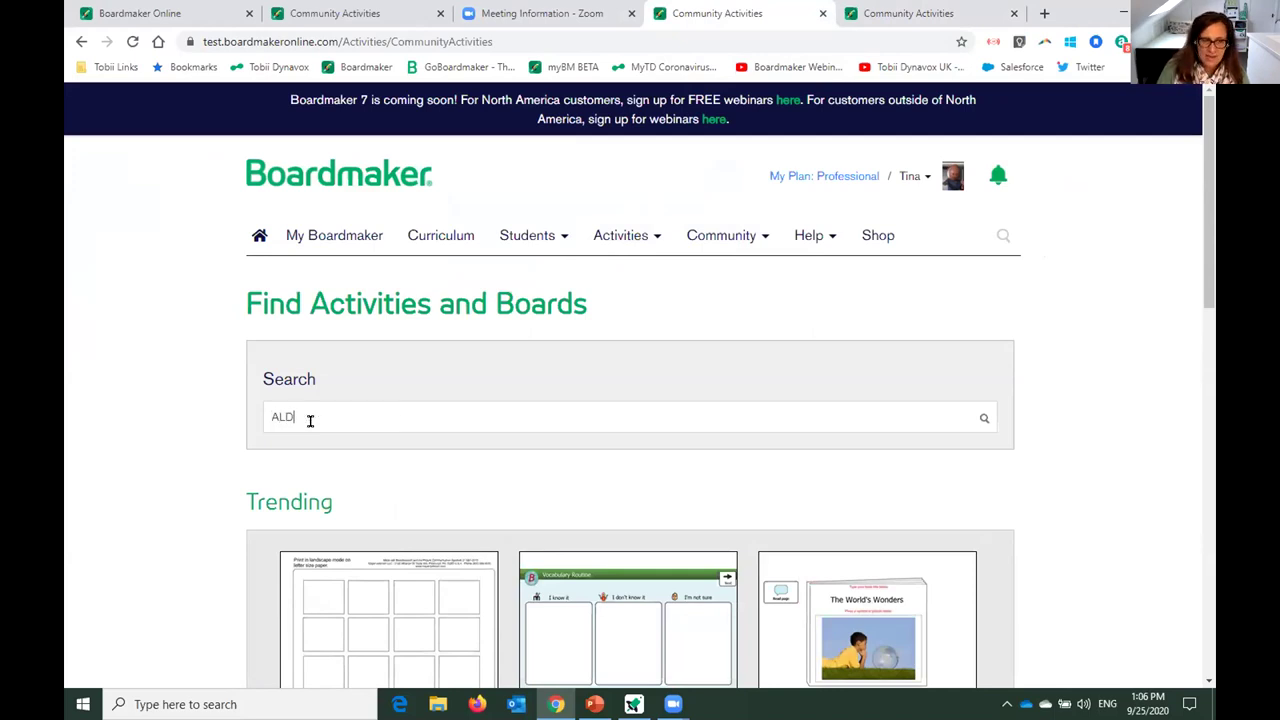
pyautogui.press('Return')
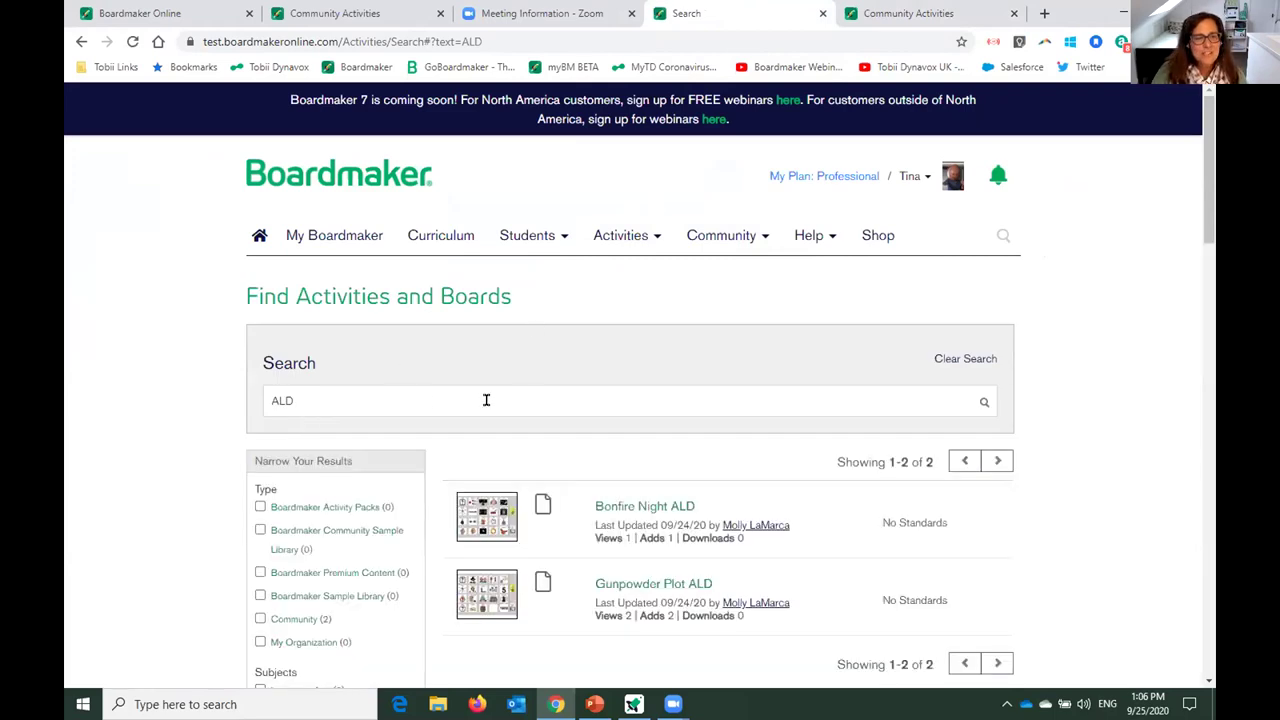
pyautogui.scroll(-2, 505, 415)
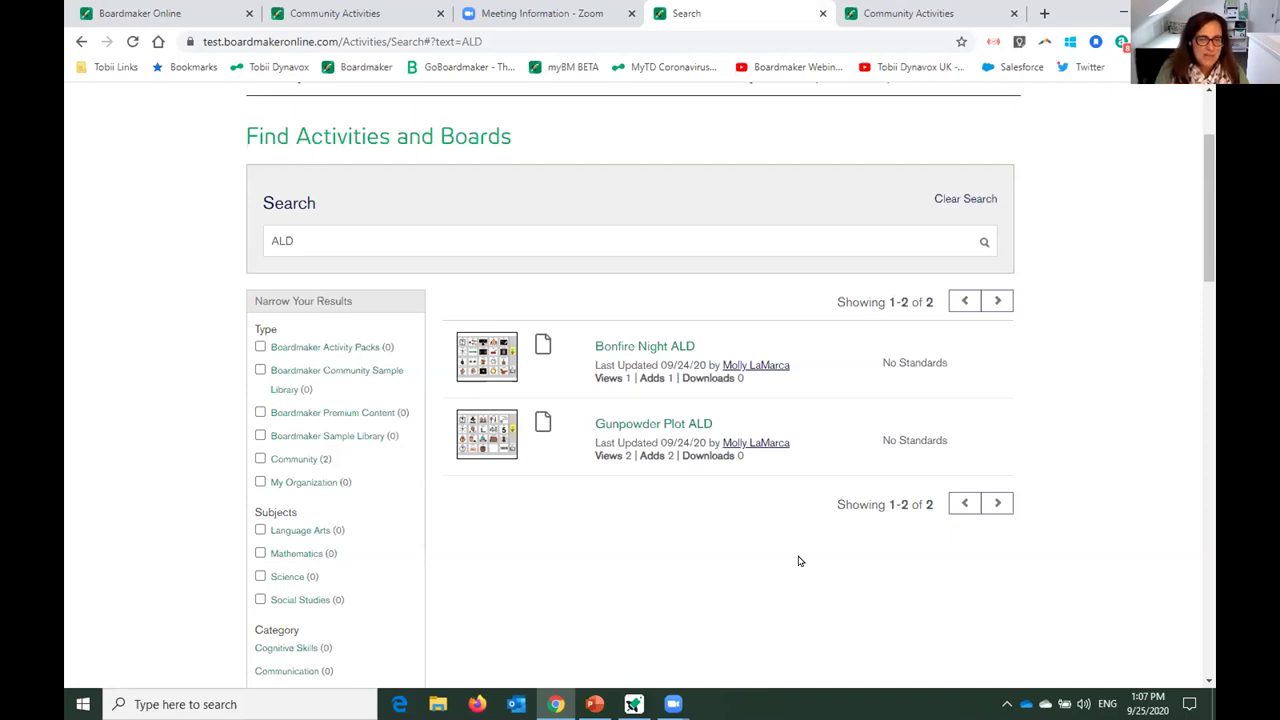
# Open the Bonfire Night ALD activity from the search results and add it to My Boardmaker.
pyautogui.click(665, 350)
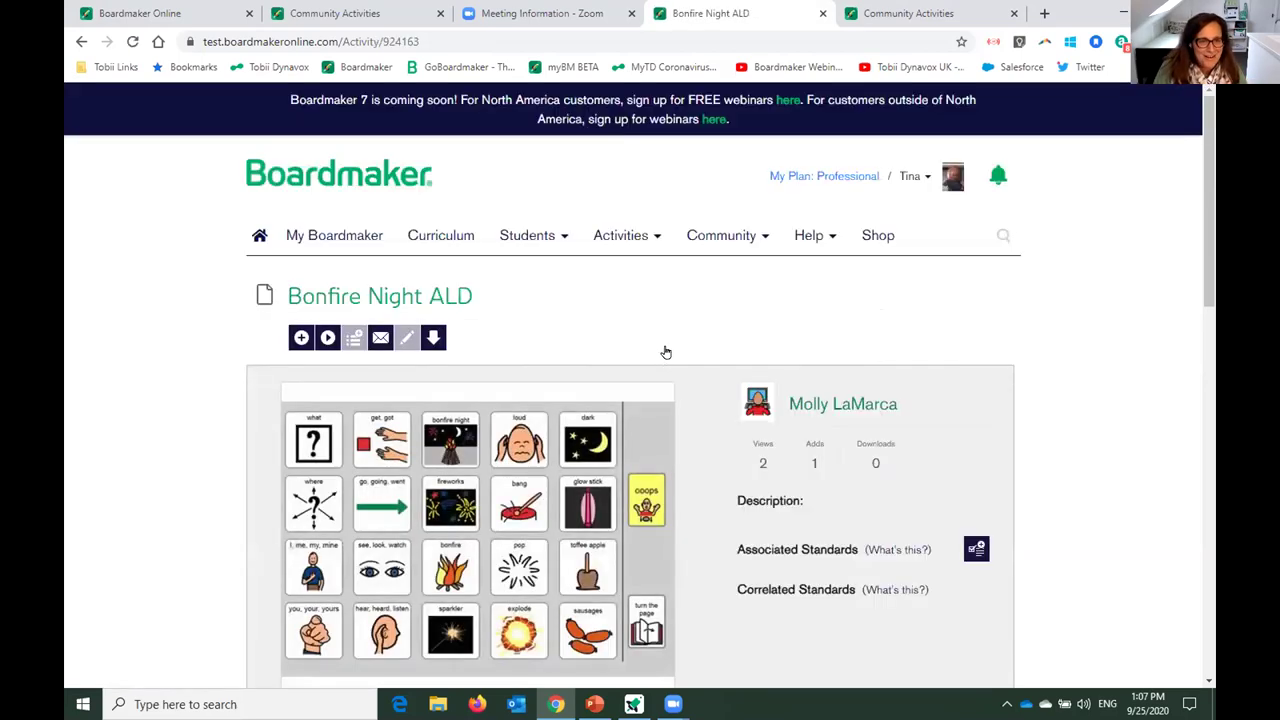
pyautogui.scroll(-2, 640, 400)
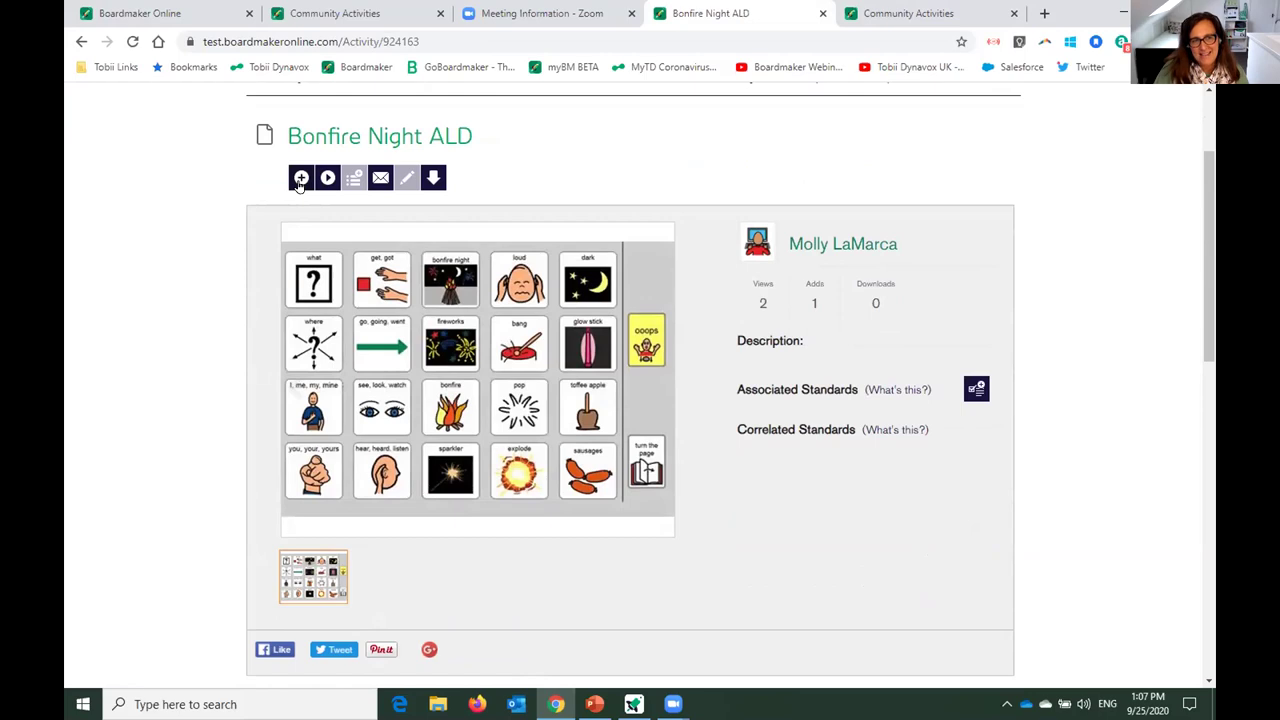
pyautogui.click(300, 180)
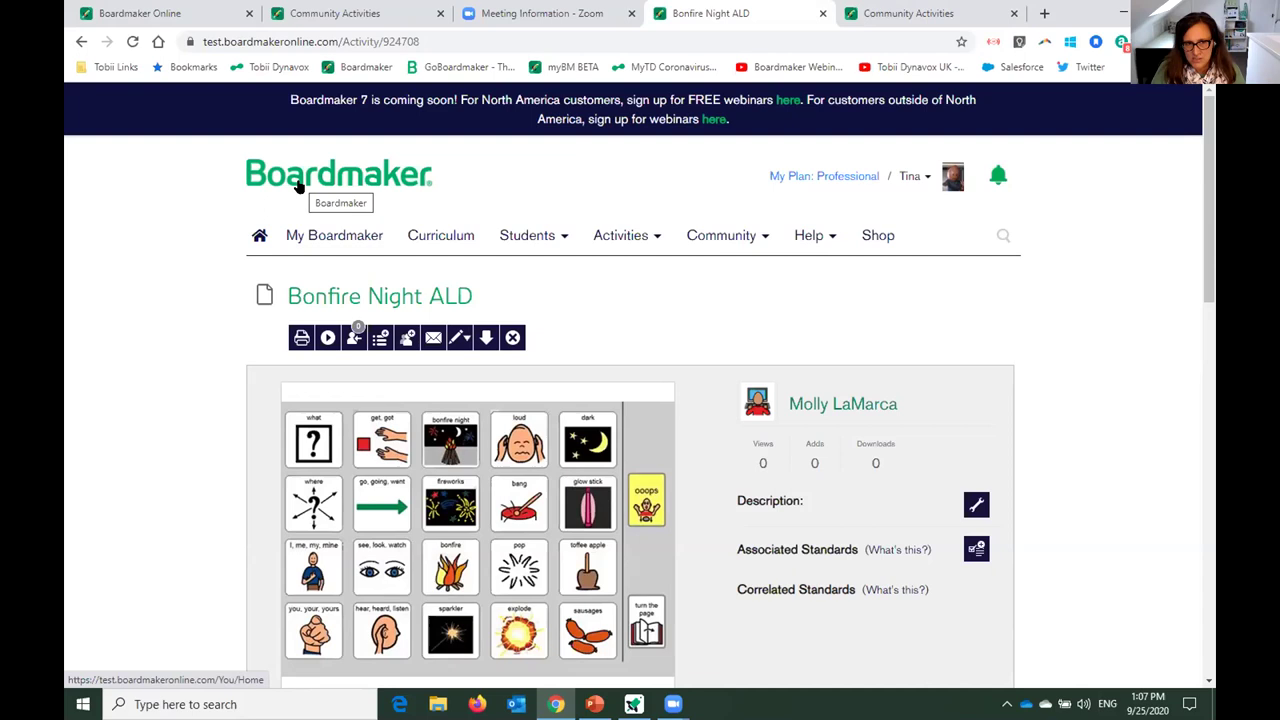
# Open My Boardmaker on the website and look through the activities saved under My Activities.
pyautogui.click(342, 238)
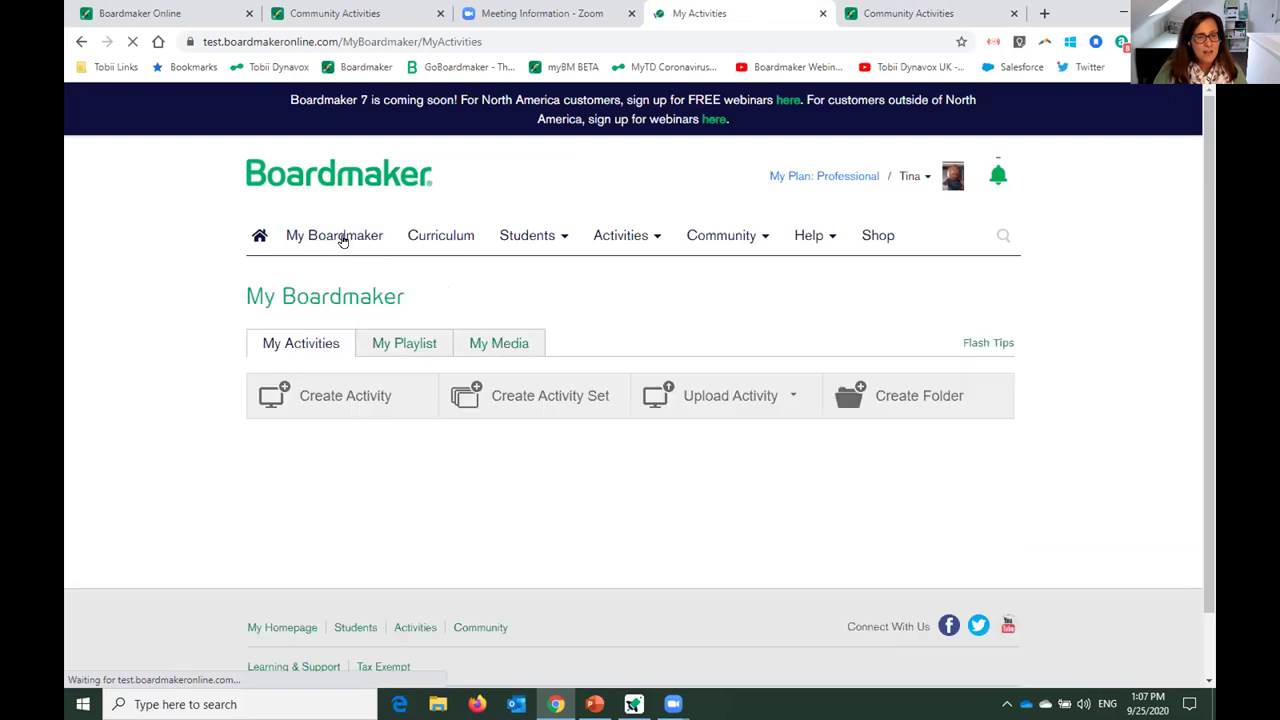
pyautogui.scroll(-3, 751, 354)
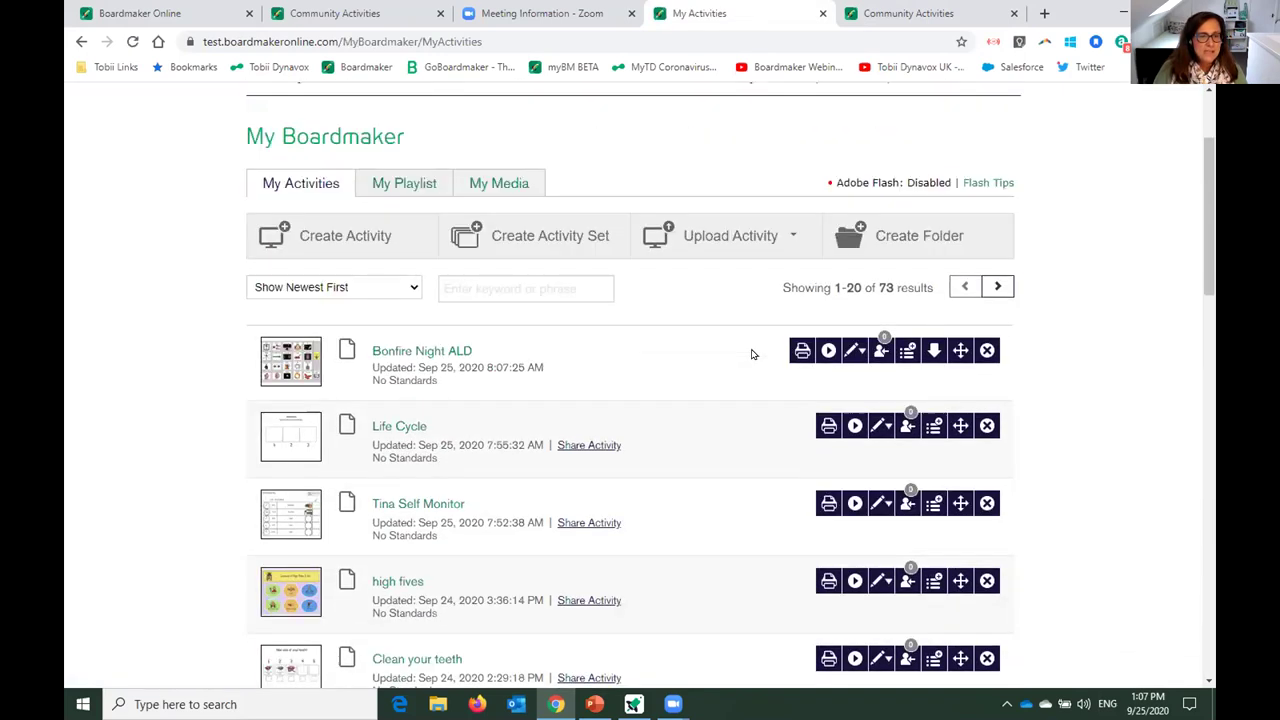
pyautogui.scroll(-1, 753, 354)
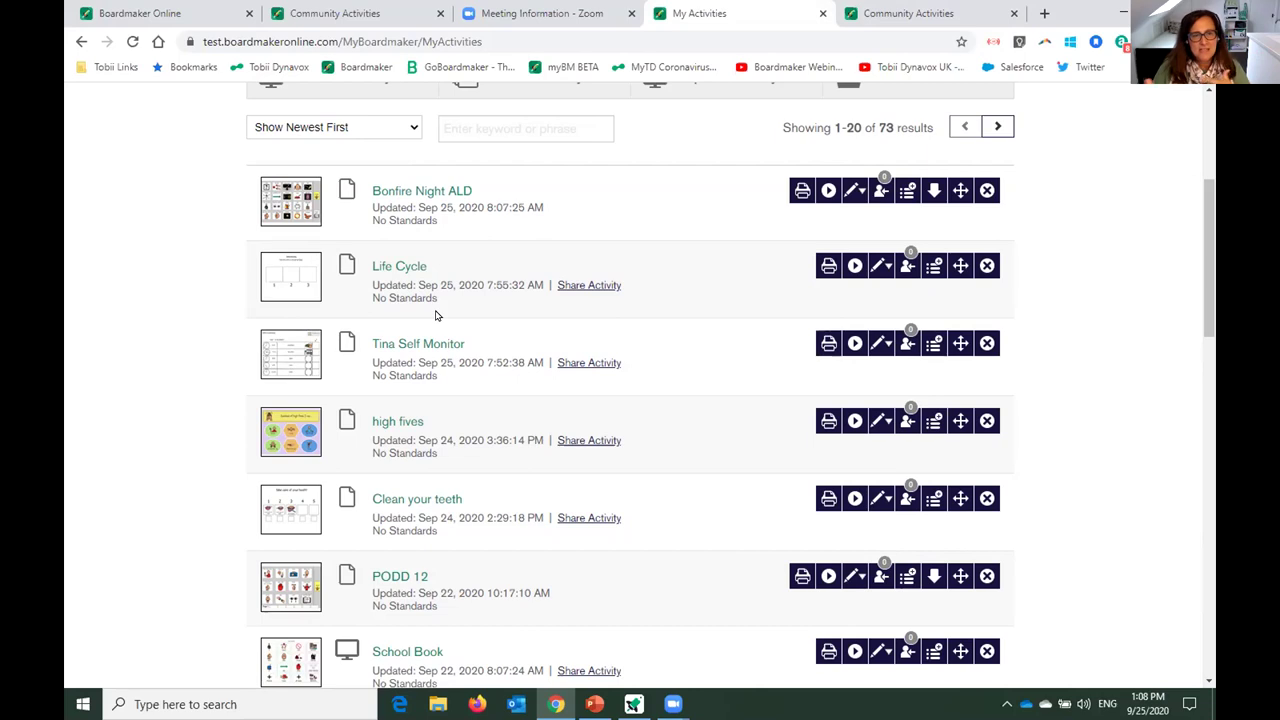
pyautogui.scroll(-2, 490, 345)
pyautogui.scroll(2, 490, 355)
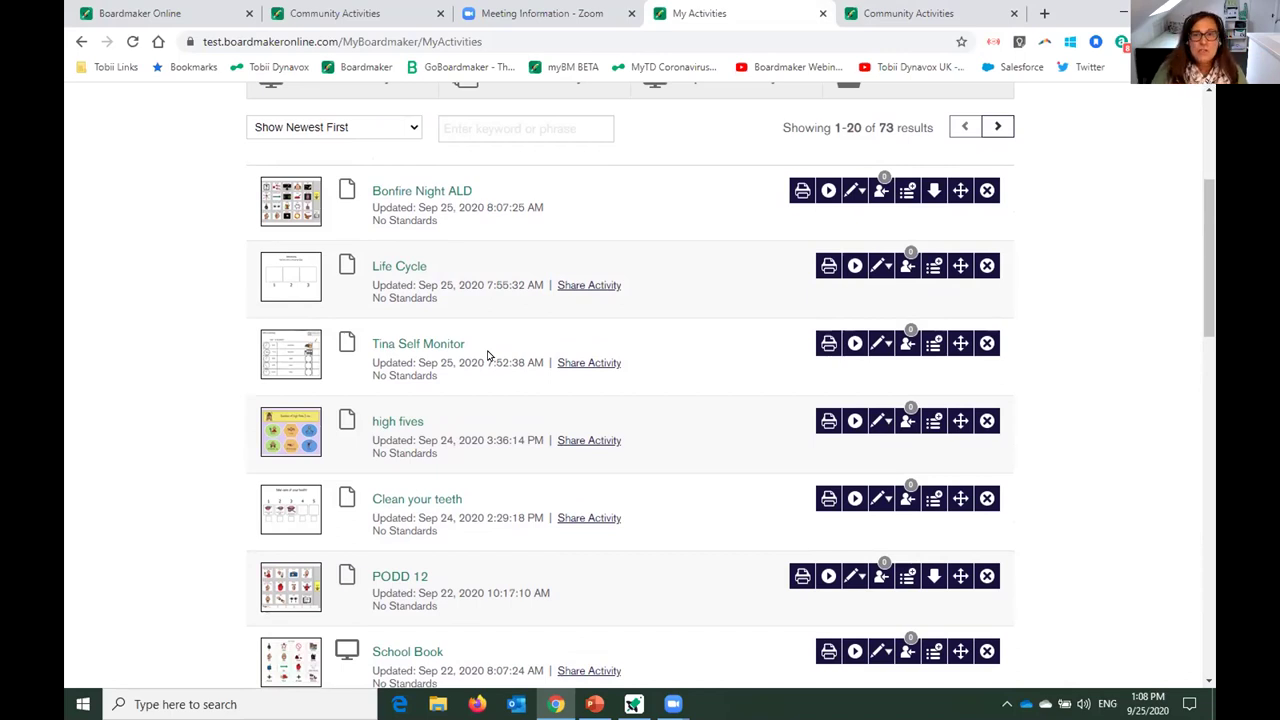
# Look at the Bonfire Night ALD activity's editing options and its list for assigning students, without changing anything.
pyautogui.click(853, 190)
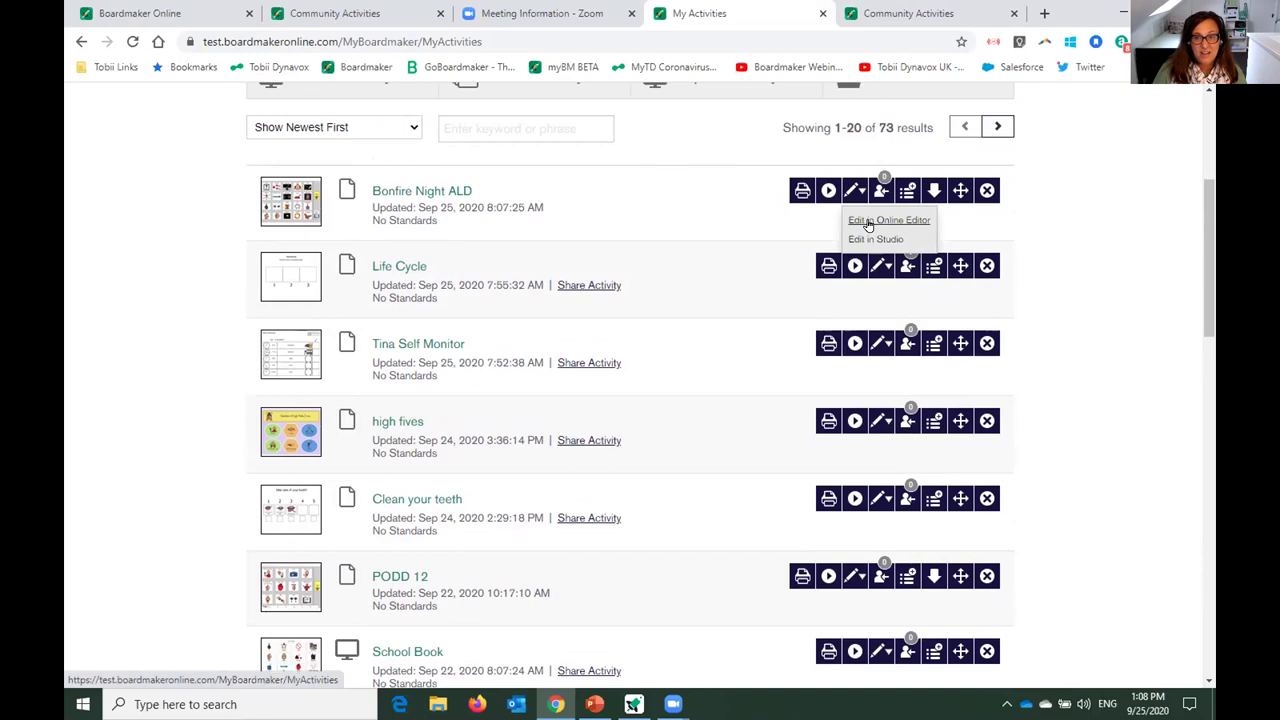
pyautogui.click(868, 222)
pyautogui.click(886, 29)
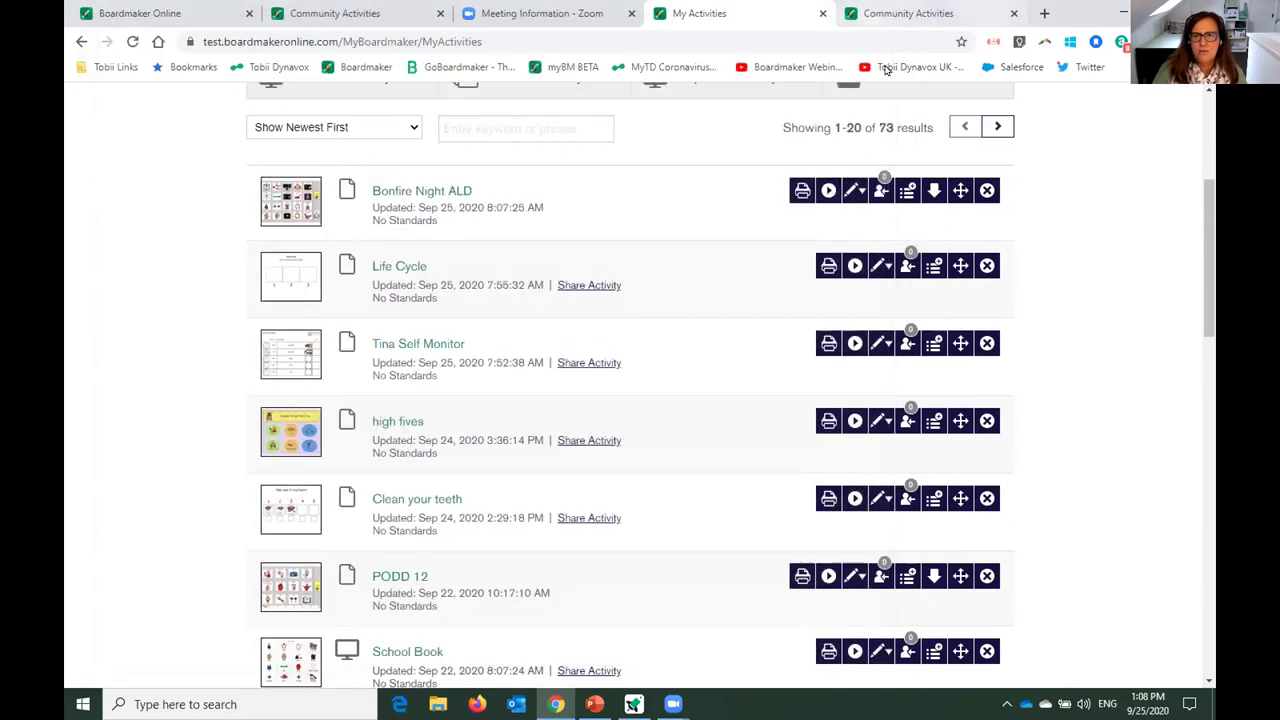
pyautogui.click(879, 192)
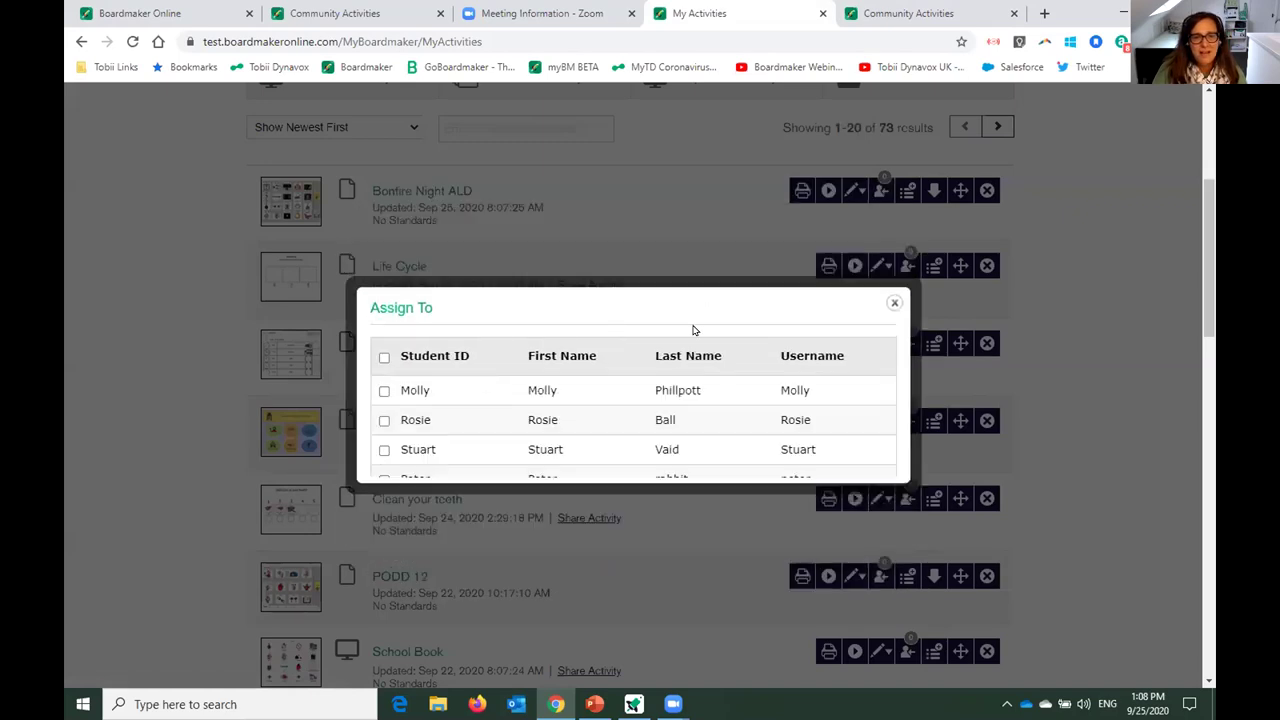
pyautogui.click(892, 241)
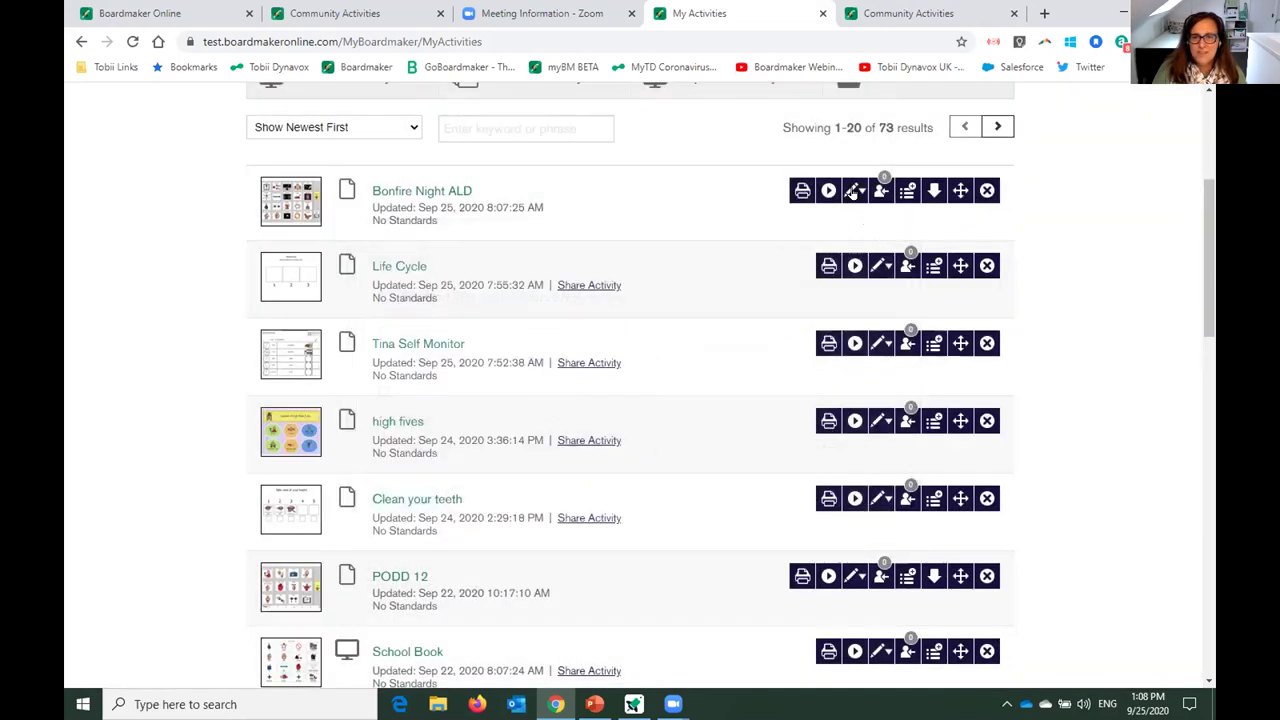
pyautogui.click(852, 191)
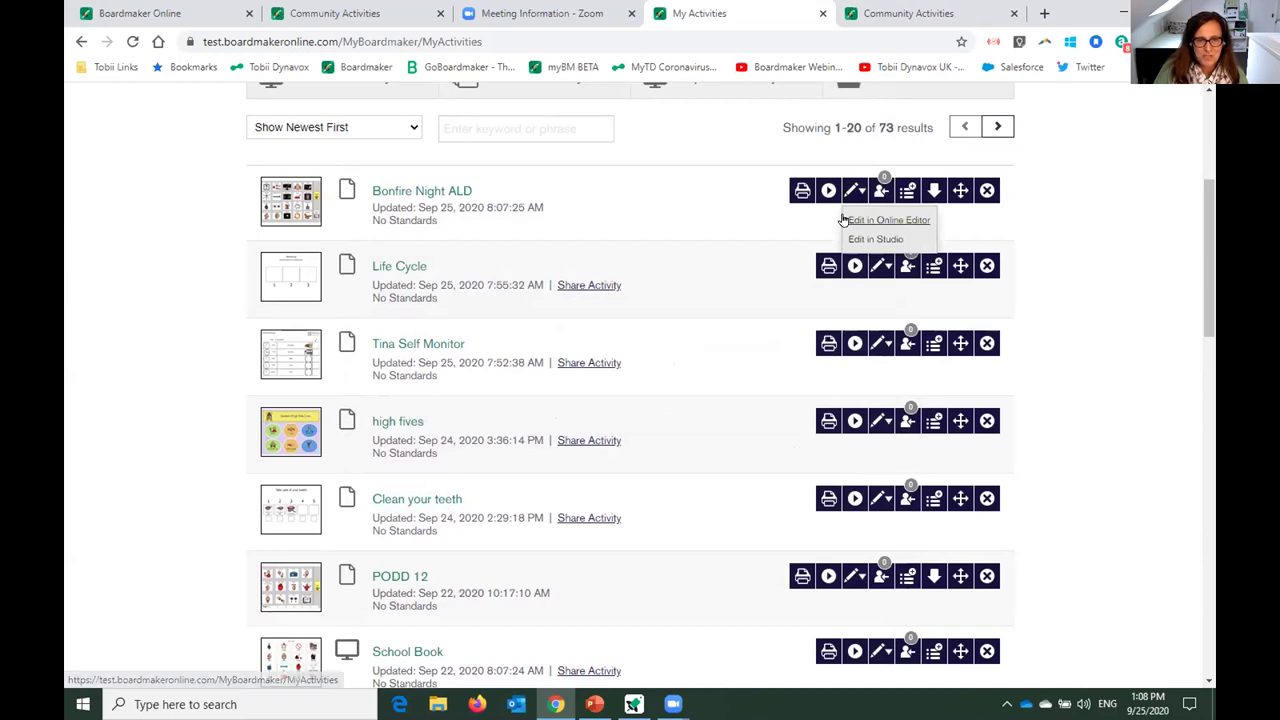
pyautogui.scroll(1, 843, 220)
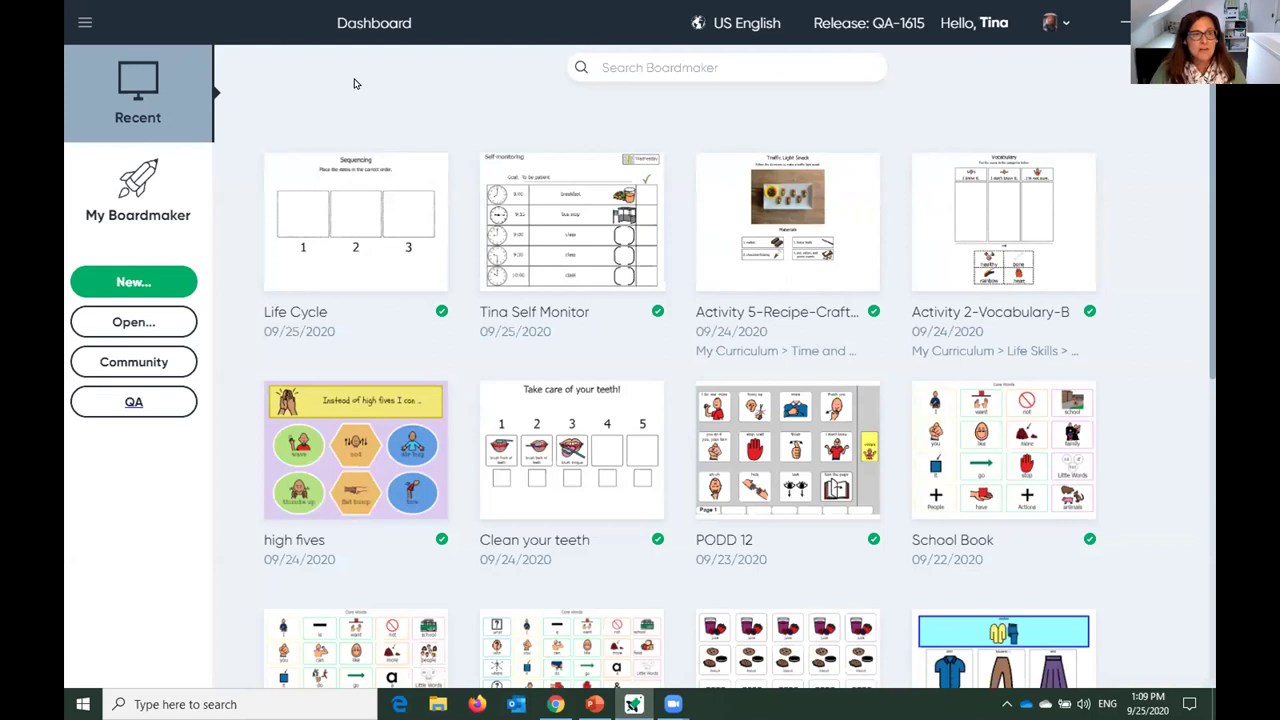
# In the Boardmaker 7 app, download Bonfire Night ALD from My Boardmaker and open it for editing.
pyautogui.click(138, 205)
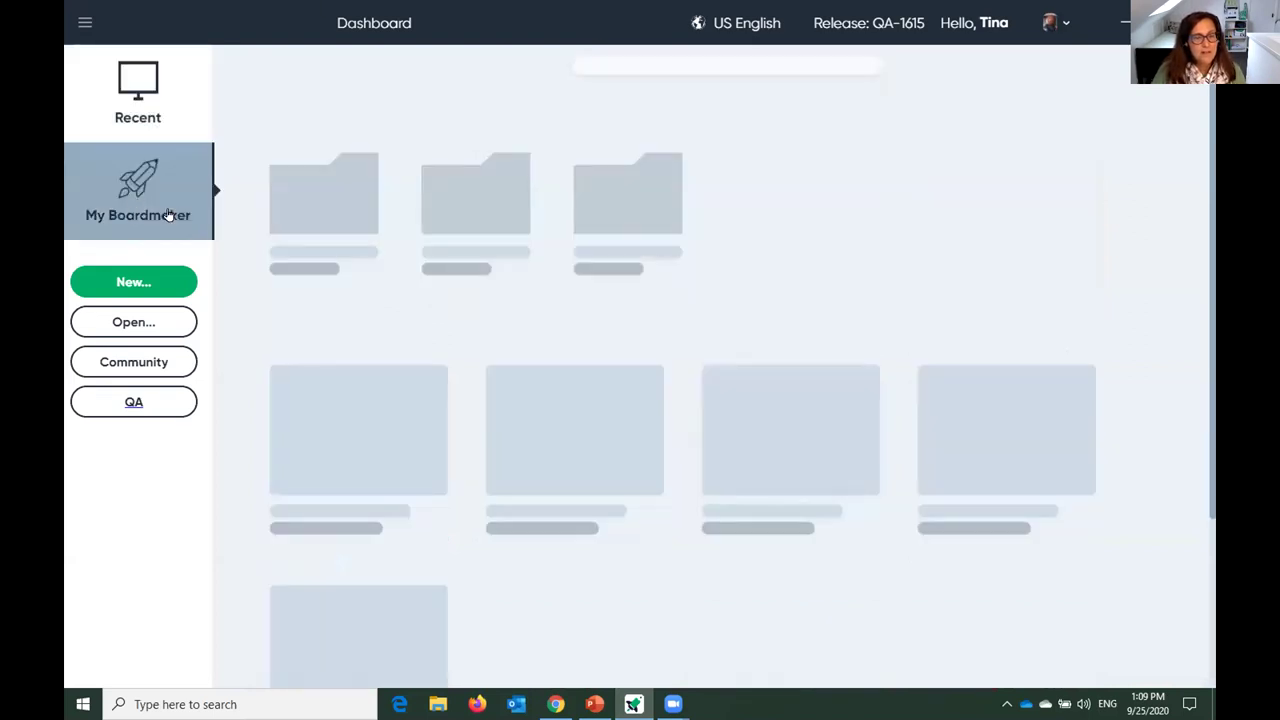
pyautogui.scroll(-4, 603, 354)
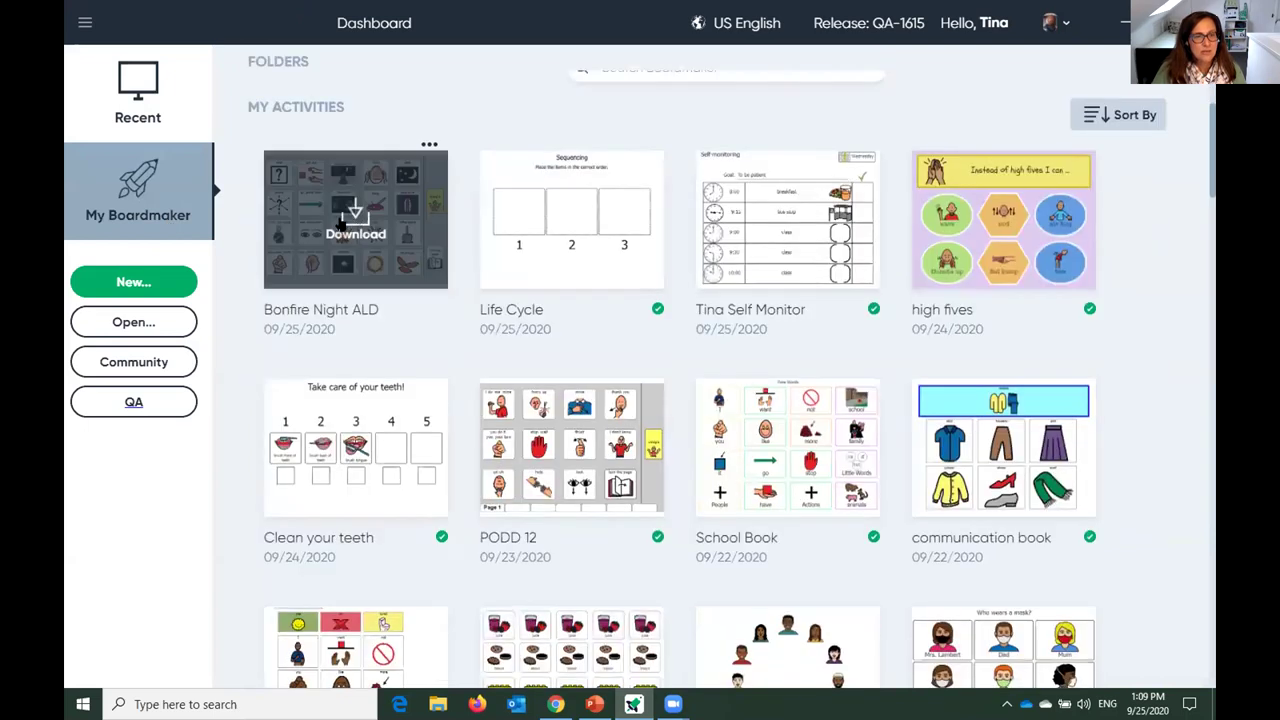
pyautogui.click(355, 220)
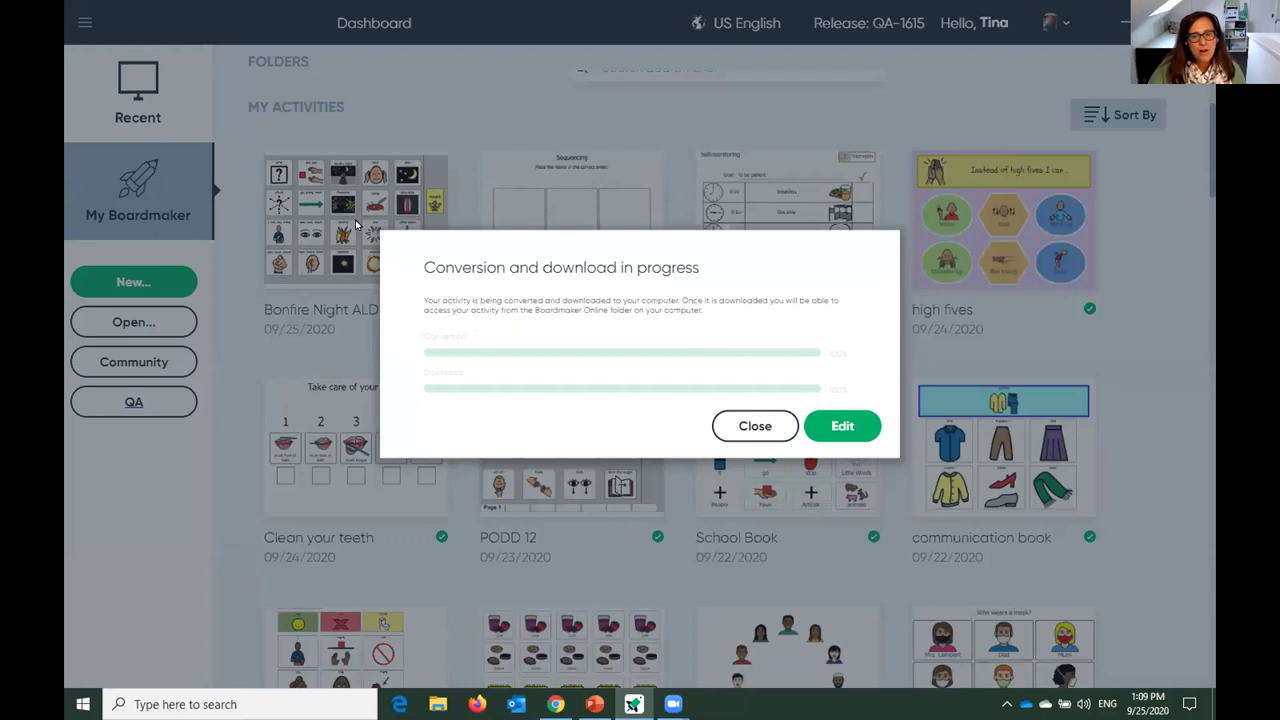
pyautogui.click(843, 427)
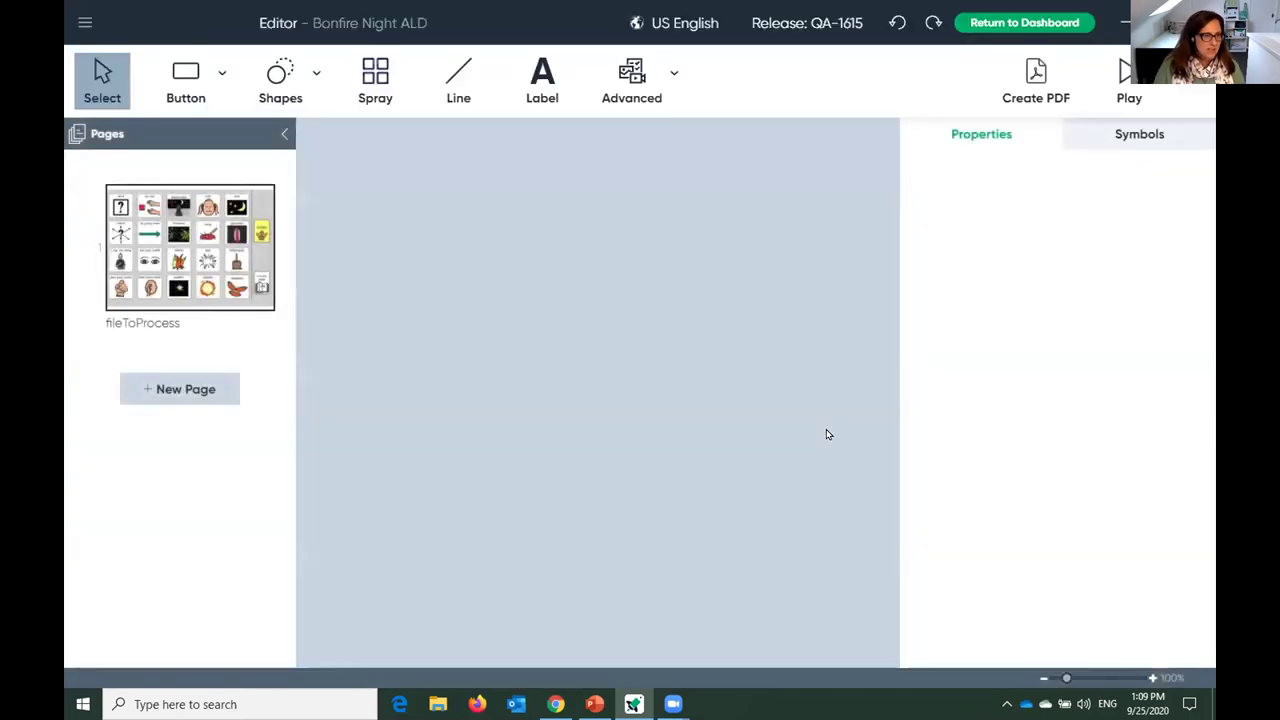
# Replace the symbol on the "loud" button with the figure in a blue shirt covering its ears.
pyautogui.moveTo(141, 252)
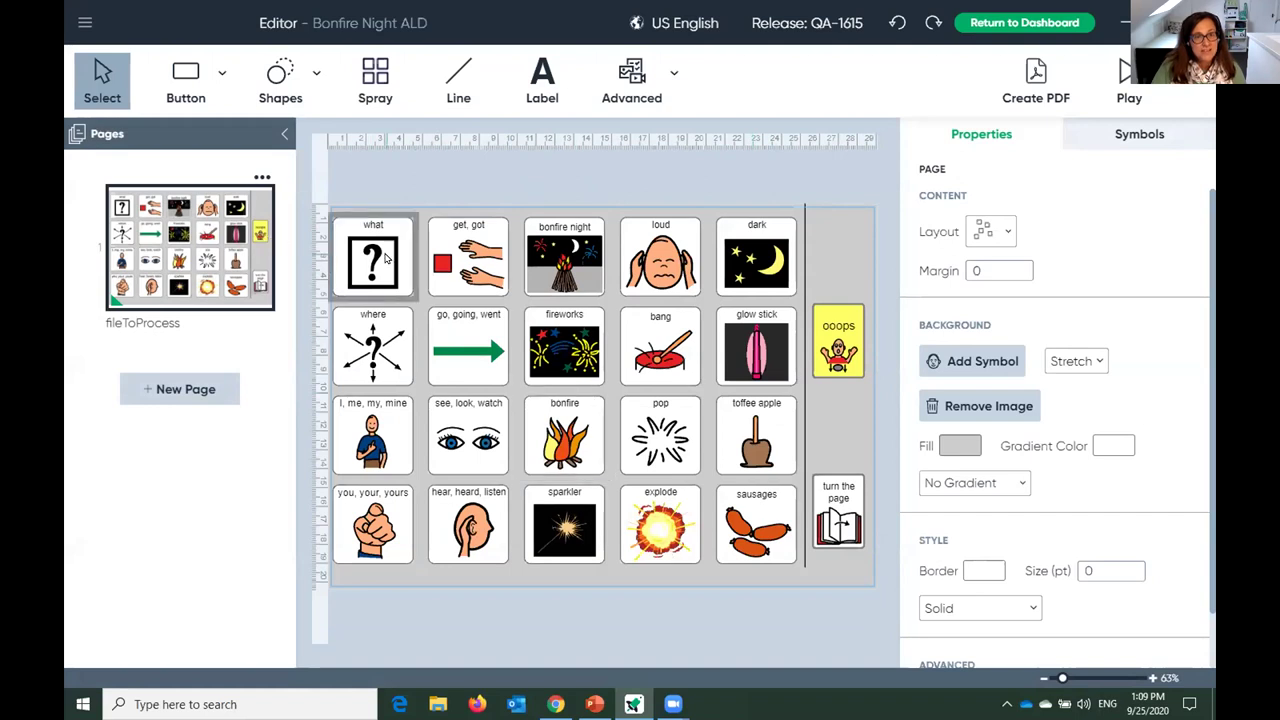
pyautogui.click(660, 262)
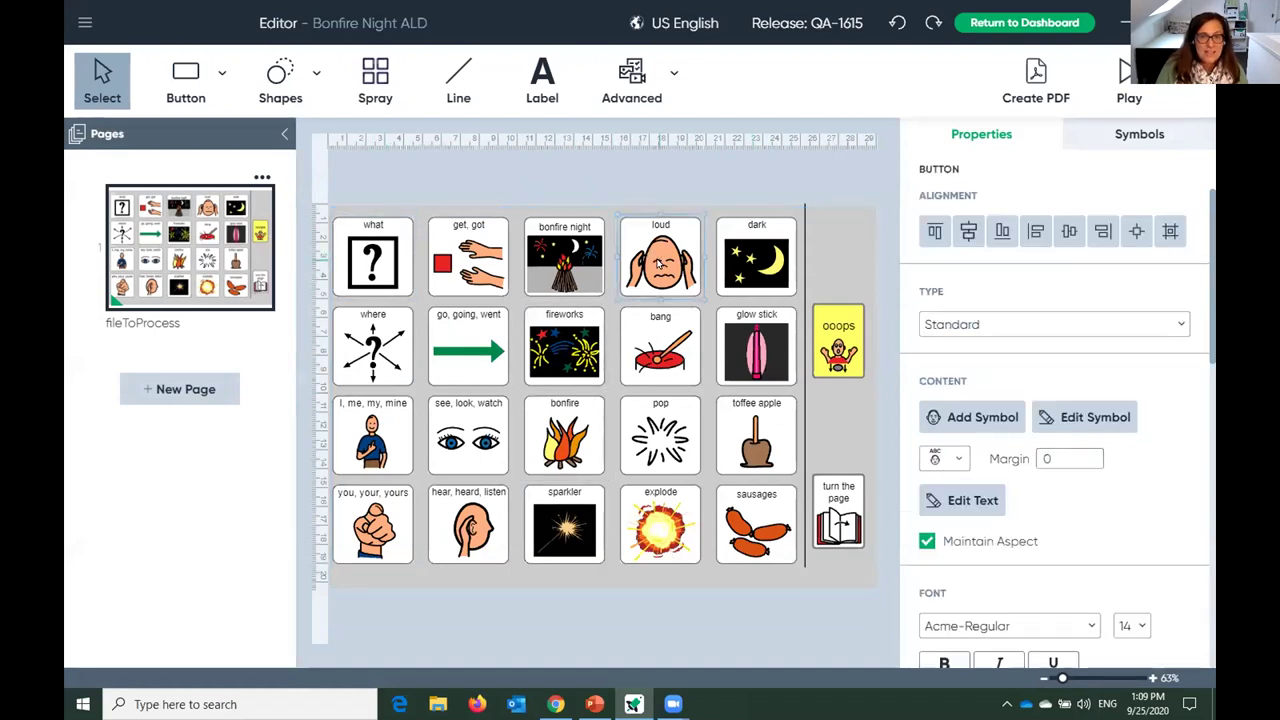
pyautogui.doubleClick(660, 262)
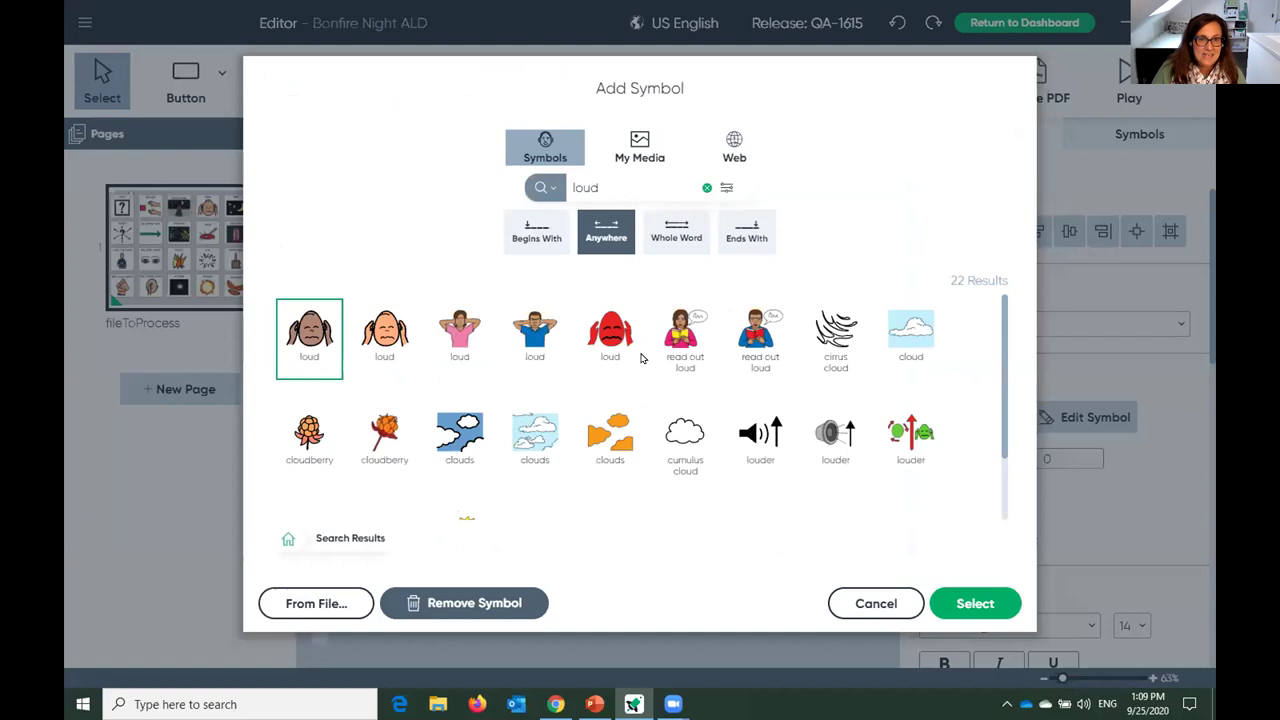
pyautogui.click(532, 334)
pyautogui.click(974, 603)
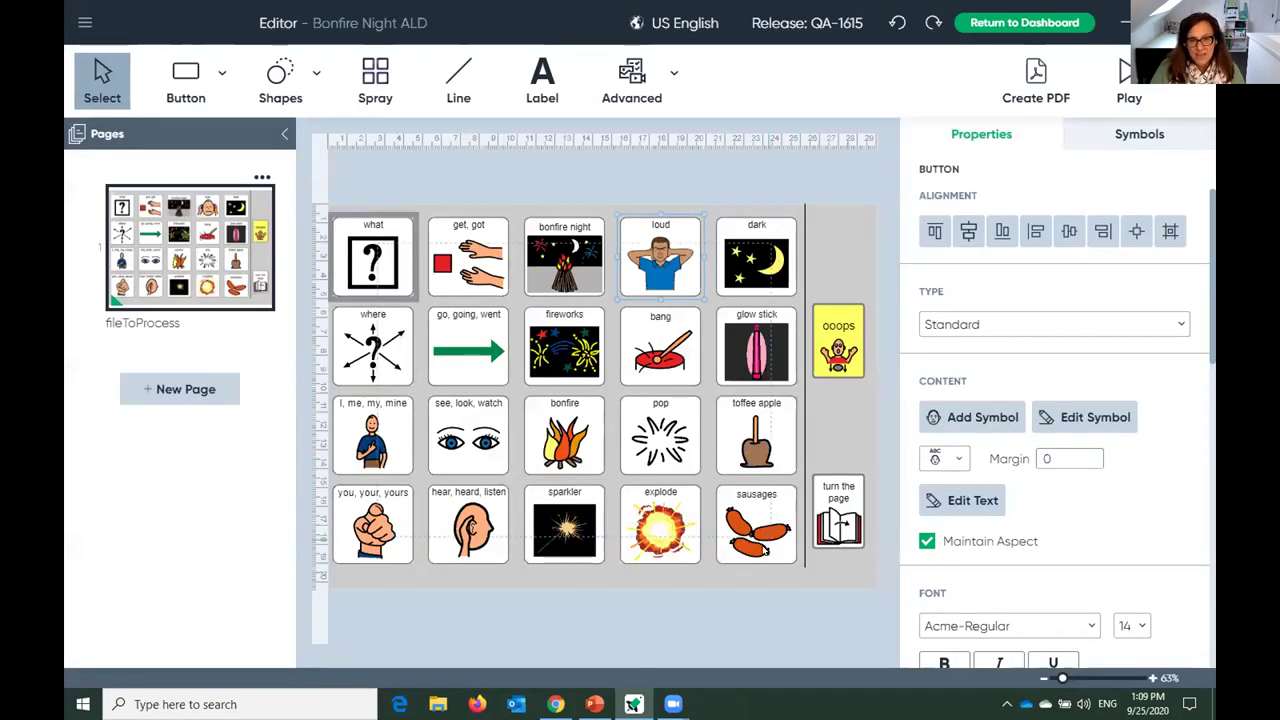
# Shorten all 20 grid buttons together, leaving an empty strip along the lower edge of the page.
pyautogui.hotkey('ctrl', 'a')
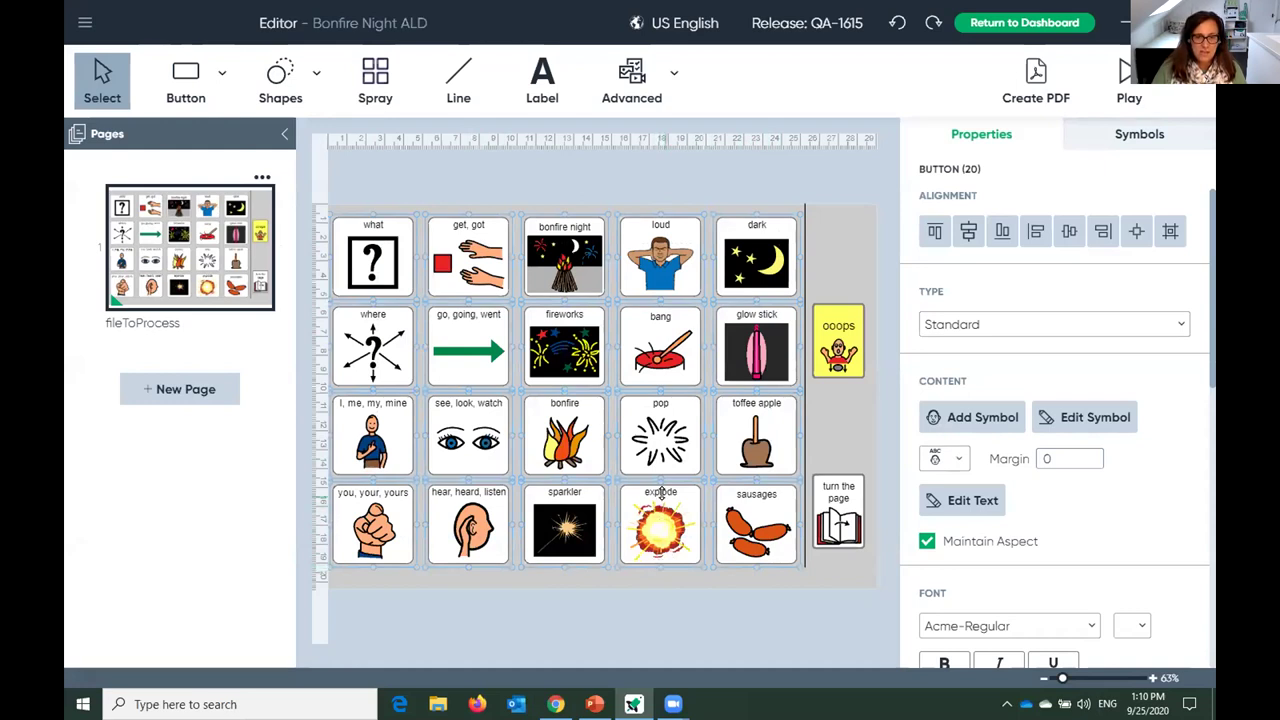
pyautogui.moveTo(660, 492); pyautogui.dragTo(666, 493)
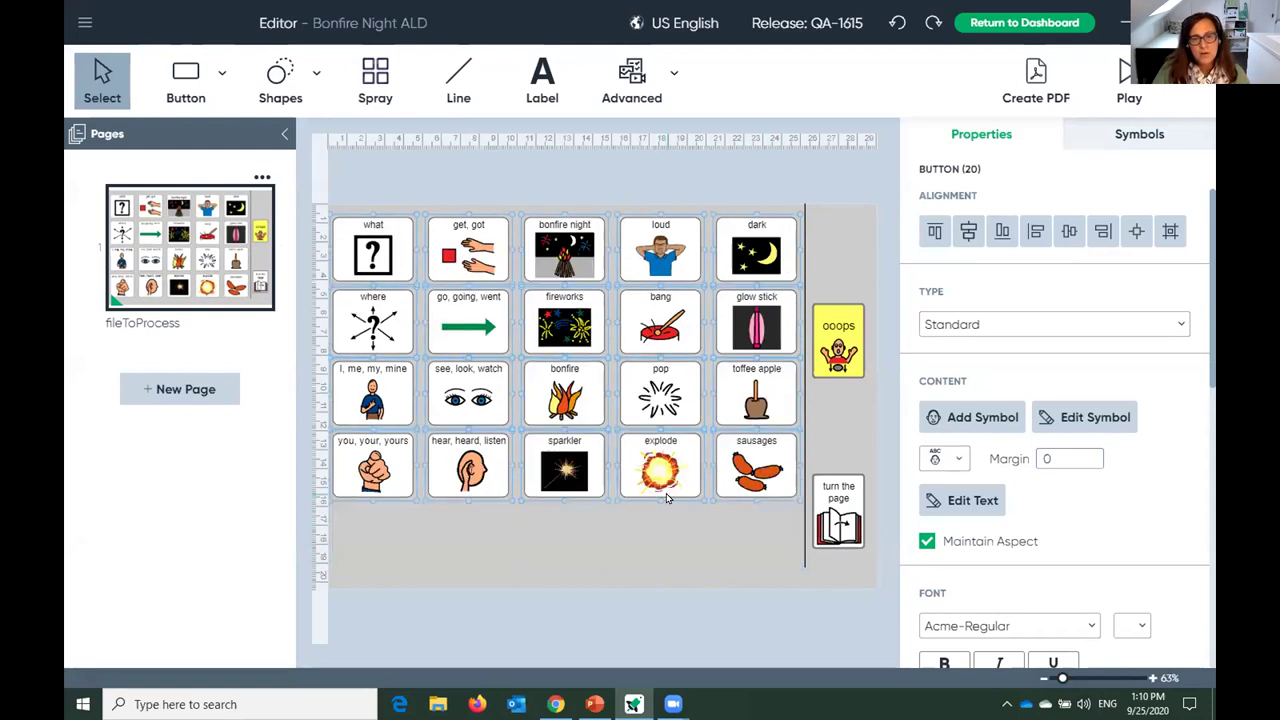
pyautogui.click(589, 562)
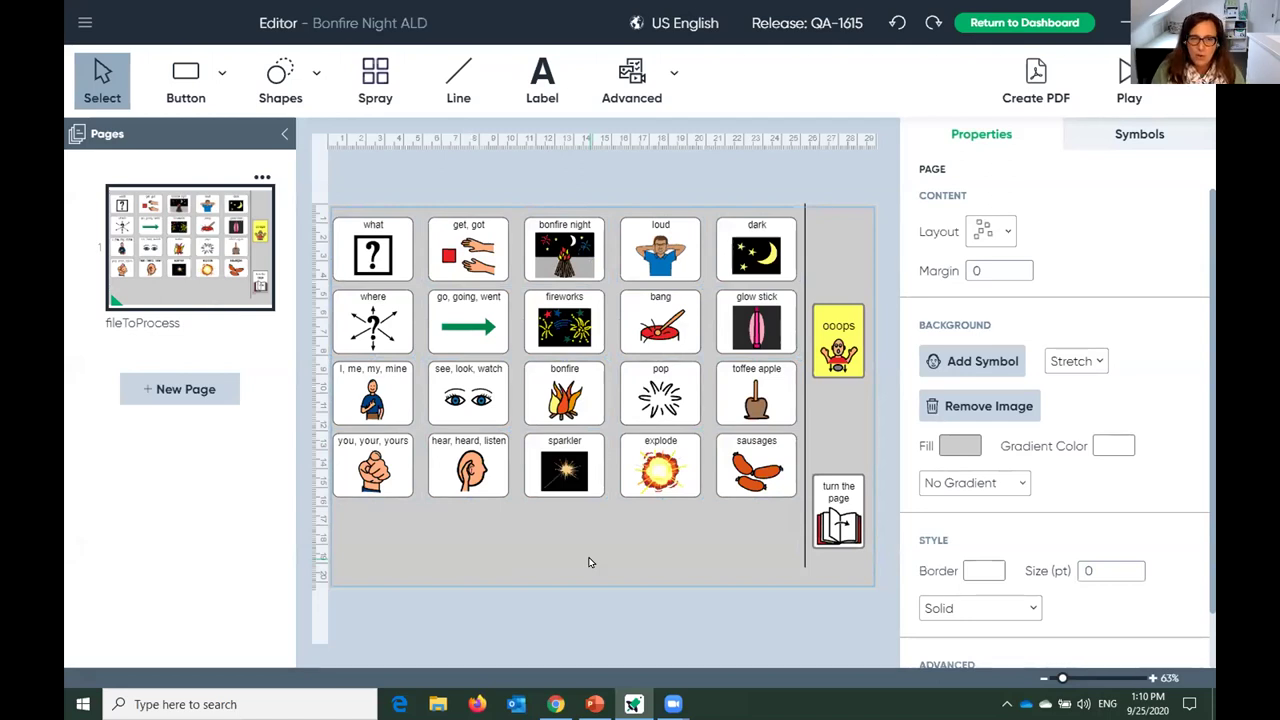
# Enlarge the "hear, heard, listen" button down to the page's lower edge and across the sparkler and explode buttons.
pyautogui.click(480, 470)
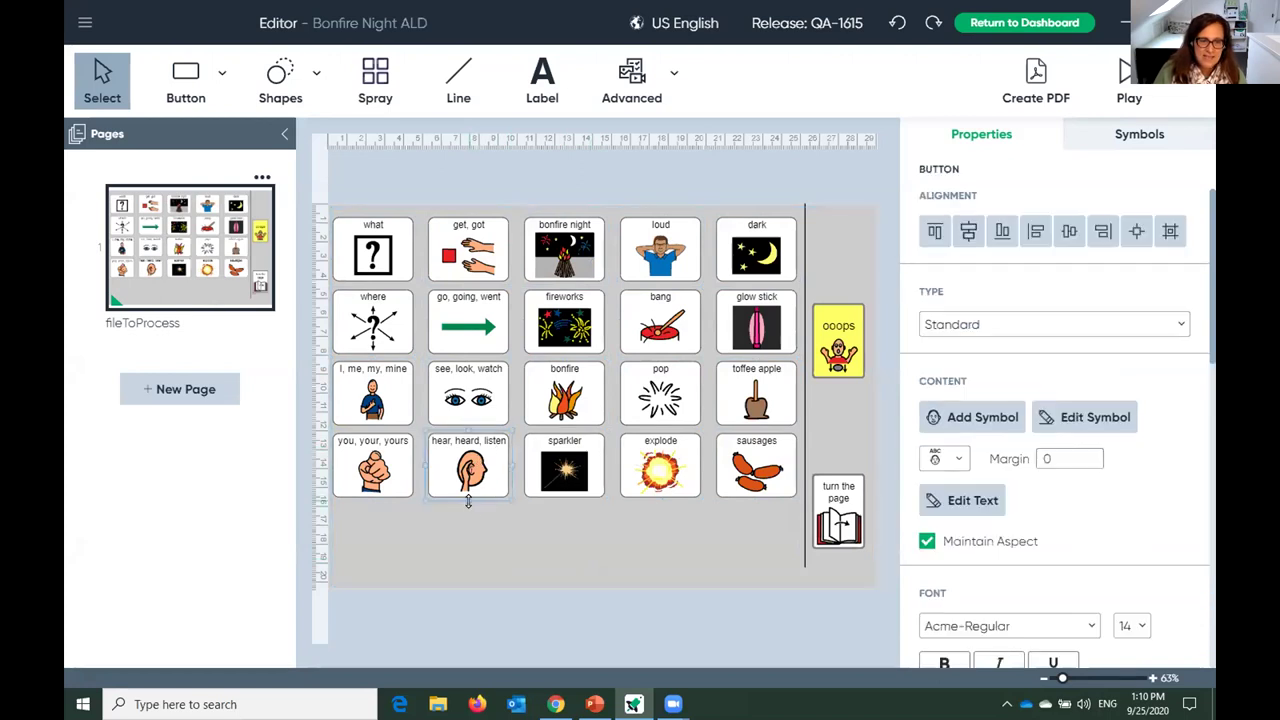
pyautogui.moveTo(466, 504); pyautogui.dragTo(457, 565)
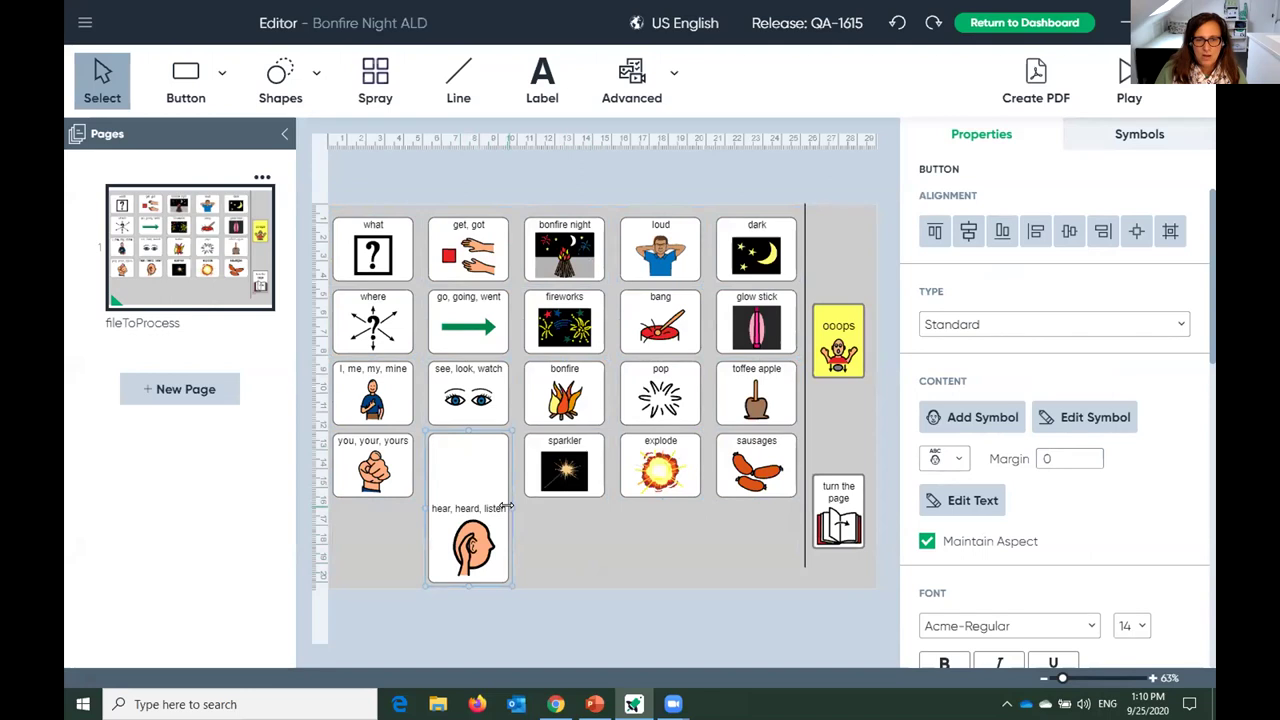
pyautogui.moveTo(679, 491); pyautogui.dragTo(690, 488)
pyautogui.click(559, 452)
pyautogui.moveTo(560, 458); pyautogui.dragTo(662, 467)
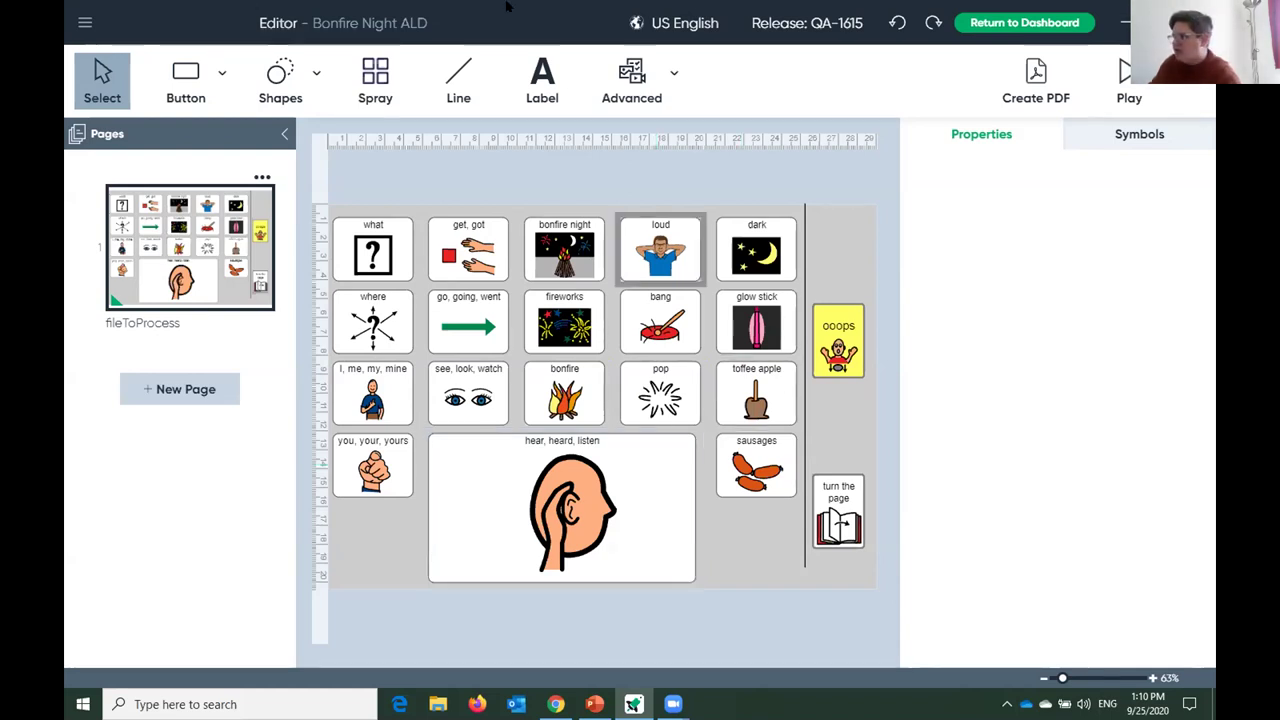
# Return to the dashboard without saving the changes to Bonfire Night ALD.
pyautogui.click(669, 552)
pyautogui.click(1024, 22)
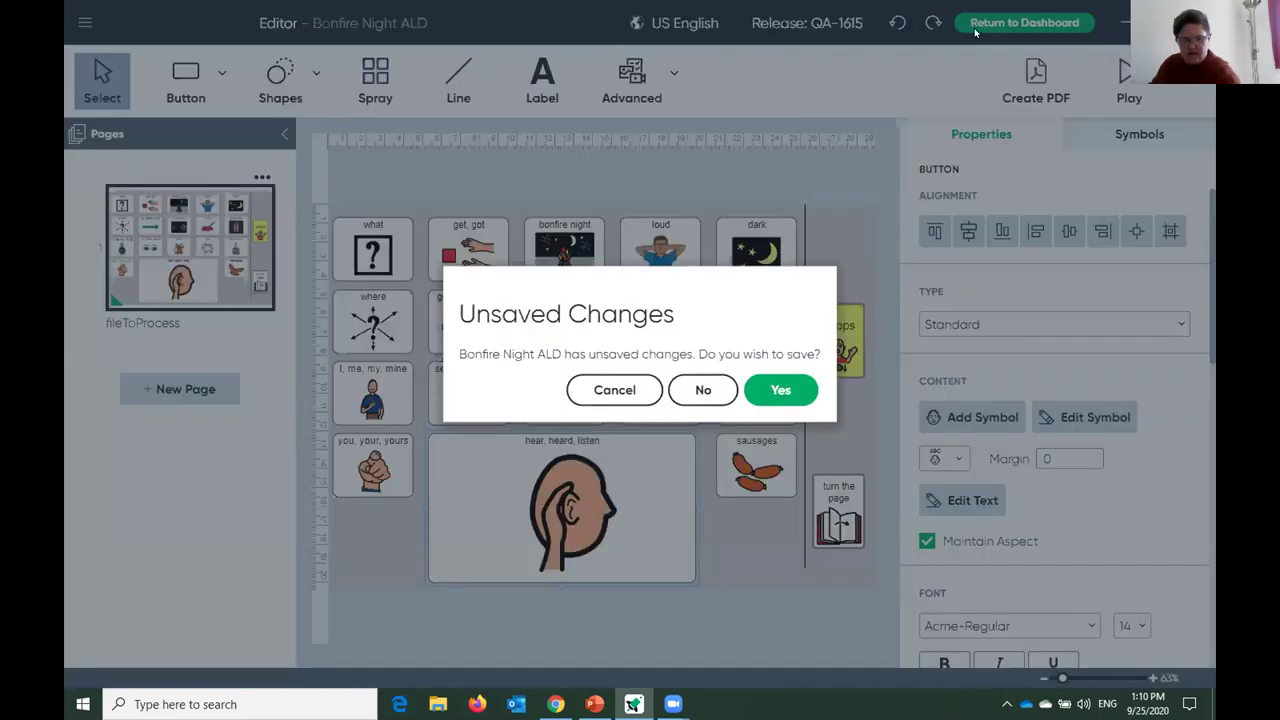
pyautogui.click(703, 391)
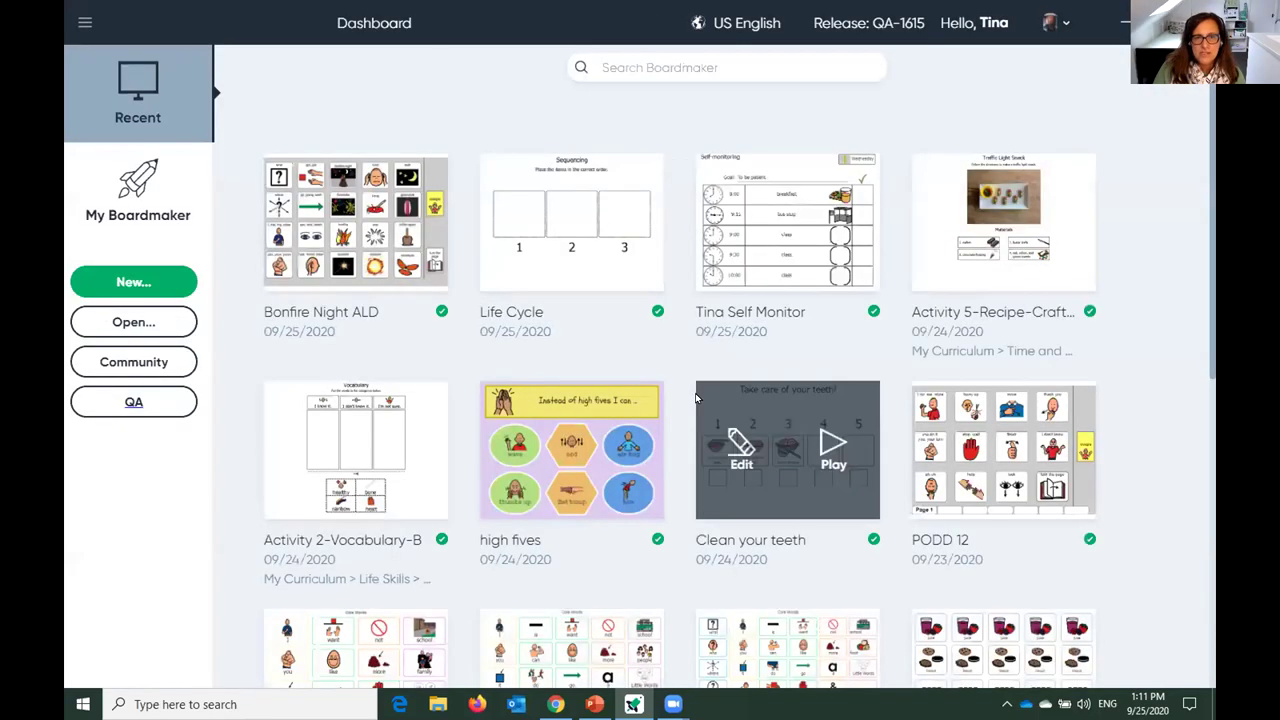